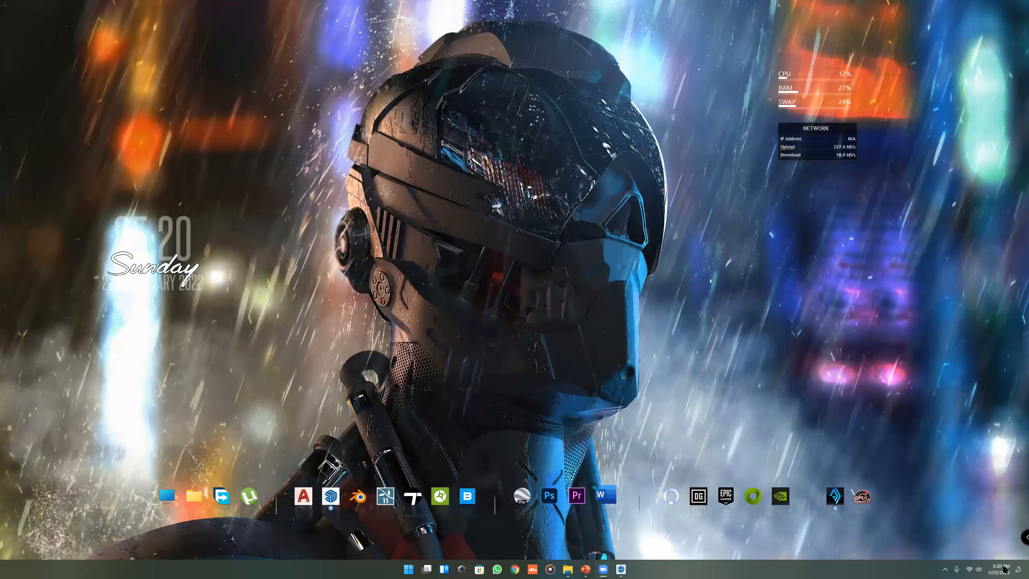
- Bring back the SketchUp model, show Scene 2 and examine the kitchen layout, windows and lighting track from several angles
left_click(1027, 576)
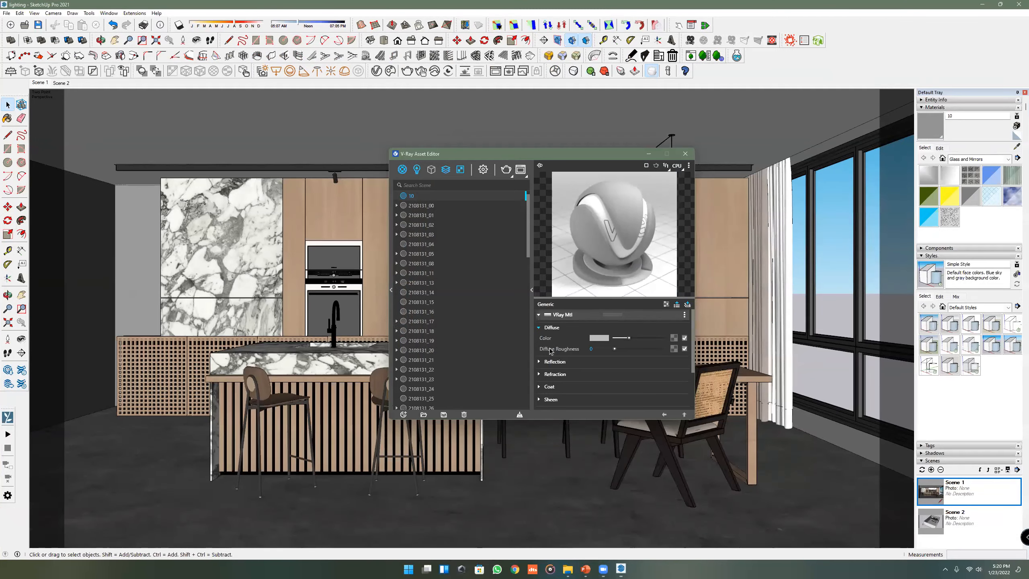
key("Page_Down")
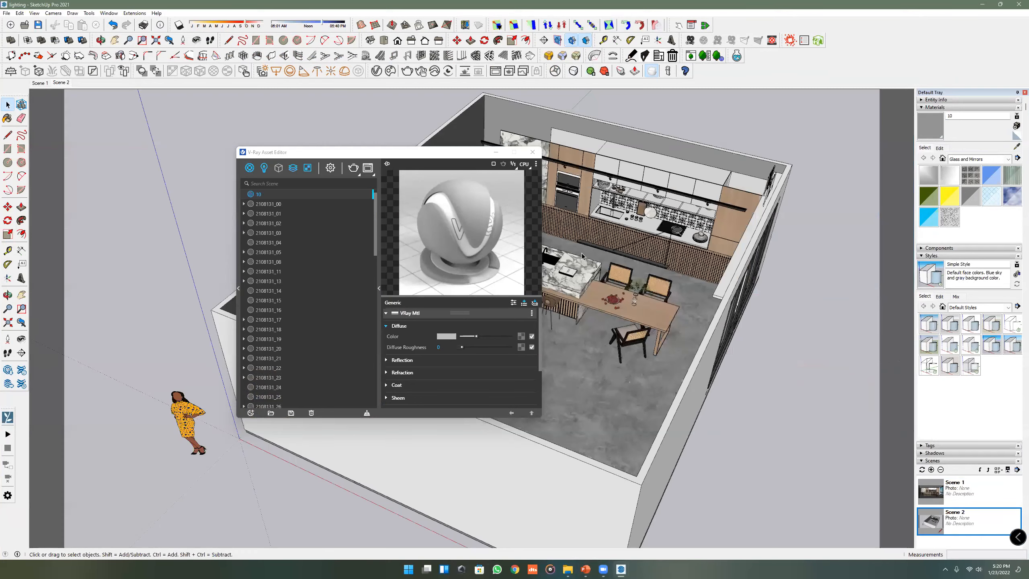
left_click(495, 152)
scroll(607, 281, "down", 1)
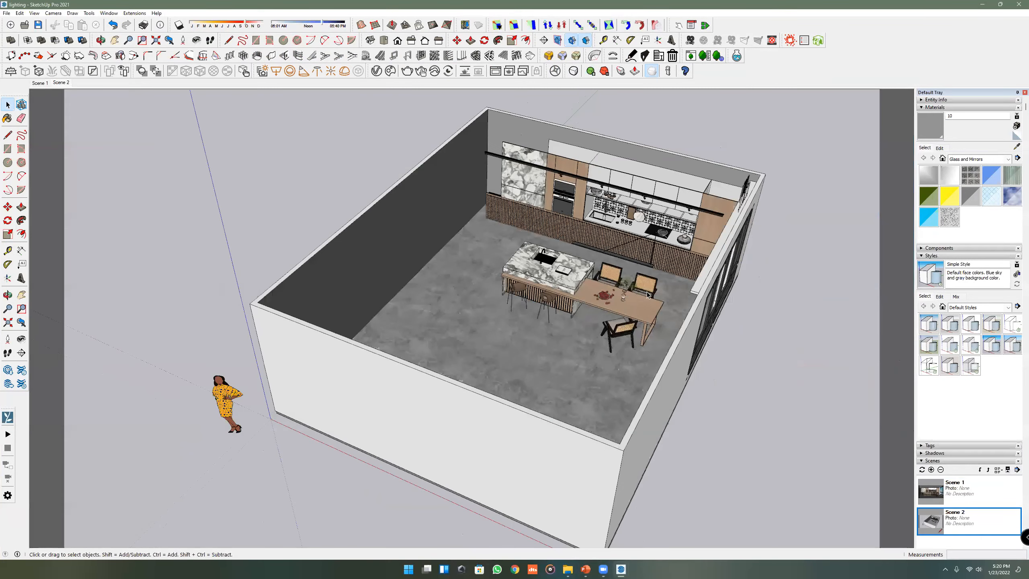
scroll(649, 293, "down", 1)
middle_click_drag(649, 292, 647, 293)
middle_click_drag(380, 303, 616, 372)
scroll(619, 373, "up", 3)
scroll(447, 321, "down", 2)
middle_click_drag(447, 321, 448, 244)
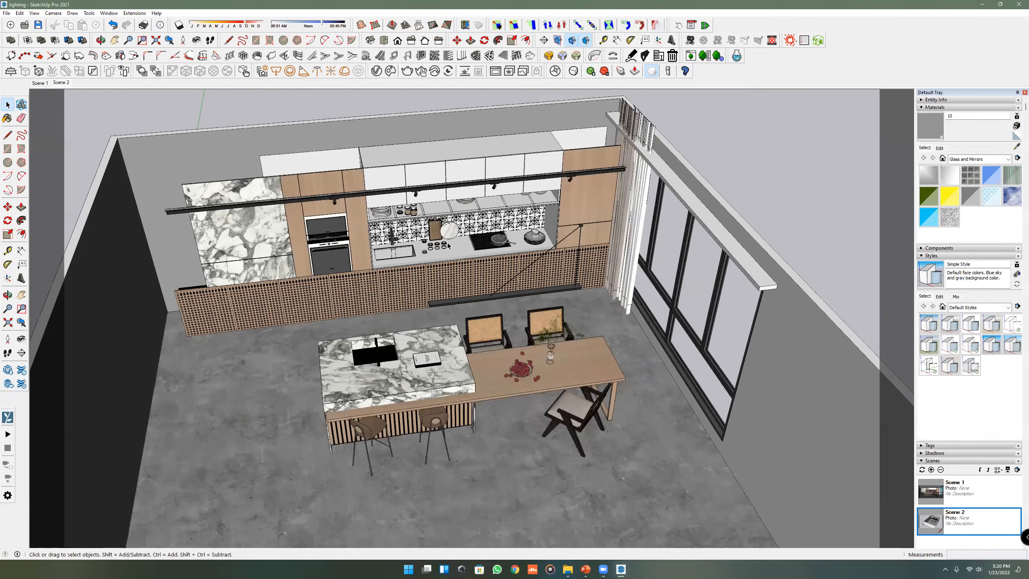
scroll(448, 244, "down", 3)
middle_click_drag(302, 327, 371, 269)
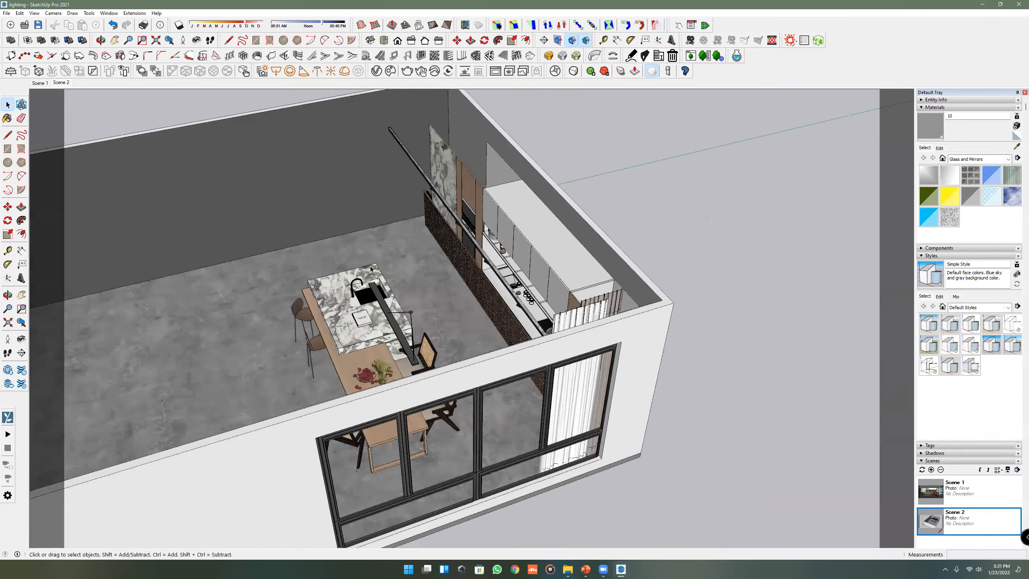
scroll(506, 320, "up", 3)
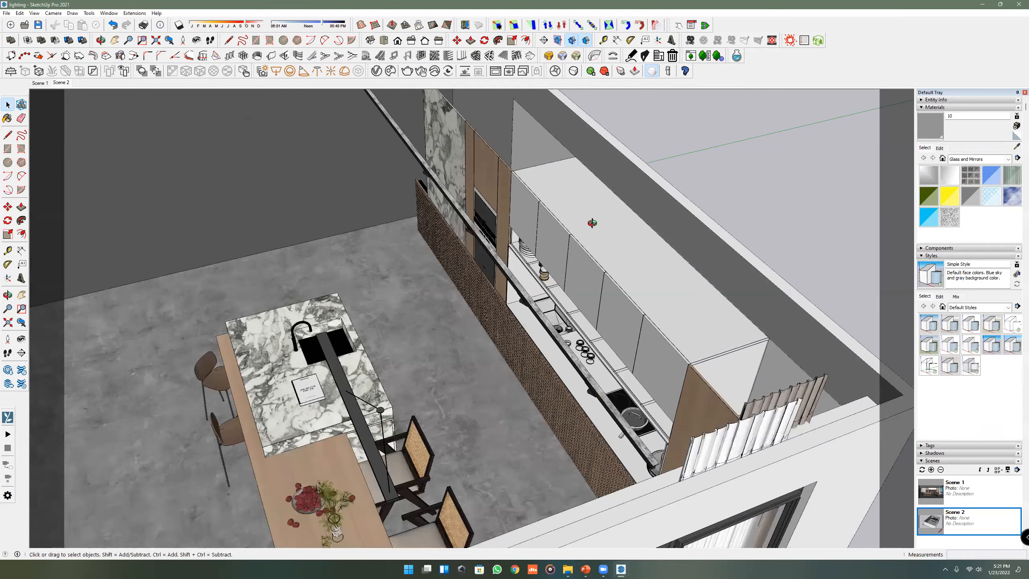
scroll(592, 223, "down", 4)
middle_click_drag(572, 372, 789, 349)
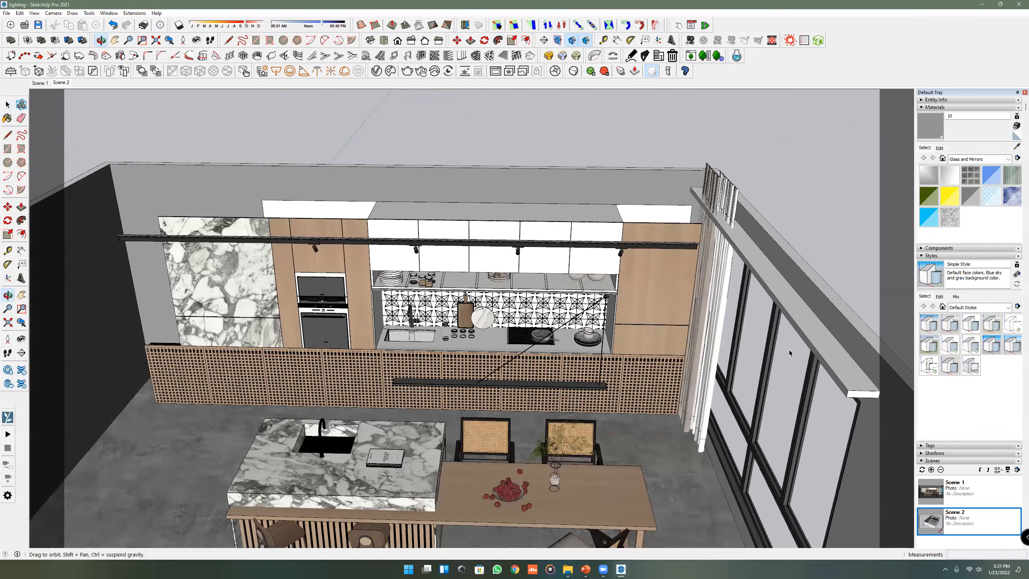
scroll(789, 348, "up", 3)
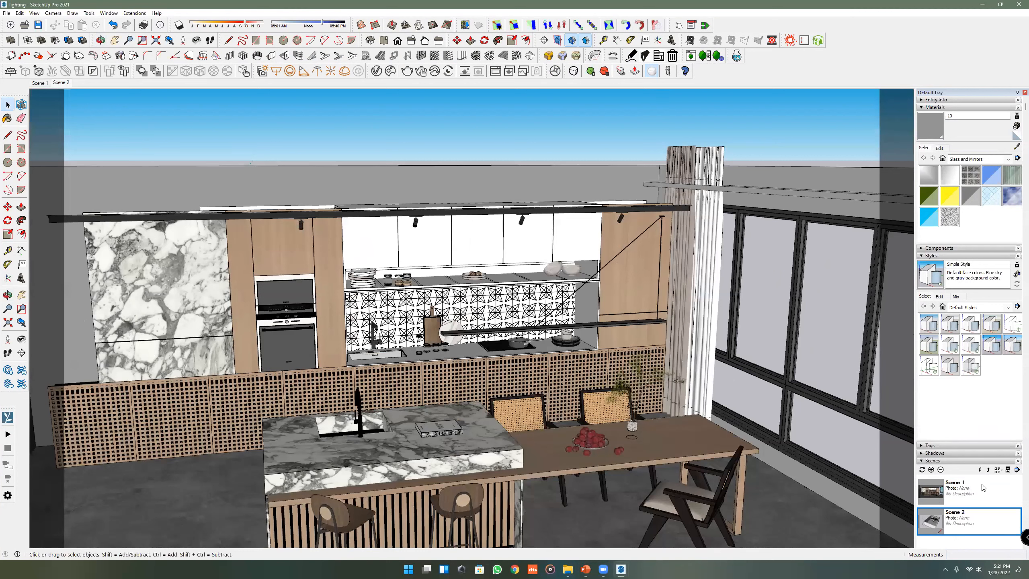
- Return to Scene 1 and show the SunLight's parameters in the V-Ray Asset Editor
double_click(981, 486)
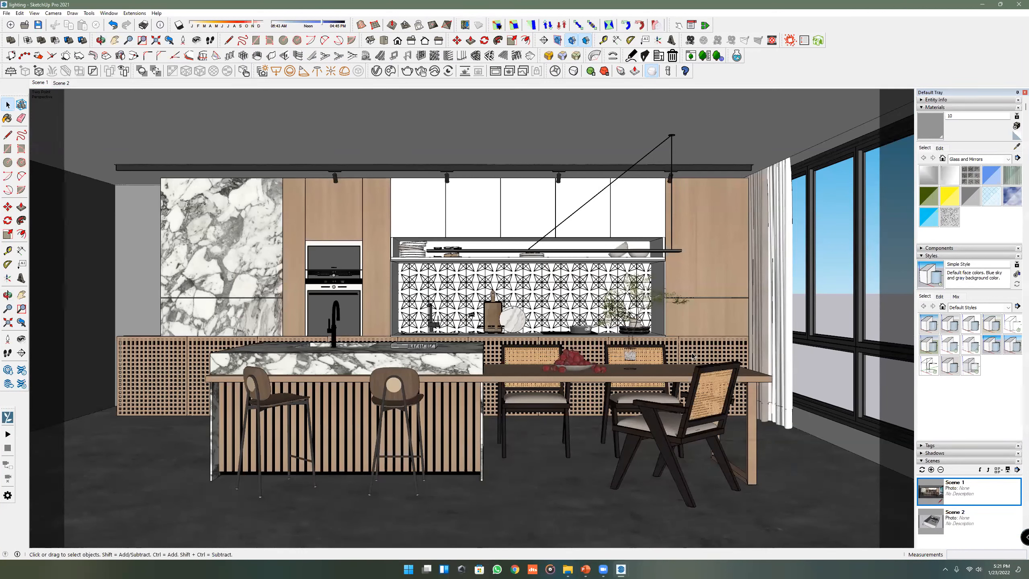
left_click(376, 71)
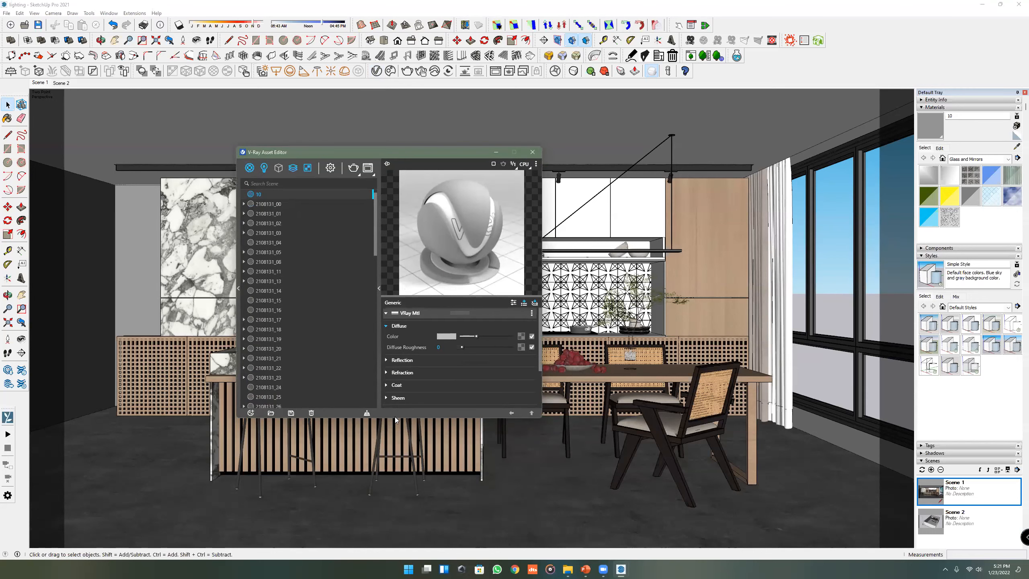
left_click_drag(393, 418, 393, 472)
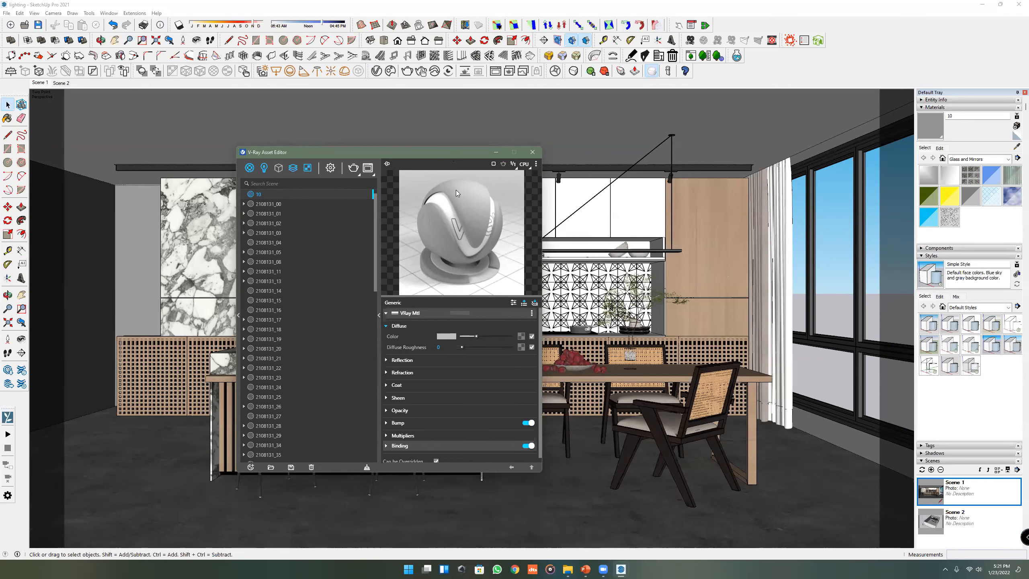
left_click_drag(448, 153, 614, 177)
left_click(432, 193)
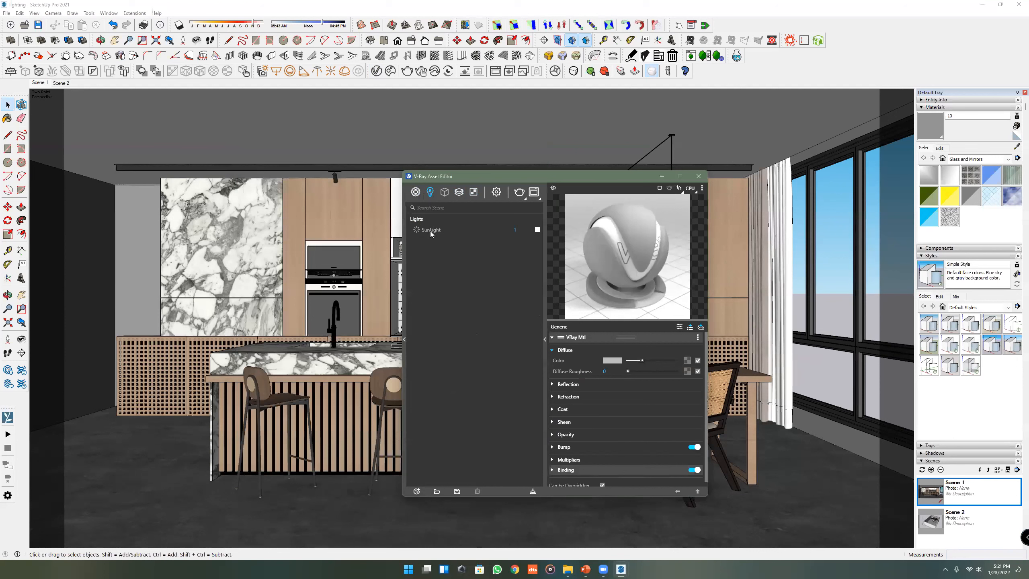
left_click_drag(536, 178, 588, 133)
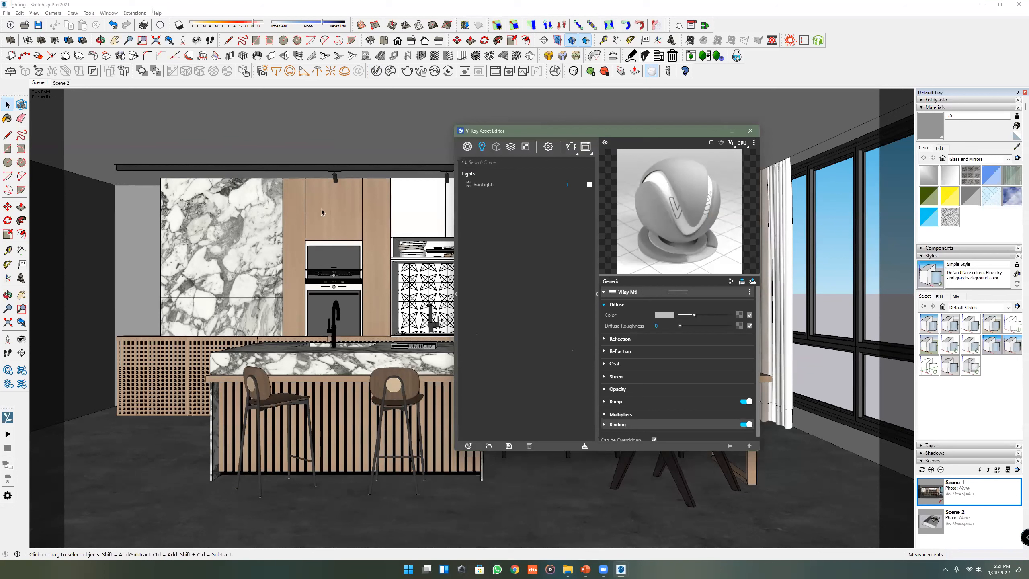
left_click(492, 185)
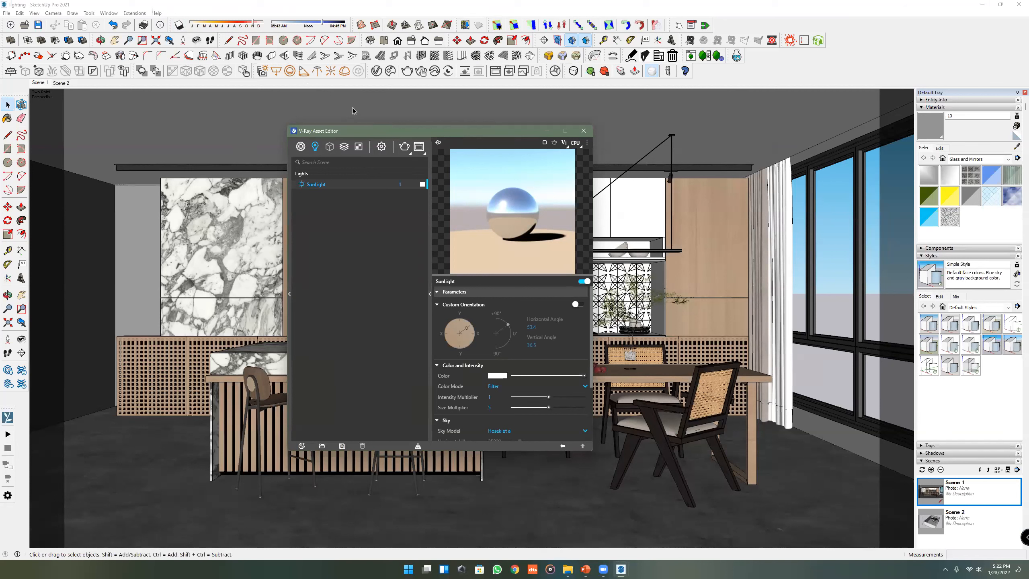
- Review the V-Ray render settings, render the Scene 1 view and enlarge the image in the frame buffer
left_click(380, 145)
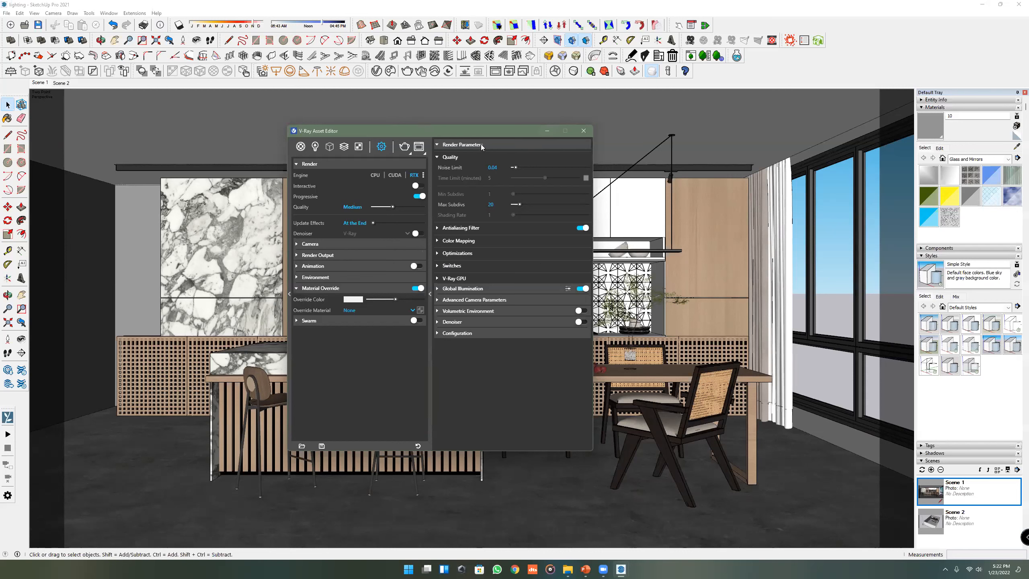
key("Escape")
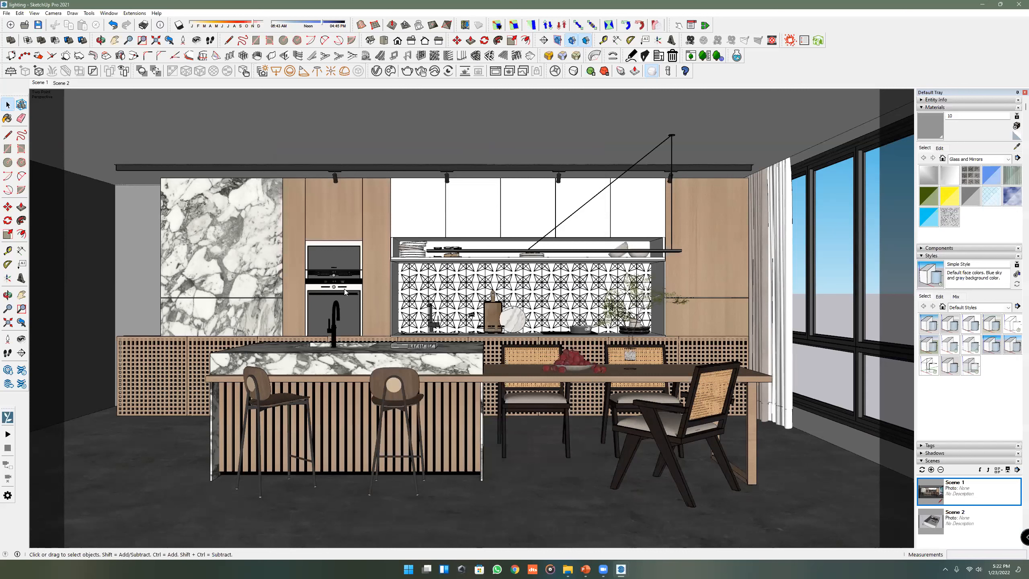
key("v")
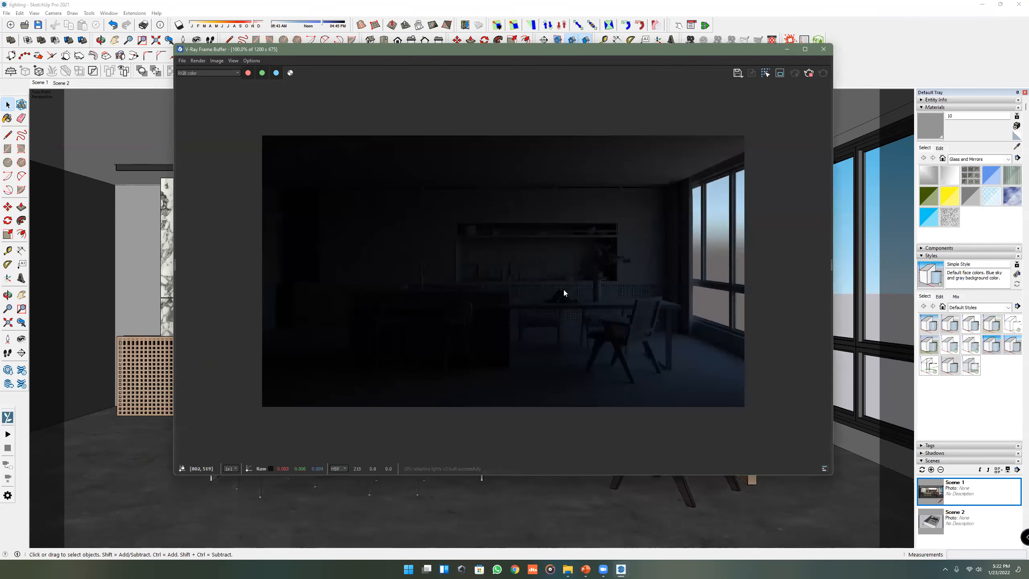
double_click(564, 289)
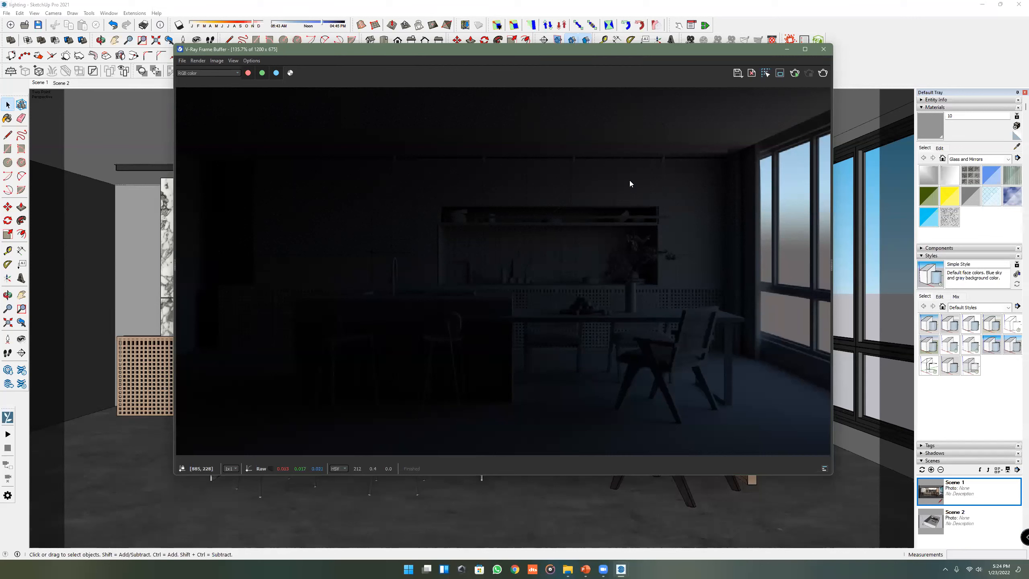
- Arrange the V-Ray Frame Buffer and the Asset Editor side by side over the model
left_click_drag(473, 52, 641, 91)
left_click_drag(315, 129, 191, 129)
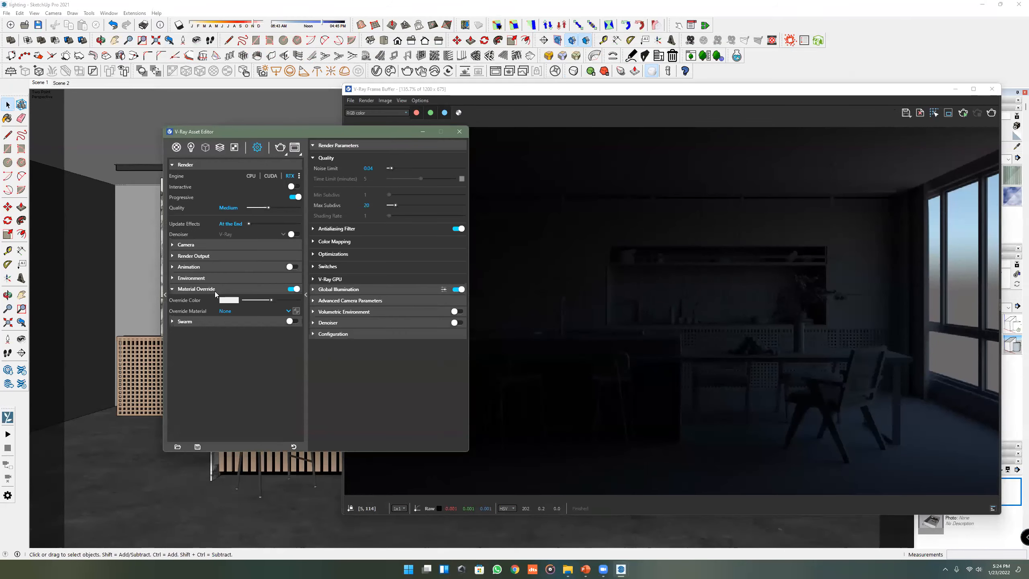
left_click(560, 143)
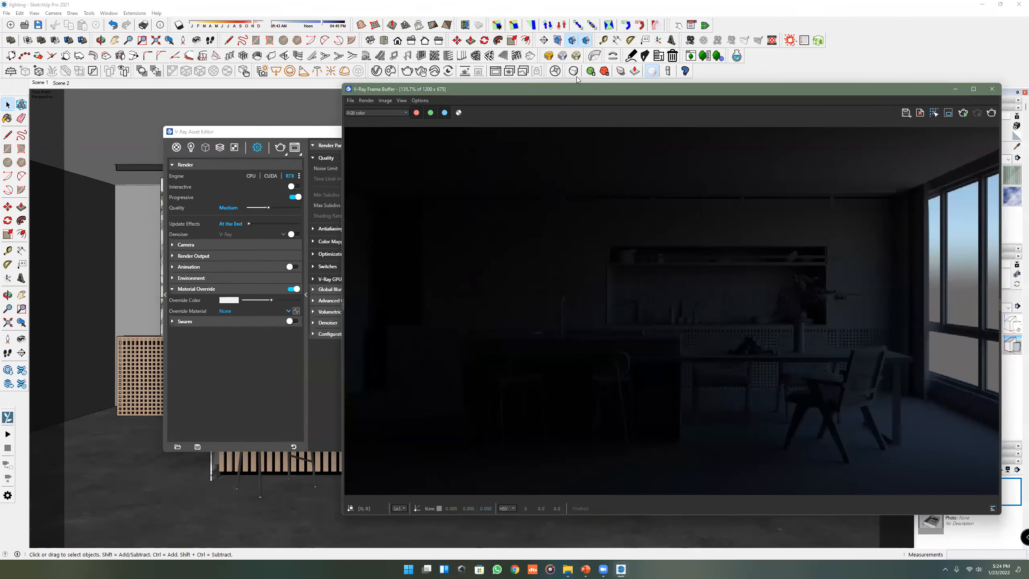
left_click_drag(590, 88, 576, 77)
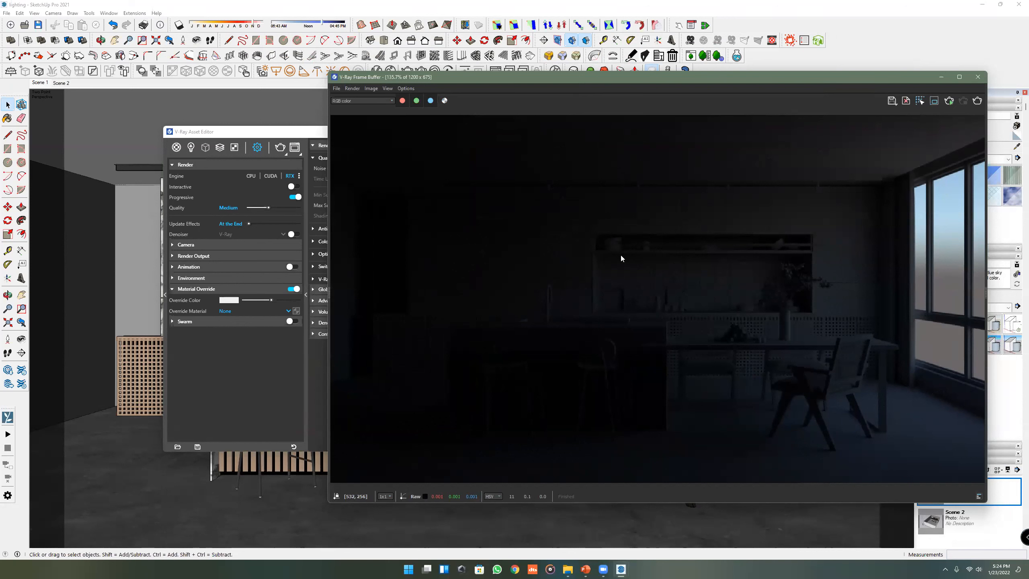
left_click(312, 136)
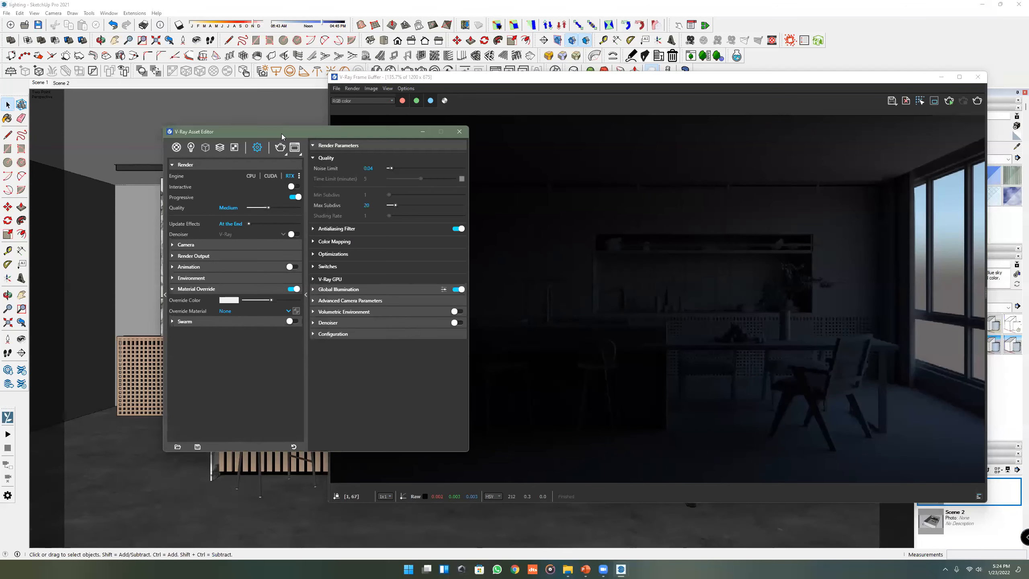
left_click_drag(281, 133, 252, 126)
- Show the SunLight parameters, set the sun's date to around June and render the kitchen again
left_click(161, 139)
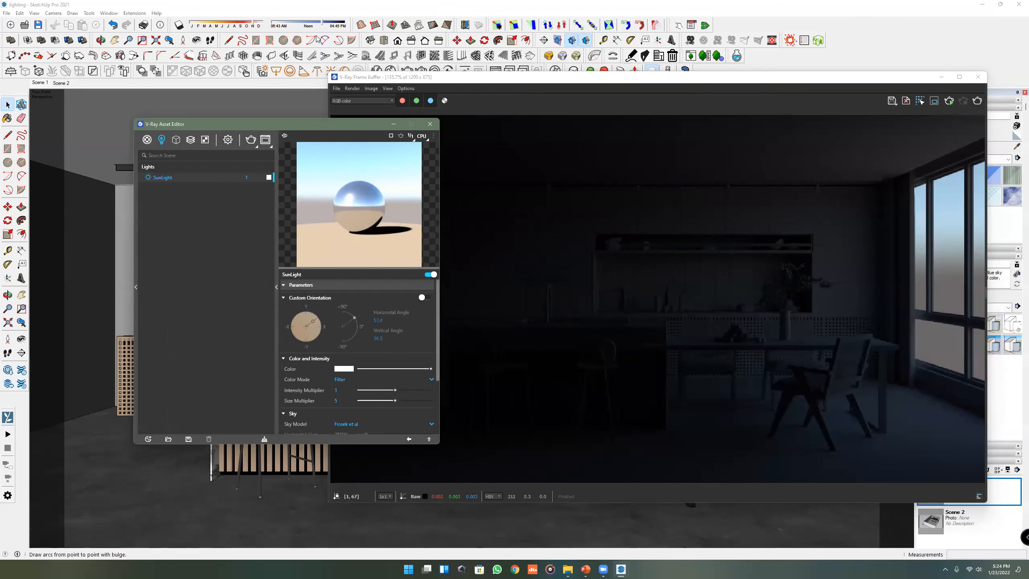
left_click(222, 27)
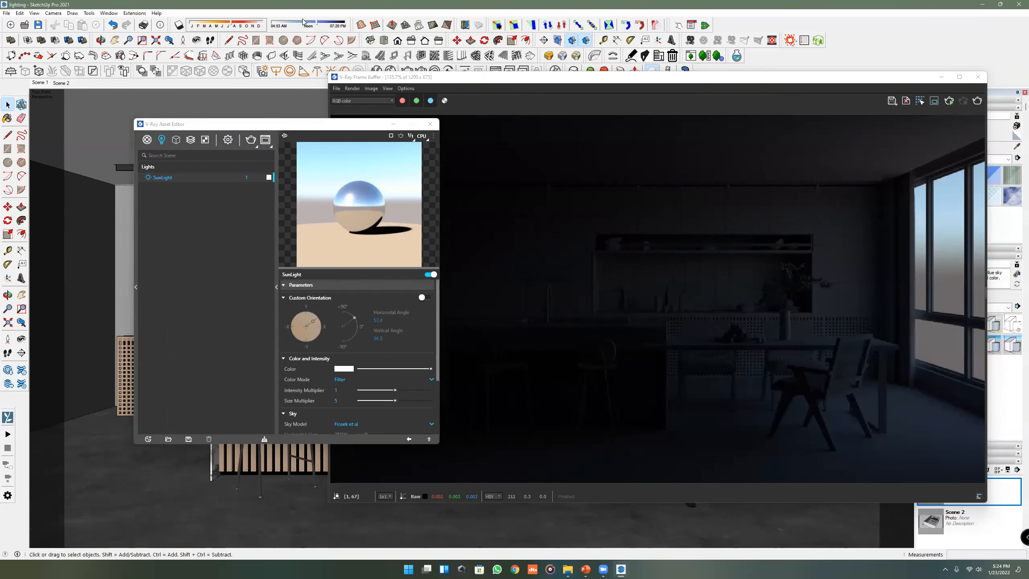
left_click_drag(501, 77, 450, 67)
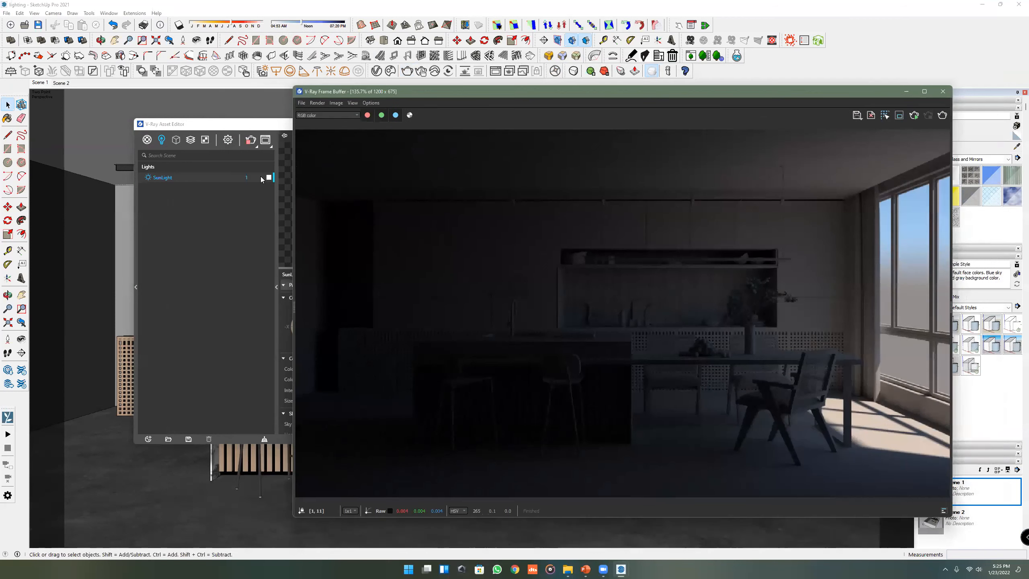
- Start an interactive render with the output image width set to 800
left_click(228, 139)
left_click(262, 178)
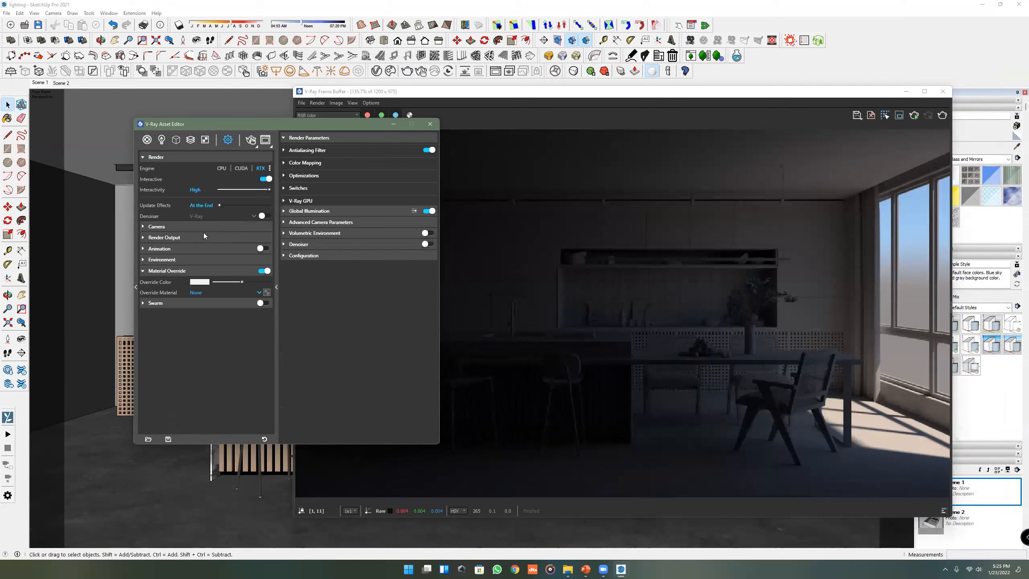
left_click(178, 237)
type("800")
key("Return")
left_click(251, 139)
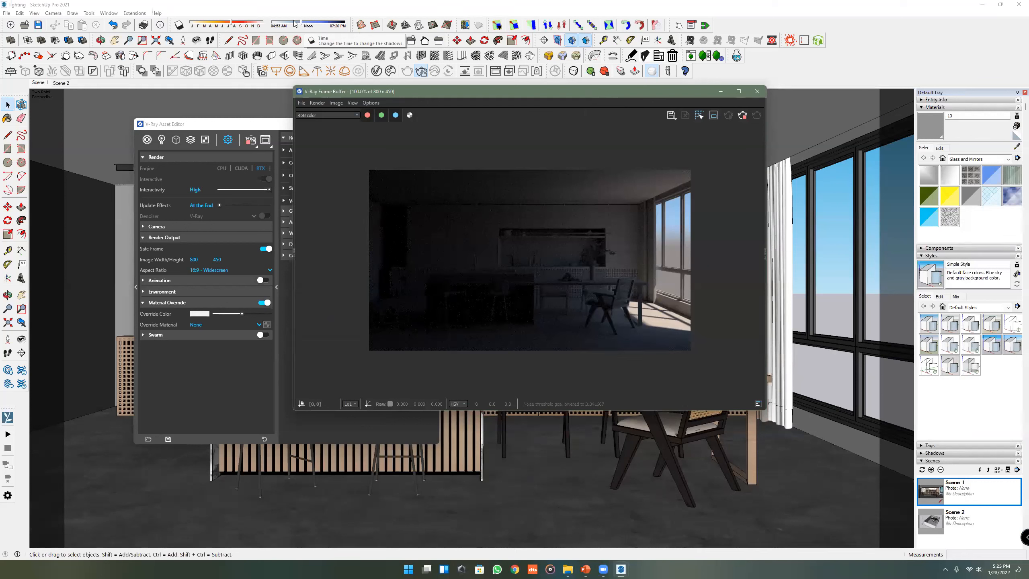
- Set the sun to a morning time of day and inspect the updated render in the maximized frame buffer
left_click(290, 23)
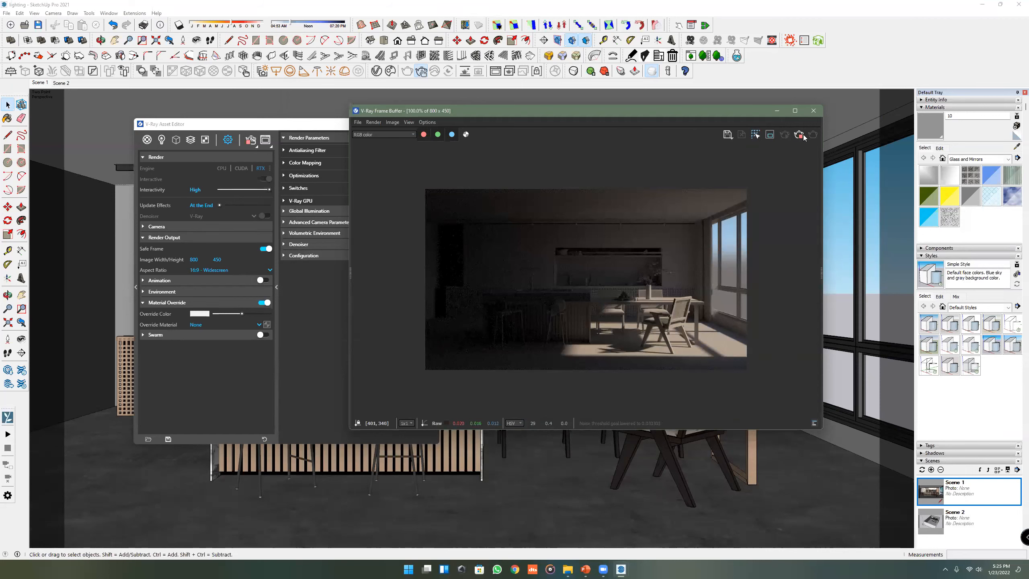
key("super+Up")
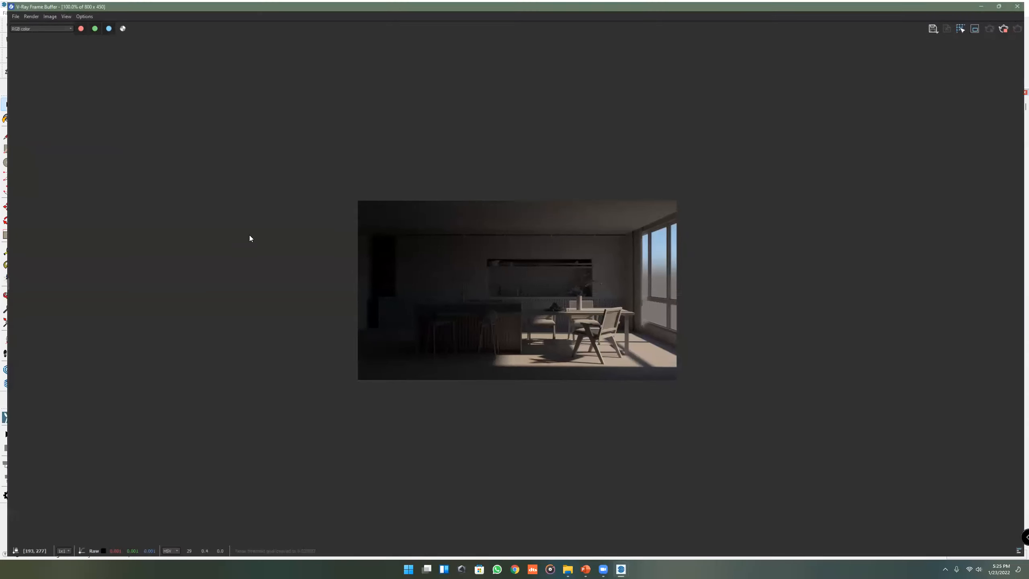
scroll(244, 221, "up", 1)
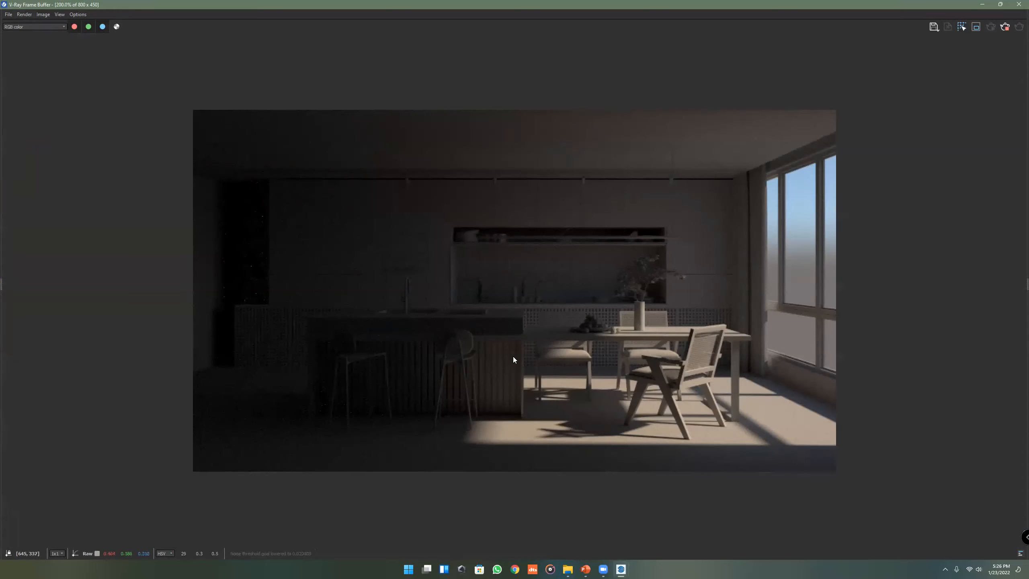
left_click(641, 410)
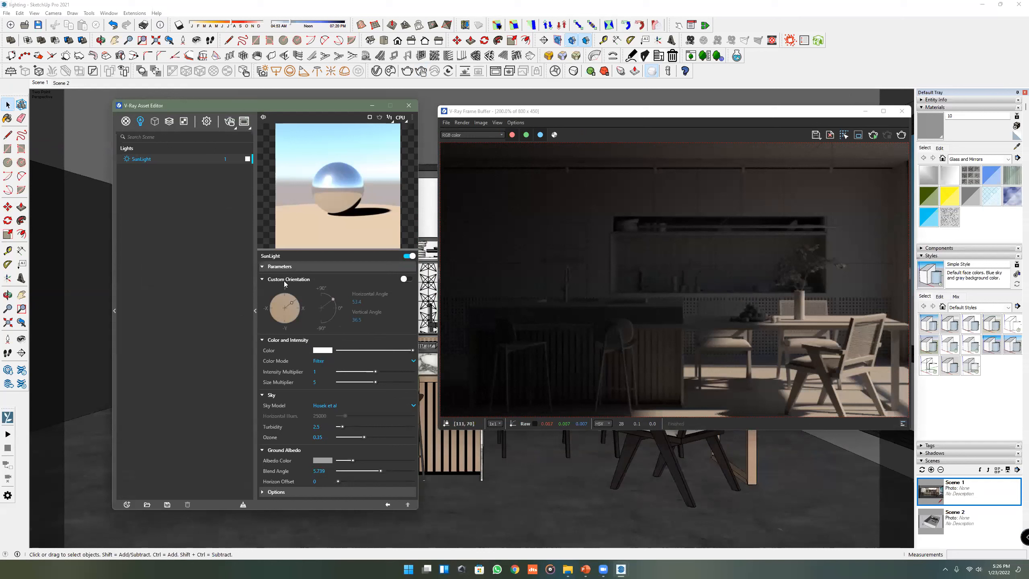
- Enable the SunLight's custom orientation with horizontal angle 40.5 and vertical angle 43.6, and return to the render settings
left_click(407, 280)
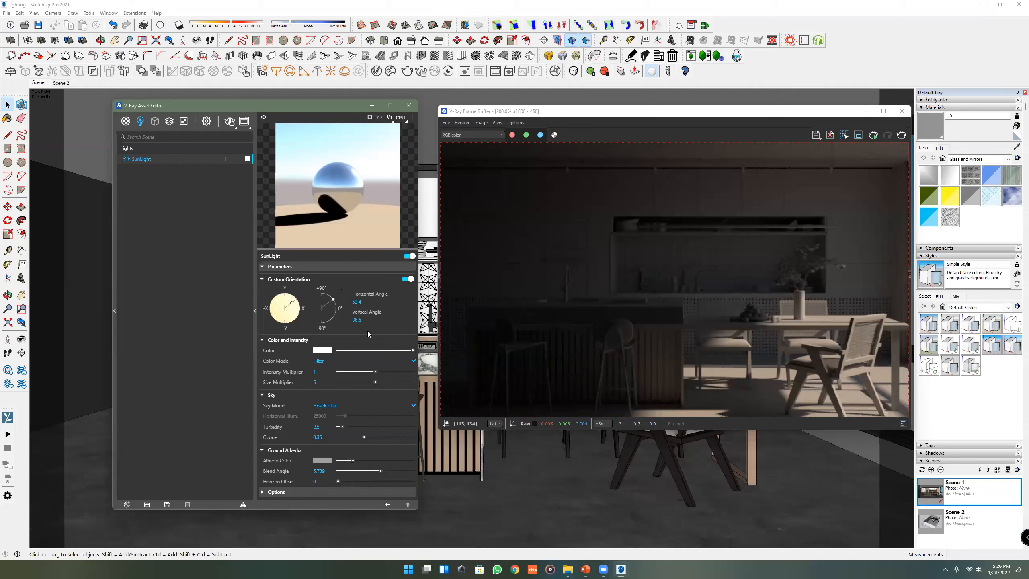
left_click_drag(303, 311, 327, 294)
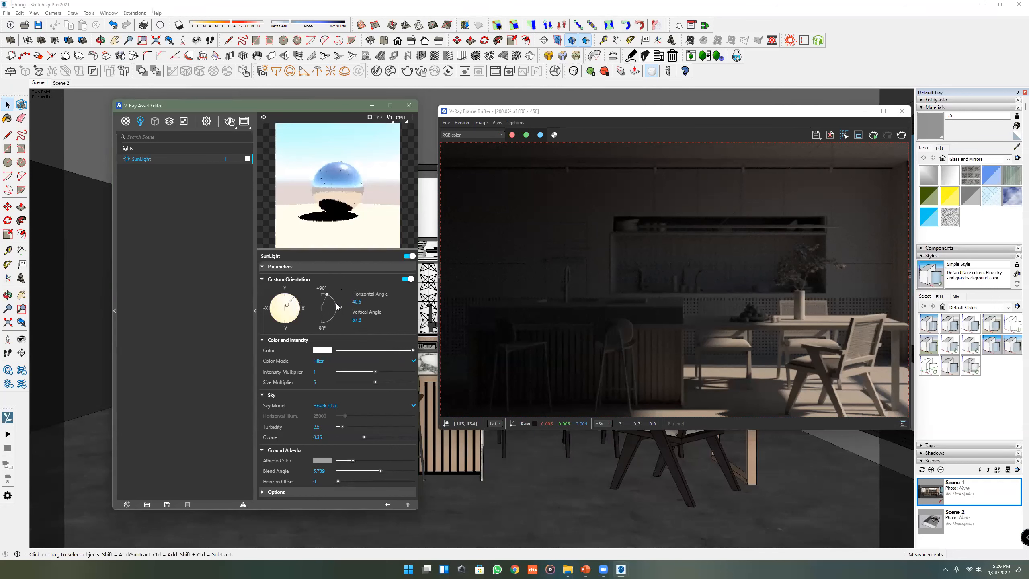
left_click(333, 299)
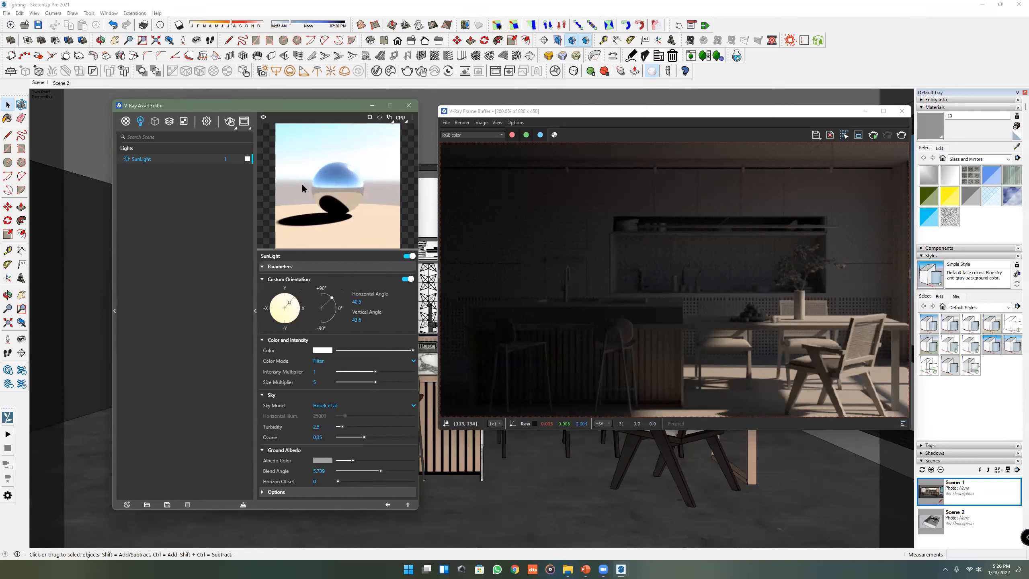
left_click(207, 122)
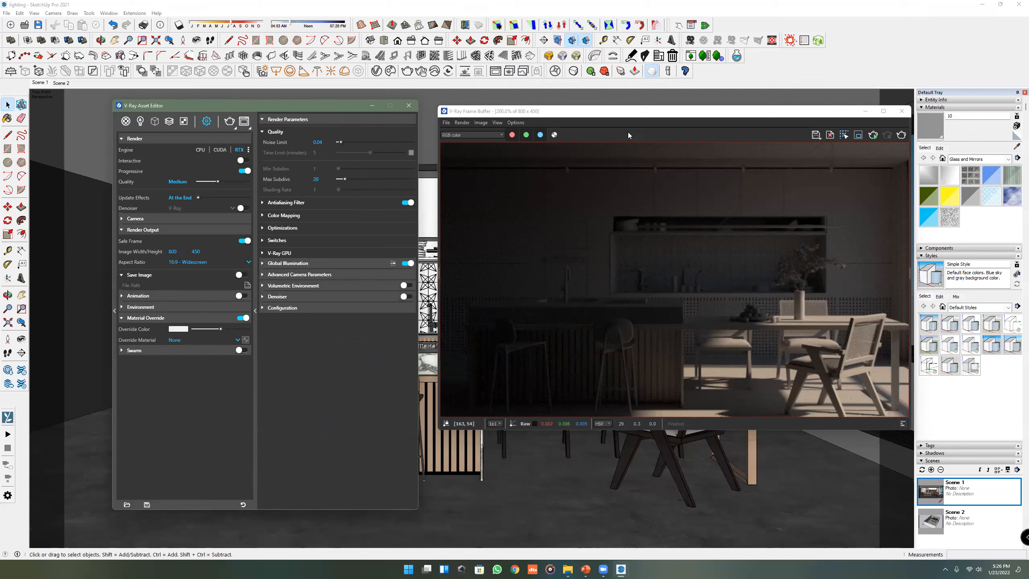
- Check the whole rendered frame, show the SunLight settings and render the kitchen again
left_click(634, 230)
scroll(634, 229, "down", 3)
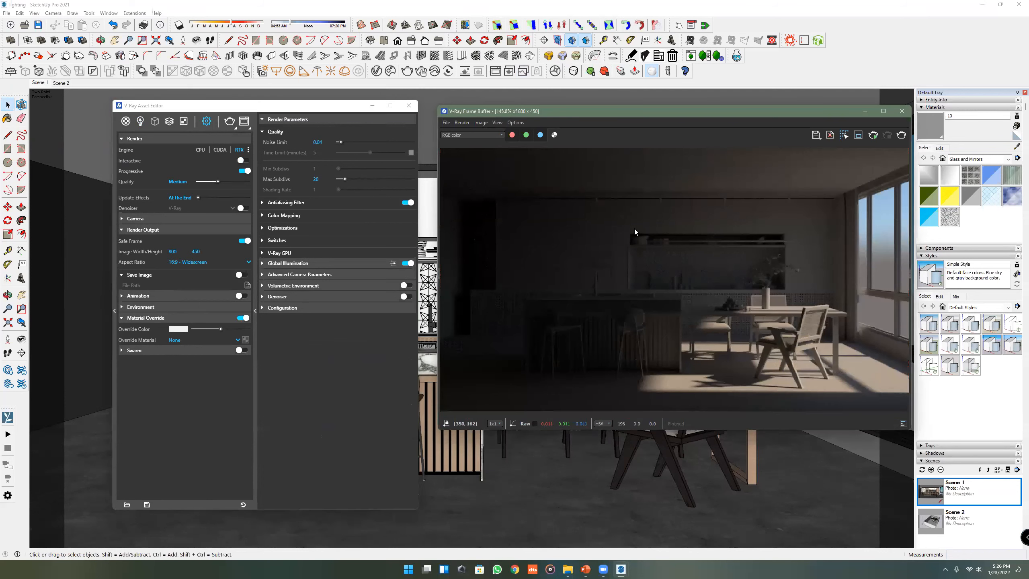
left_click(141, 121)
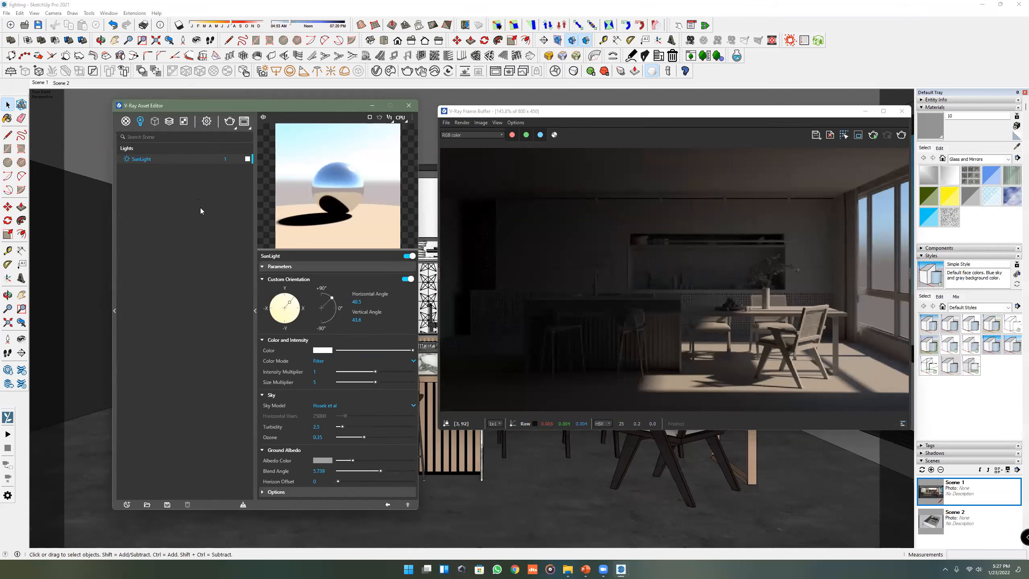
left_click(901, 135)
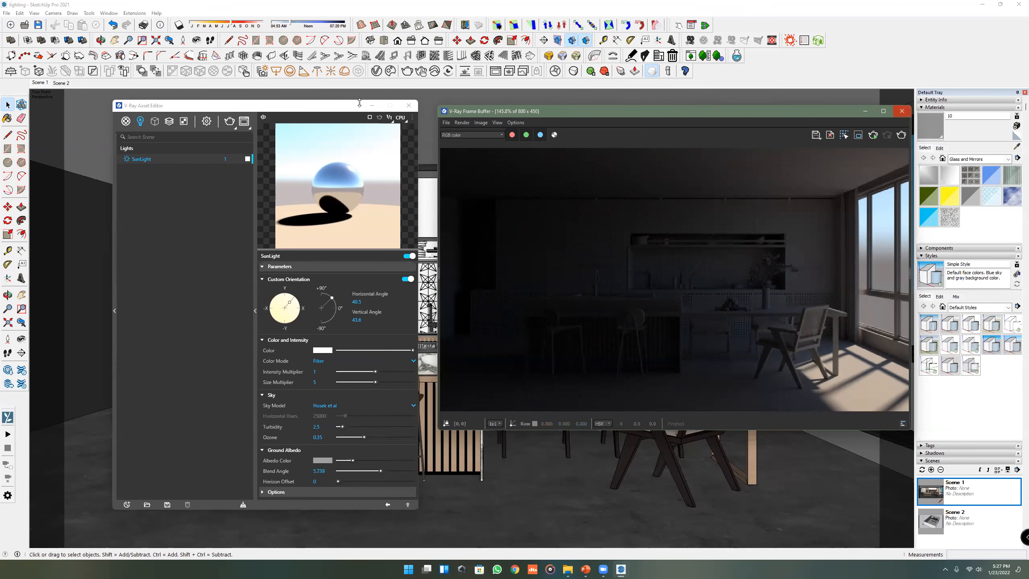
- Close the render window and switch the model to the Scene 2 overview of the kitchen
left_click(902, 111)
left_click(930, 522)
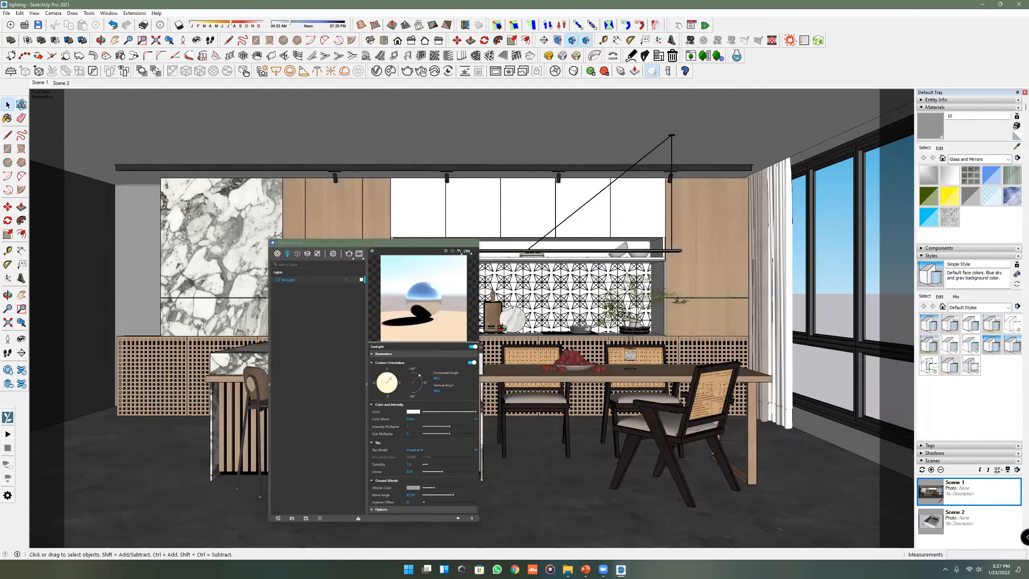
key("o")
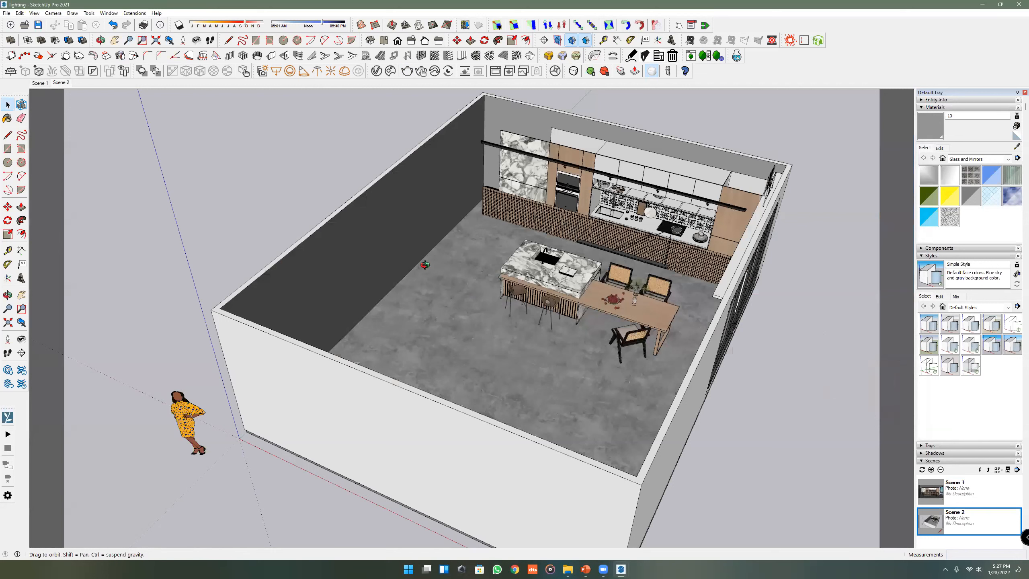
left_click_drag(527, 227, 418, 356)
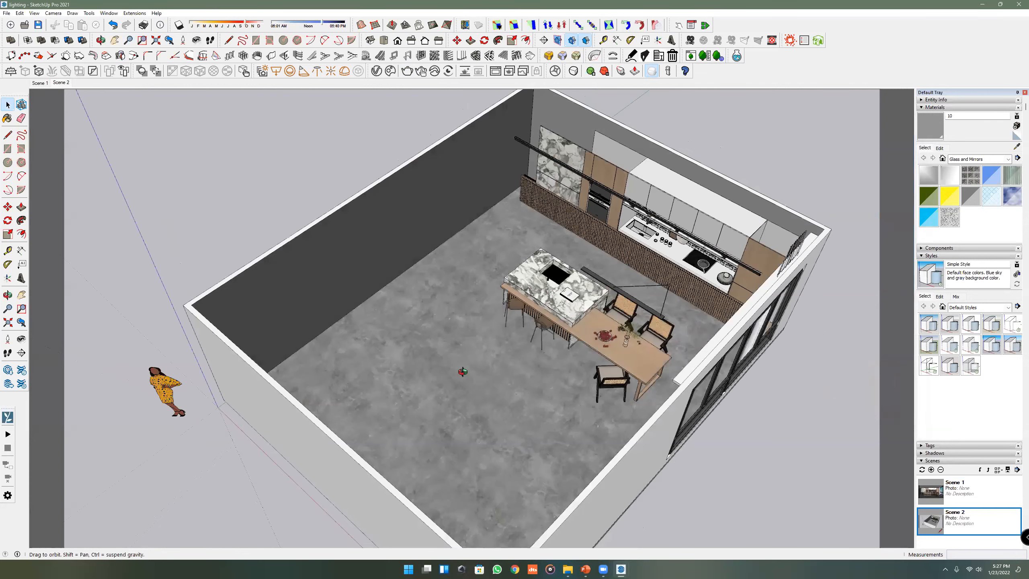
key("space")
- Examine the open-top kitchen room from several angles, including the island, dining table, cabinet wall and windows
middle_click_drag(451, 396, 478, 389)
middle_click_drag(342, 315, 490, 274)
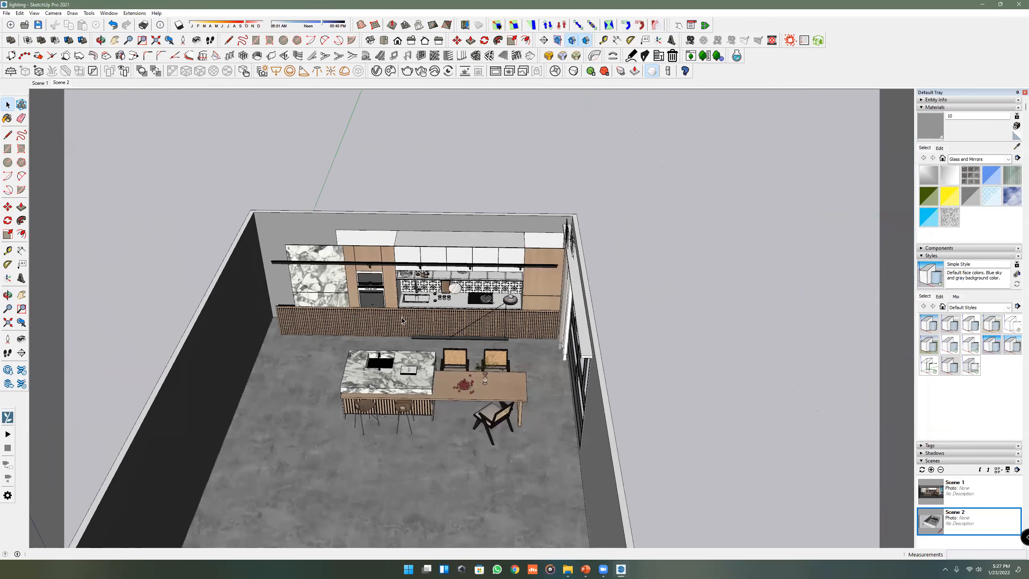
scroll(490, 271, "down", 3)
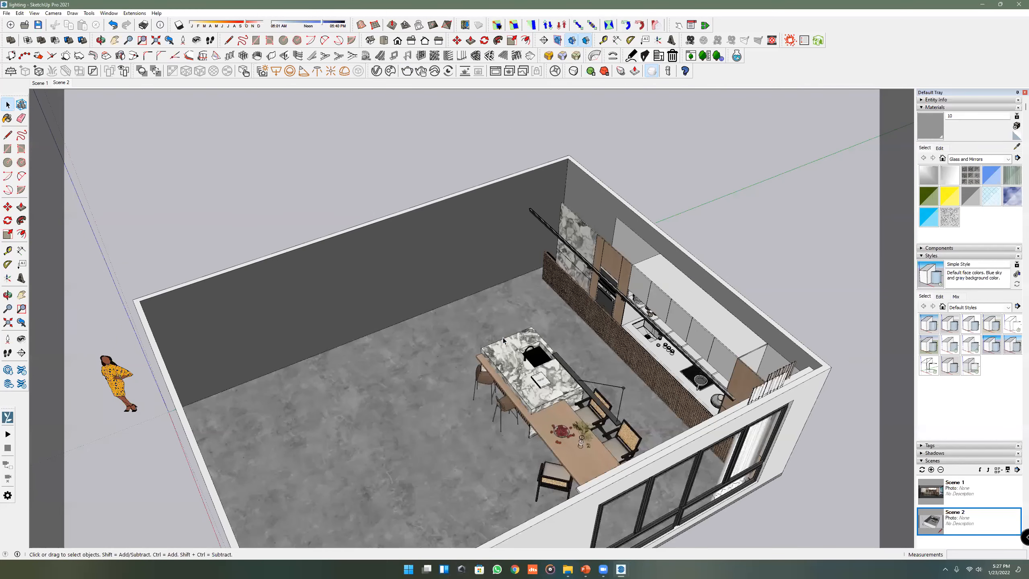
scroll(503, 340, "down", 2)
middle_click_drag(605, 369, 582, 306, "shift")
middle_click_drag(227, 437, 408, 463)
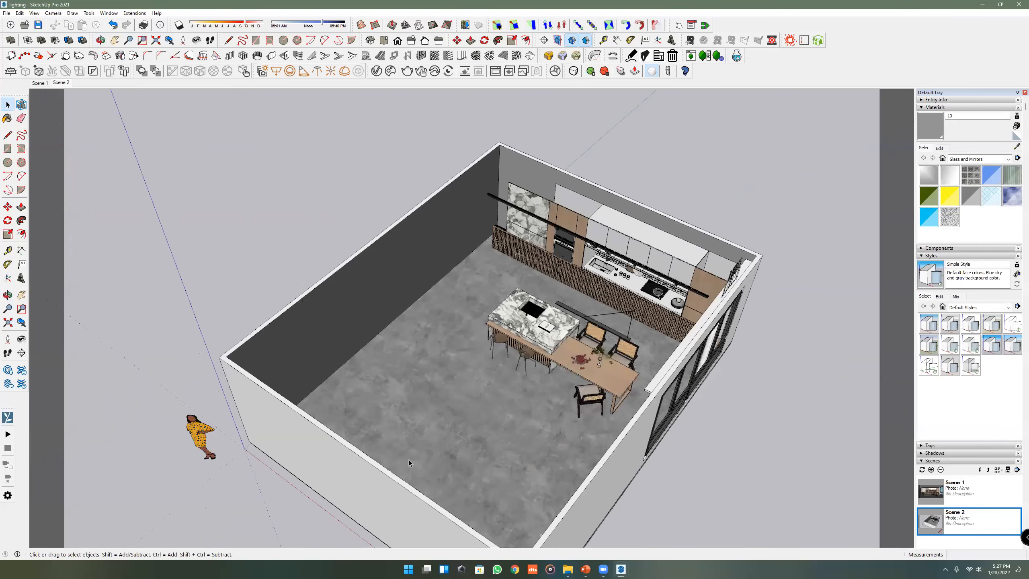
scroll(386, 428, "up", 2)
scroll(611, 342, "down", 2)
middle_click_drag(611, 343, 551, 451)
left_click(599, 458)
scroll(644, 252, "up", 5)
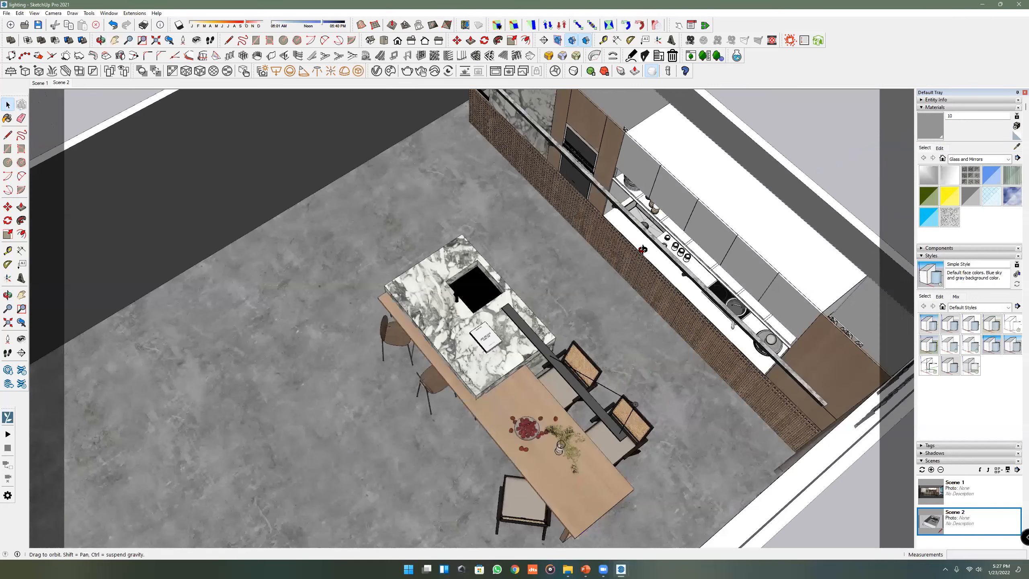
middle_click_drag(644, 252, 538, 482)
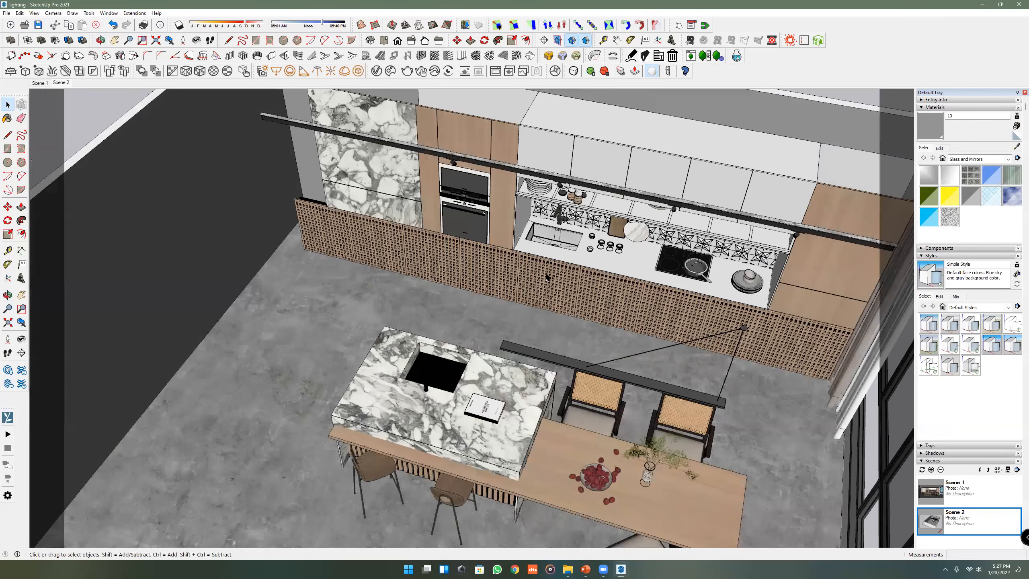
middle_click_drag(672, 296, 433, 316)
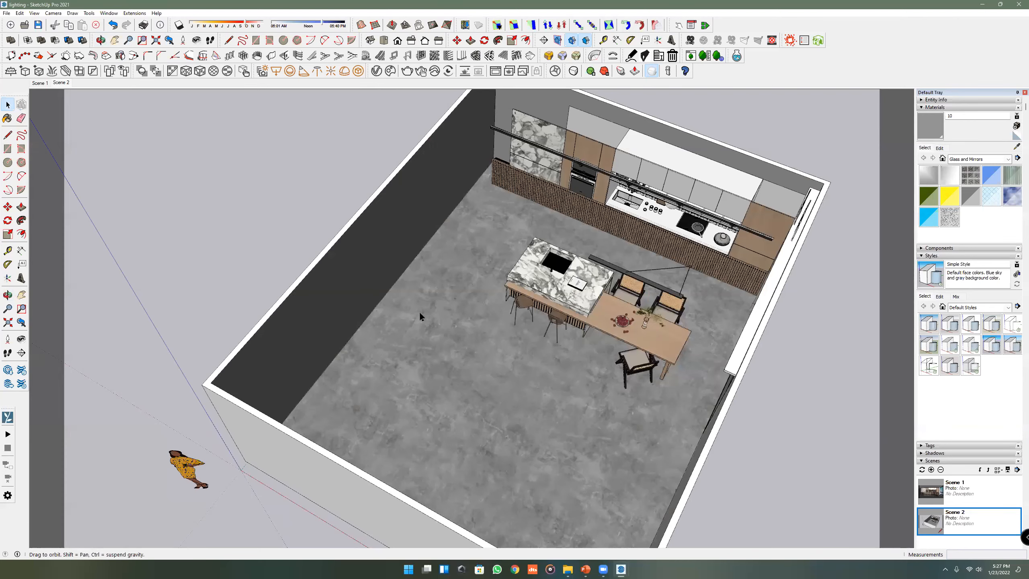
scroll(420, 311, "up", 3)
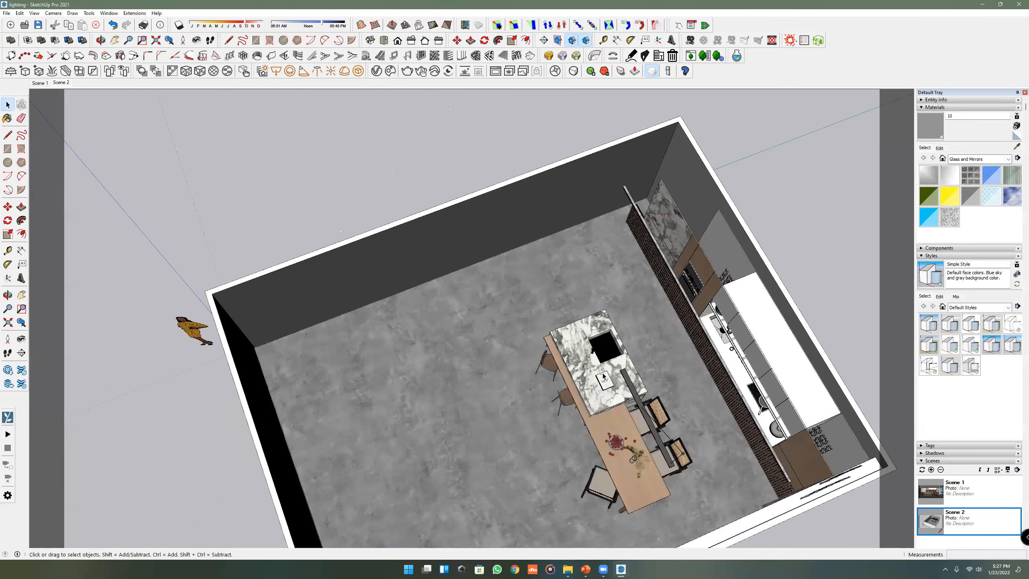
middle_click_drag(417, 251, 420, 237, "shift")
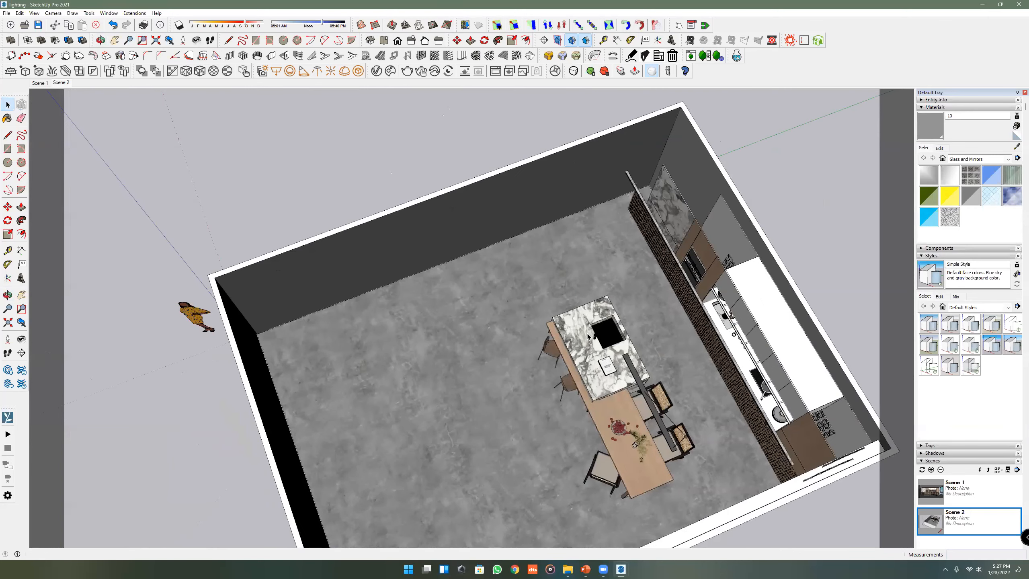
middle_click_drag(588, 335, 588, 334)
scroll(609, 336, "up", 3)
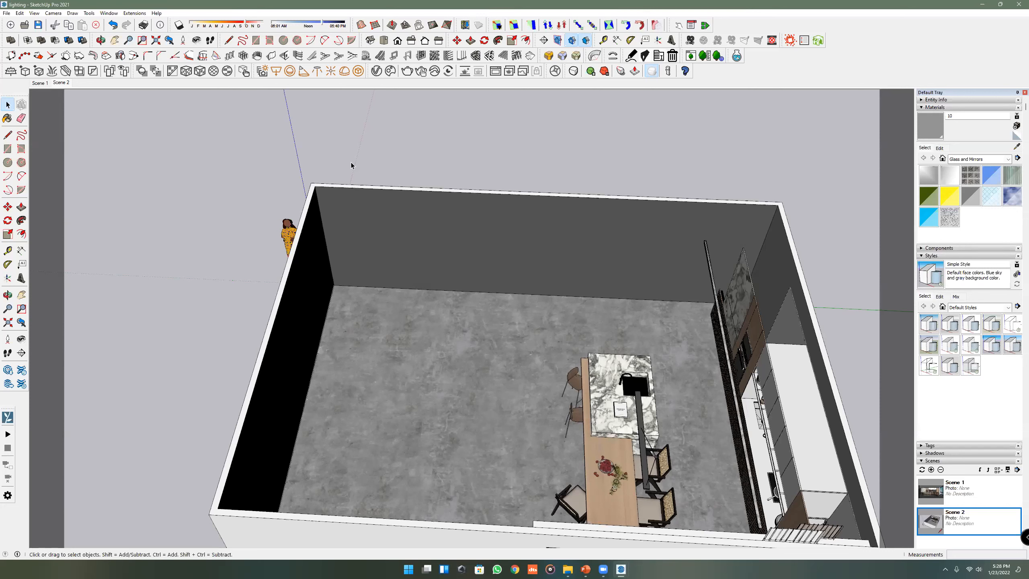
- Draw a V-Ray rectangle light at the long dark wall, about 53.6 in U size and 79.6 in V size
left_click(276, 70)
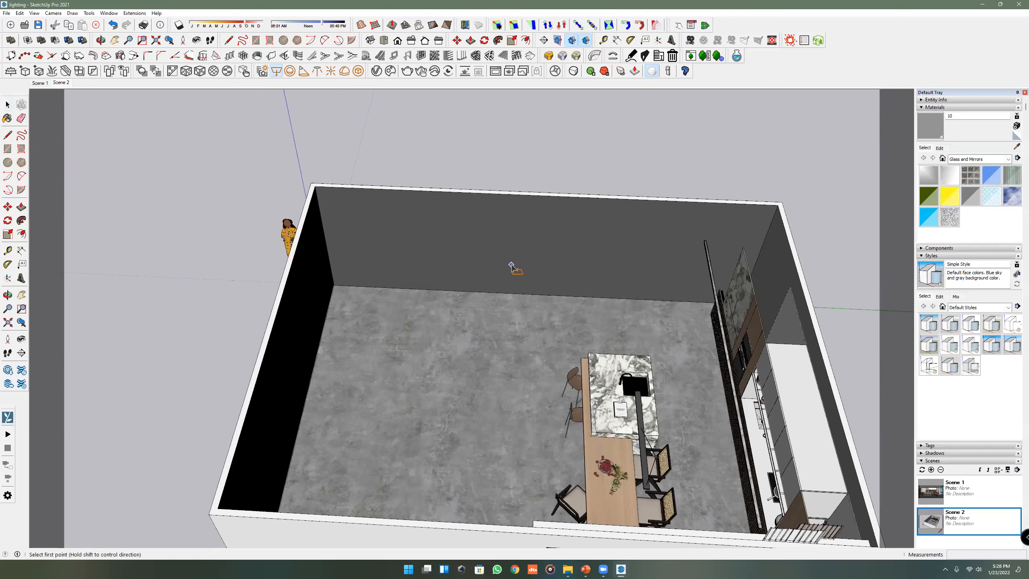
left_click(486, 274)
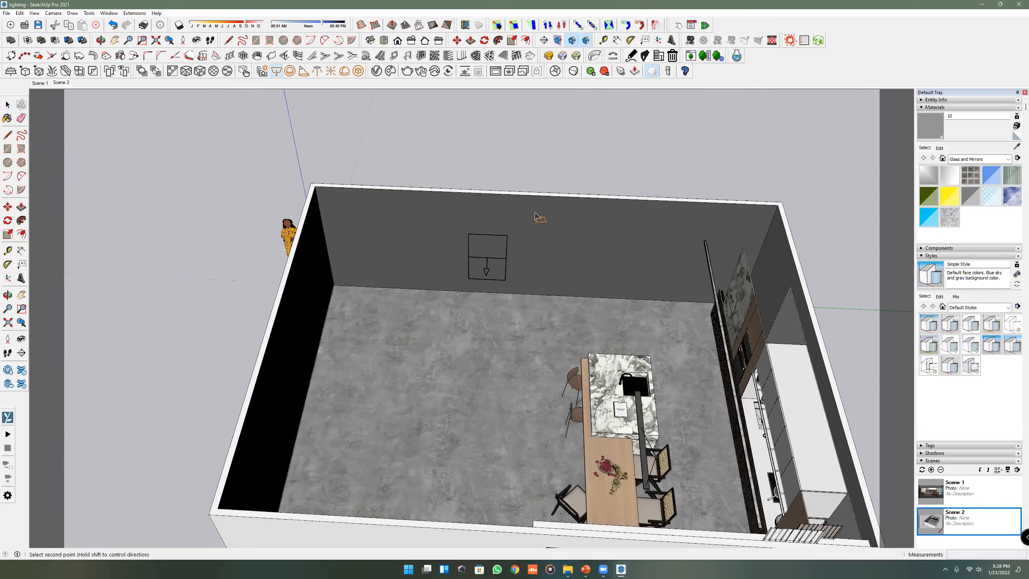
left_click(533, 226)
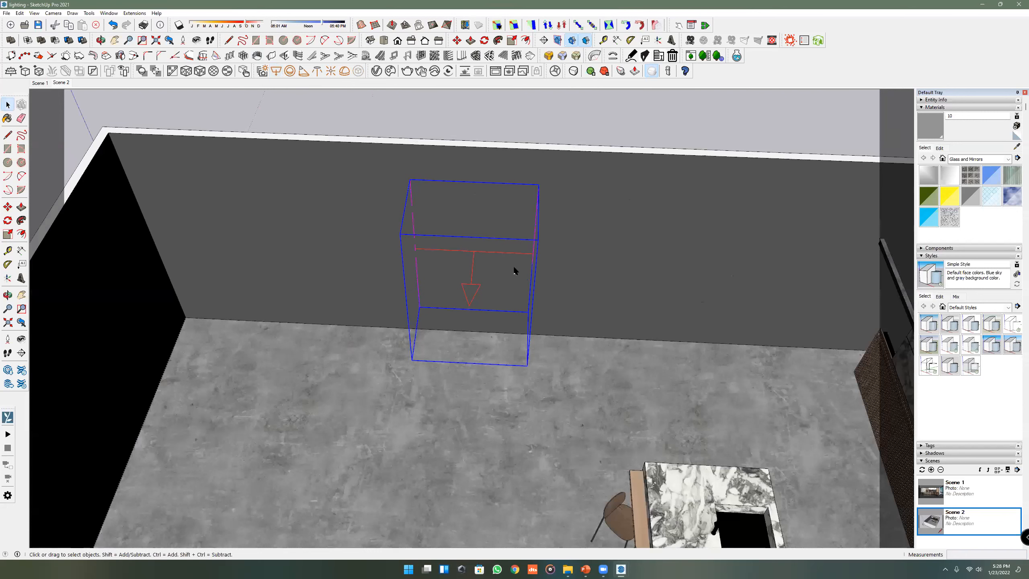
- Rotate the rectangle light about its vertical axis so that it stands at an angle to the dark wall
middle_click_drag(514, 269, 520, 316)
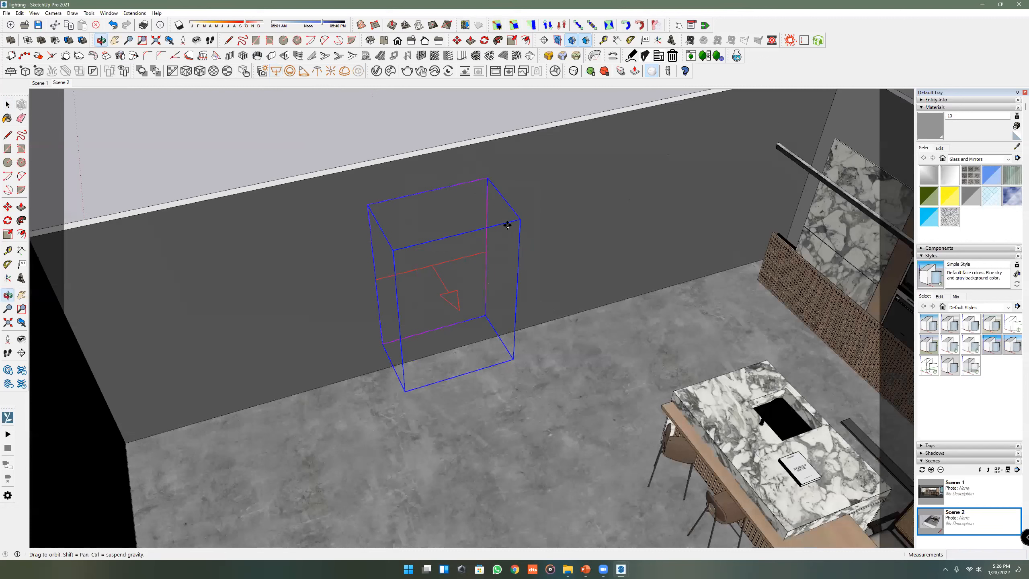
middle_click_drag(516, 297, 493, 280)
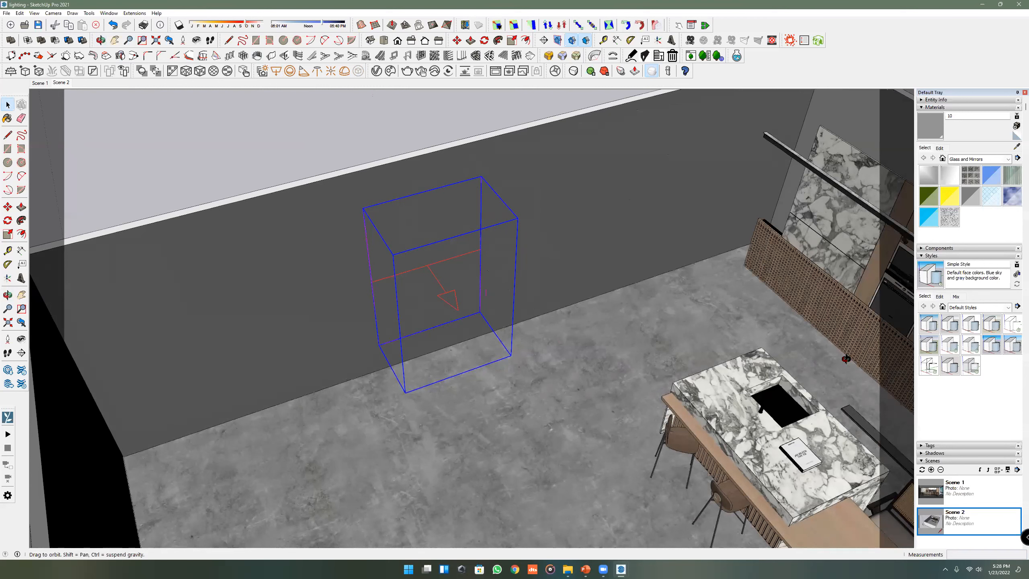
middle_click_drag(653, 312, 545, 417)
key("m")
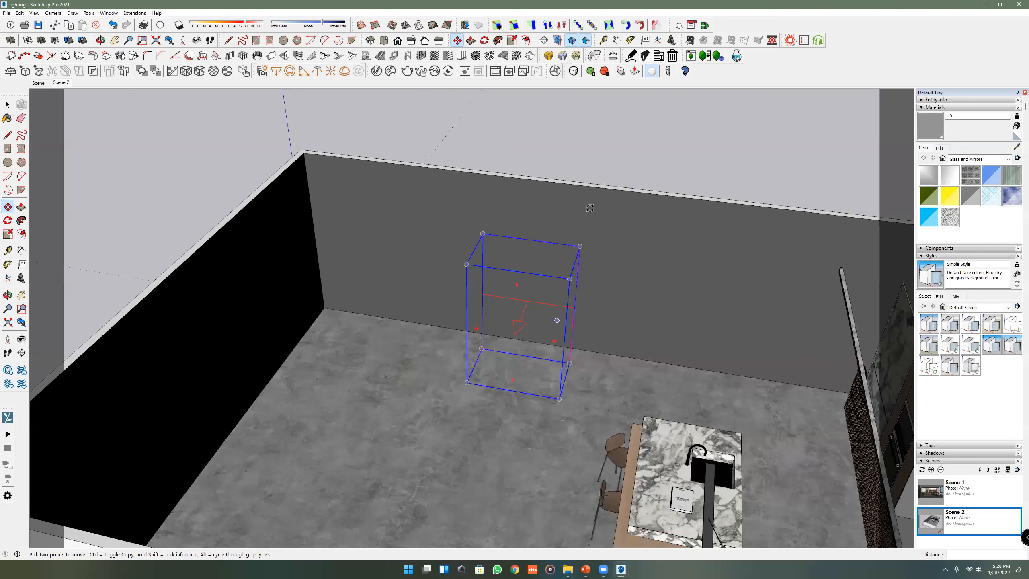
left_click(520, 267)
middle_click_drag(405, 332, 369, 167)
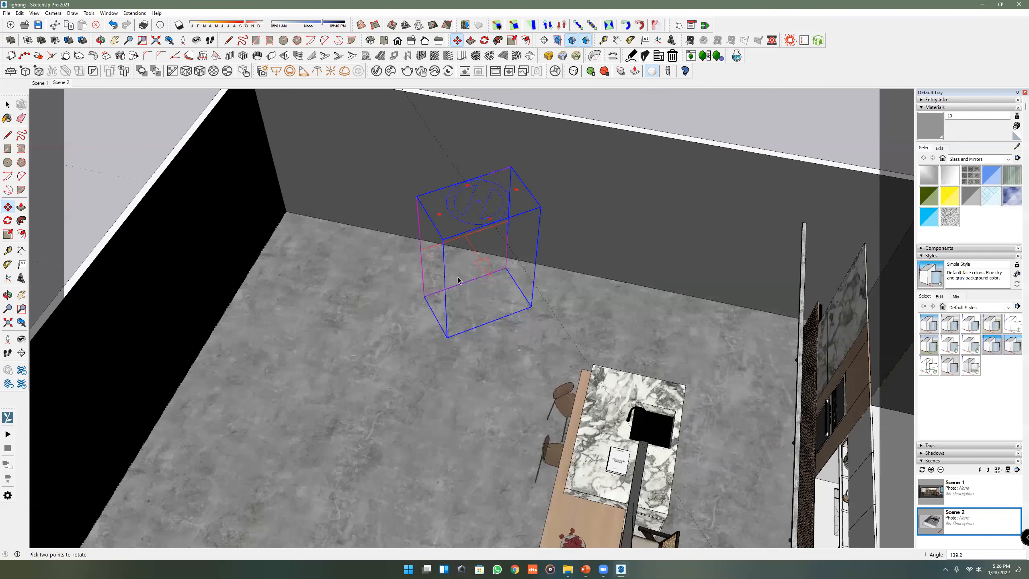
middle_click_drag(458, 280, 417, 197)
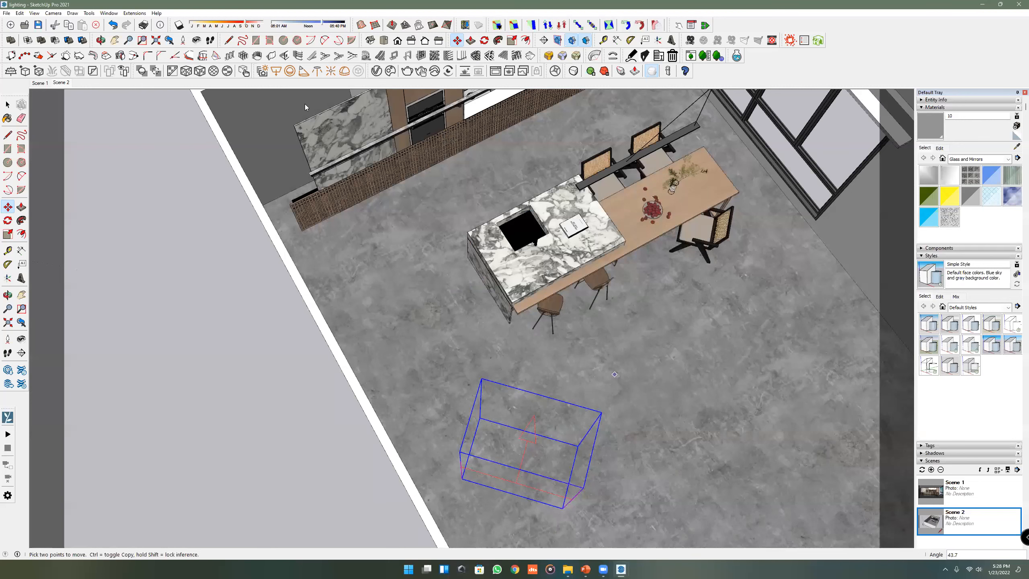
middle_click_drag(670, 363, 567, 366)
scroll(427, 368, "up", 4)
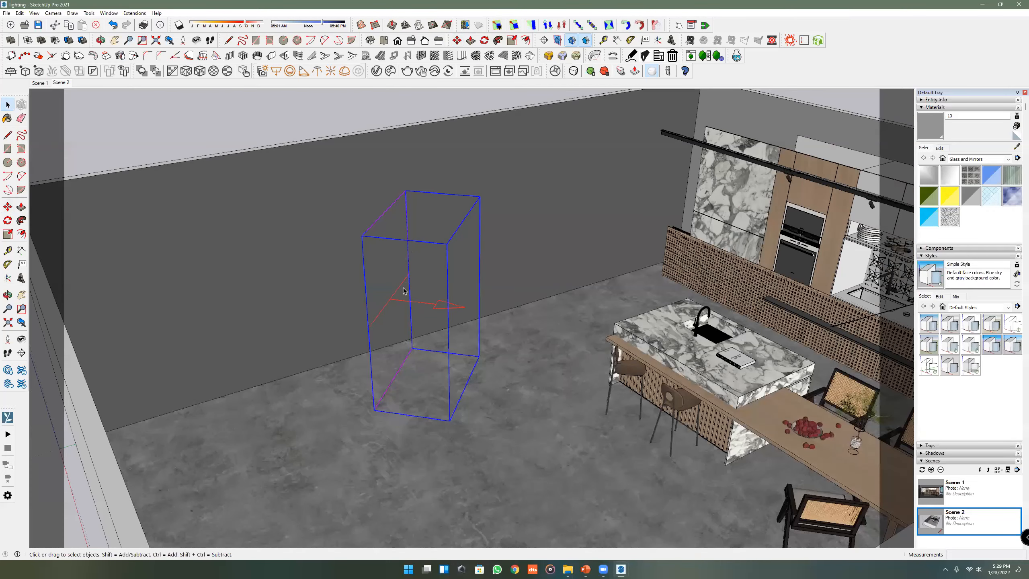
- Display the rectangle light's parameters and options in the V-Ray Asset Editor
double_click(397, 275)
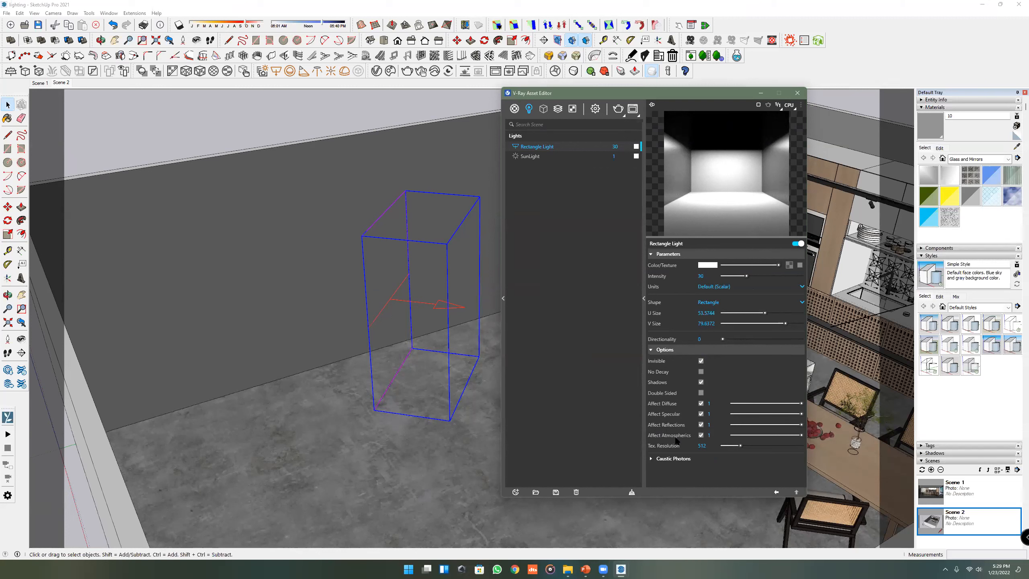
mouse_move(677, 441)
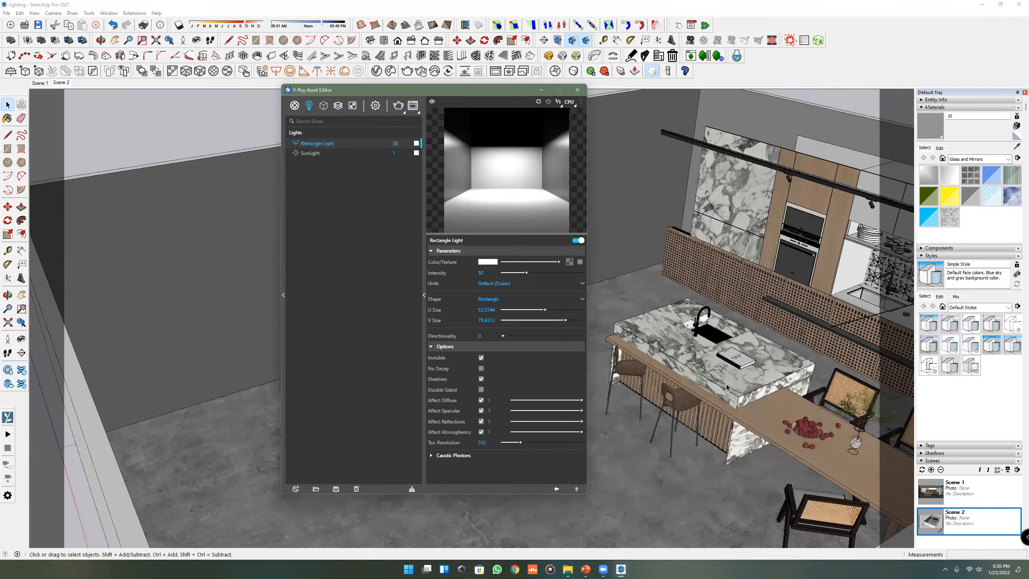
- Disable Affect Diffuse on the rectangle light to compare the light preview, and enable it again
middle_click_drag(716, 387, 720, 362)
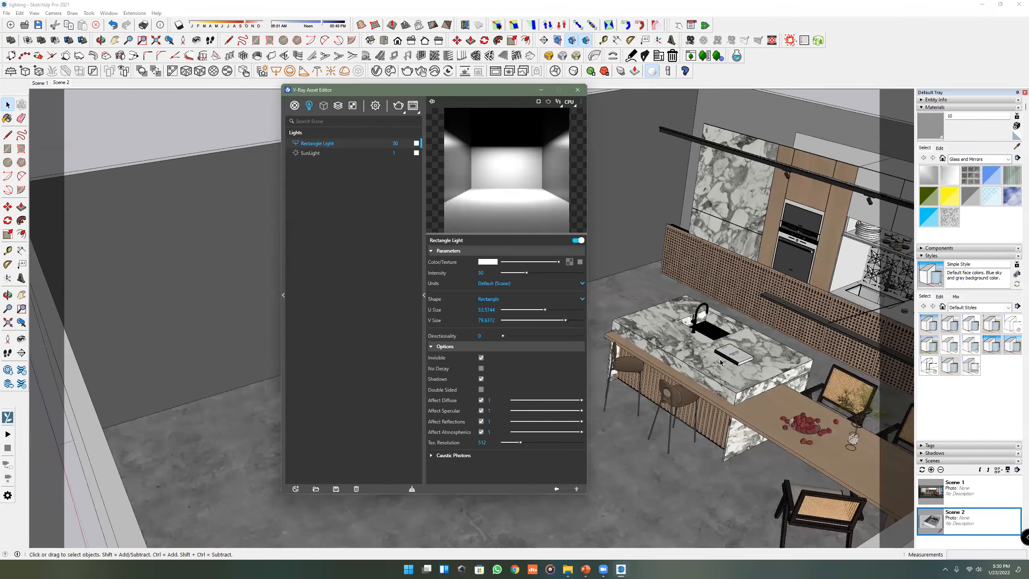
scroll(719, 362, "up", 1)
scroll(720, 362, "up", 1)
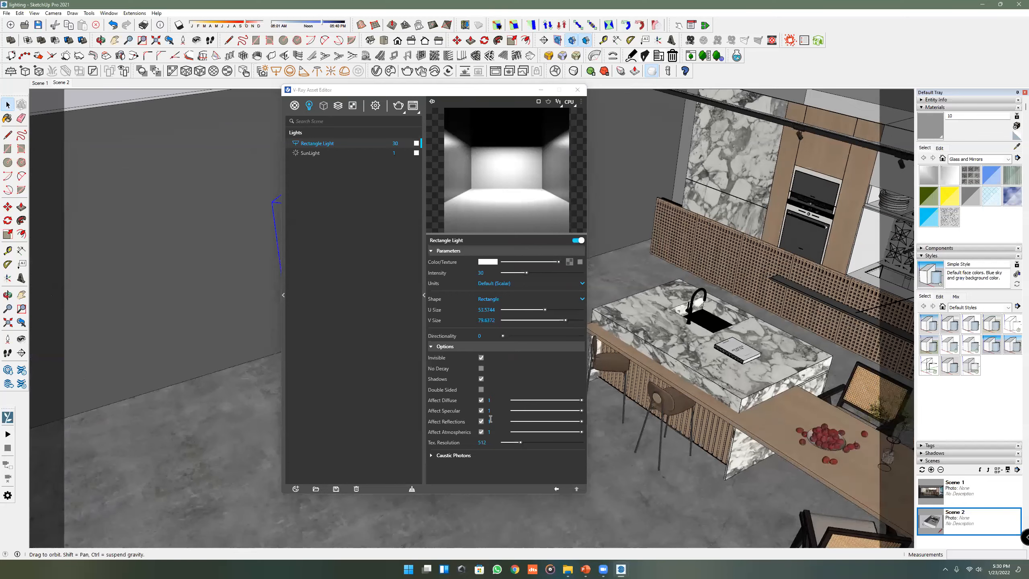
scroll(725, 362, "up", 1)
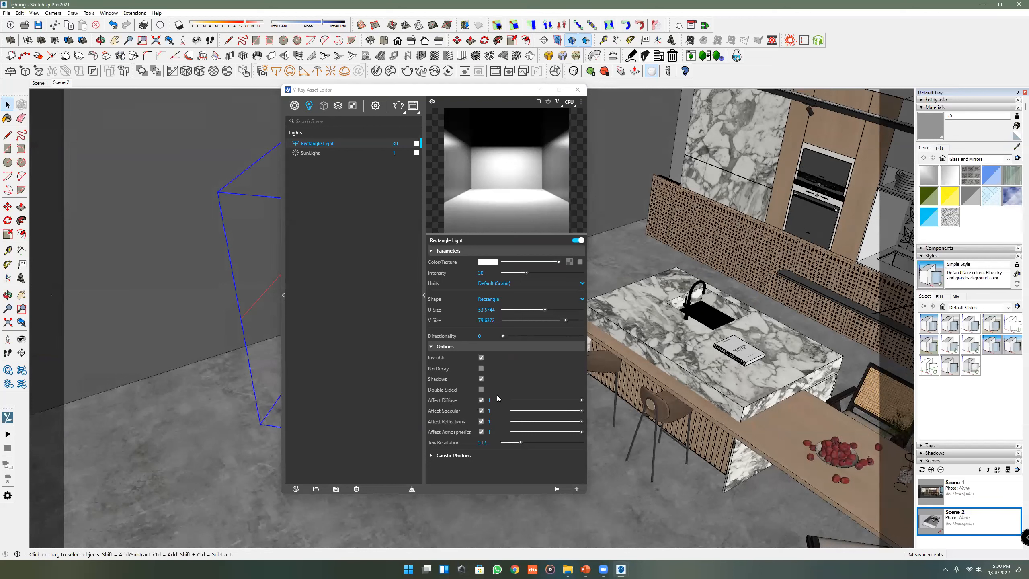
left_click(482, 400)
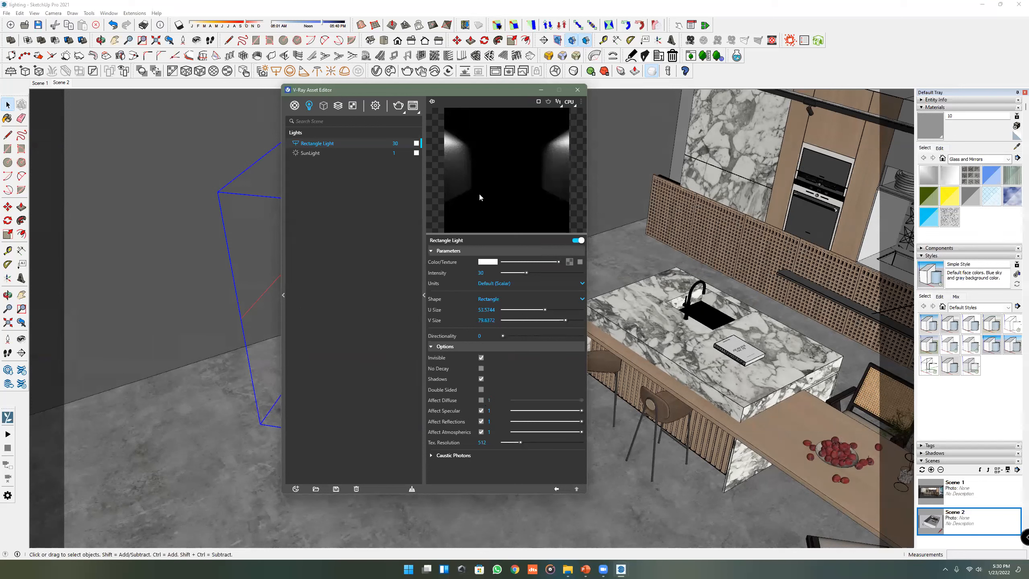
left_click(481, 400)
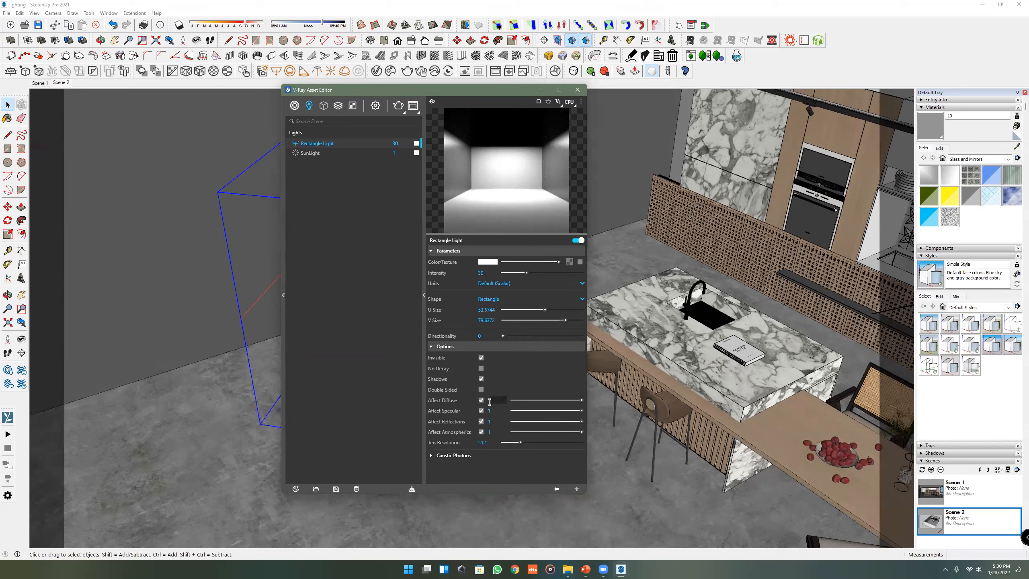
- Disable Affect Specular on the rectangle light and examine the marble worktop of the kitchen island up close
left_click(482, 411)
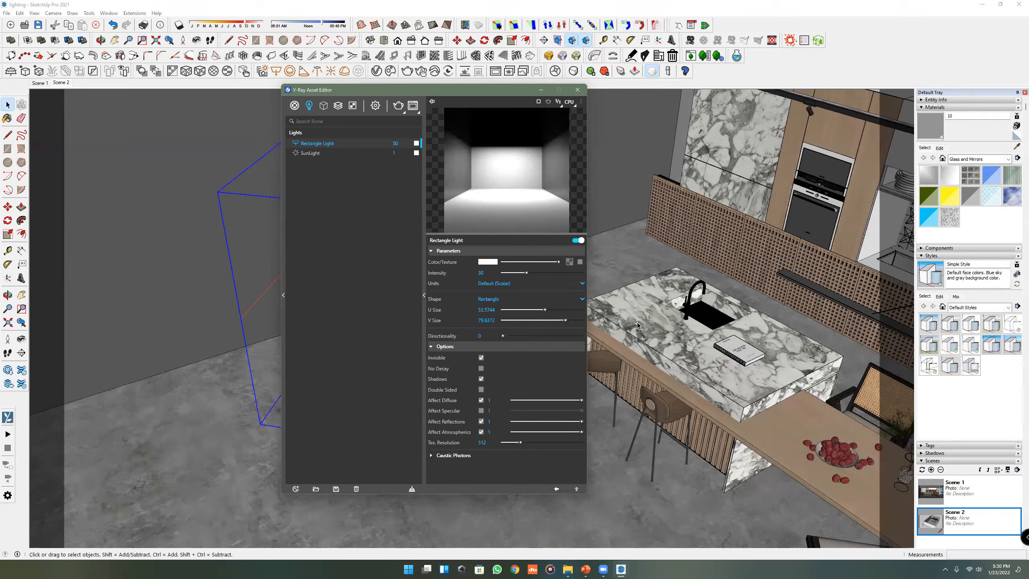
scroll(755, 359, "down", 2)
scroll(705, 326, "up", 5)
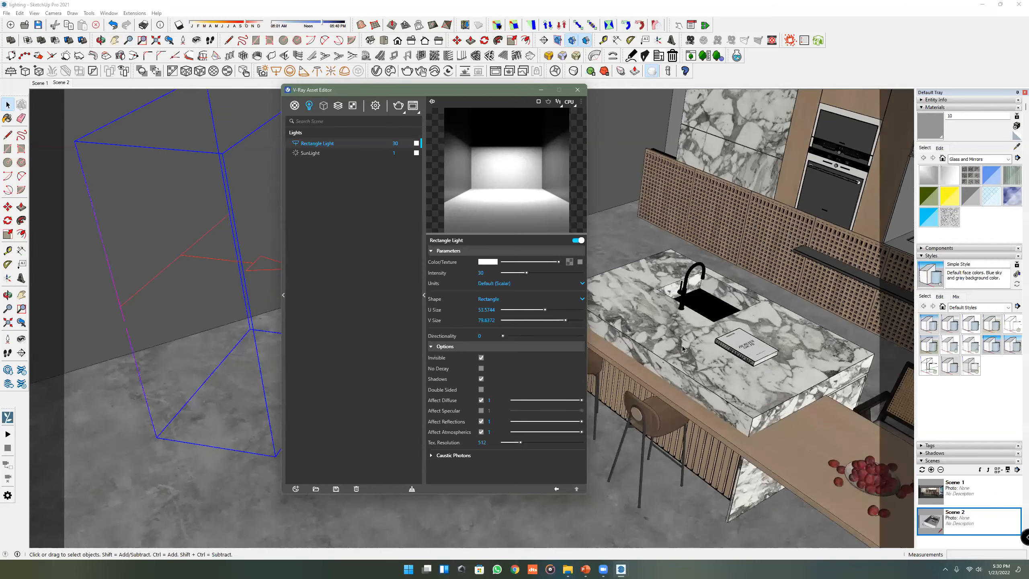
scroll(661, 330, "up", 4)
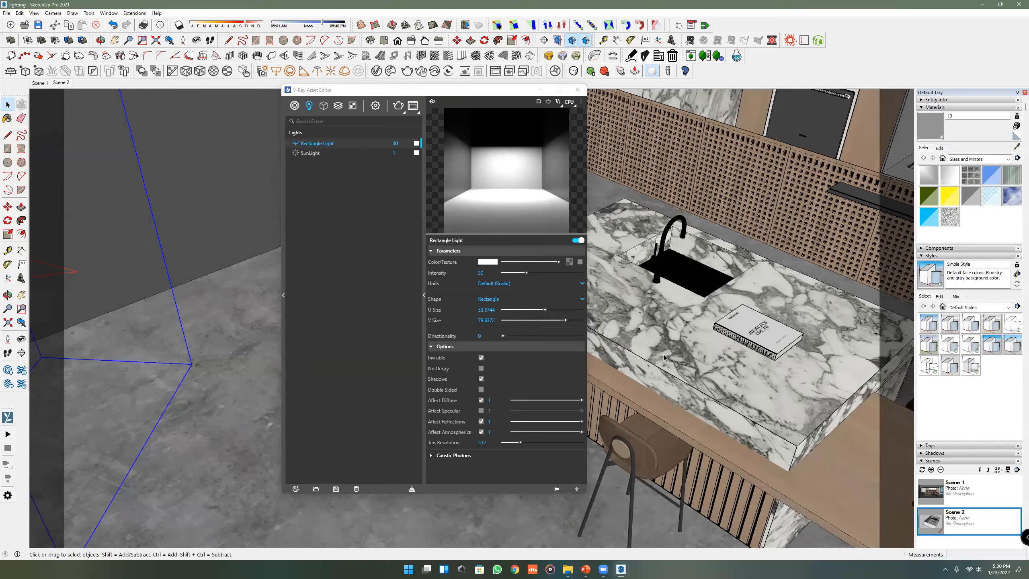
scroll(666, 358, "up", 2)
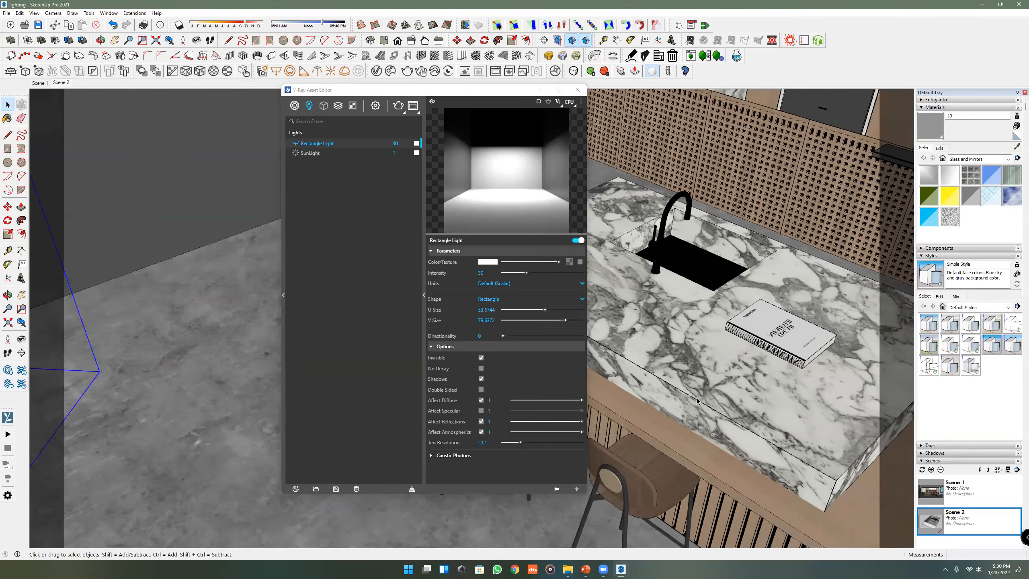
- Examine the marble island worktop, the book on it and the neighbouring dining table from closer and farther distances
scroll(684, 364, "down", 4)
scroll(680, 356, "down", 1)
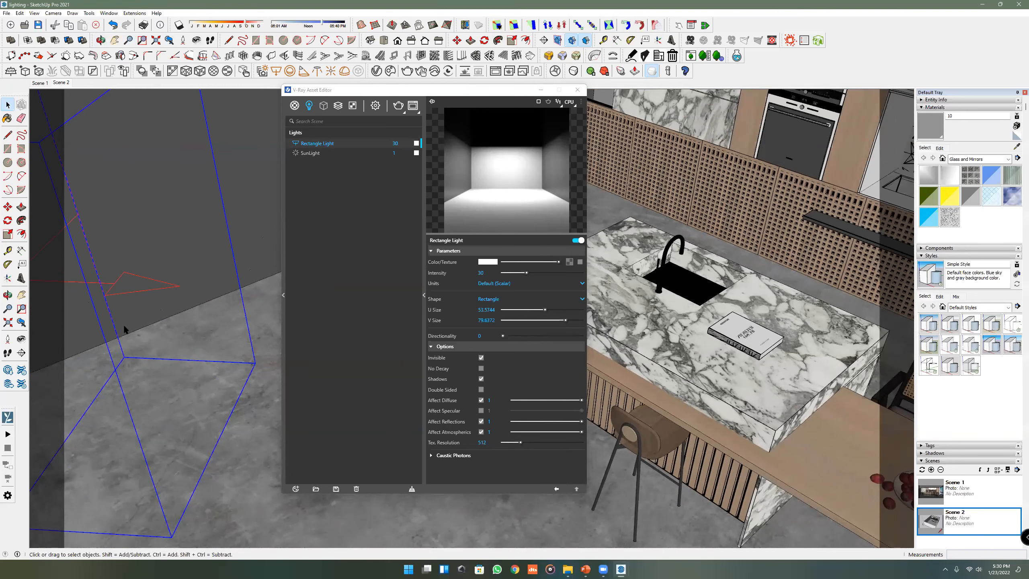
scroll(636, 354, "up", 3)
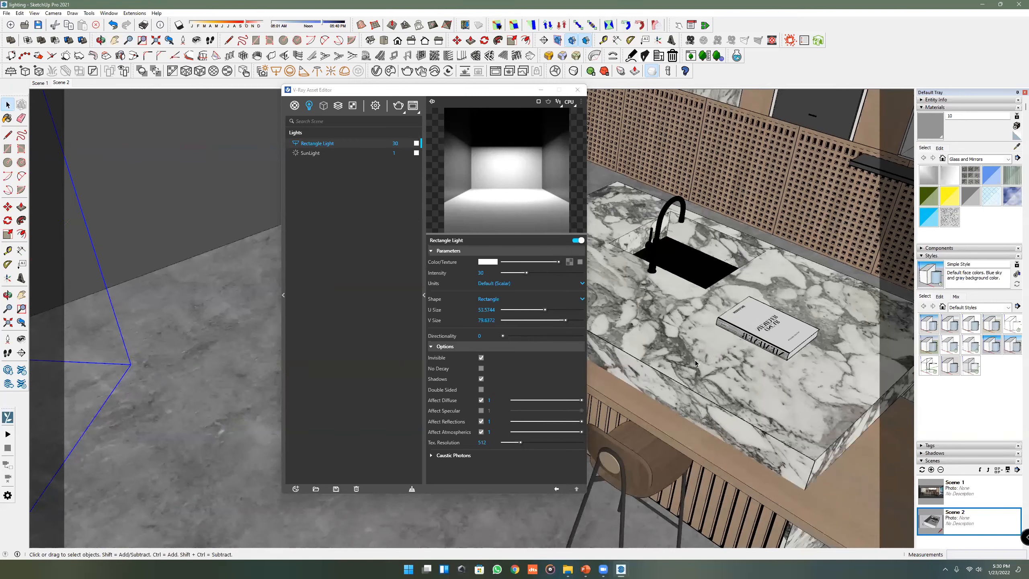
scroll(640, 340, "down", 2)
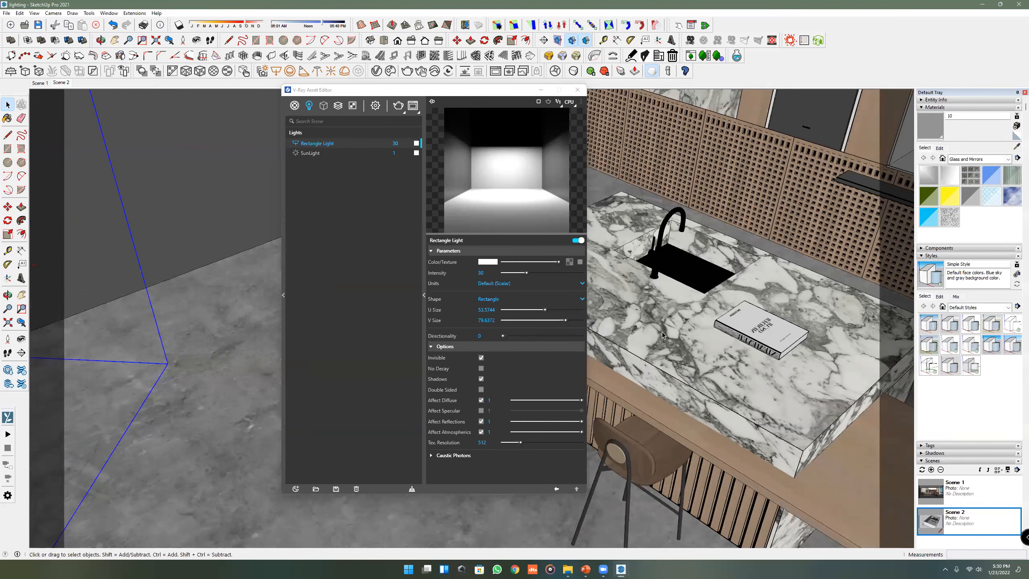
scroll(656, 336, "down", 3)
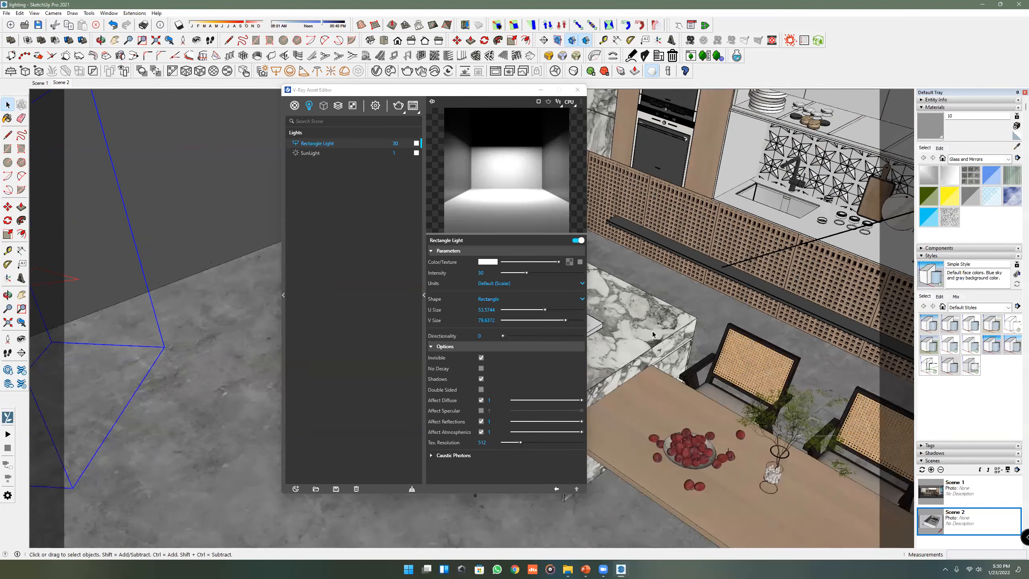
scroll(653, 332, "down", 2)
scroll(653, 331, "up", 4)
- Toggle Affect Specular, Affect Reflections and Affect Atmospherics on the rectangle light and return each to its previous state
left_click(481, 411)
left_click(481, 410)
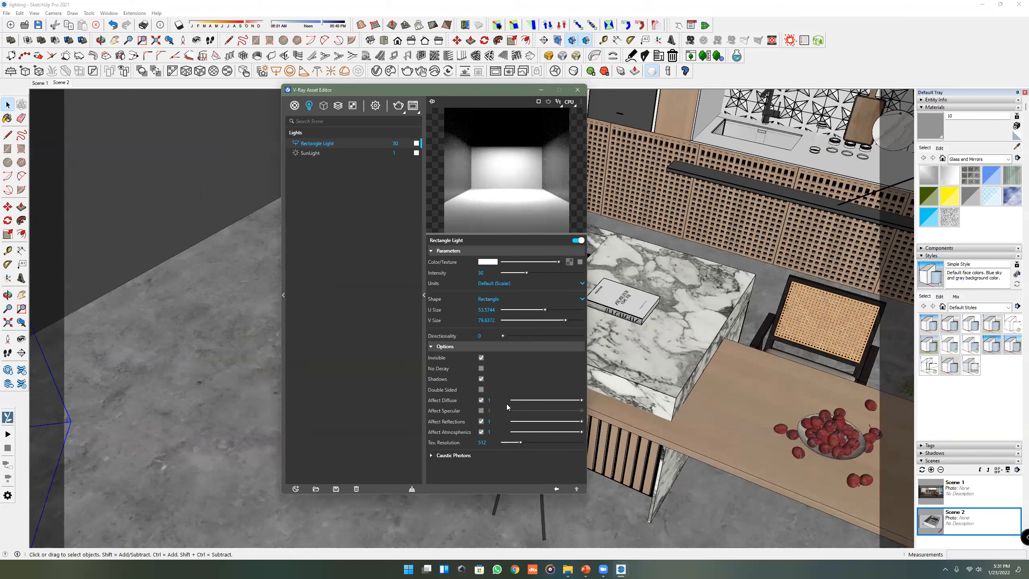
left_click(481, 421)
left_click(479, 422)
left_click(481, 431)
left_click(481, 431)
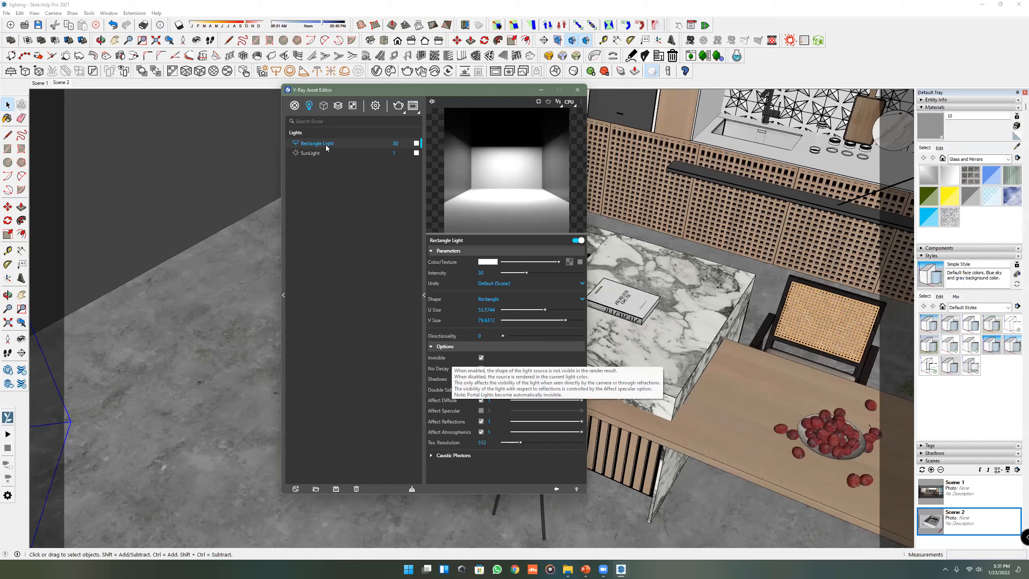
- Rename the rectangle light as "fill" and switch the model view to Scene 1
double_click(290, 144)
type("ll")
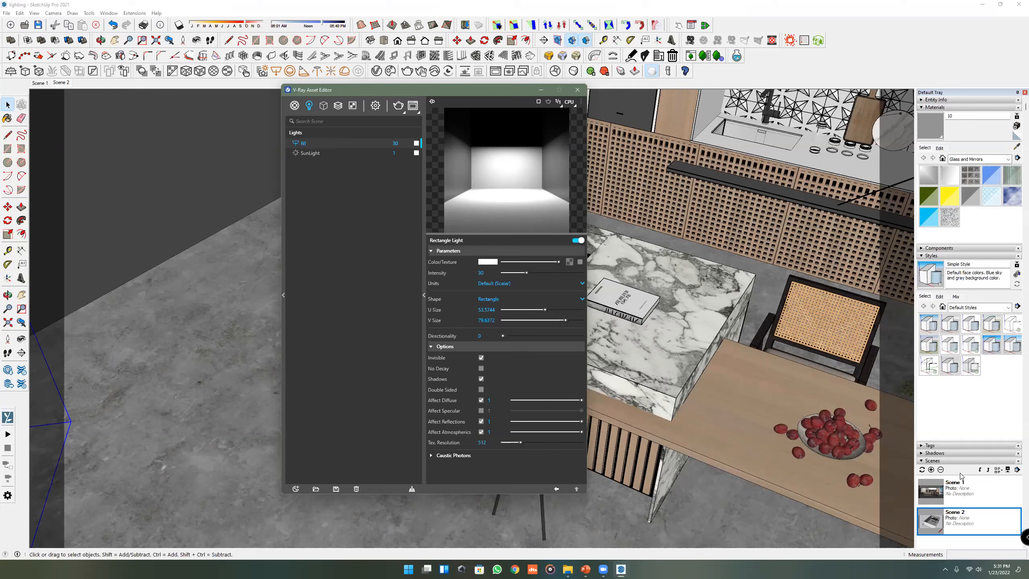
double_click(981, 490)
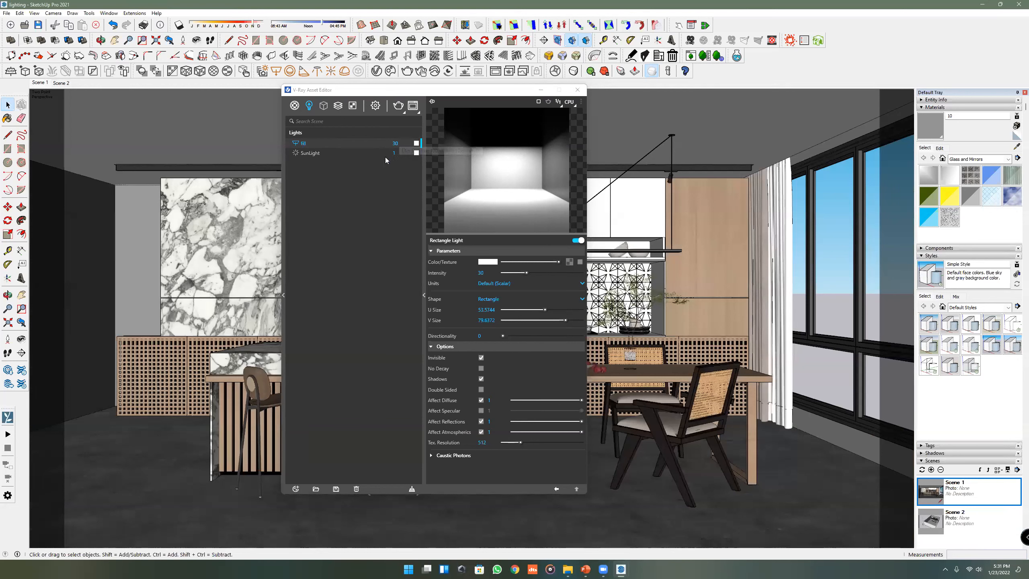
double_click(399, 143)
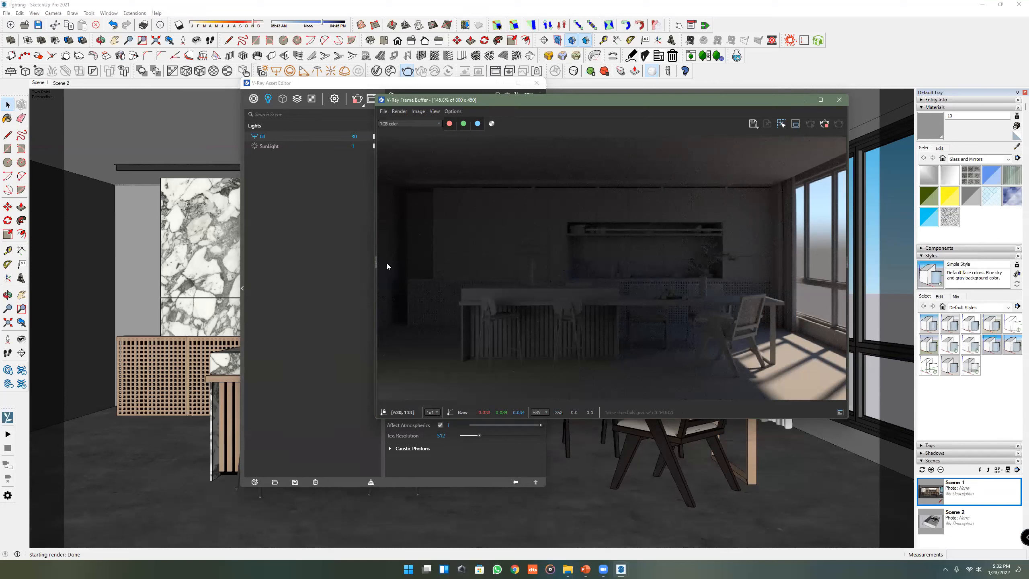
- Examine the Scene 1 render in the maximized V-Ray Frame Buffer, including at a reduced zoom, and minimize it
key("super+Up")
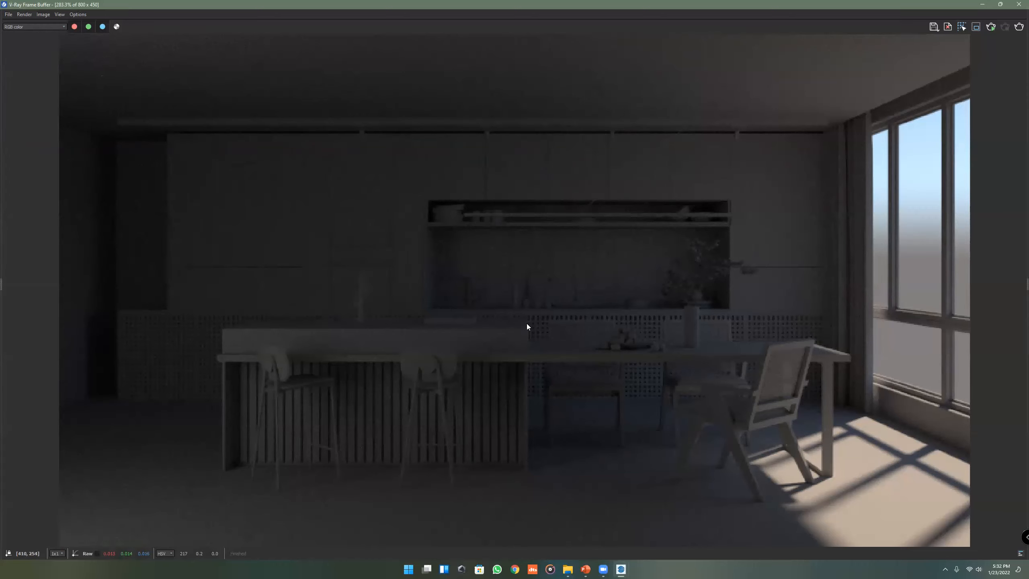
scroll(526, 324, "down", 2)
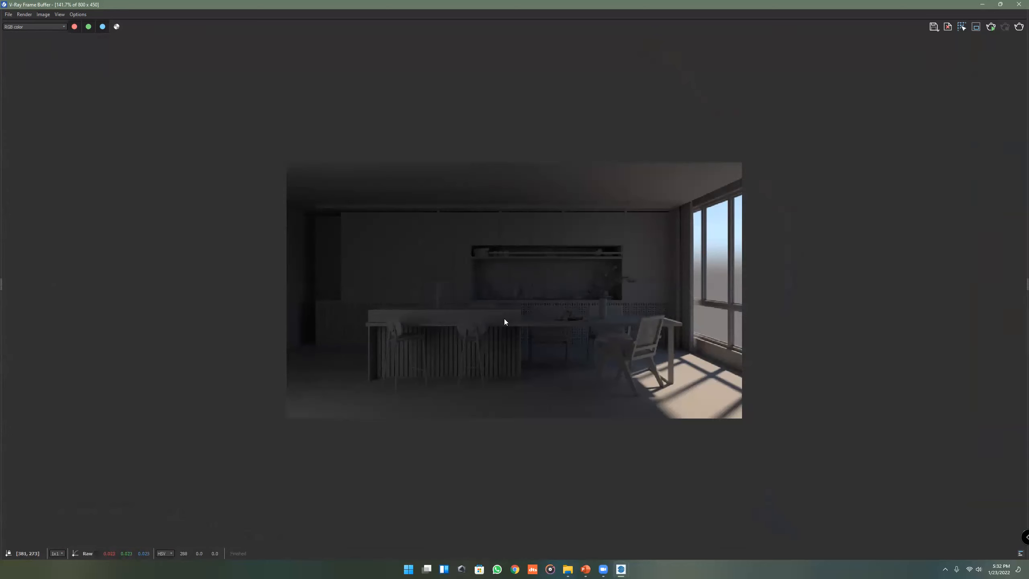
scroll(405, 330, "down", 1)
left_click(984, 6)
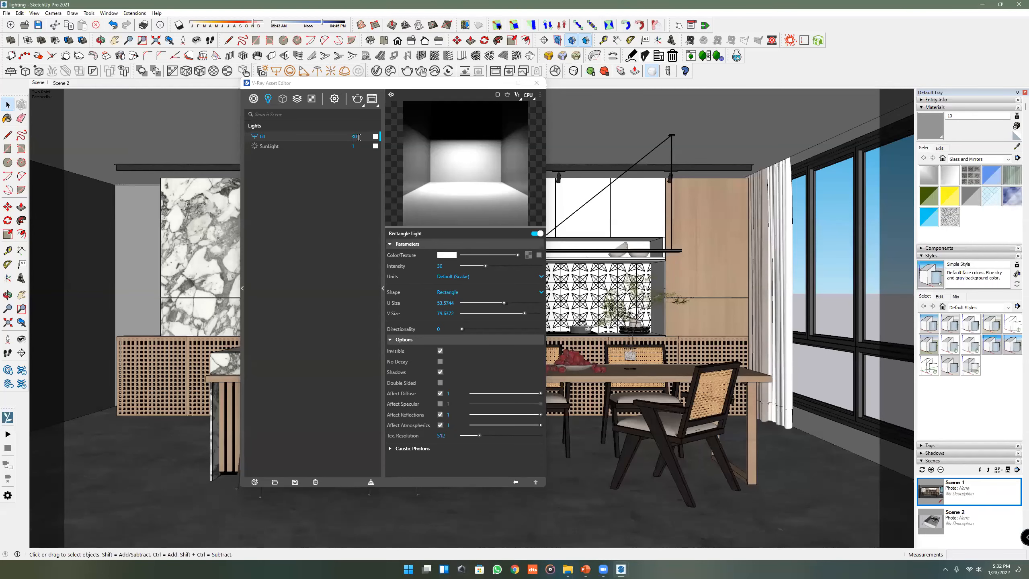
- Display the parameters of the Light Mix render element in the V-Ray Asset Editor
left_click_drag(413, 81, 390, 92)
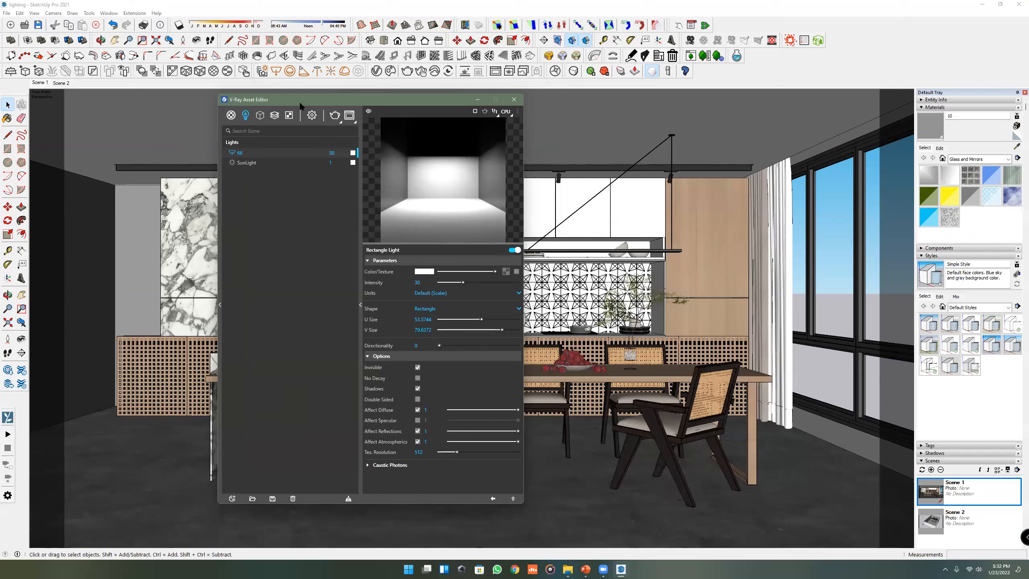
left_click(275, 115)
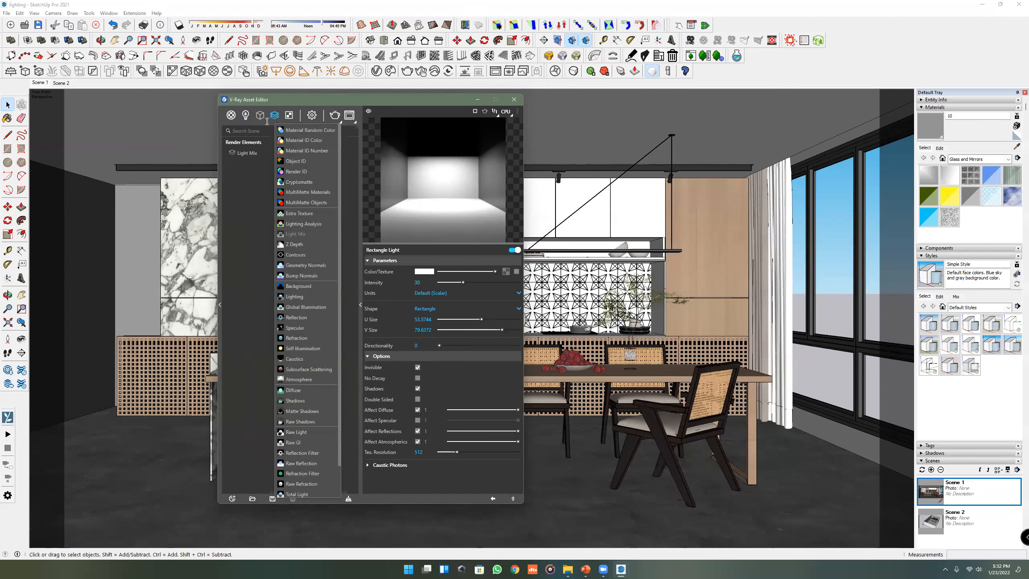
left_click(263, 152)
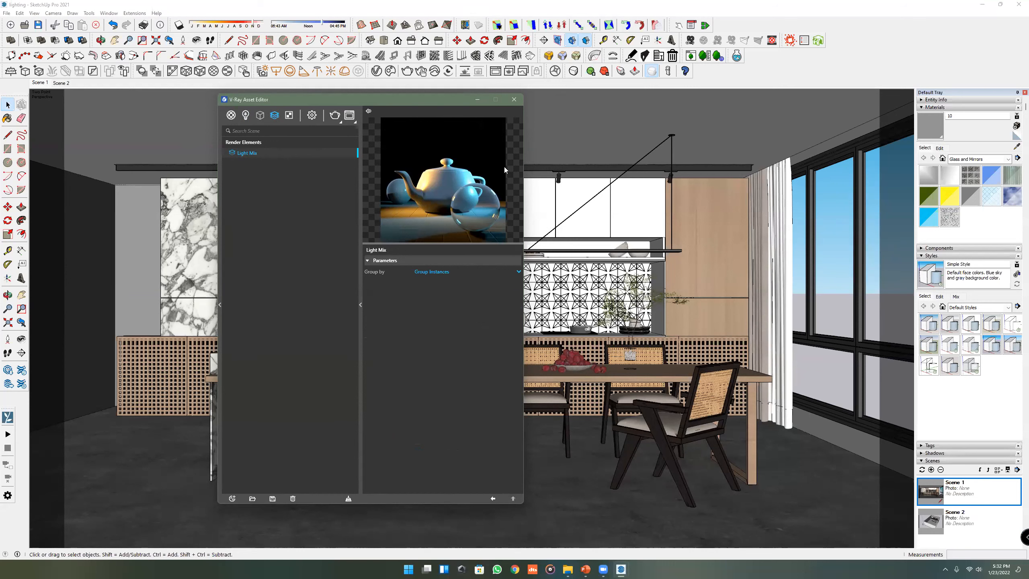
- Reopen the V-Ray Frame Buffer as a floating window, reveal its layers and select the Source: LightMix layer
left_click(495, 71)
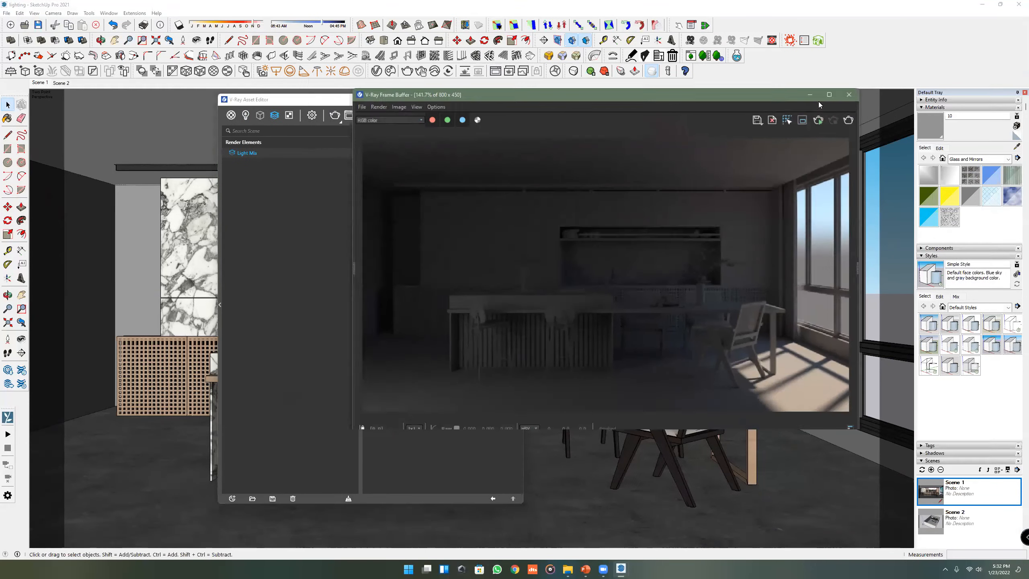
left_click(829, 94)
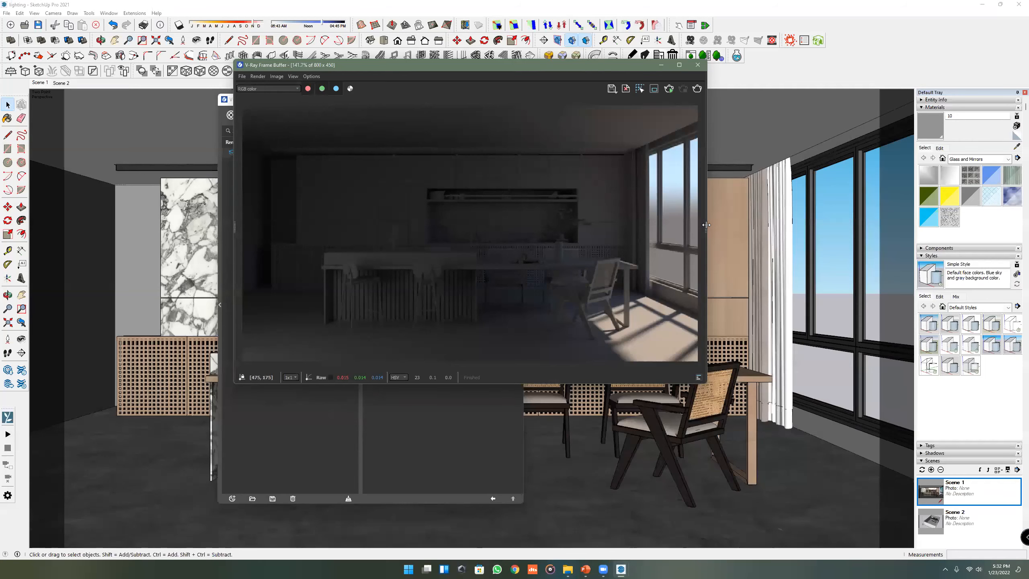
left_click(706, 225)
left_click(777, 139)
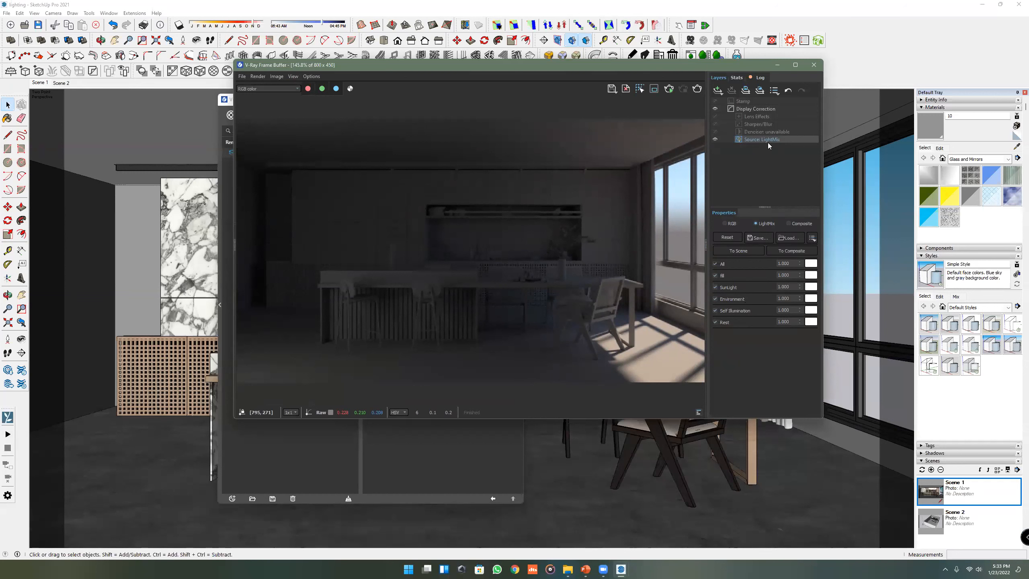
- Switch the All and fill entries of the LightMix off and back on to compare their effect on the render
left_click(715, 264)
left_click(715, 264)
left_click(716, 276)
left_click(716, 276)
- Test the fill light's LightMix multiplier at 2, 5 and 10, and return it to 1
type("2")
key("Return")
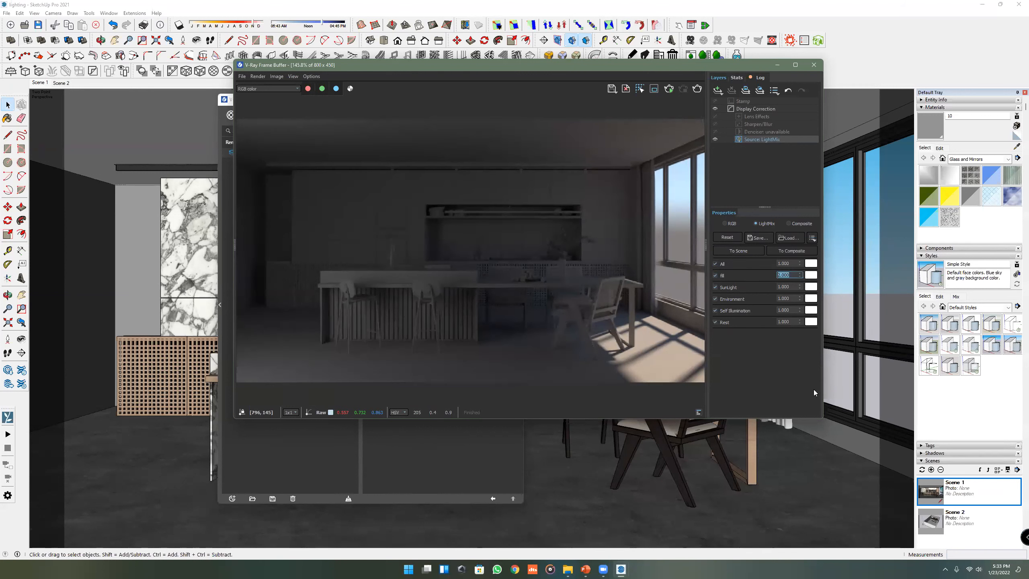
type("5")
key("Return")
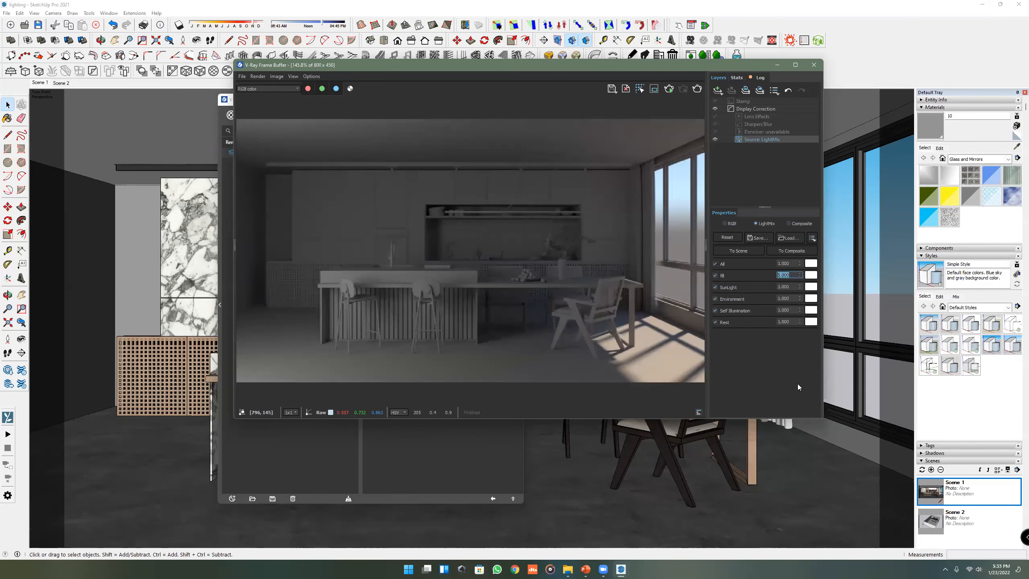
type("10")
key("Return")
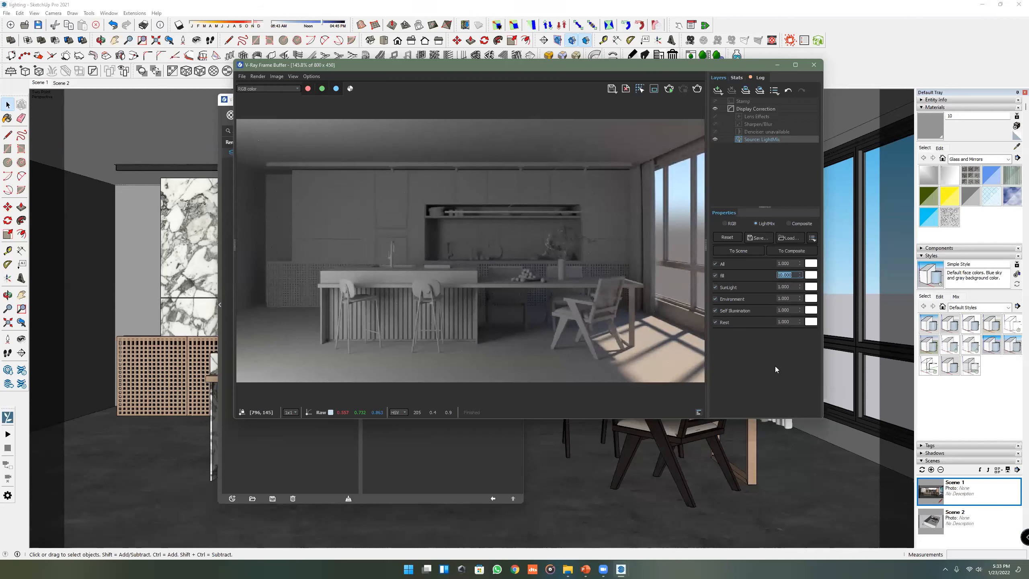
type("1")
key("Return")
- Try a red tint and a softer pink tint for the fill light in the LightMix, and cancel the color change
left_click(810, 275)
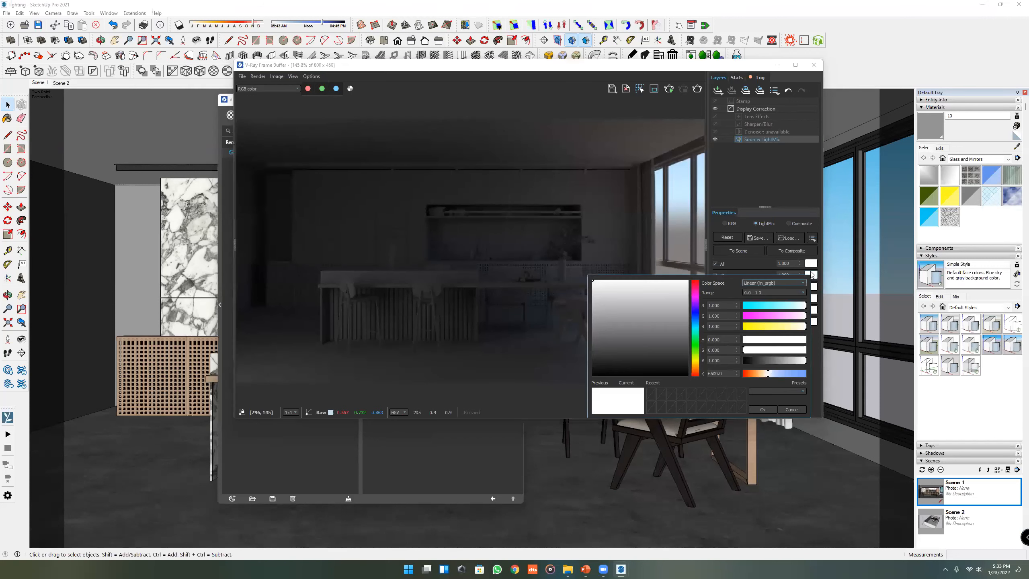
left_click(695, 283)
left_click(675, 280)
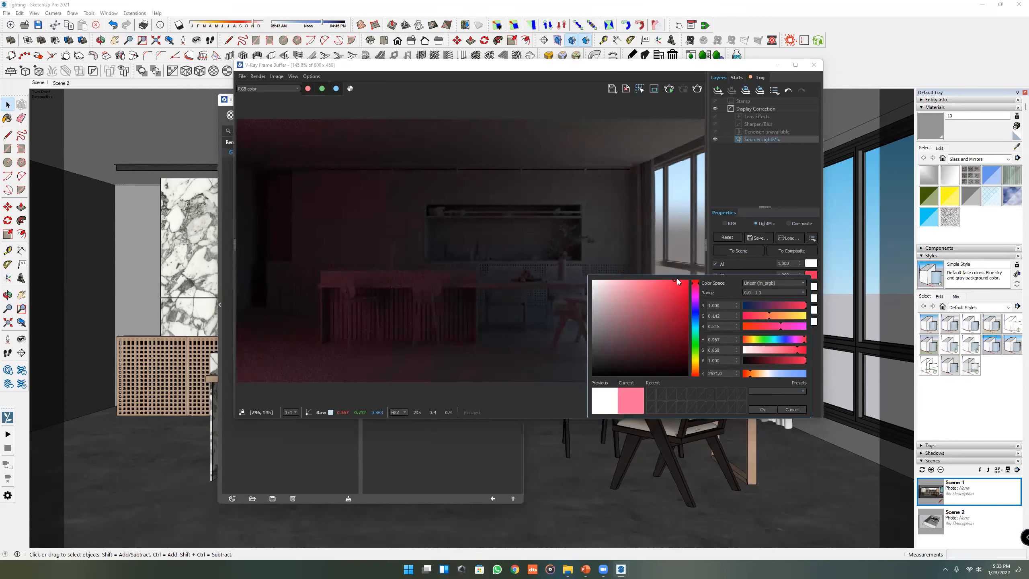
left_click_drag(641, 334, 703, 284)
left_click_drag(595, 279, 636, 283)
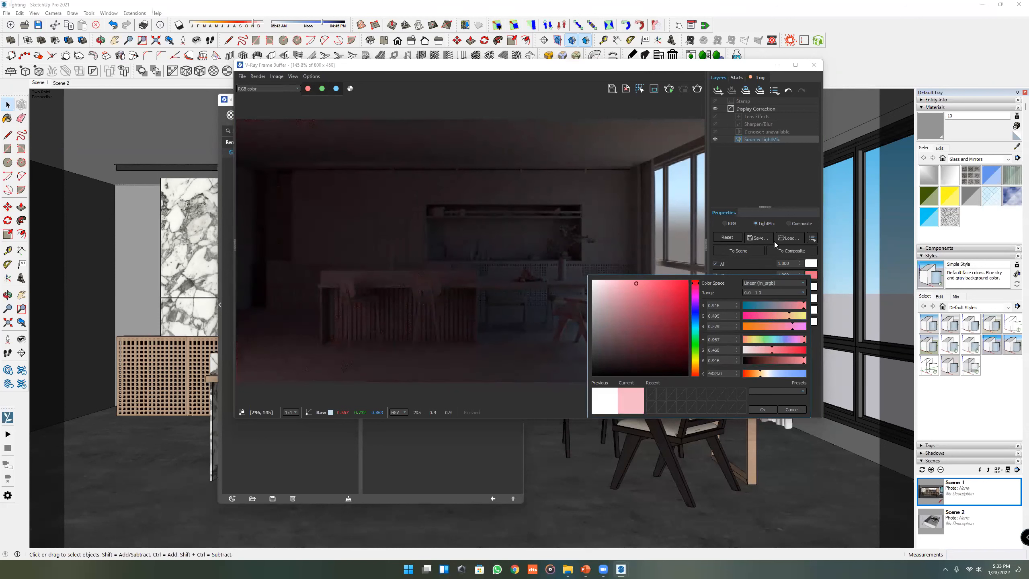
key("Escape")
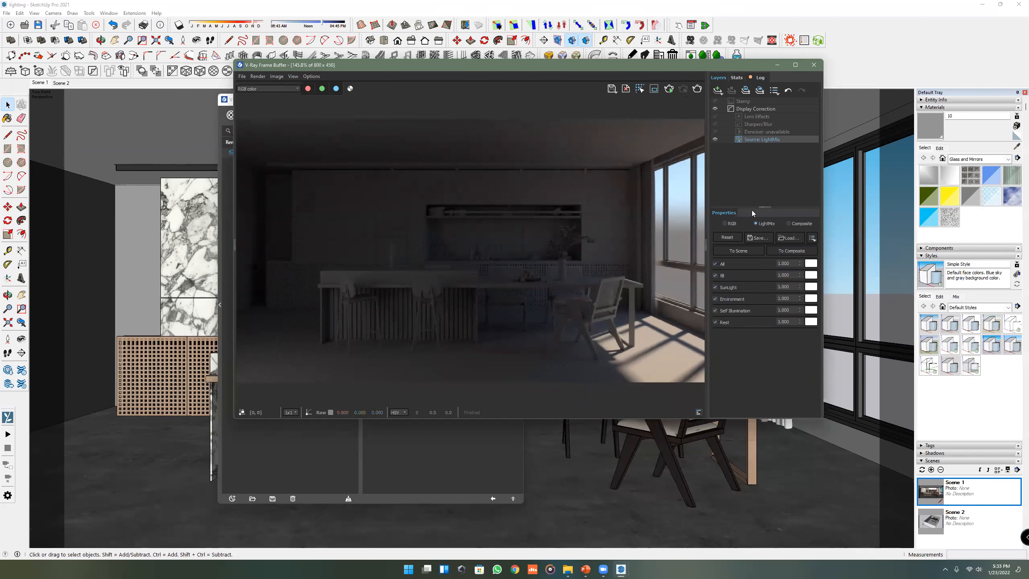
- Set the fill light's LightMix multiplier to 2
double_click(787, 276)
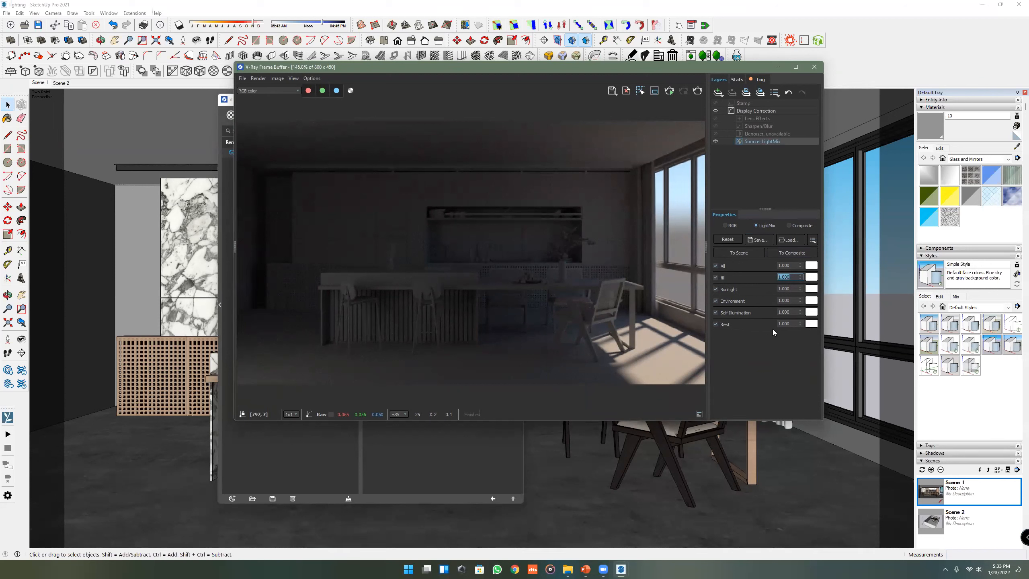
type("2")
key("Return")
left_click(784, 356)
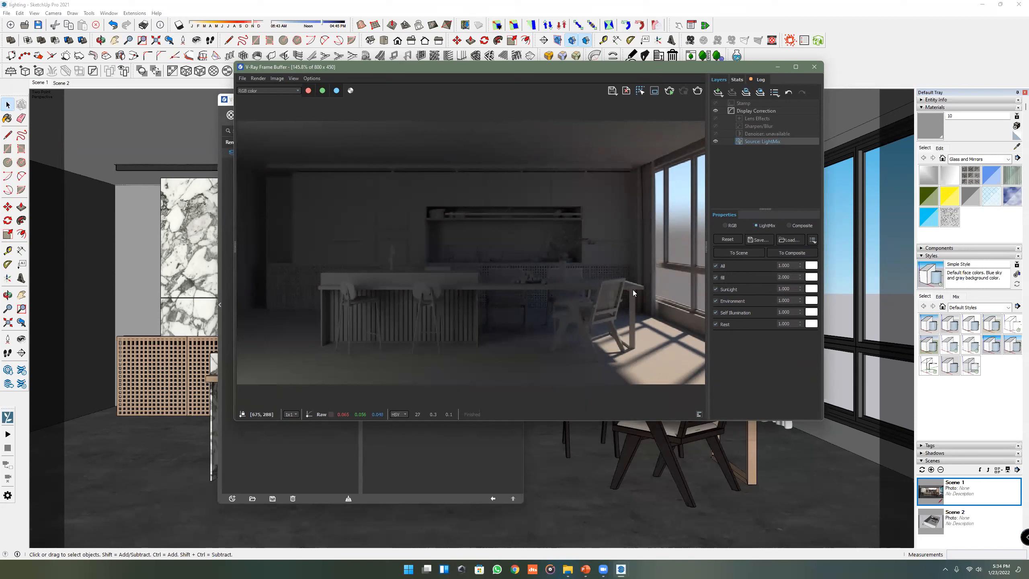
- Try a LightMix multiplier of 5 for the fill light, and return it to 2
double_click(783, 277)
type("5")
key("Return")
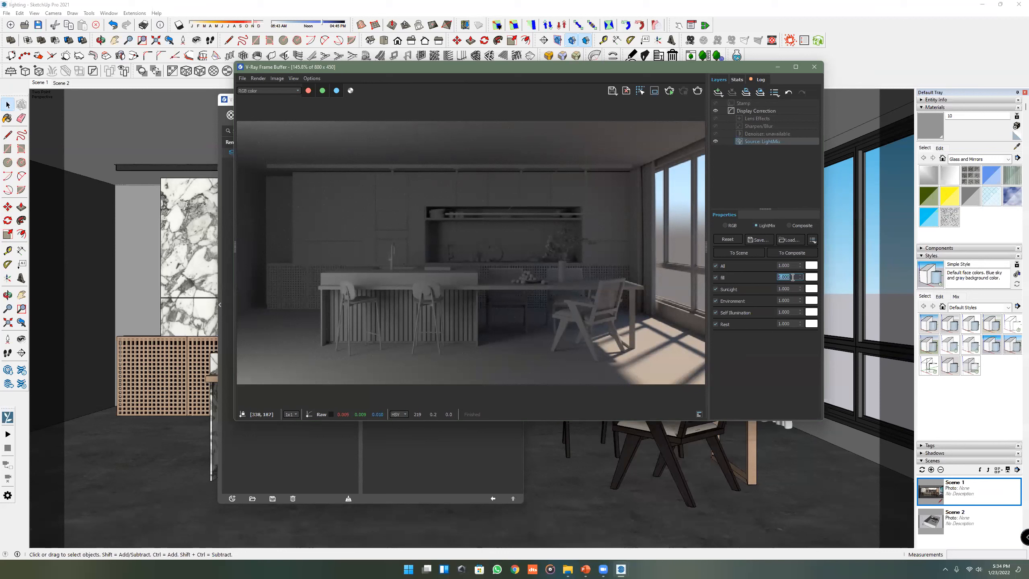
type("2")
key("Return")
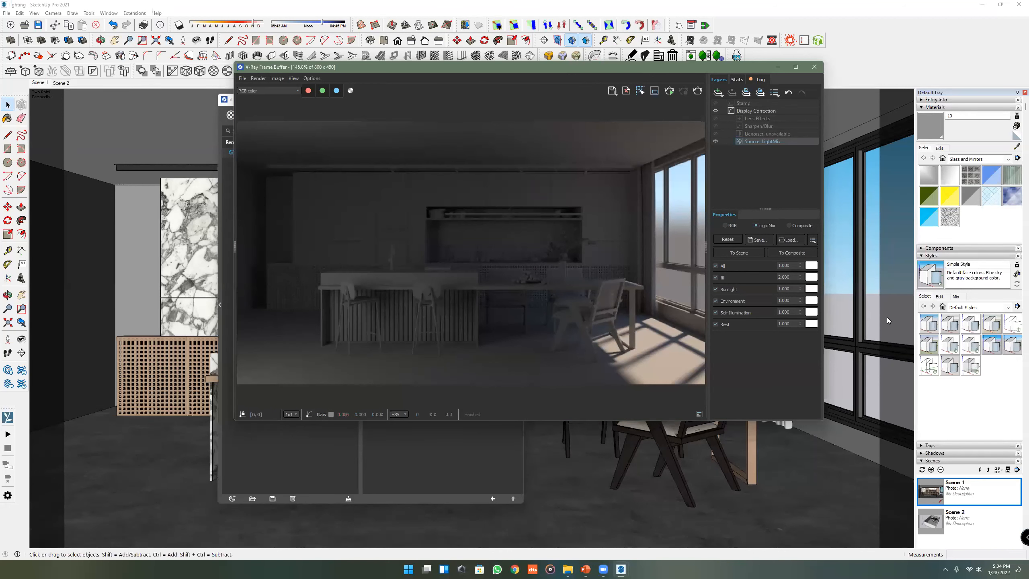
- Display the fill light's parameters in the Asset Editor beside the render and set its intensity to 60
left_click_drag(566, 66, 661, 73)
left_click(284, 276)
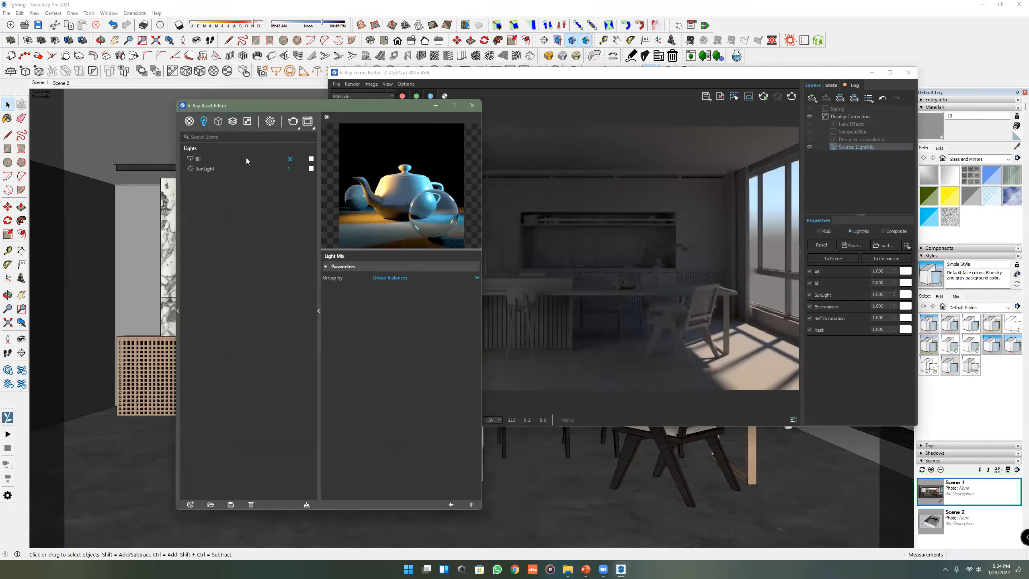
left_click(246, 158)
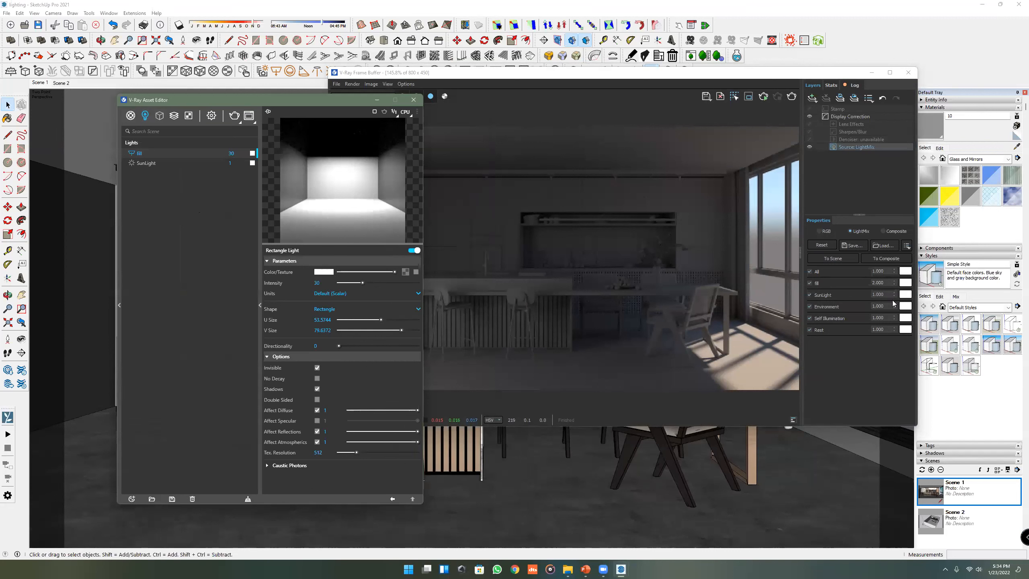
left_click(888, 282)
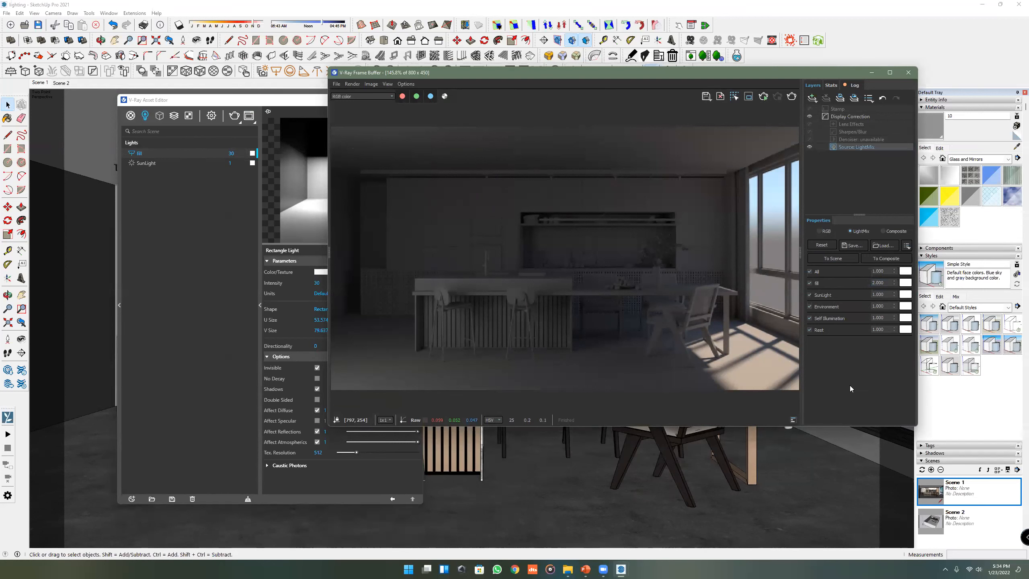
left_click(239, 229)
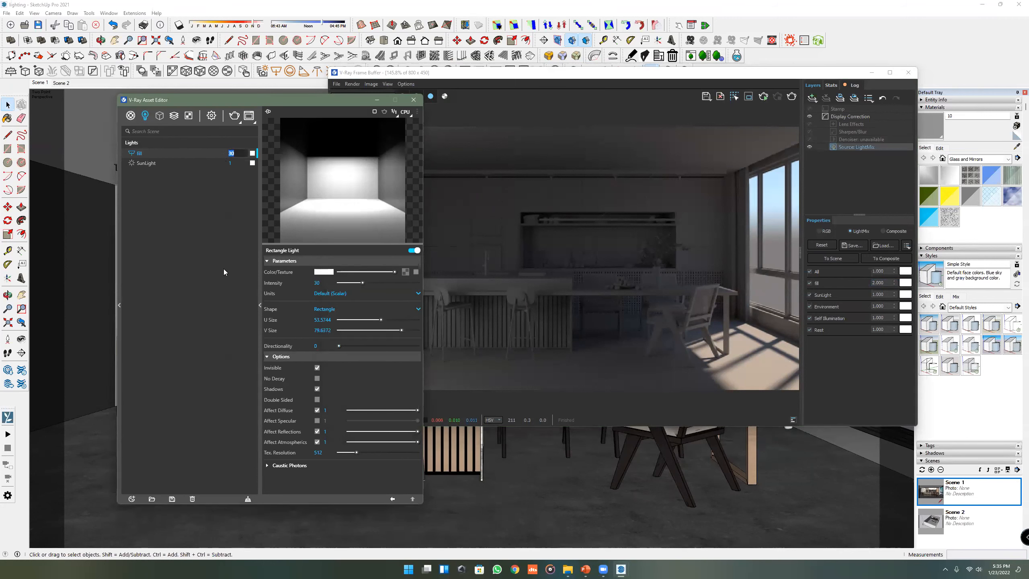
type("60")
key("Return")
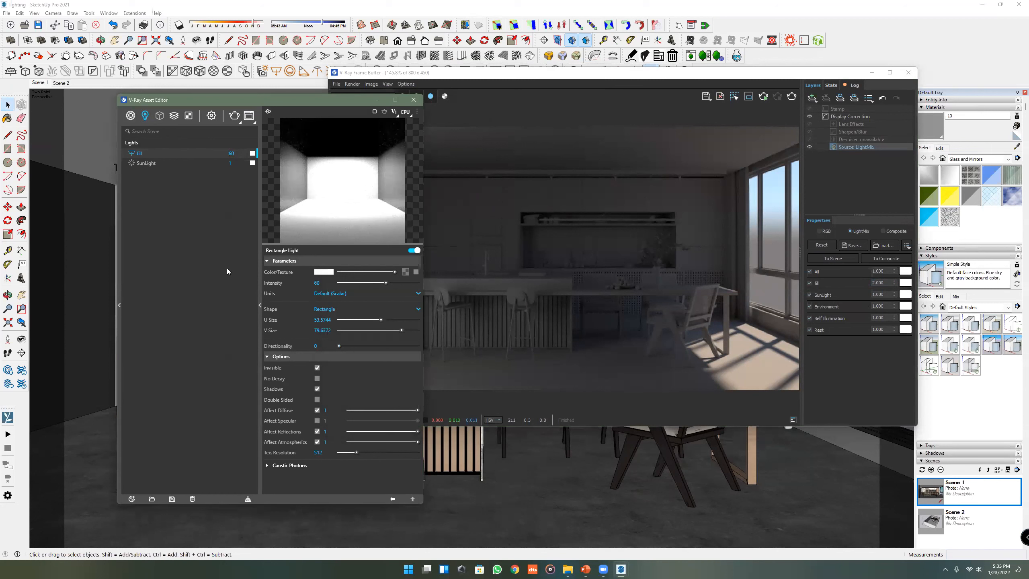
- Try a LightMix multiplier of 5 for the fill light beside its parameters in the Asset Editor
left_click(883, 282)
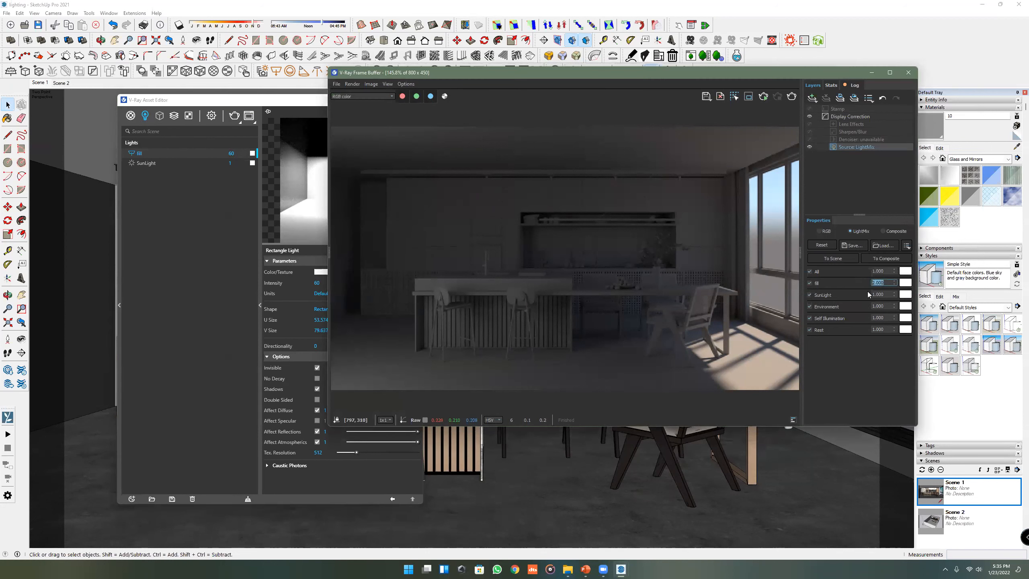
type("5")
key("Return")
left_click(233, 171)
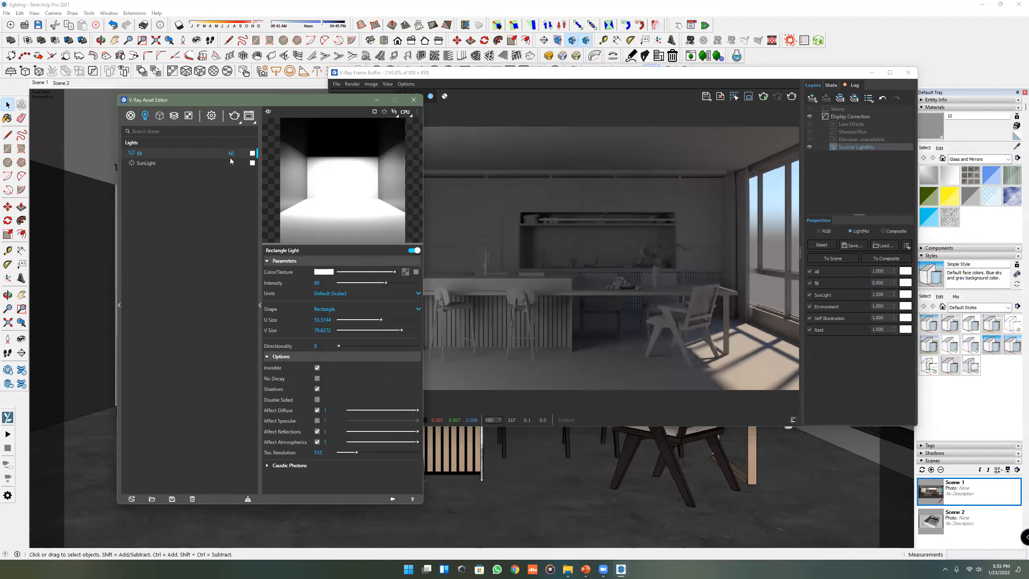
key("alt+Tab")
- Set the fill light's LightMix multiplier to 1
double_click(883, 283)
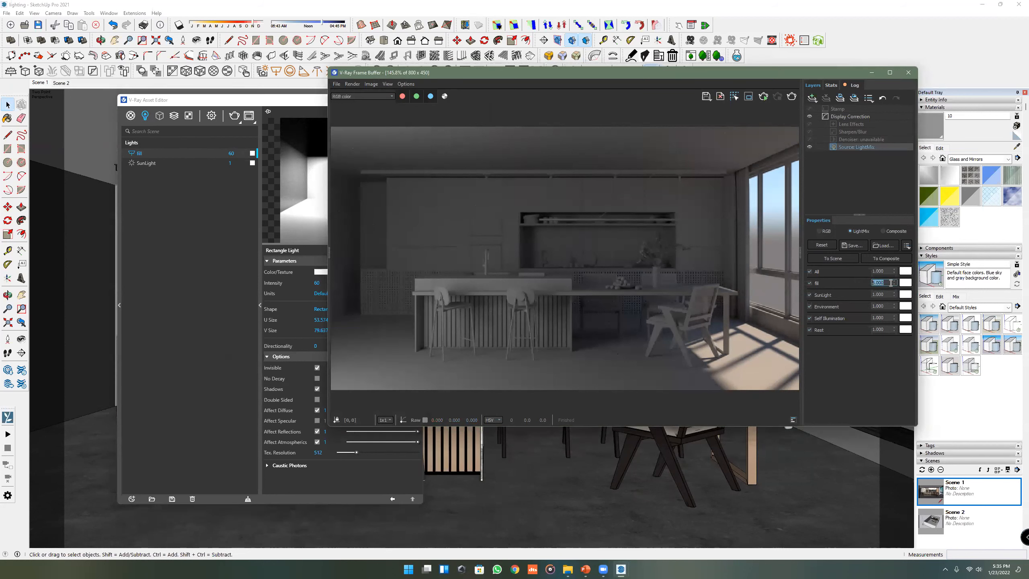
left_click(866, 386)
type("1")
key("Return")
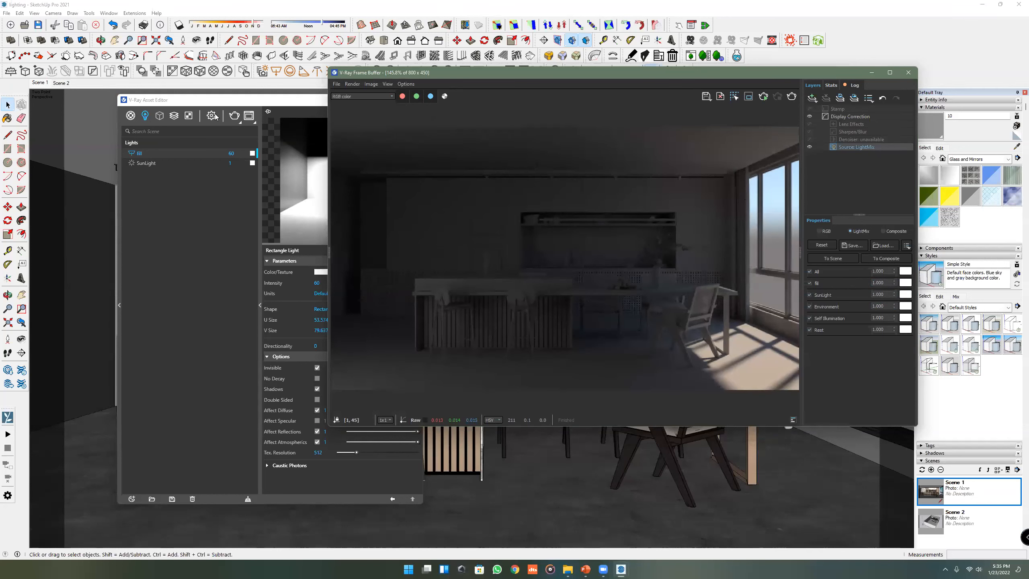
- Set the render output width to 1200 at the 16:9 aspect ratio and render the kitchen again
left_click(200, 244)
left_click(211, 115)
type("12")
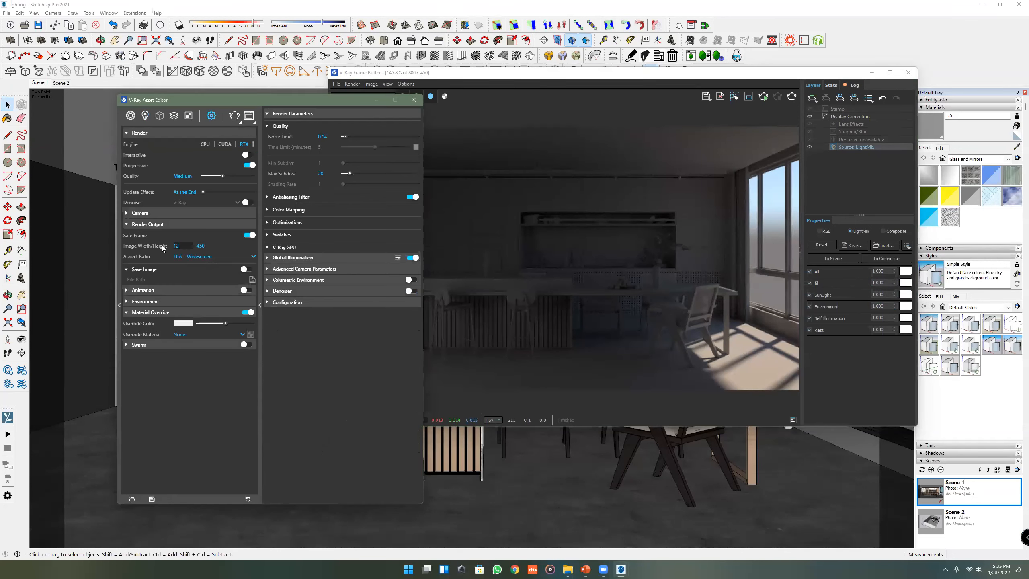
type("00")
key("Return")
left_click(775, 96)
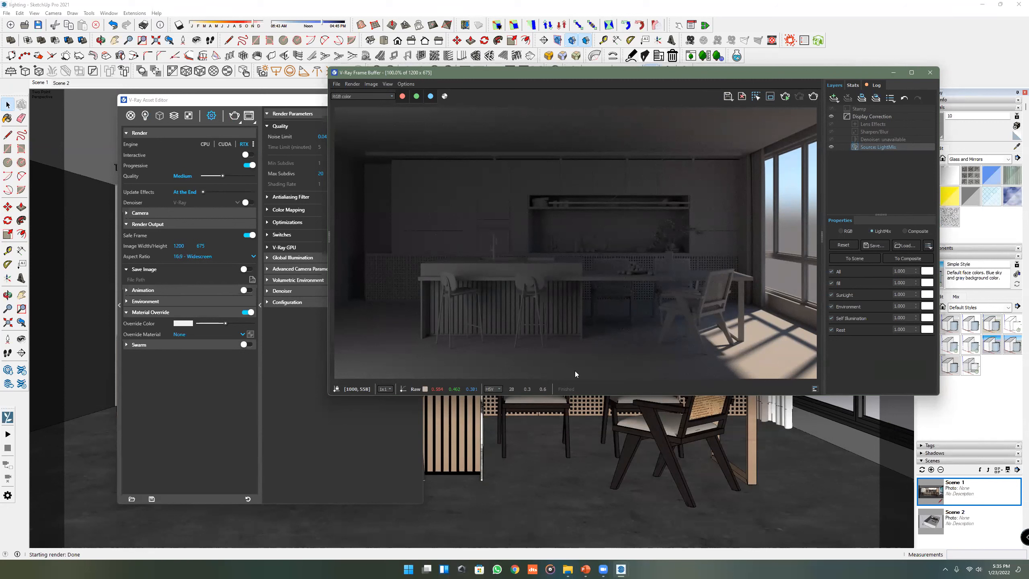
- Reorient the SunLight to a horizontal angle of about 37 and a vertical angle of about 38.5, and start a new render
left_click(145, 115)
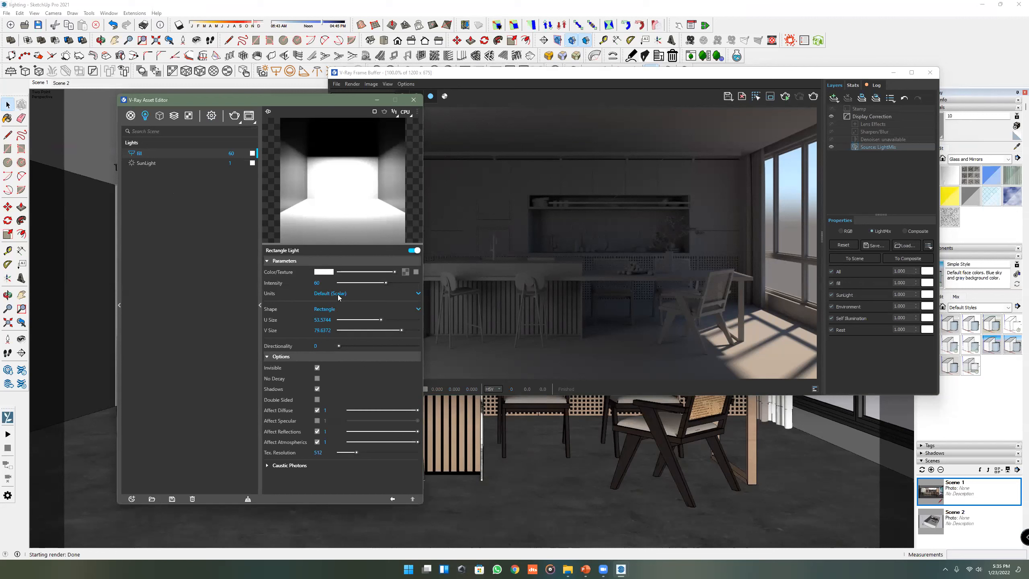
left_click(146, 163)
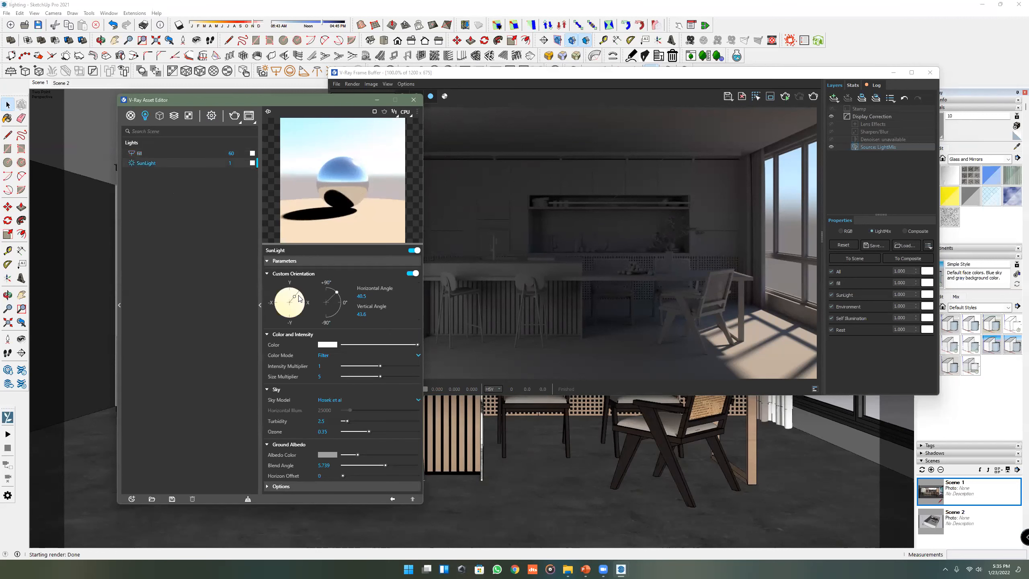
left_click_drag(299, 298, 294, 295)
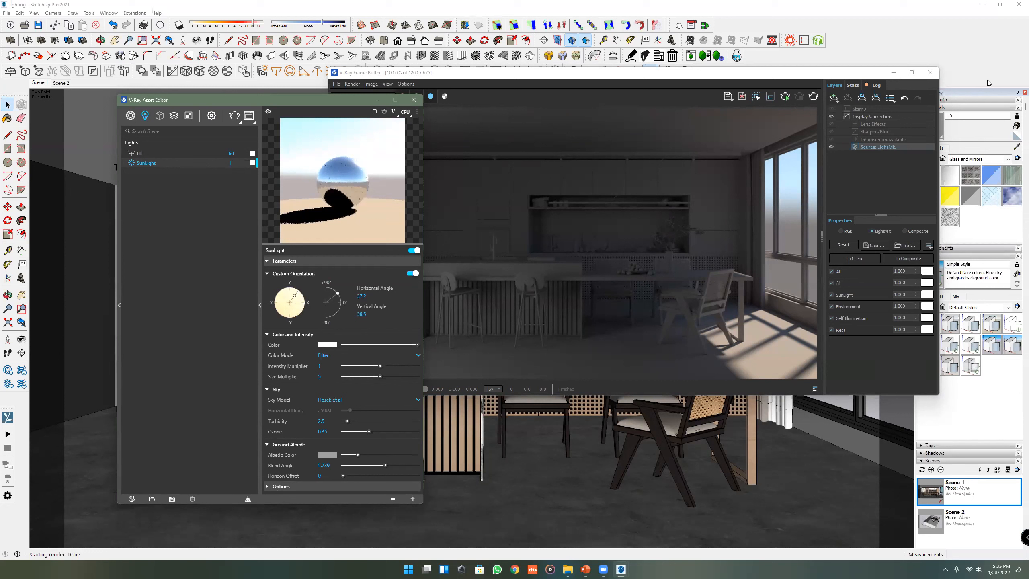
left_click(814, 97)
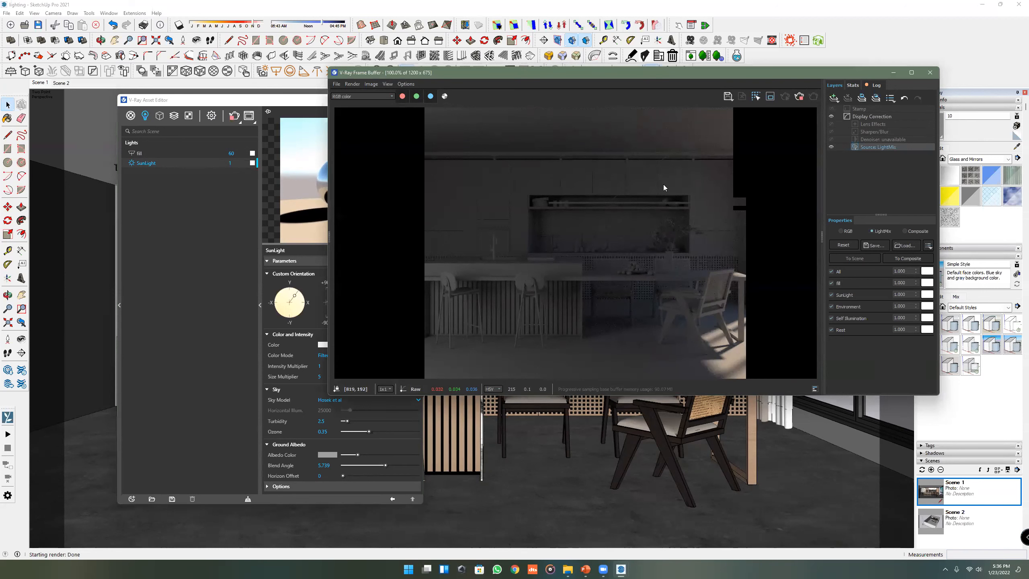
- Turn the SunLight to a horizontal angle of about 65 and render the kitchen with the new sun direction
left_click(299, 299)
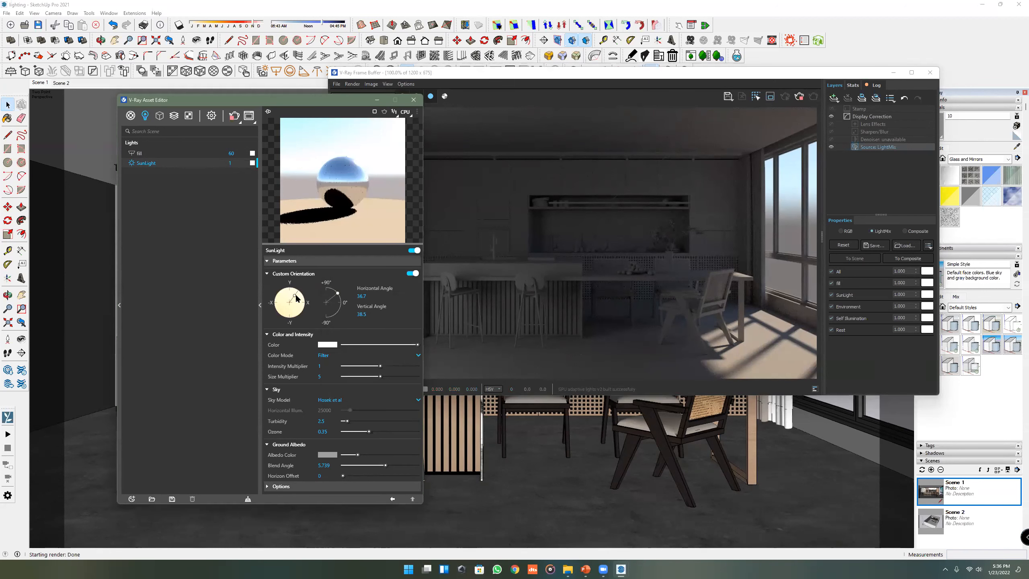
left_click_drag(299, 297, 299, 297)
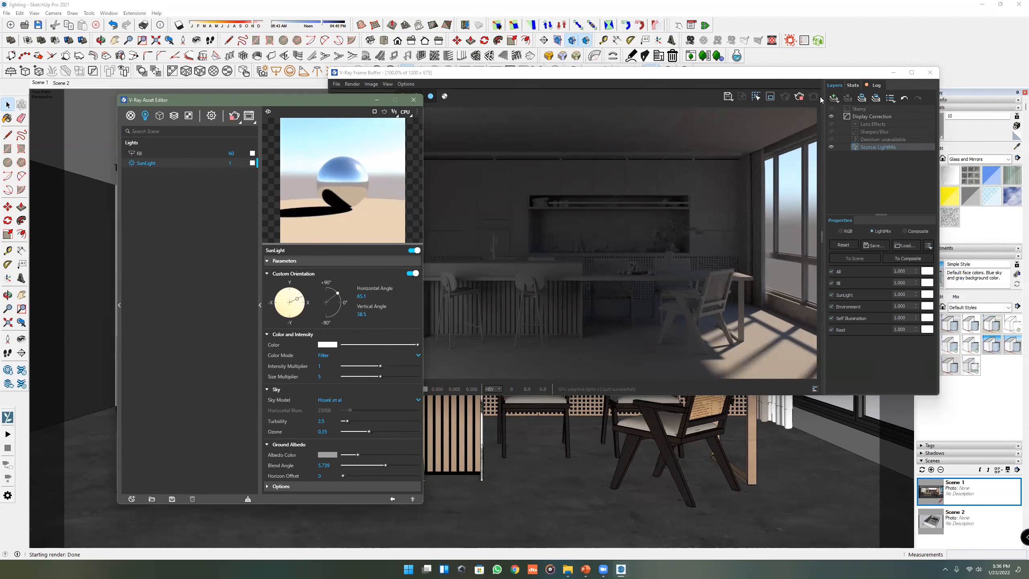
left_click(800, 97)
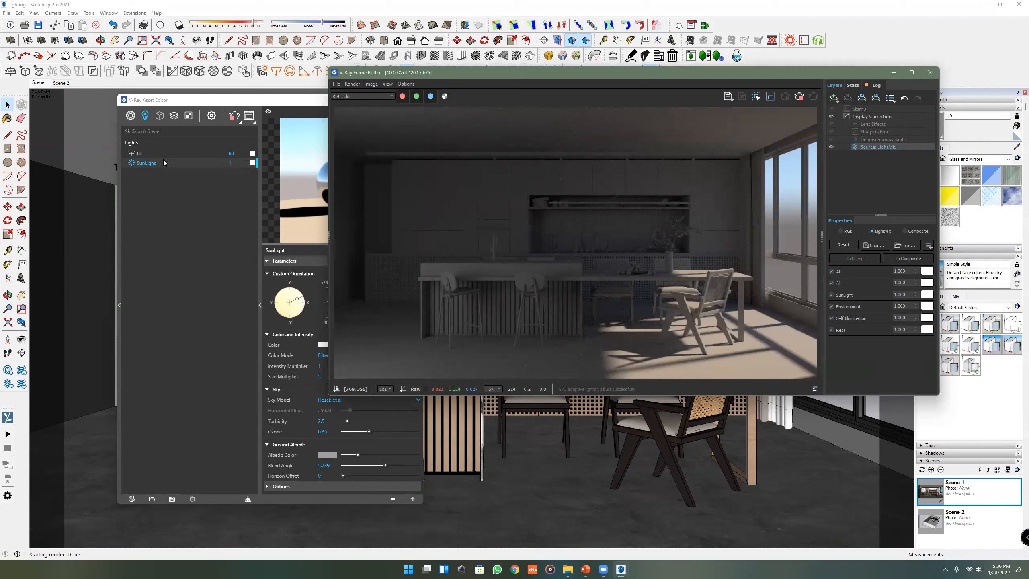
- Move the Asset Editor and the frame buffer apart, and minimize both windows to clear the view of the kitchen model
left_click(187, 154)
left_click(187, 162)
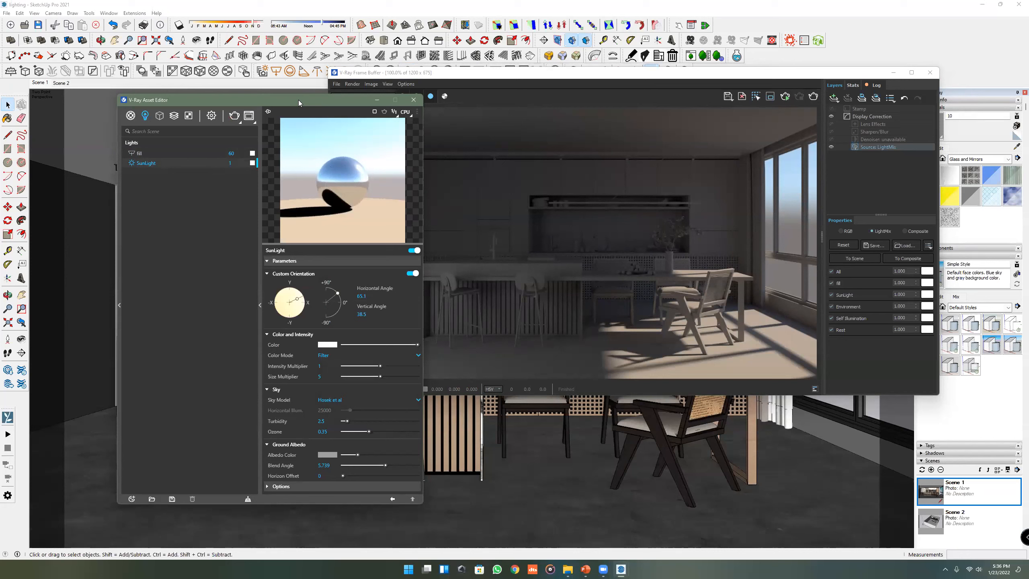
left_click_drag(298, 99, 237, 83)
left_click(543, 80)
left_click_drag(544, 77, 596, 120)
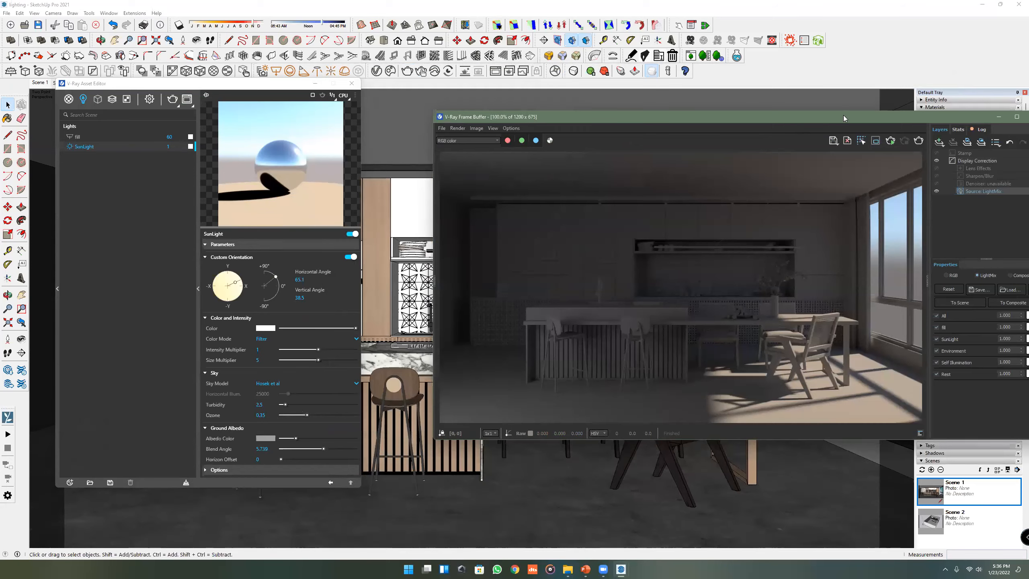
left_click_drag(843, 116, 683, 104)
left_click(838, 105)
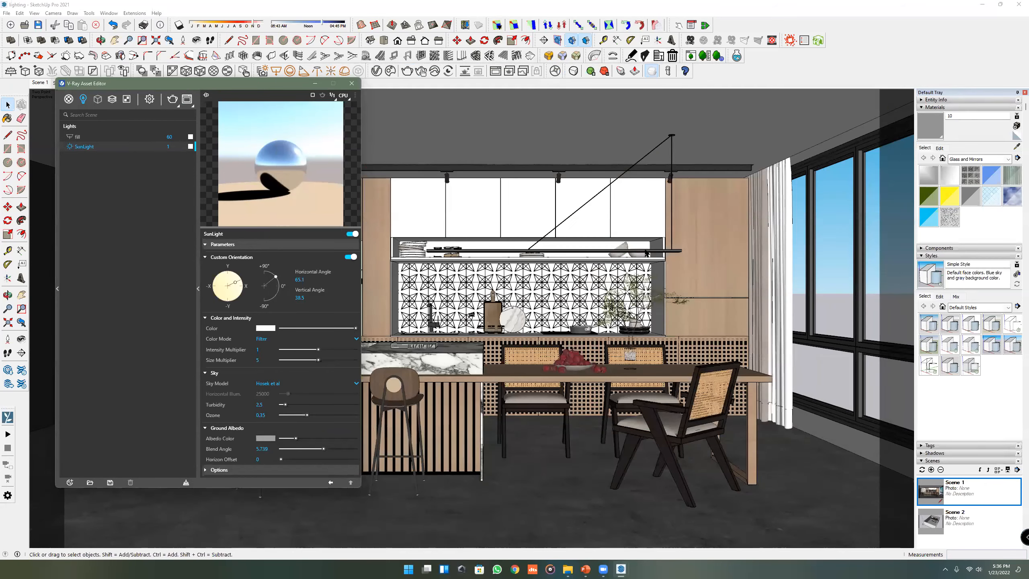
scroll(645, 254, "up", 3)
middle_click_drag(600, 237, 572, 295)
left_click(315, 84)
- Examine the upper cabinets, the open shelf and its underside above the tiled backsplash as places for artificial lights
scroll(620, 263, "down", 1)
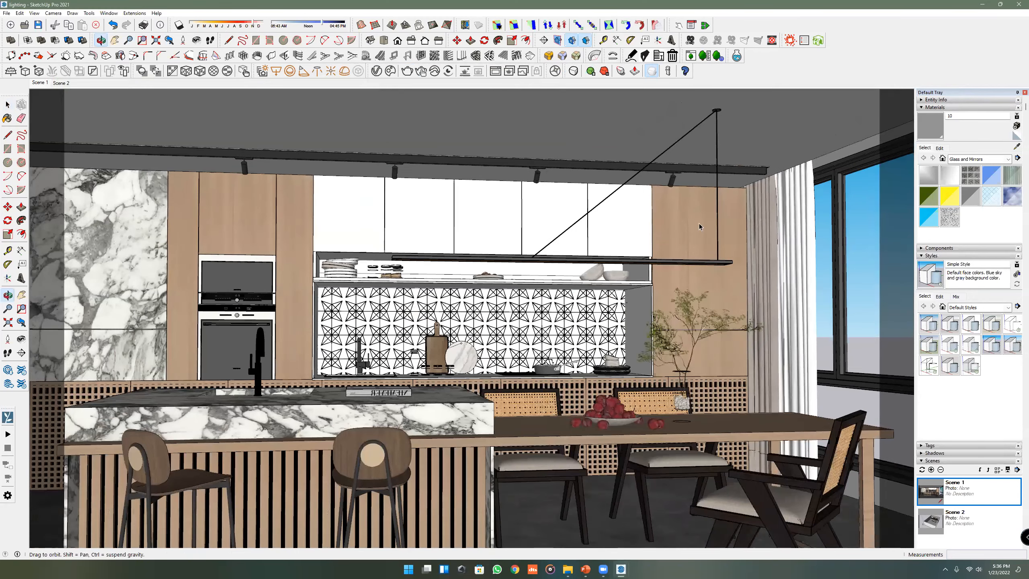
scroll(644, 276, "up", 1)
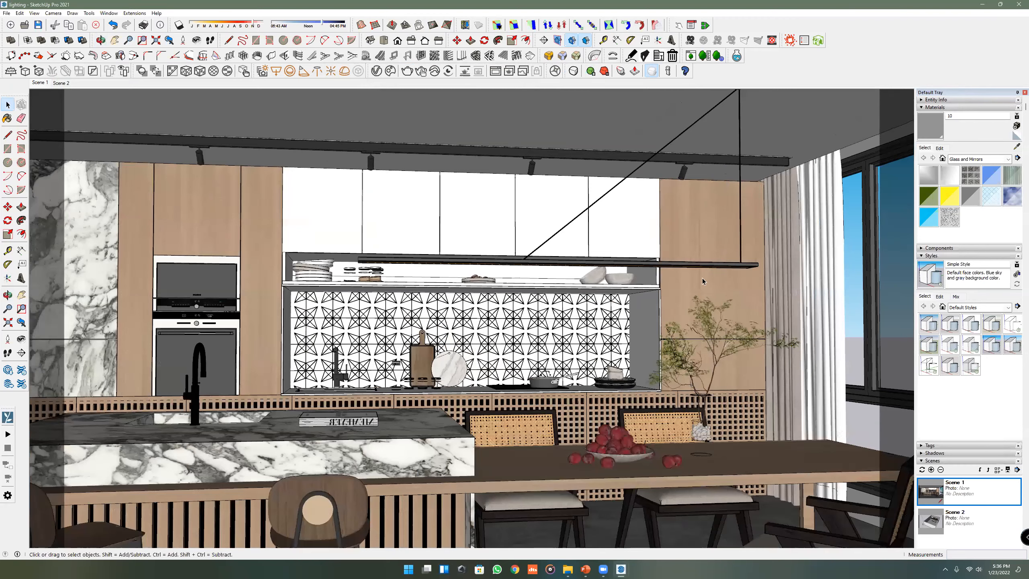
scroll(585, 216, "up", 1)
scroll(627, 219, "up", 1)
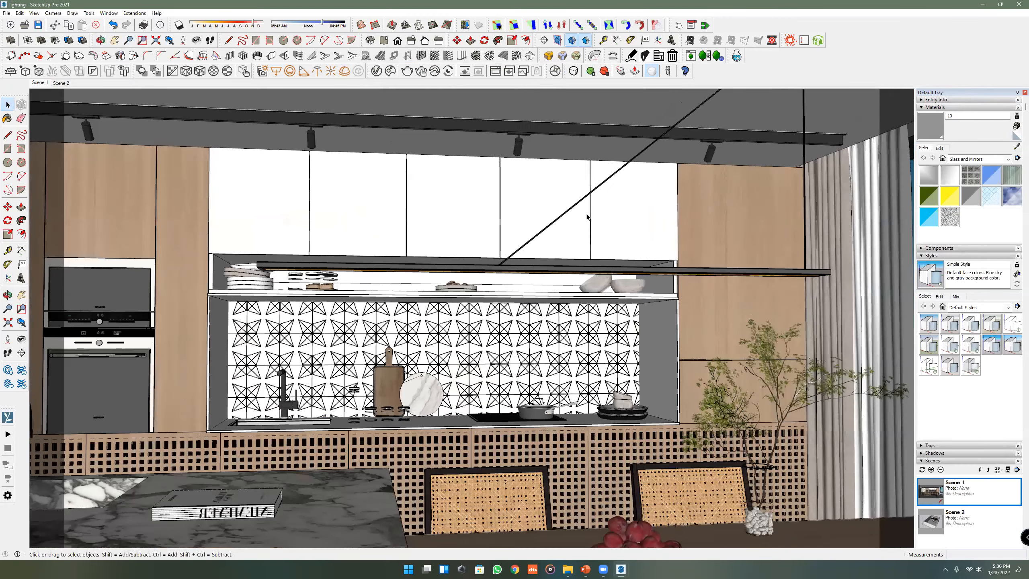
scroll(587, 216, "down", 2)
scroll(585, 210, "up", 5)
middle_click_drag(596, 216, 555, 301)
scroll(593, 234, "up", 2)
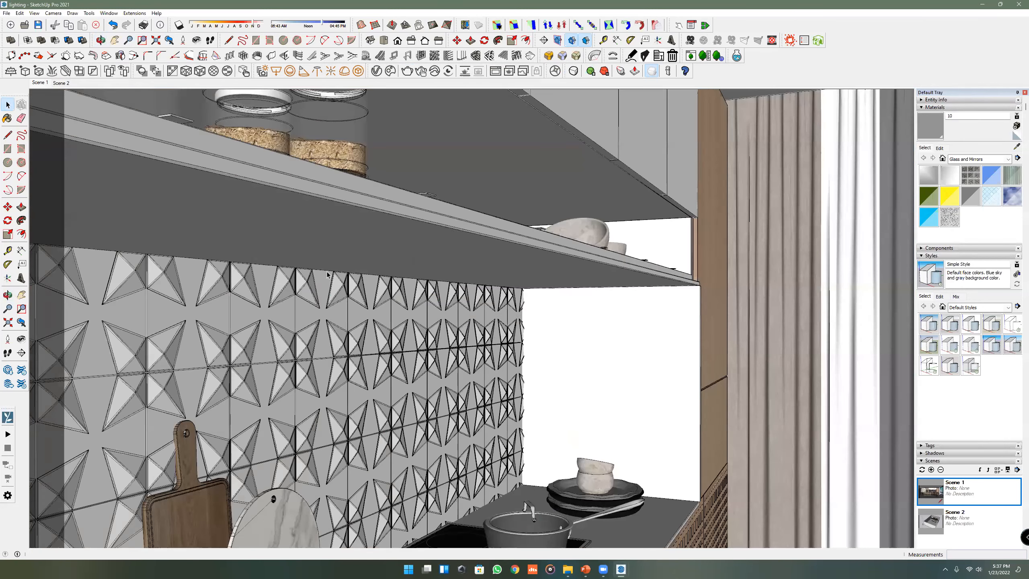
middle_click_drag(207, 283, 243, 261, "shift")
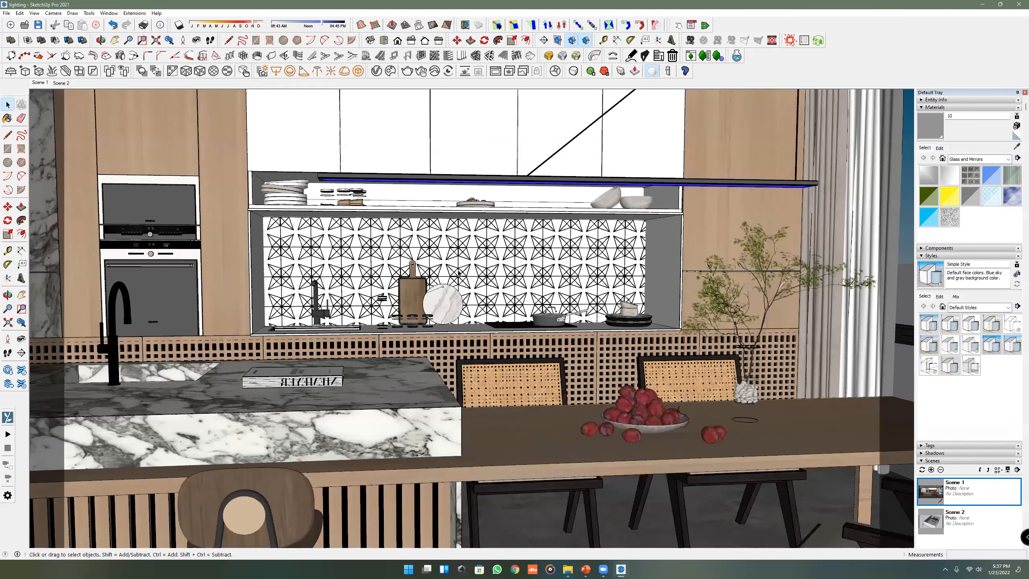
- Examine the selected light panel on the underside of the linear pendant lamp above the dining table
scroll(458, 274, "down", 3)
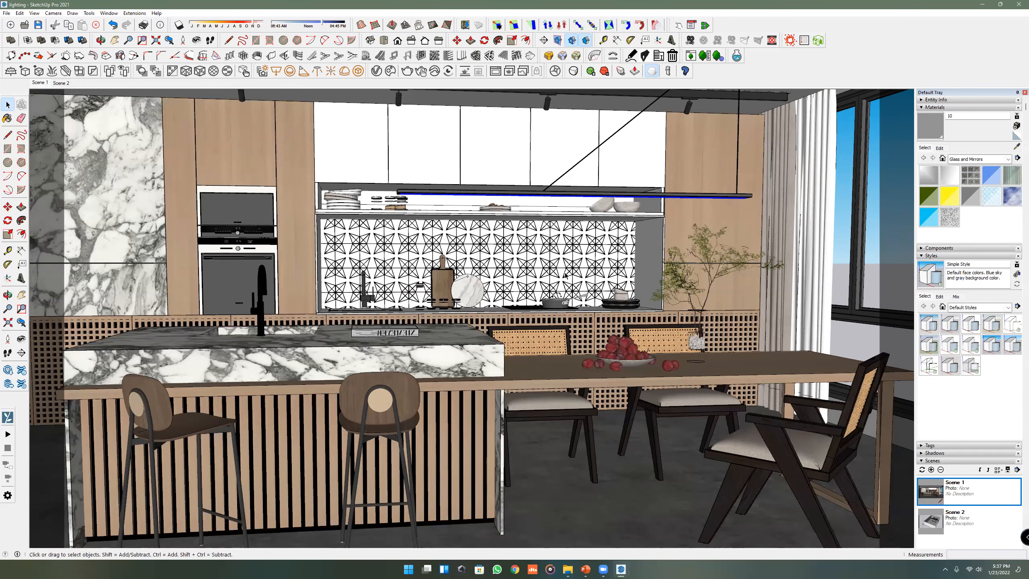
scroll(565, 278, "up", 1)
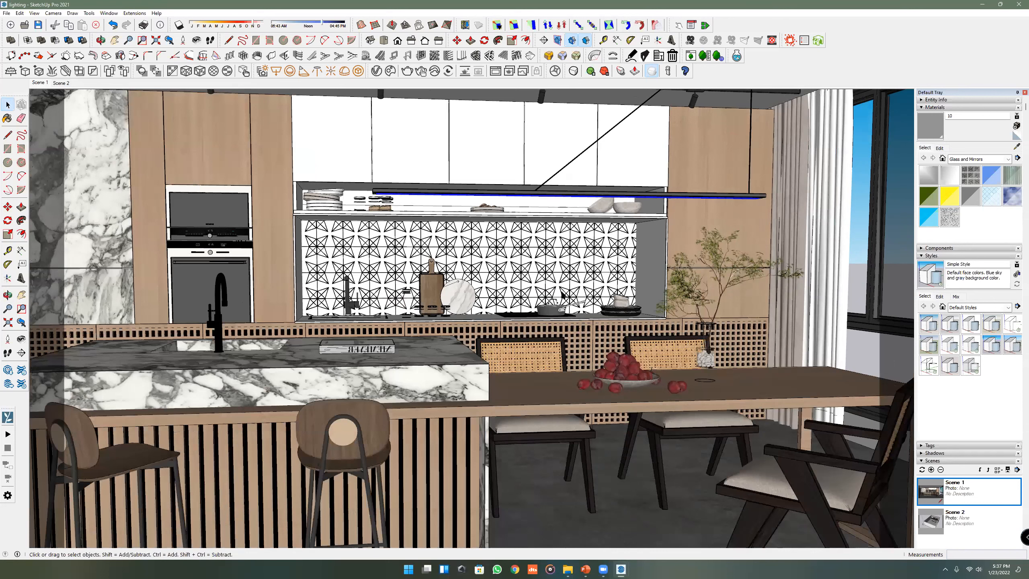
scroll(609, 274, "up", 2)
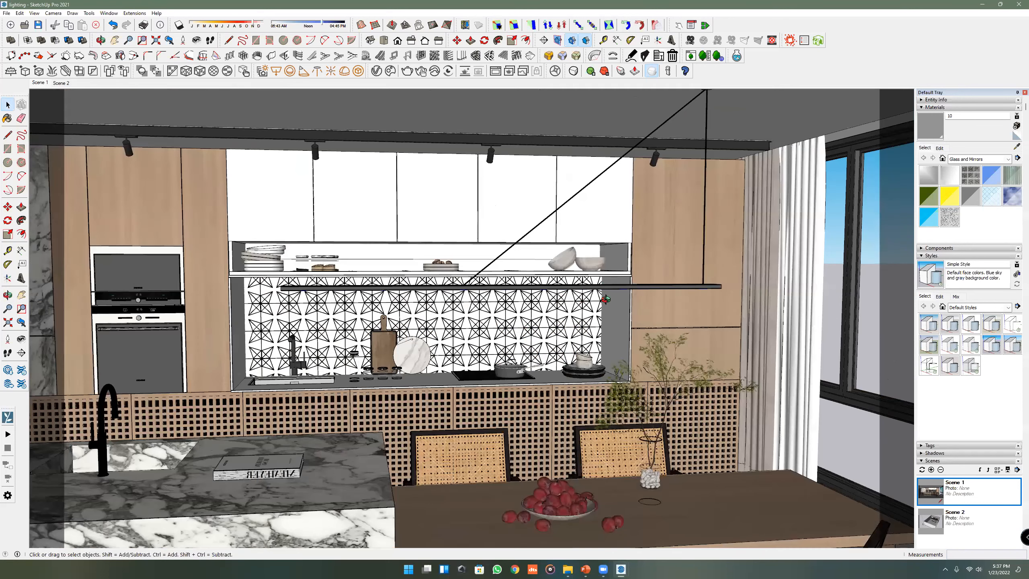
scroll(623, 296, "up", 2)
key("o")
middle_click_drag(617, 290, 651, 279)
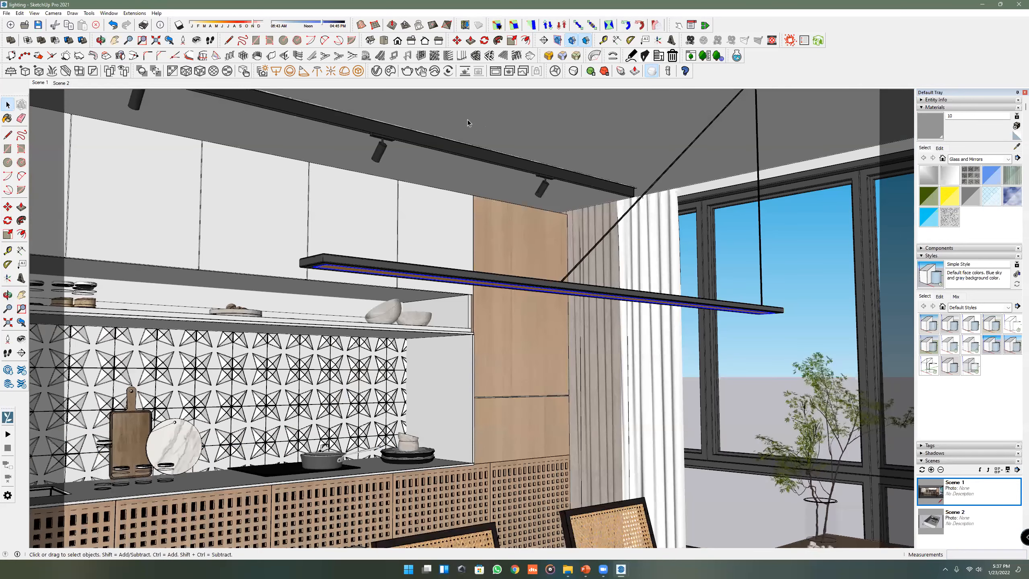
mouse_move(546, 185)
middle_mouse_down()
mouse_move(527, 200)
mouse_move(559, 197)
middle_mouse_up()
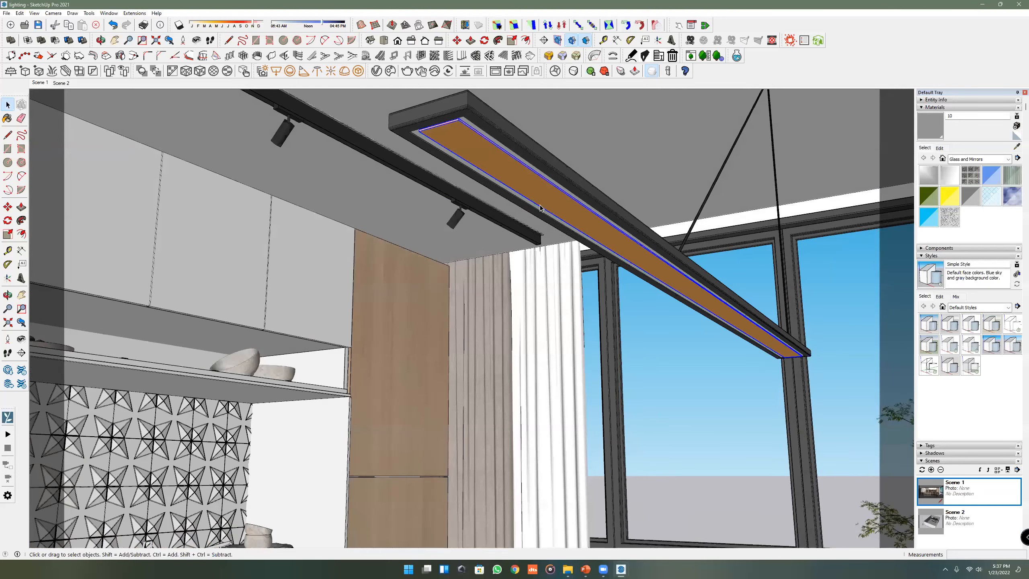
middle_click_drag(540, 205, 535, 213)
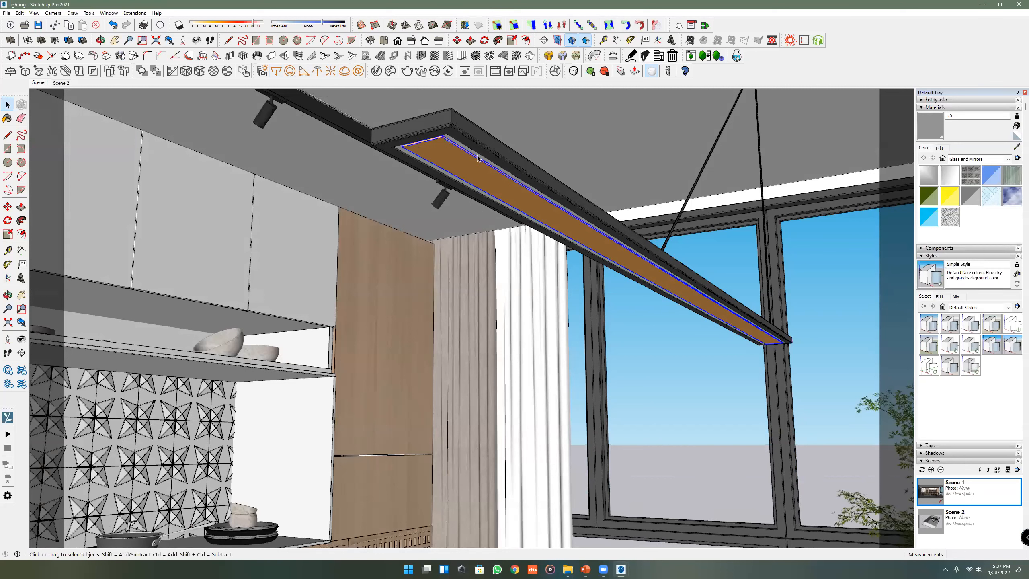
- Compare the Rectangle Light and Convert to Mesh Light tools for the panel on the pendant lamp's underside
left_click(292, 73)
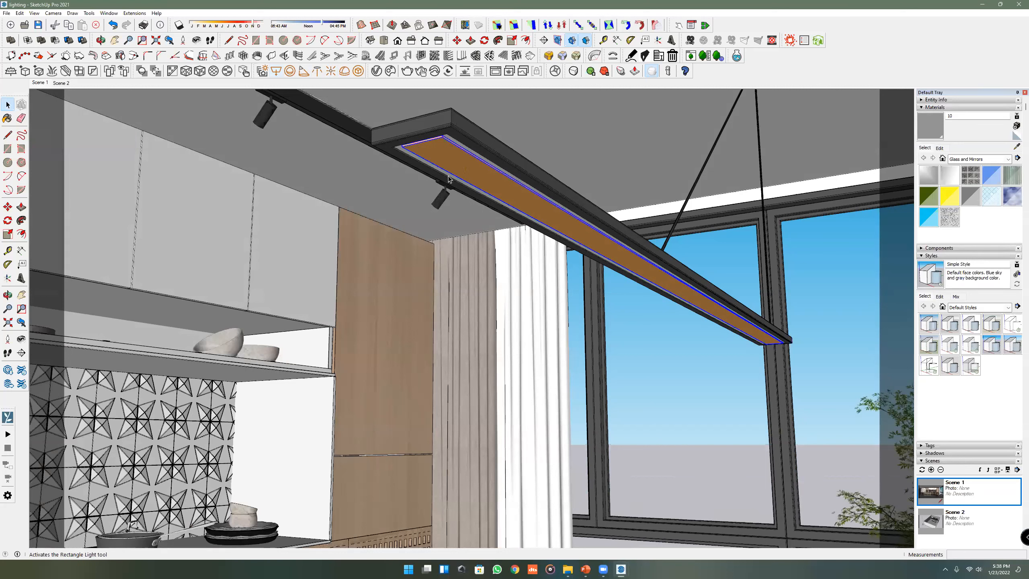
key("space")
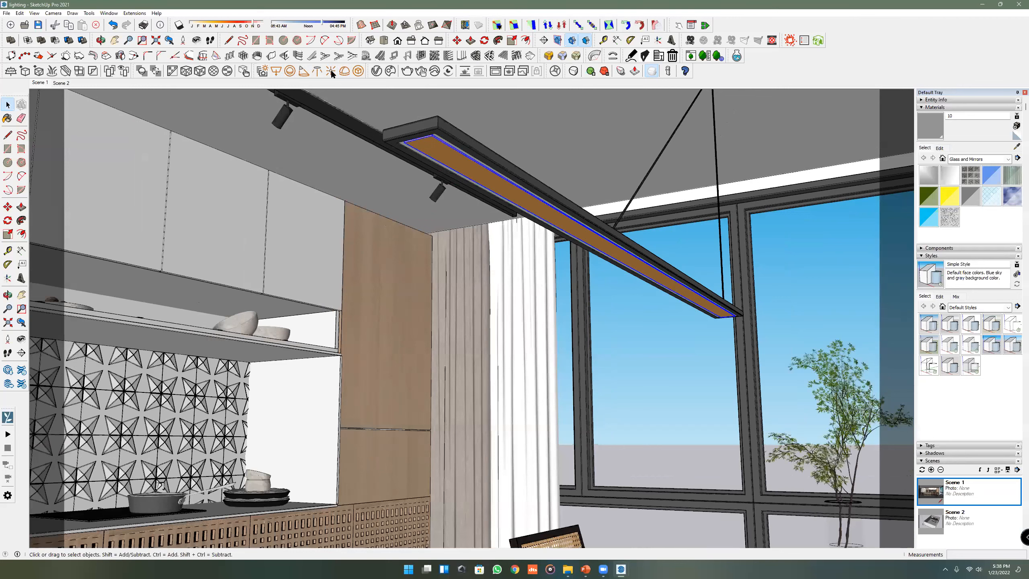
middle_click_drag(465, 174, 473, 195)
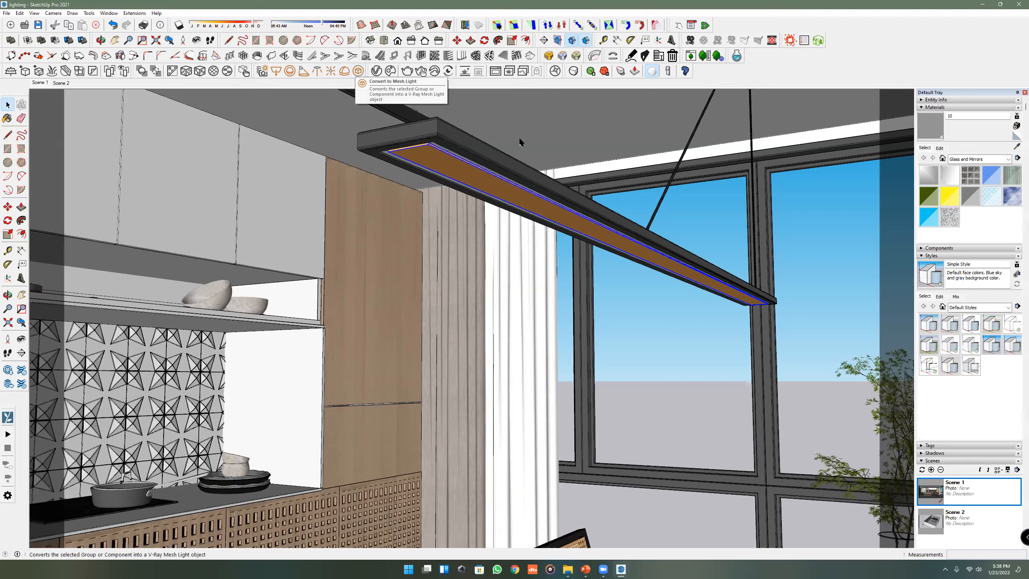
left_click(361, 77)
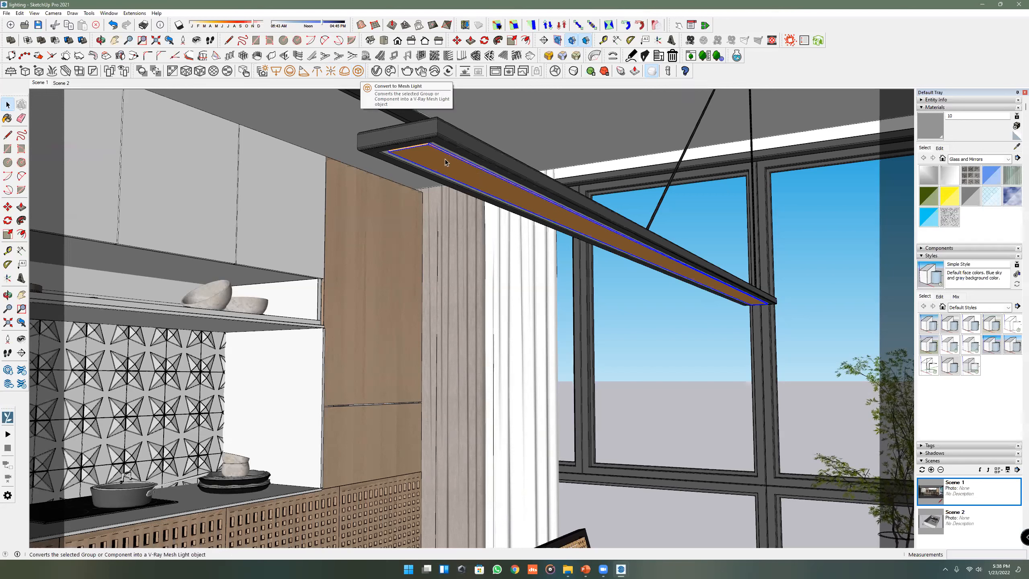
scroll(446, 162, "down", 1)
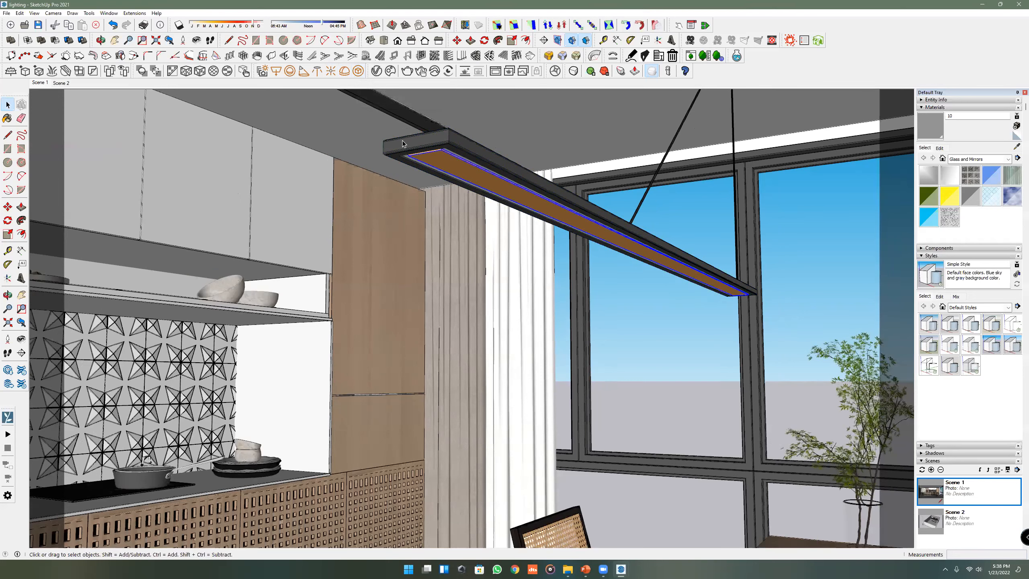
scroll(474, 168, "up", 1)
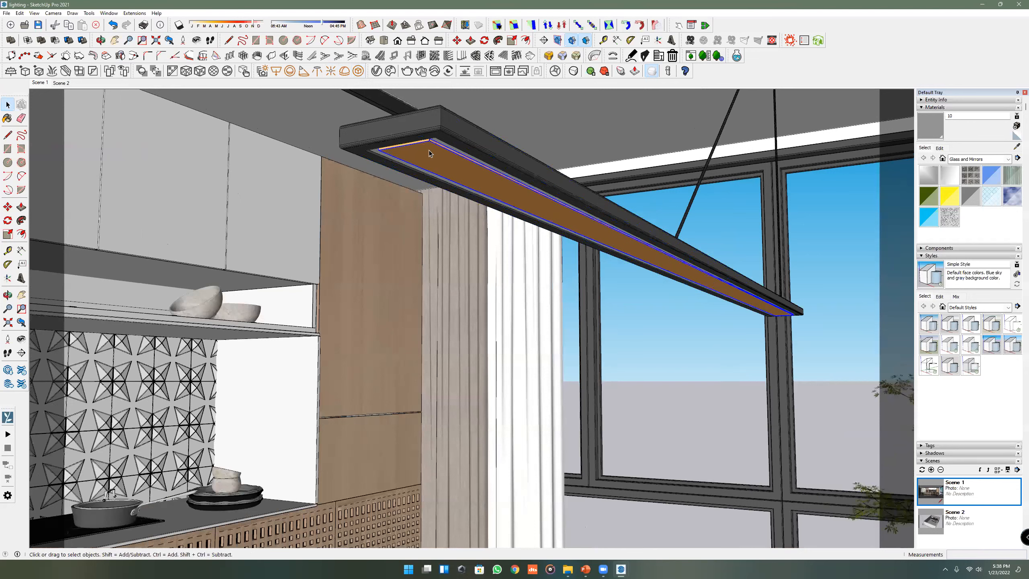
scroll(429, 149, "up", 2)
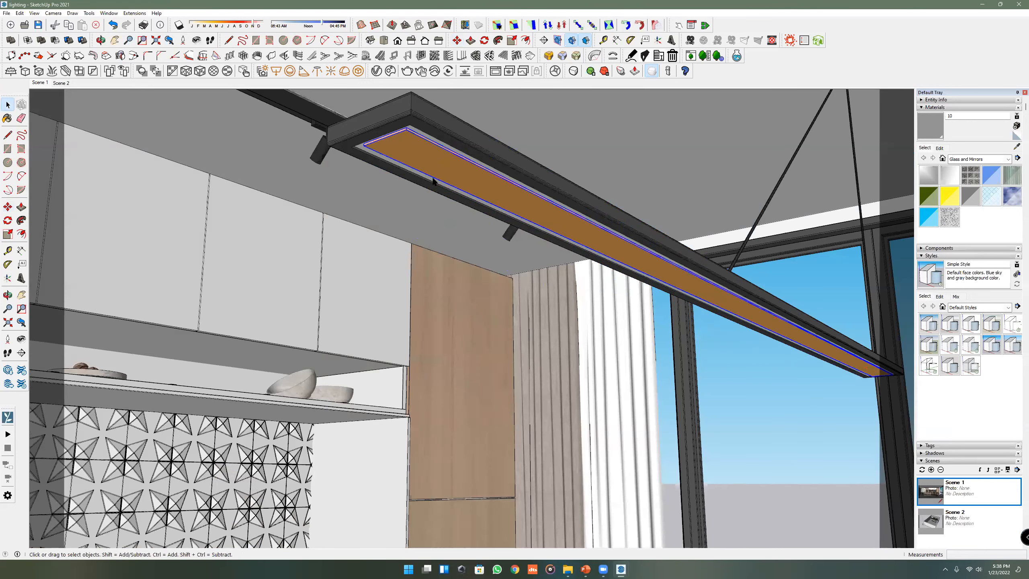
scroll(457, 179, "down", 1)
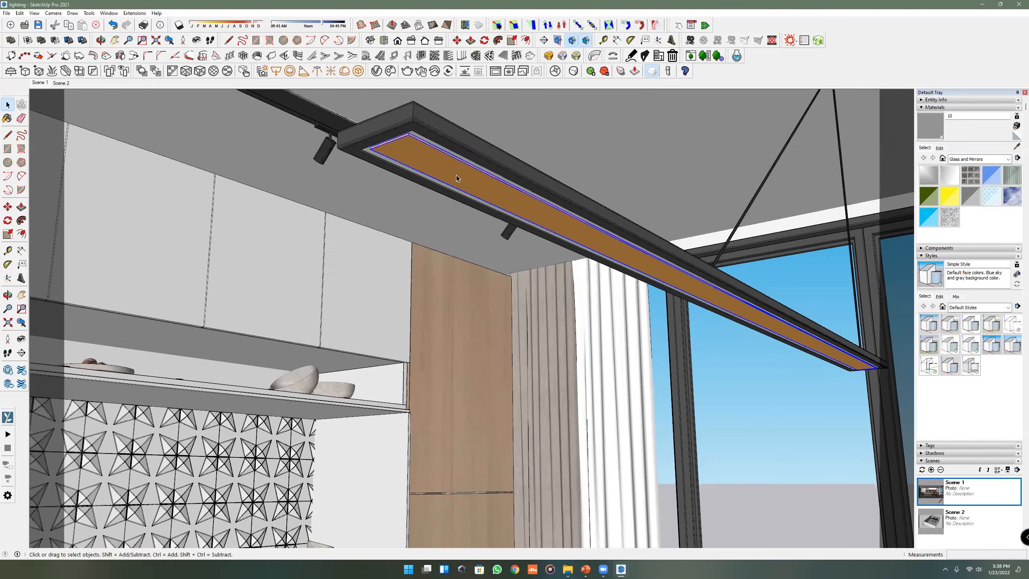
- Convert the selected panel on the underside of the linear pendant lamp to a V-Ray mesh light
scroll(457, 179, "down", 1)
key("o")
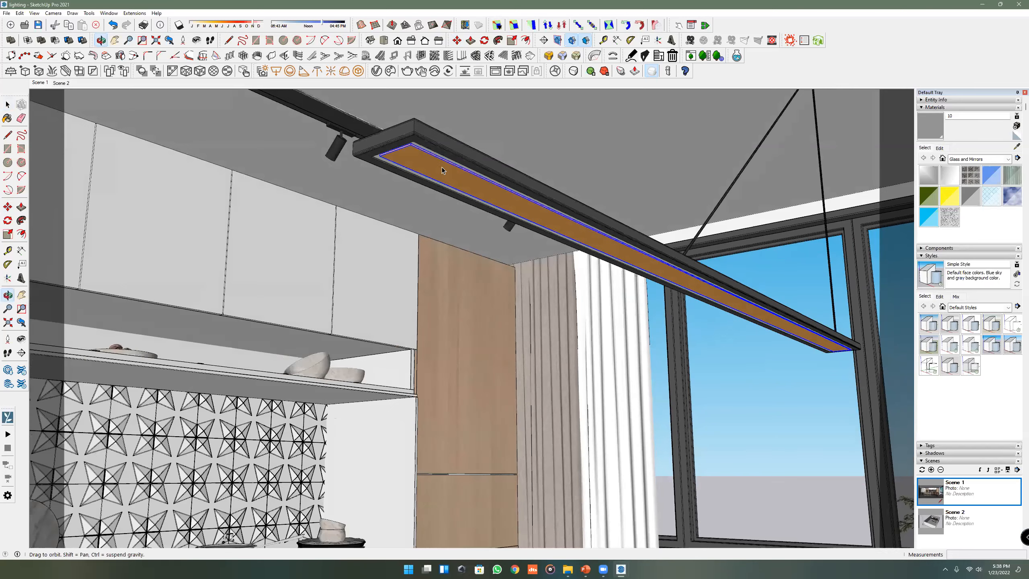
left_click(359, 73)
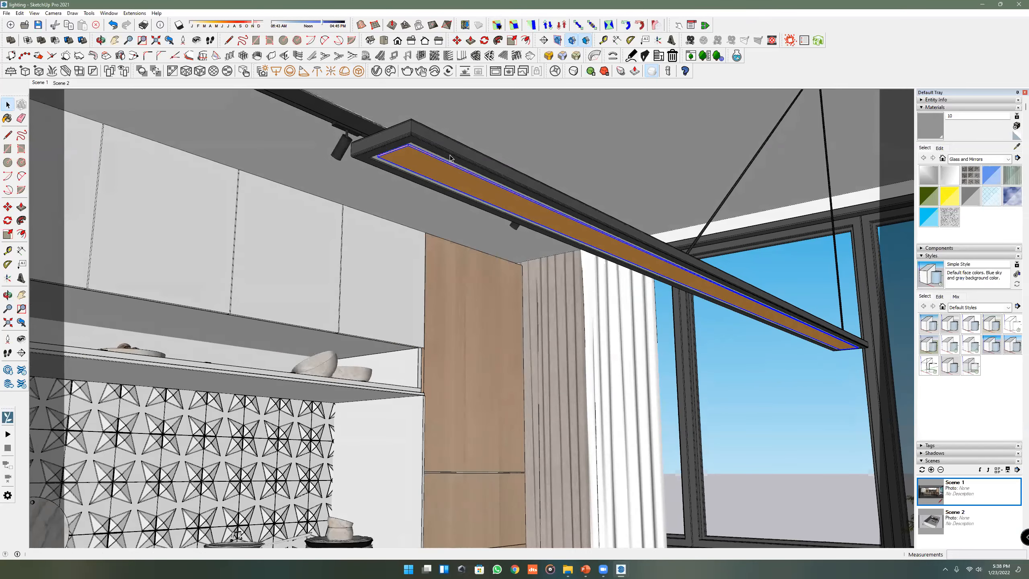
scroll(430, 167, "up", 1)
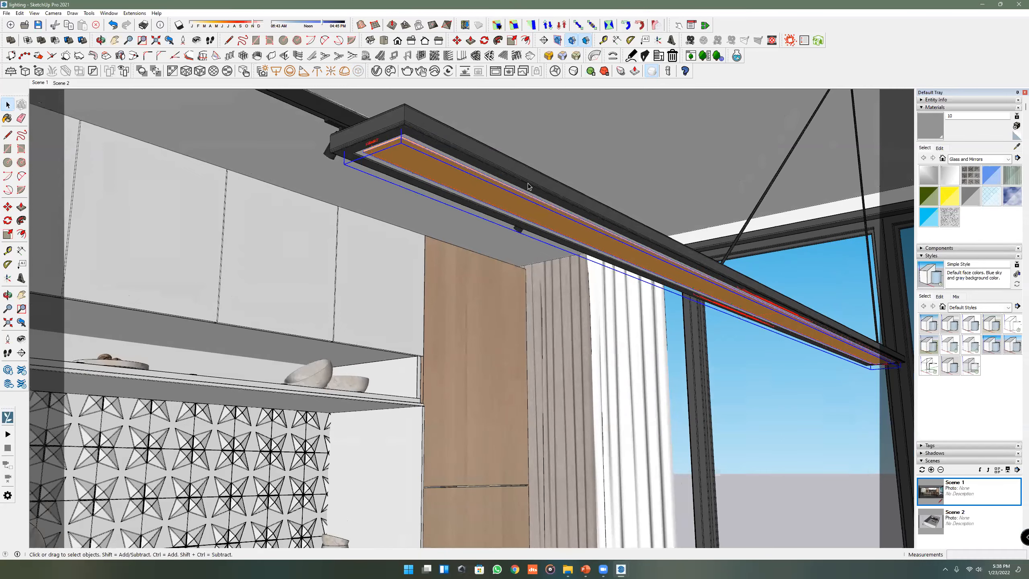
scroll(472, 193, "up", 1)
middle_click_drag(417, 153, 491, 207)
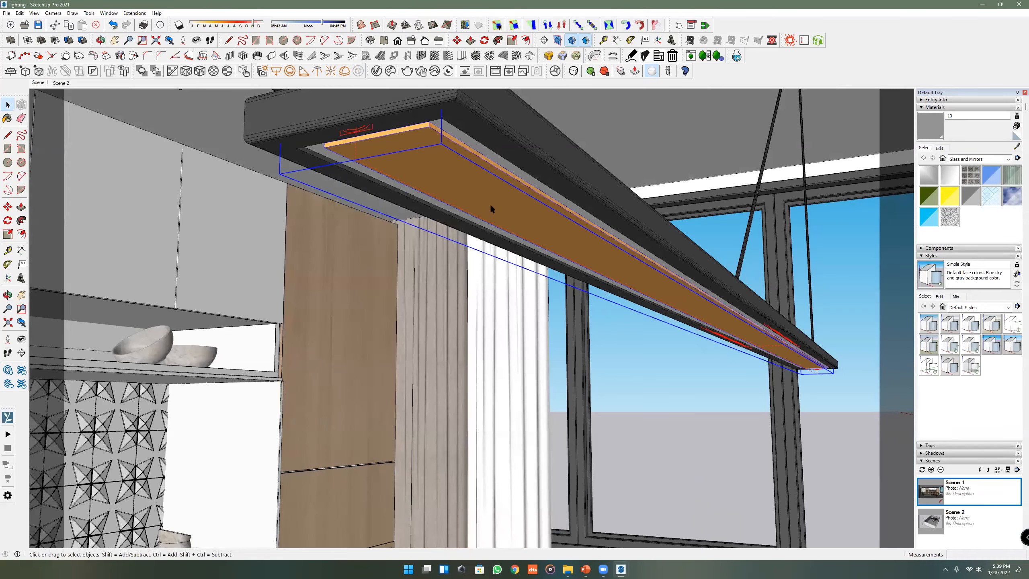
middle_click_drag(538, 262, 516, 238, "shift")
middle_click_drag(490, 202, 432, 143)
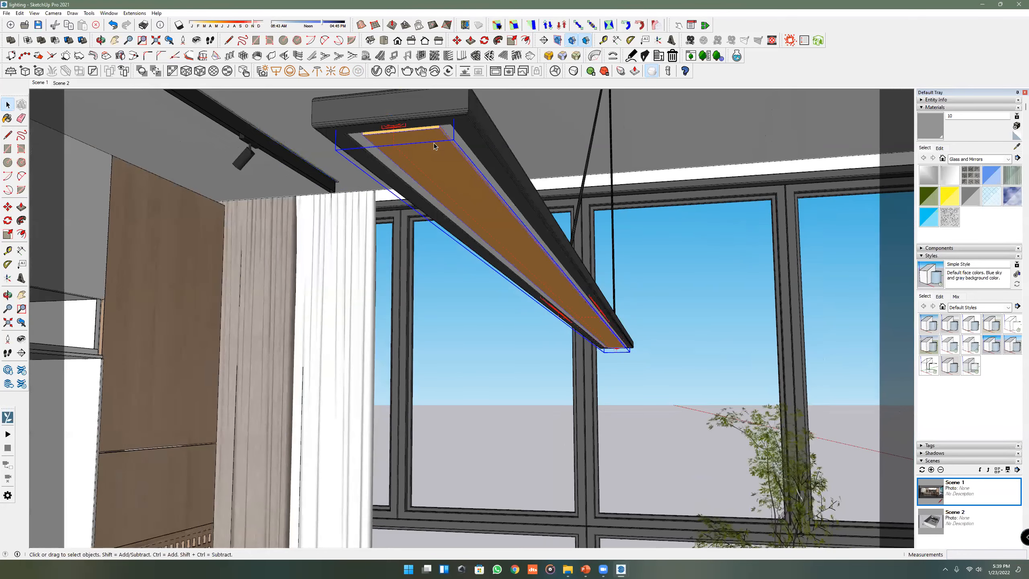
- Rename the new mesh light as pendant in the V-Ray Asset Editor's light list
left_click(377, 70)
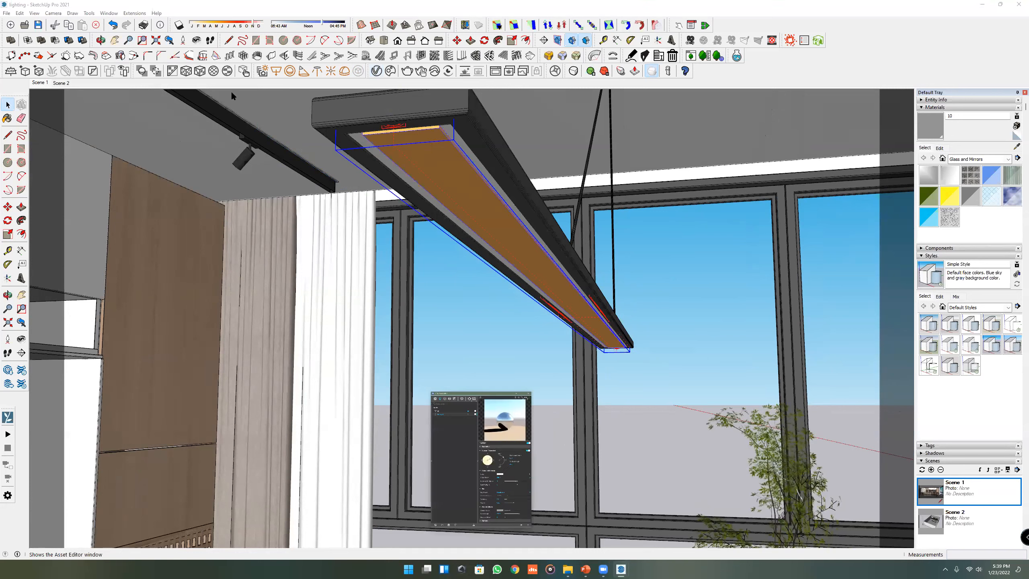
left_click_drag(243, 87, 512, 105)
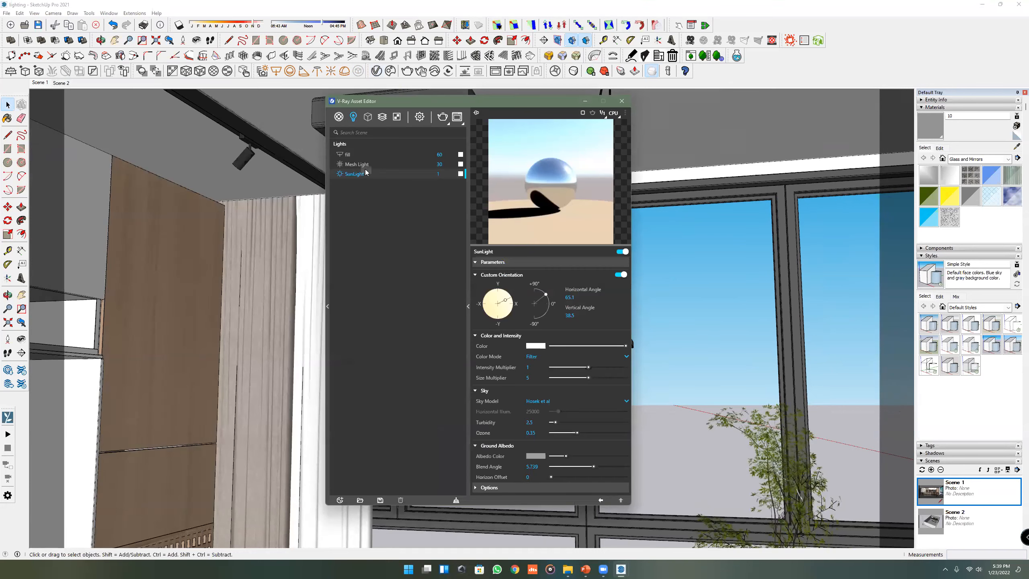
left_click(355, 165)
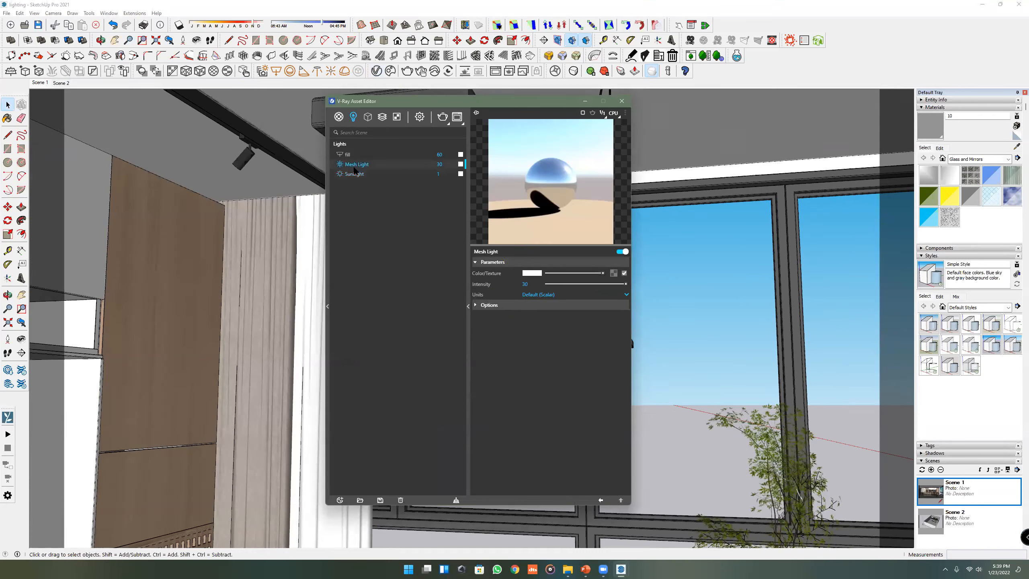
double_click(355, 165)
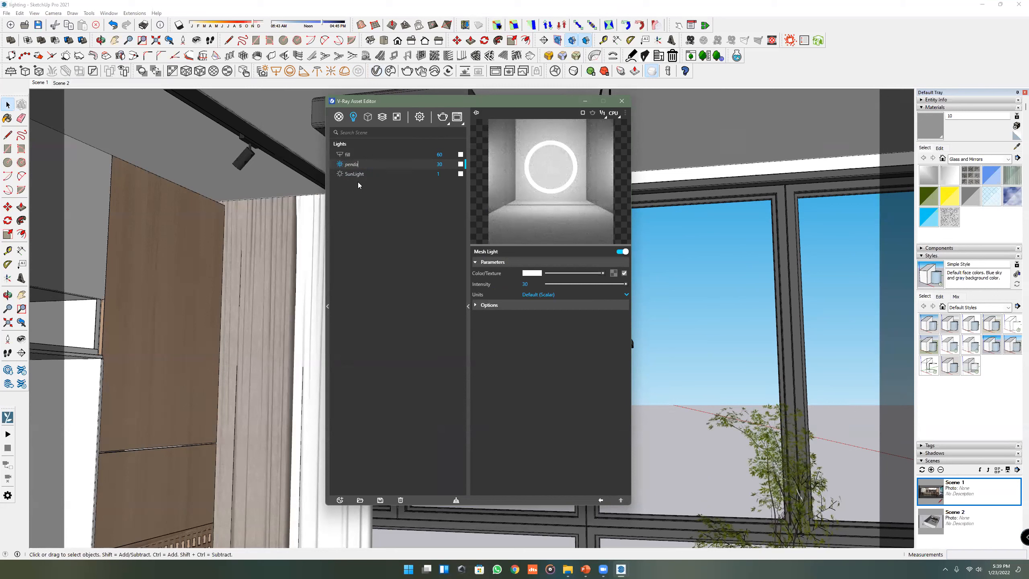
- Give the pendant mesh light a warm pale yellow color of about RGB 1, 0.83, 0.585
left_click_drag(508, 102, 474, 113)
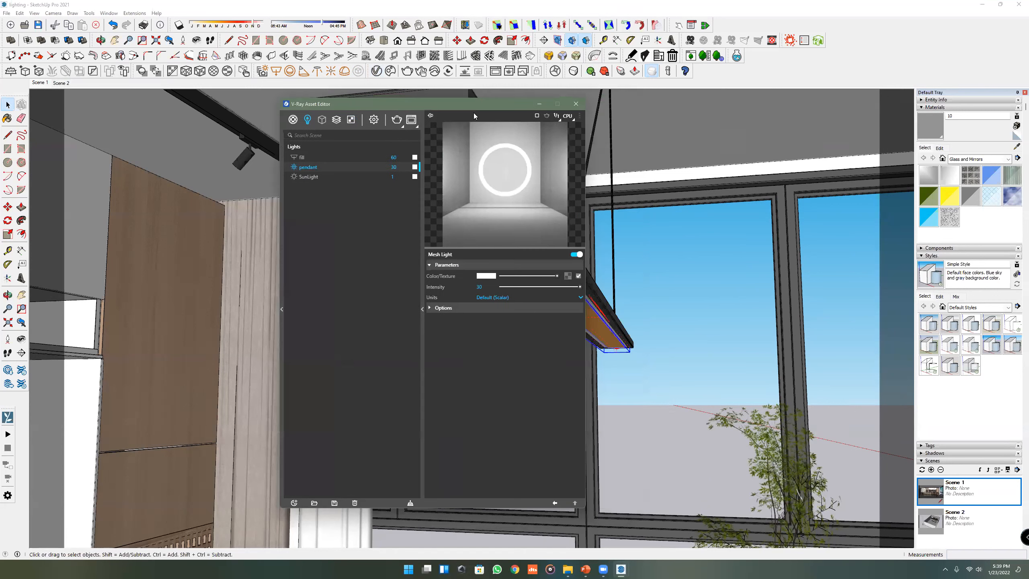
left_click(485, 276)
left_click_drag(514, 212, 501, 241)
left_click(406, 236)
left_click(425, 231)
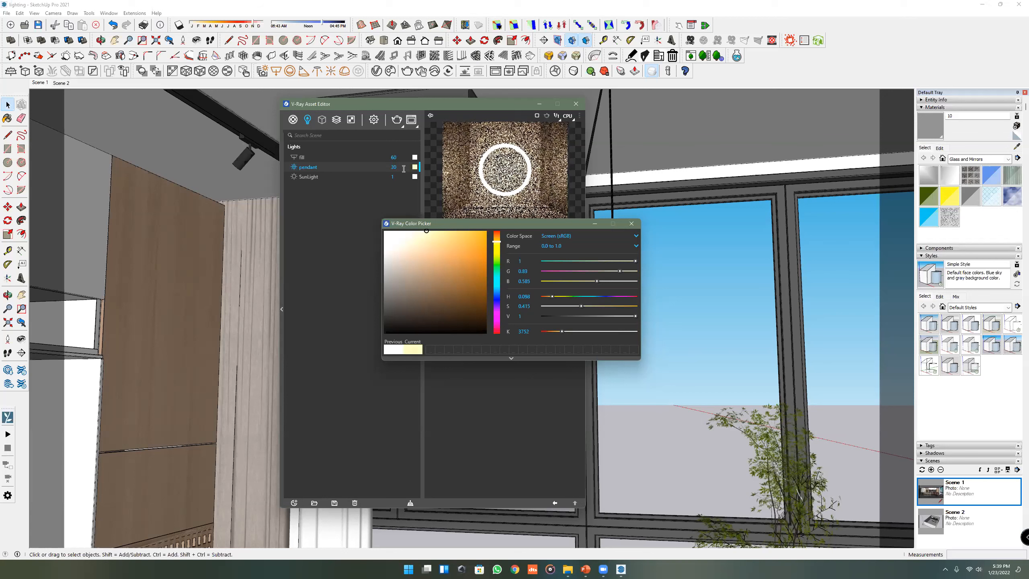
- Set the pendant mesh light's intensity to 50 and reposition the Asset Editor
left_click(368, 213)
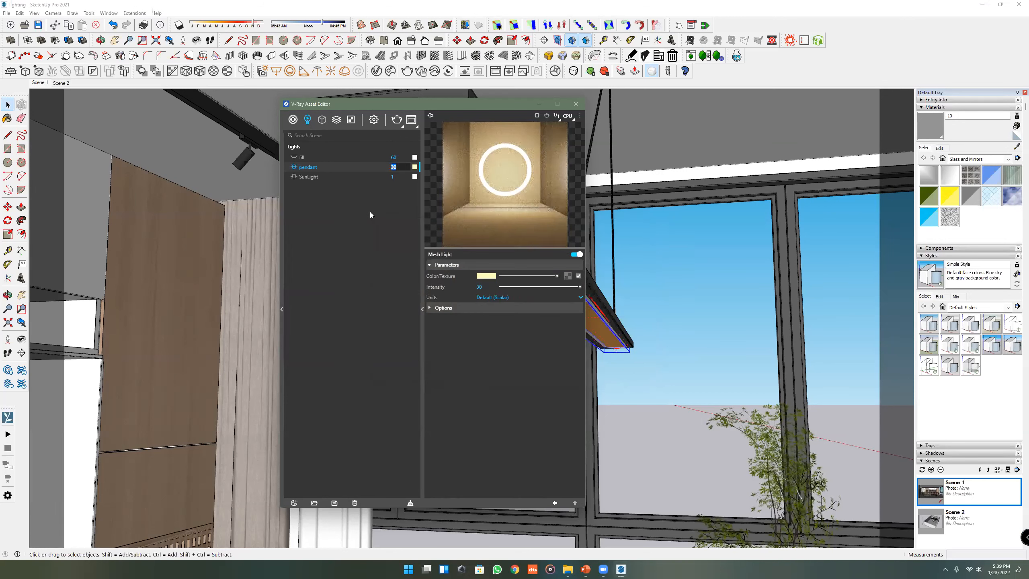
type("50")
key("Return")
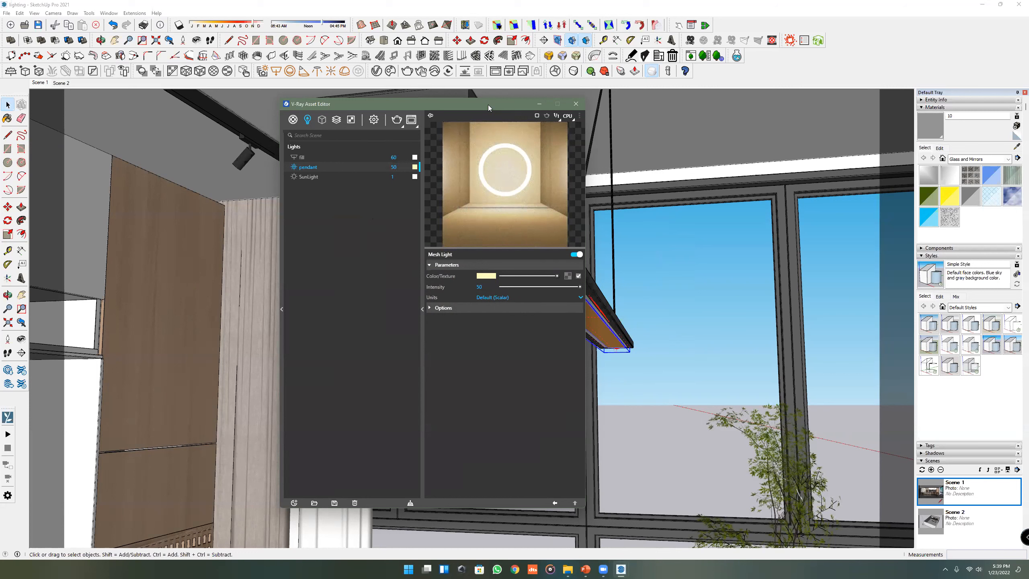
left_click_drag(488, 104, 505, 104)
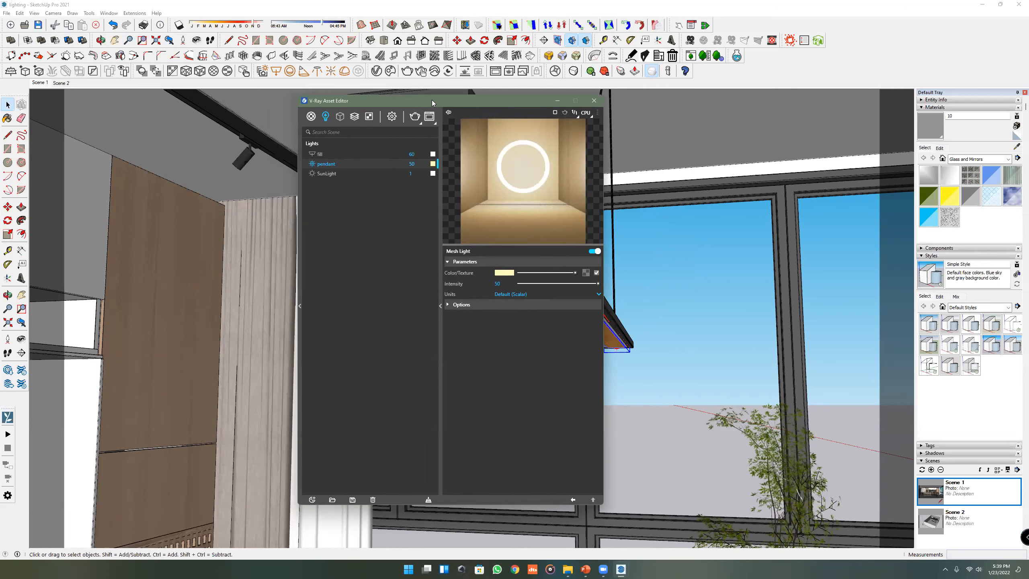
left_click_drag(432, 100, 466, 94)
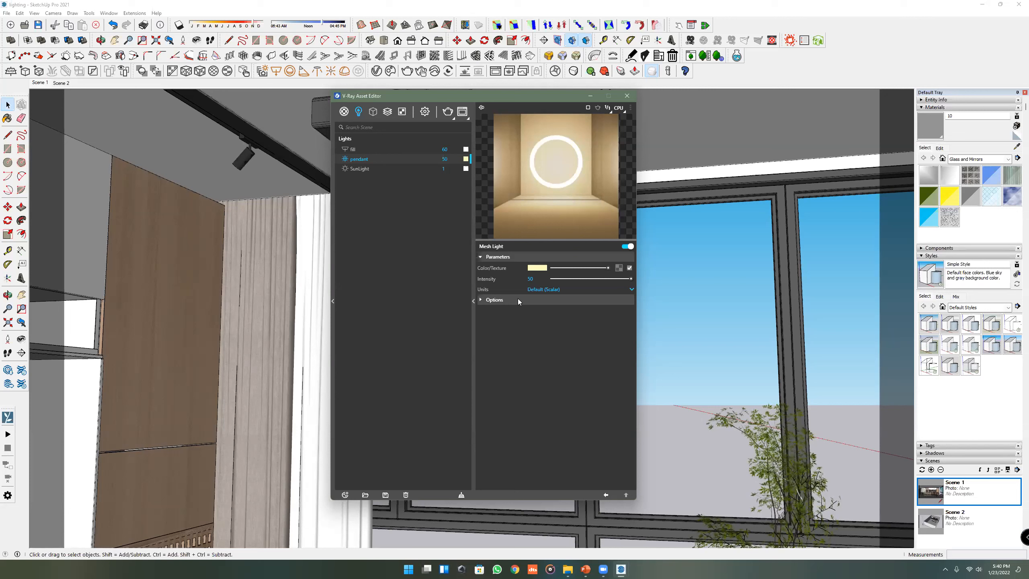
- Try Radiant power (W) and Luminous Power (Lumens) as the pendant light's intensity units, and restore Default (Scalar)
left_click(558, 290)
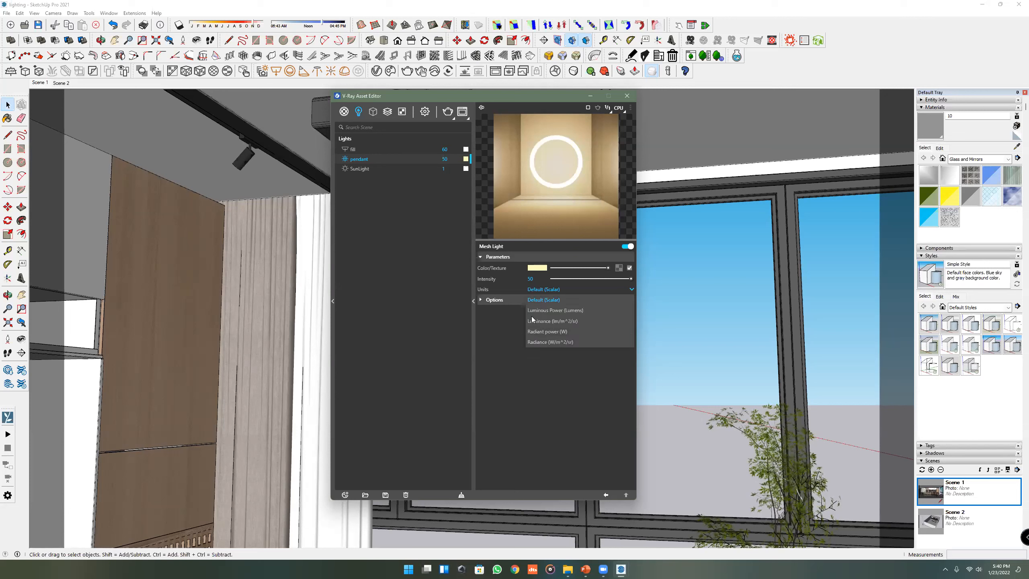
left_click(555, 336)
left_click(564, 290)
left_click(567, 311)
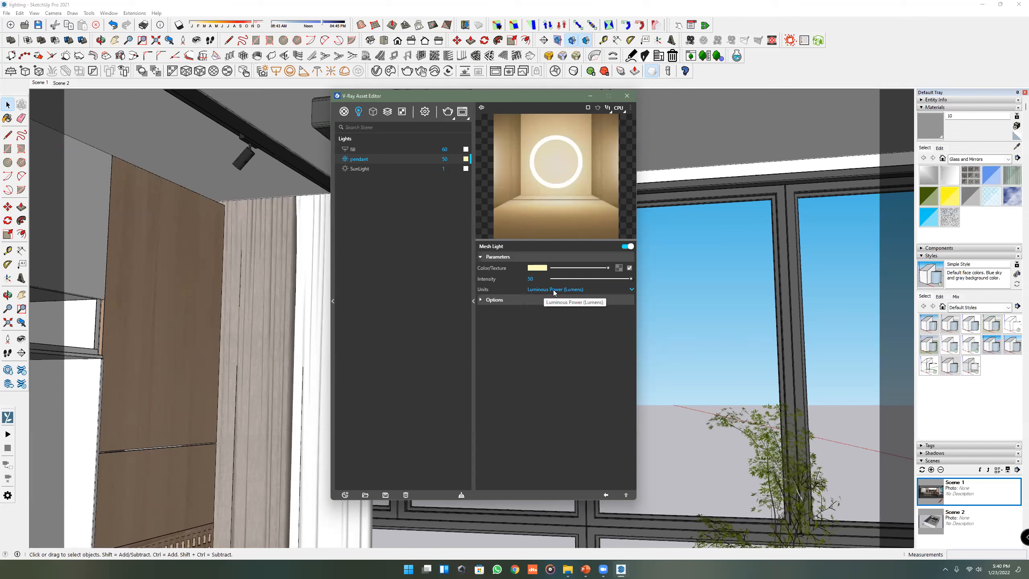
left_click(554, 292)
left_click(549, 298)
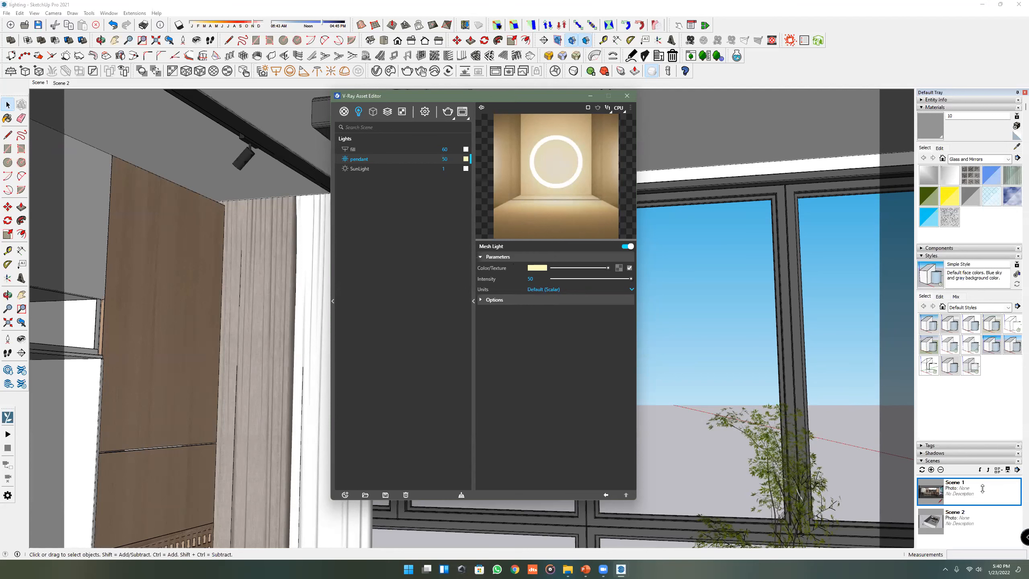
- Return to the Scene 1 view, render the kitchen with the pendant light, and enlarge the frame buffer
double_click(982, 488)
left_click(495, 71)
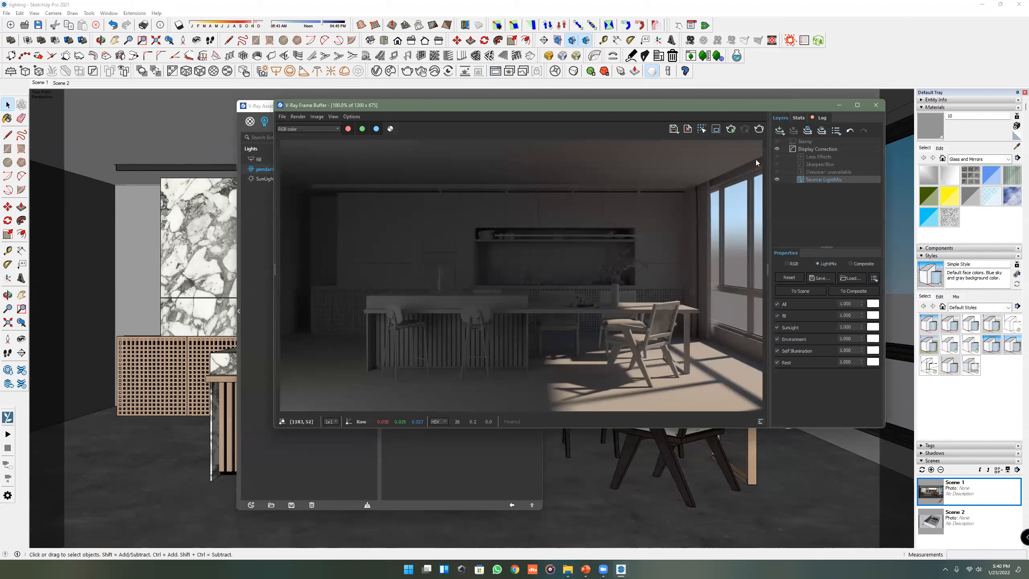
left_click(758, 129)
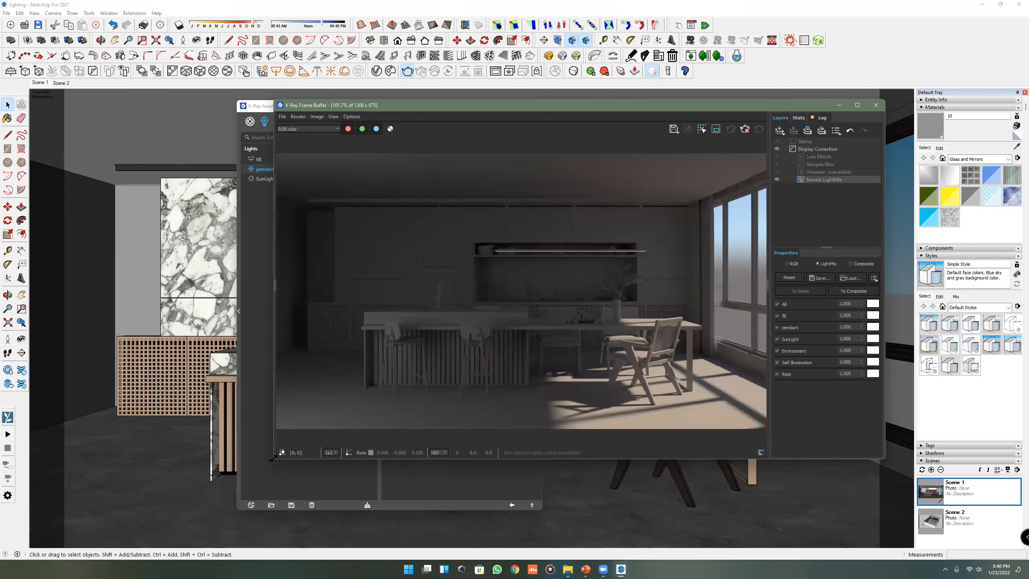
left_click_drag(273, 458, 130, 511)
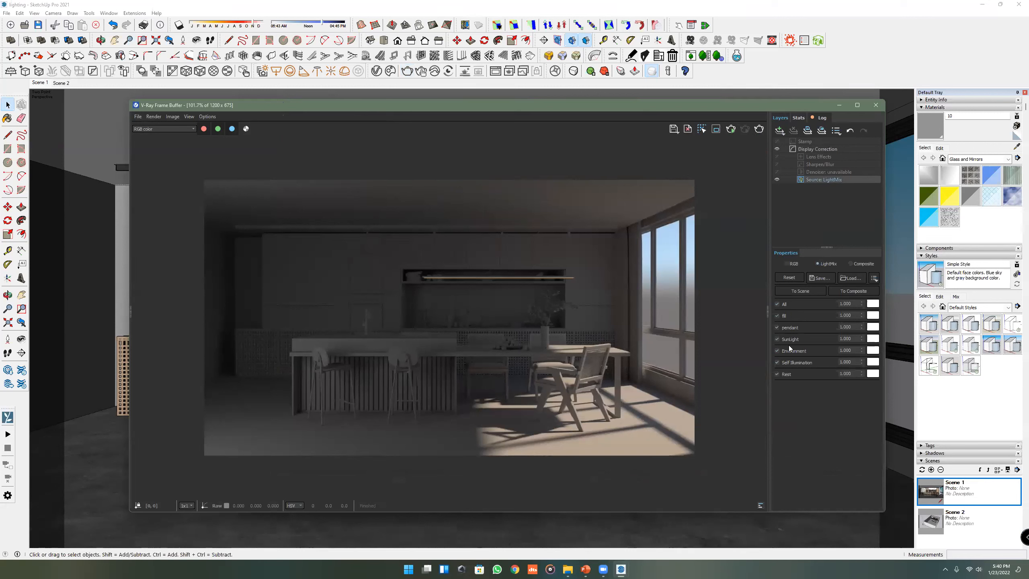
- Compare the render with the pendant light off and on in the LightMix, examining the dining table area
left_click(777, 328)
left_click(777, 327)
scroll(491, 355, "up", 3)
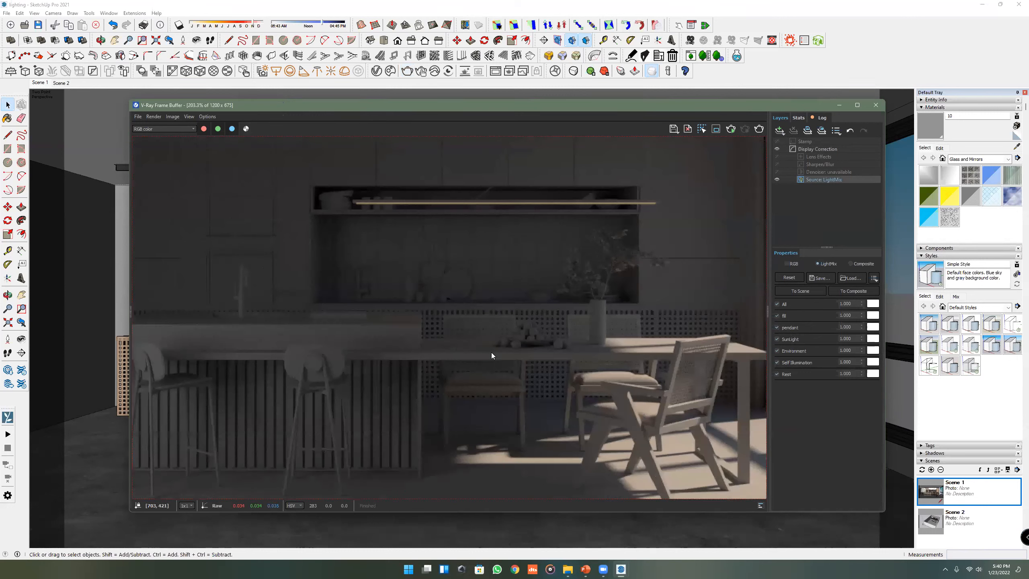
scroll(491, 355, "down", 2)
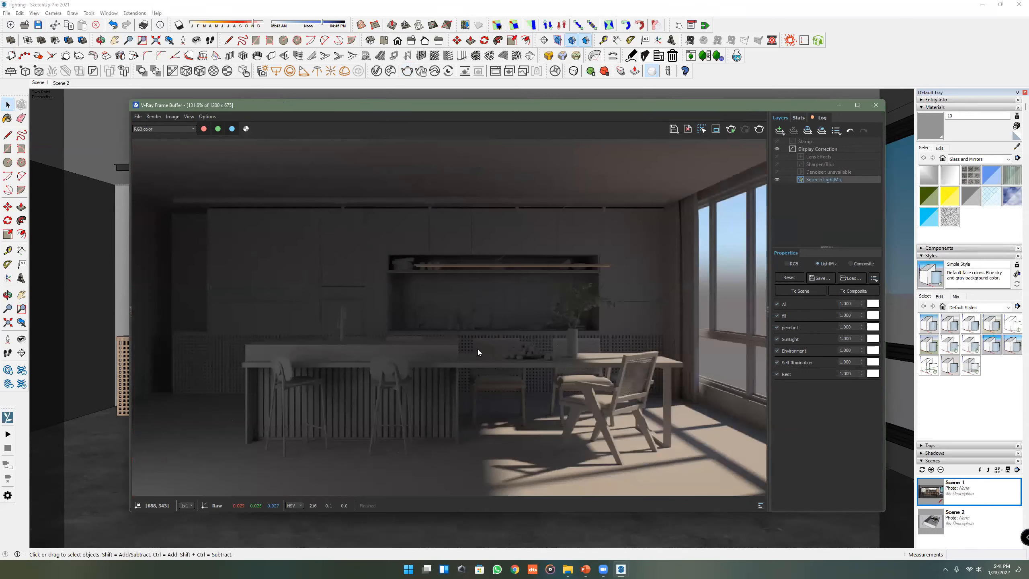
- Set the pendant light's LightMix multiplier to 10
left_click(779, 328)
left_click(778, 327)
key("Tab")
type("10")
key("Return")
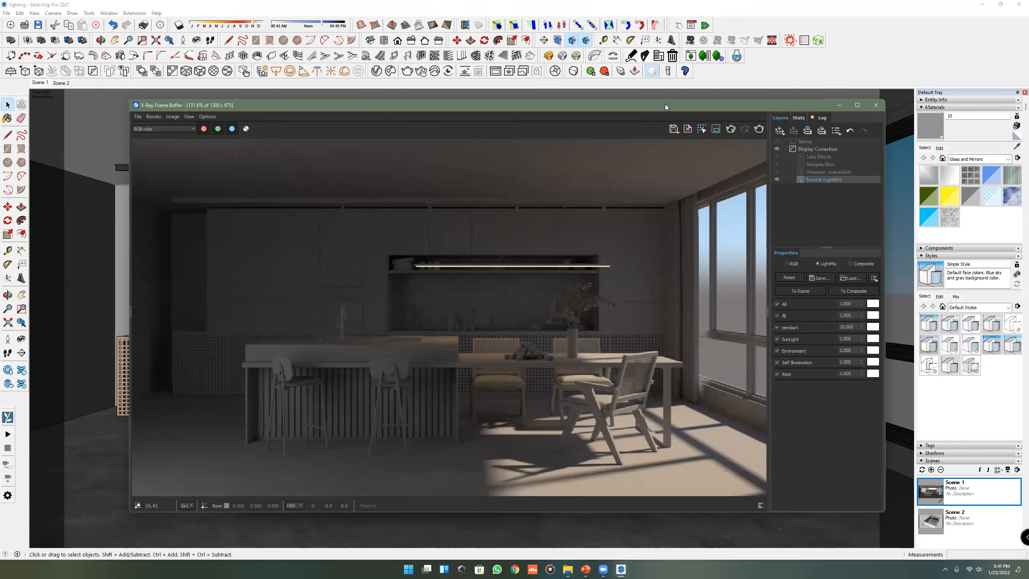
left_click_drag(664, 104, 682, 103)
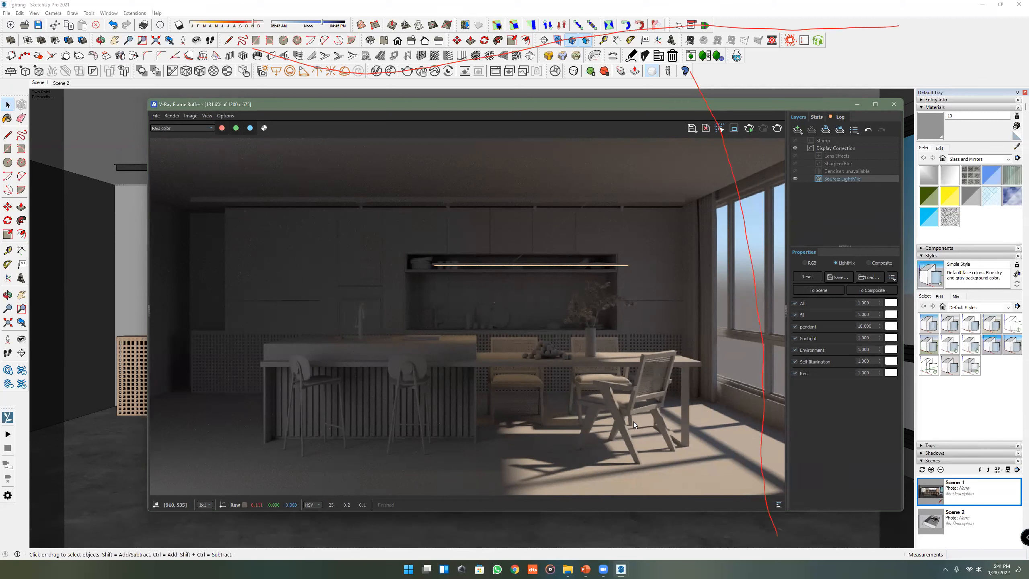
- Turn off SunLight in the LightMix and examine the pendant light's contribution in the kitchen render
left_click(794, 338)
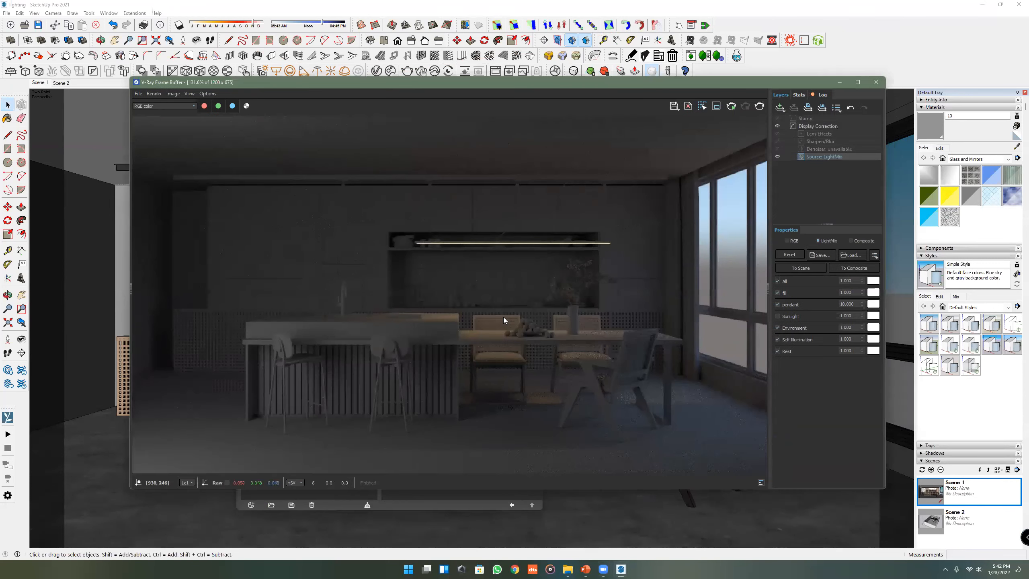
scroll(503, 317, "down", 1)
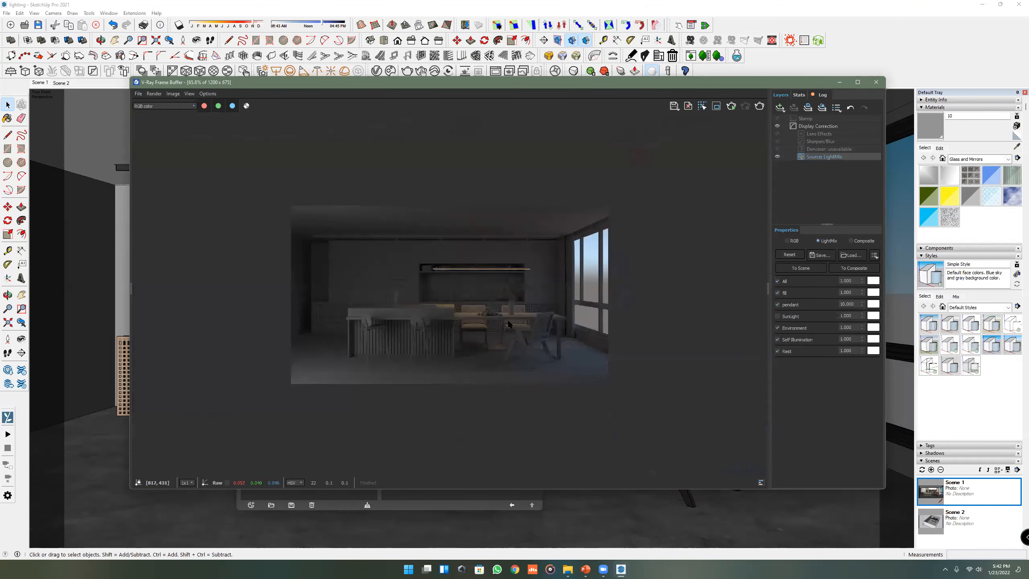
scroll(508, 318, "up", 1)
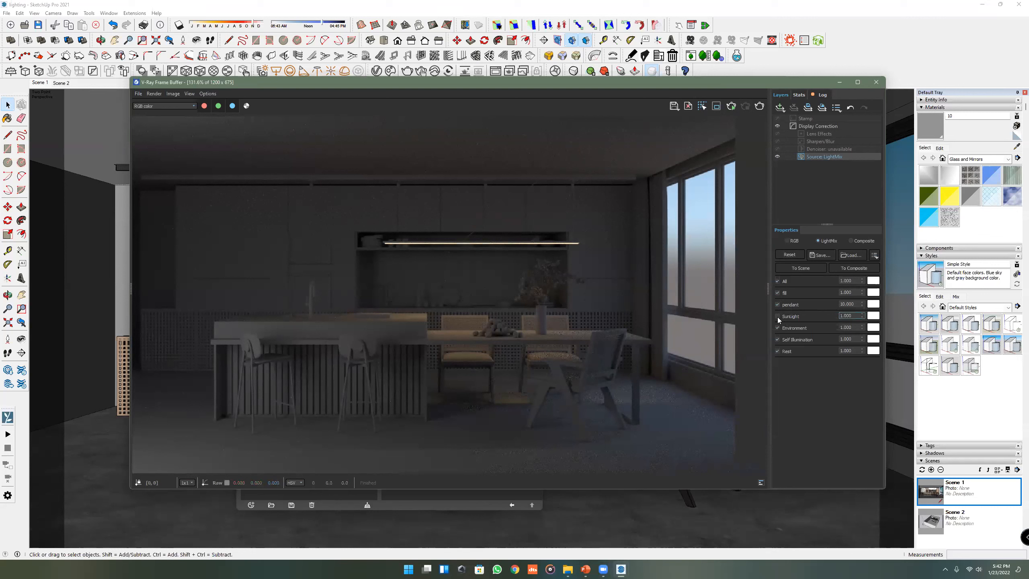
- Set the pendant light's LightMix multiplier to 20
left_click(840, 303)
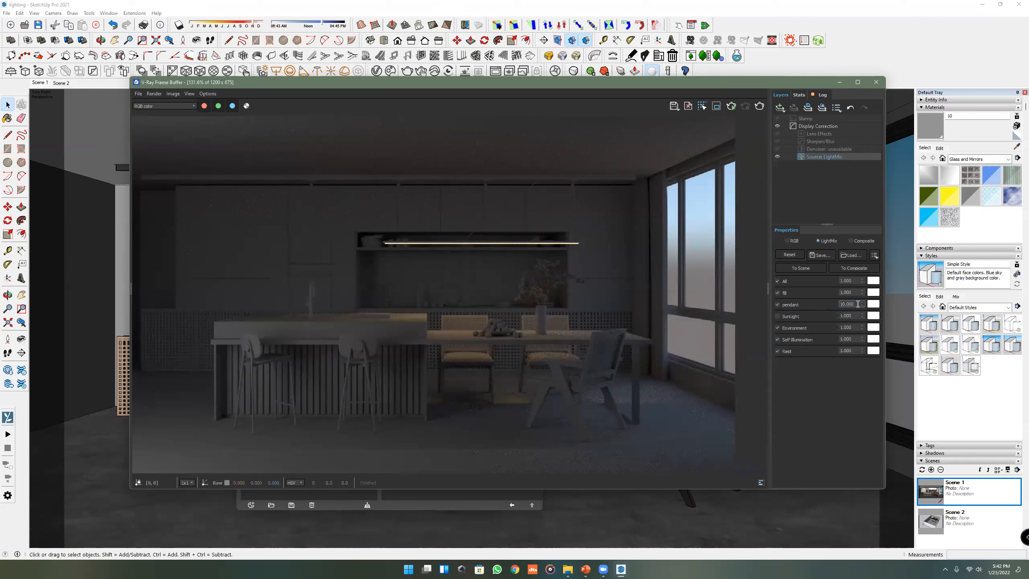
key("ctrl+a")
type("20")
key("Return")
left_click(831, 310)
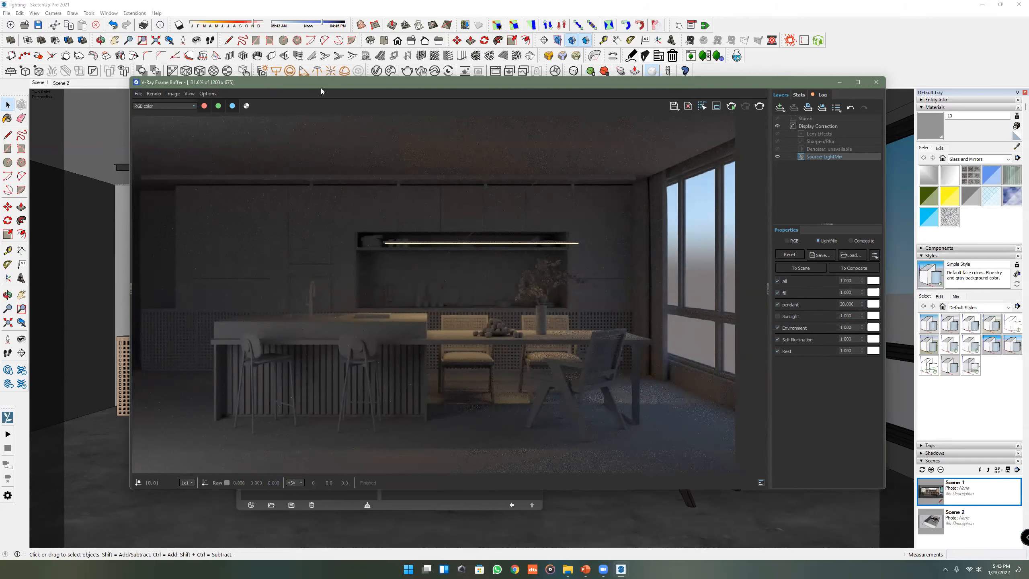
- Set the pendant mesh light's intensity to 650 in the Asset Editor and expand its options
left_click_drag(320, 88, 427, 93)
left_click(378, 71)
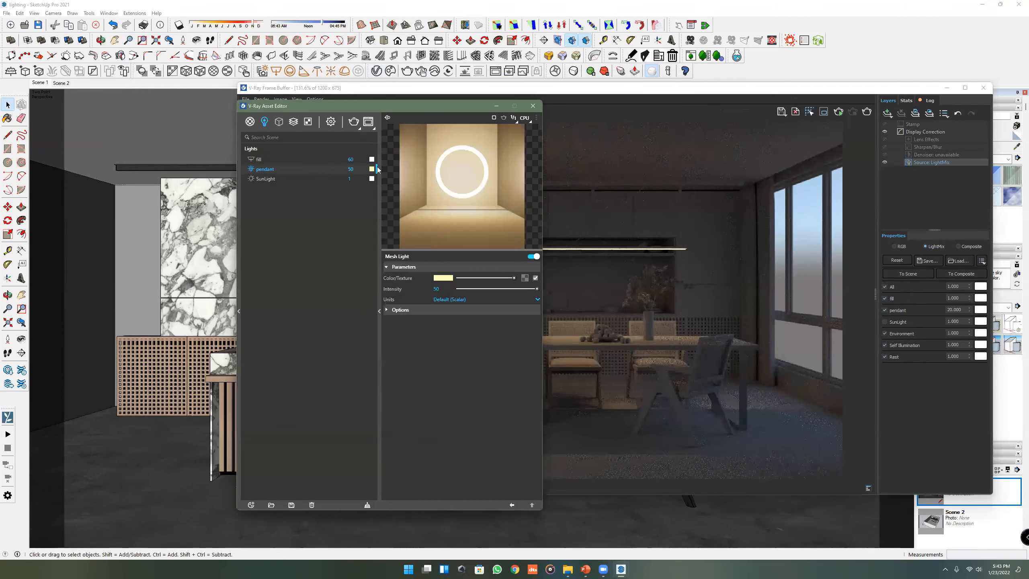
key("ctrl+a")
type("650")
key("Return")
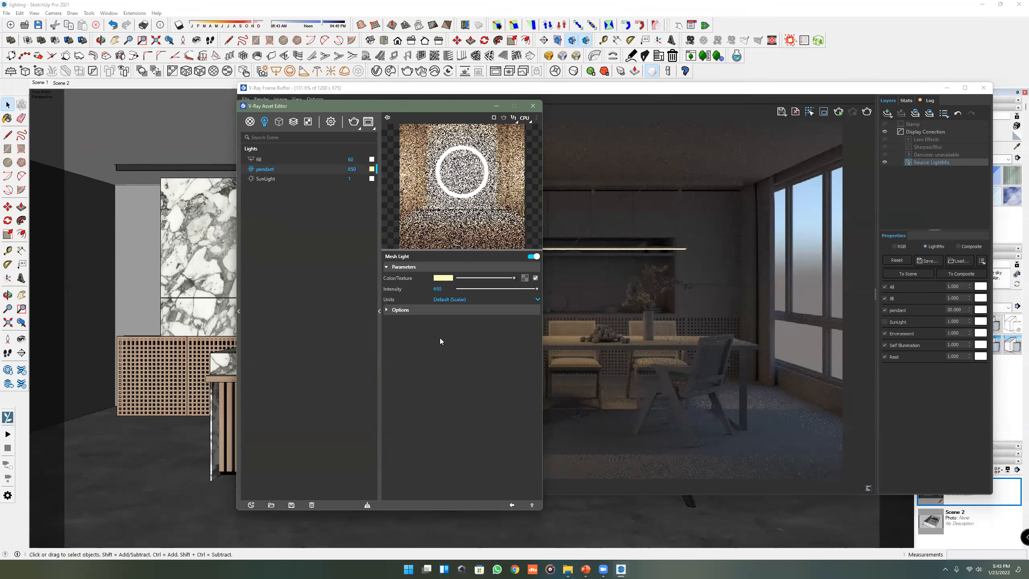
left_click(434, 312)
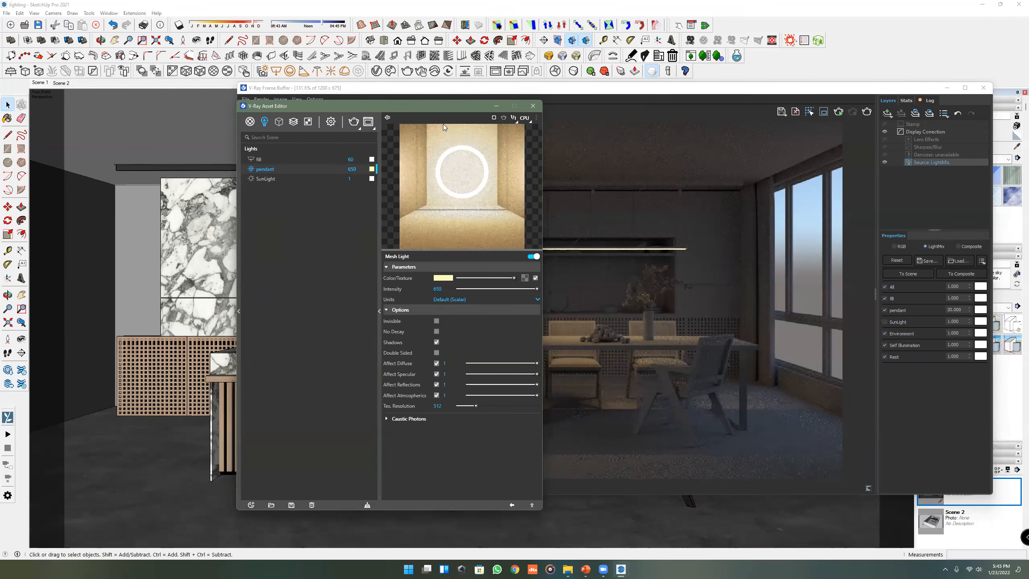
- Move the Asset Editor aside and bring the frame buffer forward with its LightMix controls in view
left_click_drag(440, 113, 290, 111)
left_click(557, 89)
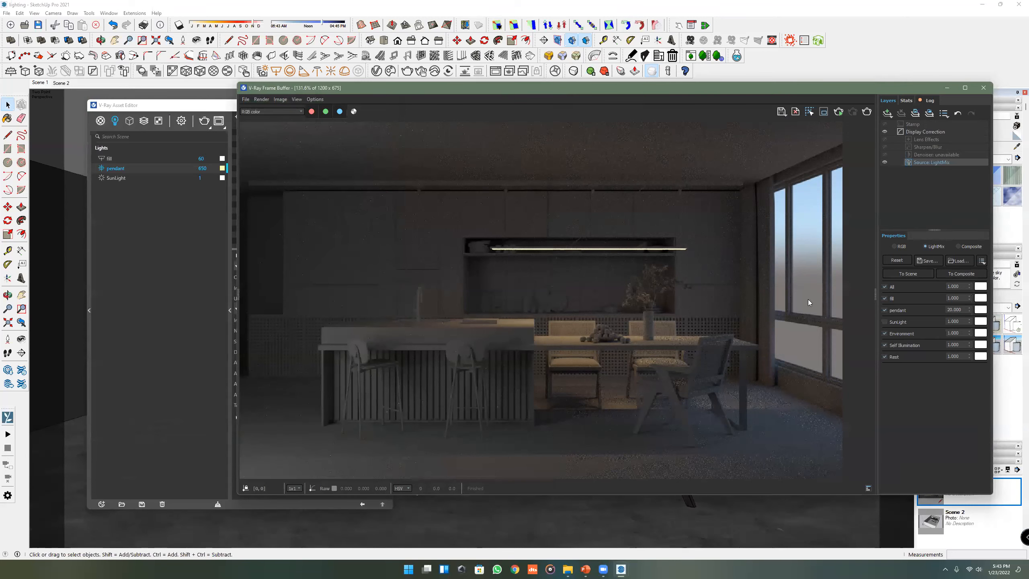
left_click_drag(838, 88, 768, 91)
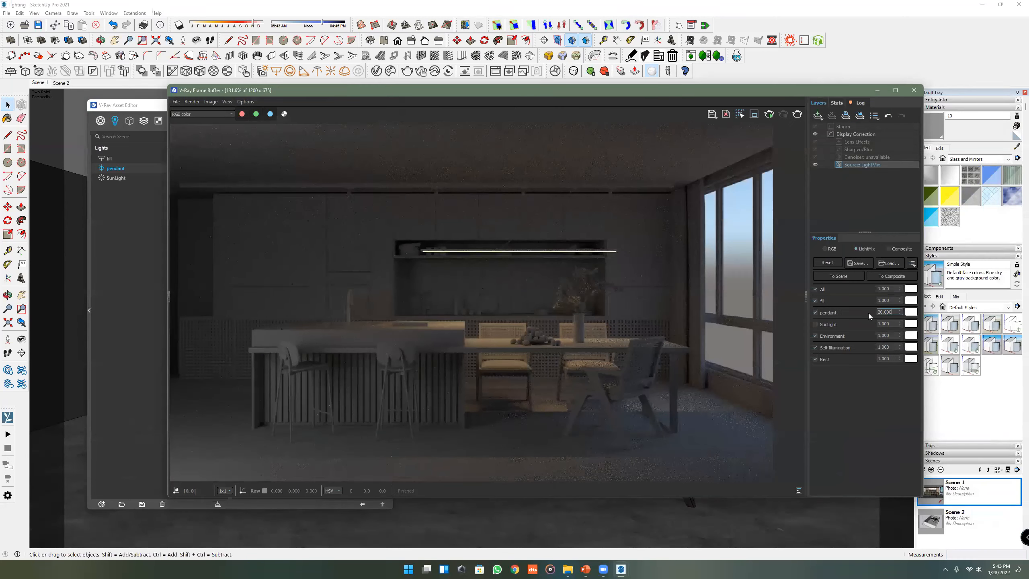
- Set the pendant light's LightMix multiplier to 1 and re-render the kitchen
type("1")
key("Return")
left_click(796, 115)
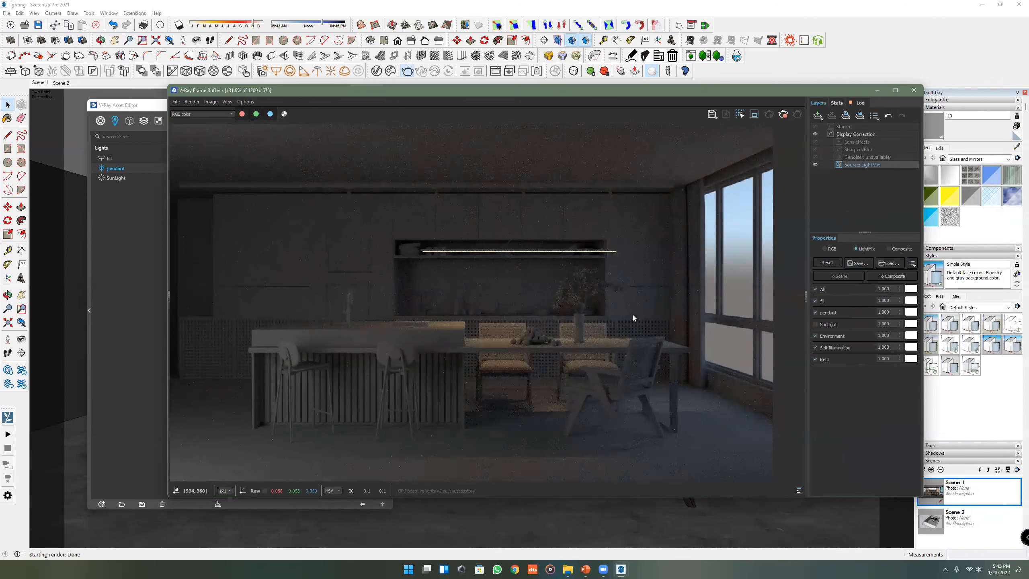
scroll(602, 310, "down", 2)
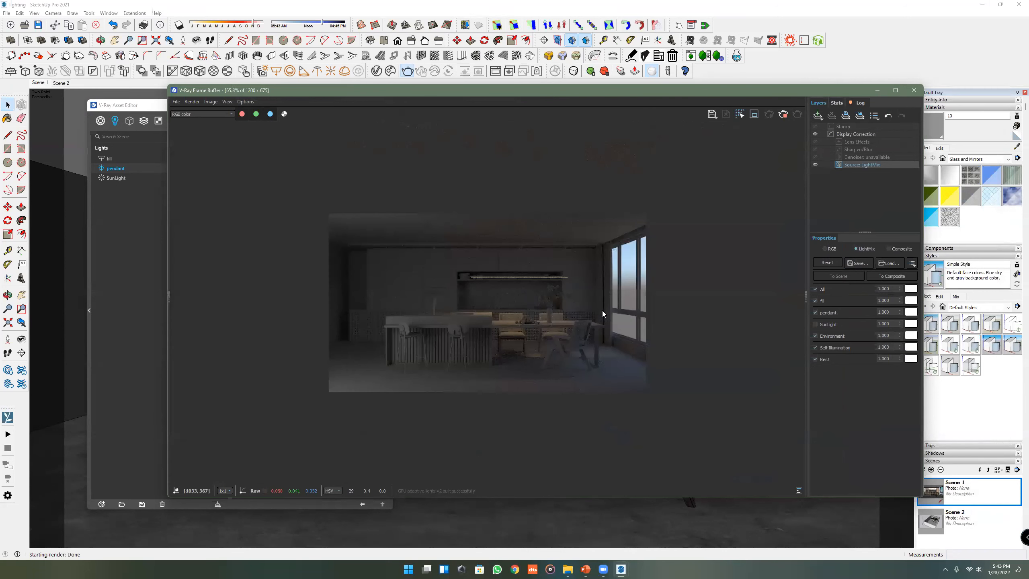
scroll(602, 310, "up", 2)
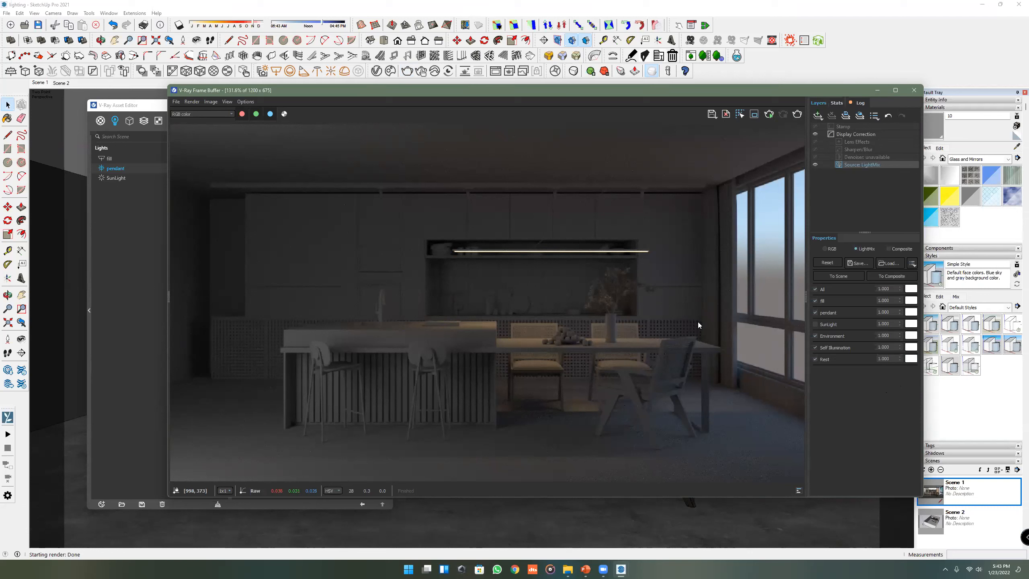
- Compare the kitchen render with SunLight and Environment each switched on and off in the LightMix
left_click_drag(826, 91, 771, 80)
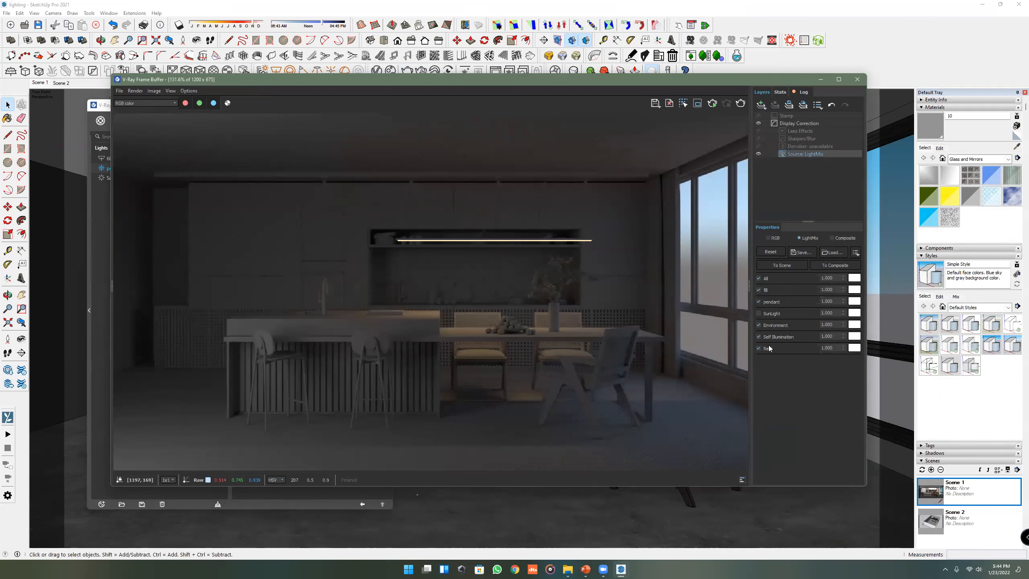
left_click(758, 313)
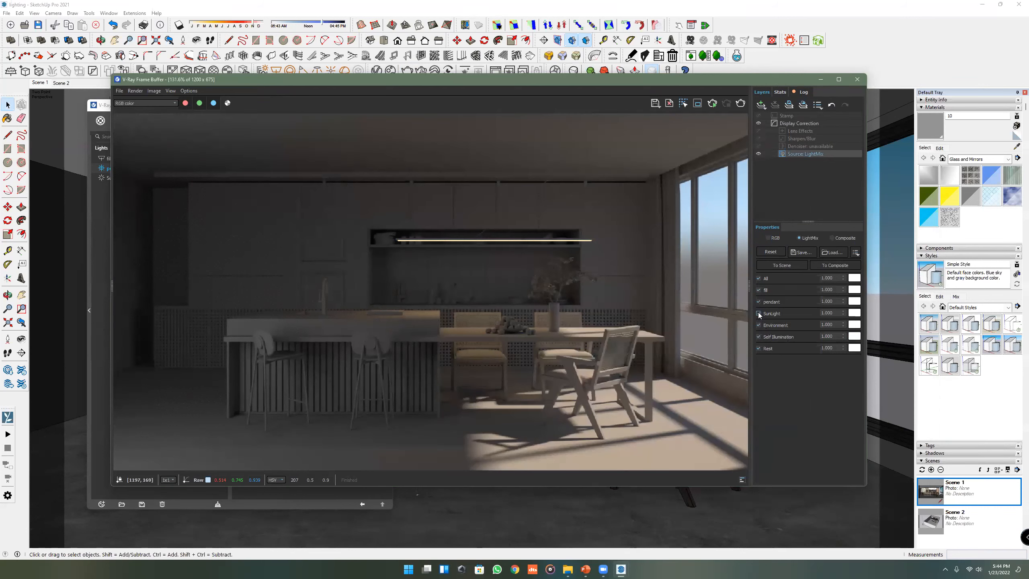
left_click(758, 313)
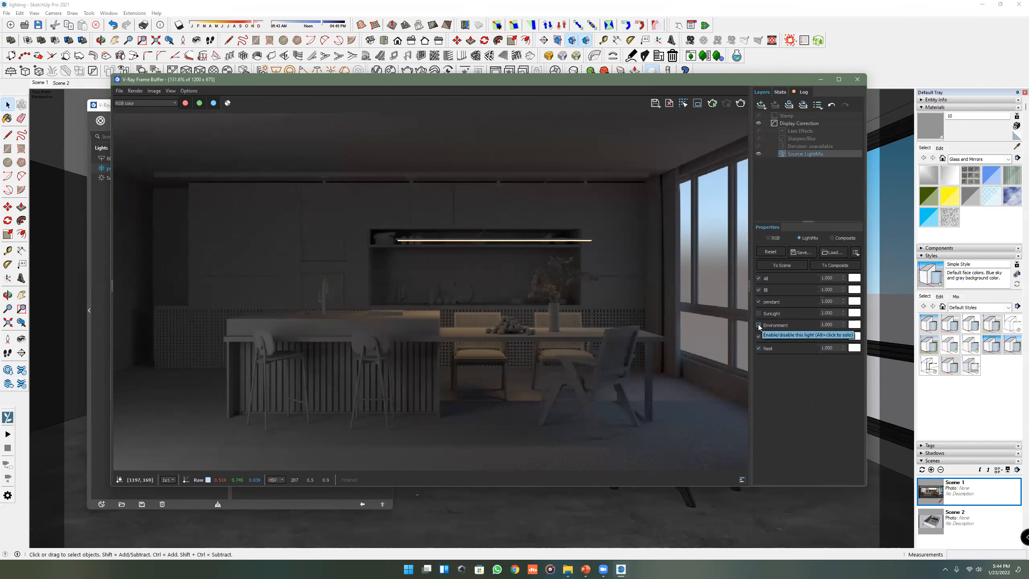
left_click(759, 326)
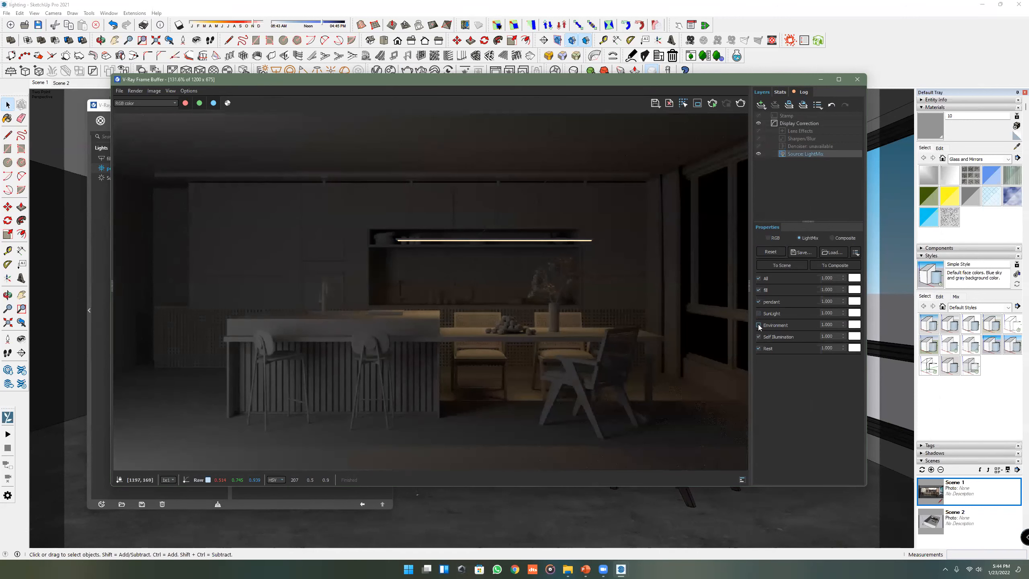
left_click(758, 325)
left_click(759, 325)
left_click(758, 325)
left_click(759, 325)
left_click(758, 325)
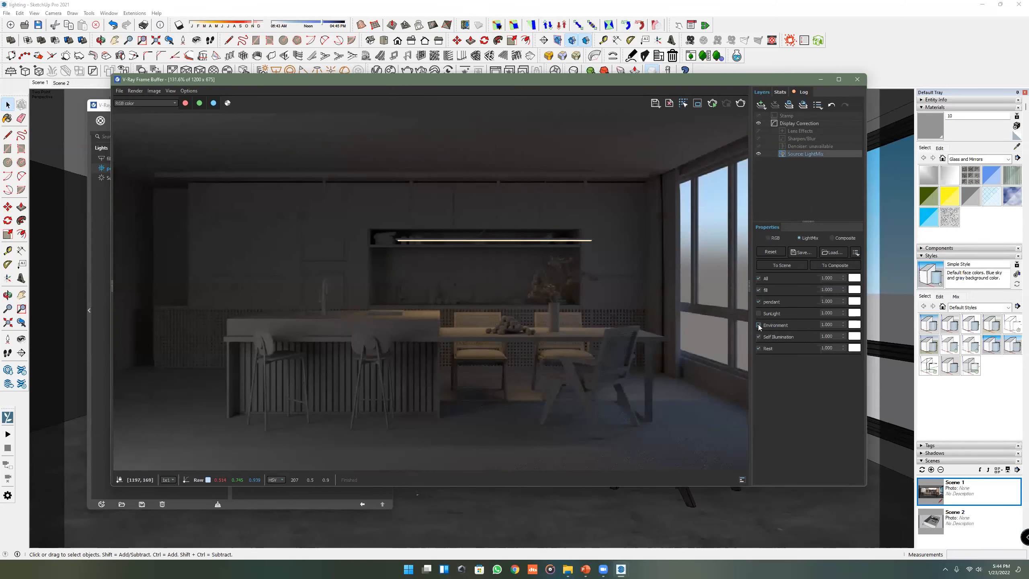
left_click(758, 325)
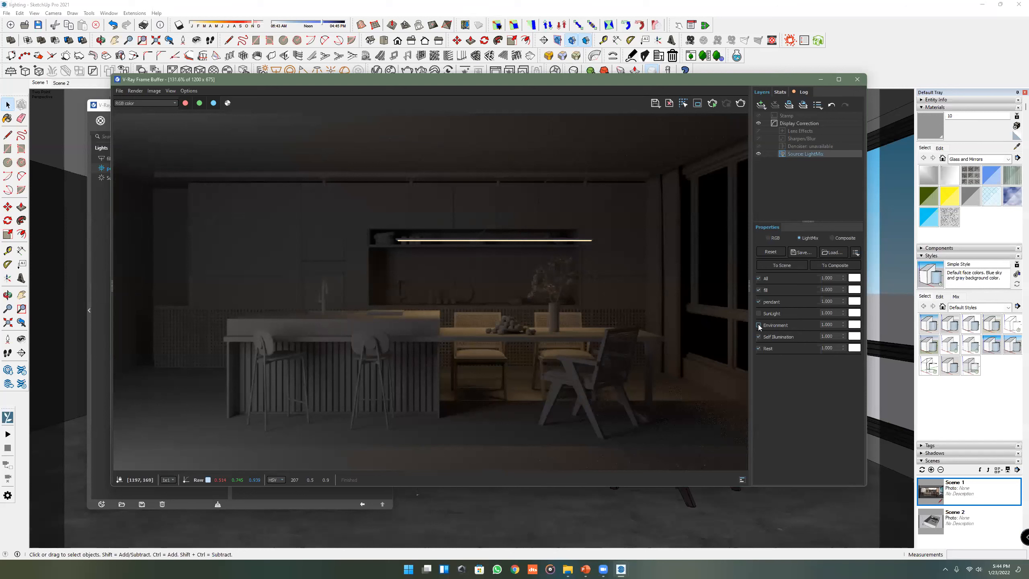
left_click(759, 325)
left_click(758, 325)
left_click(758, 325)
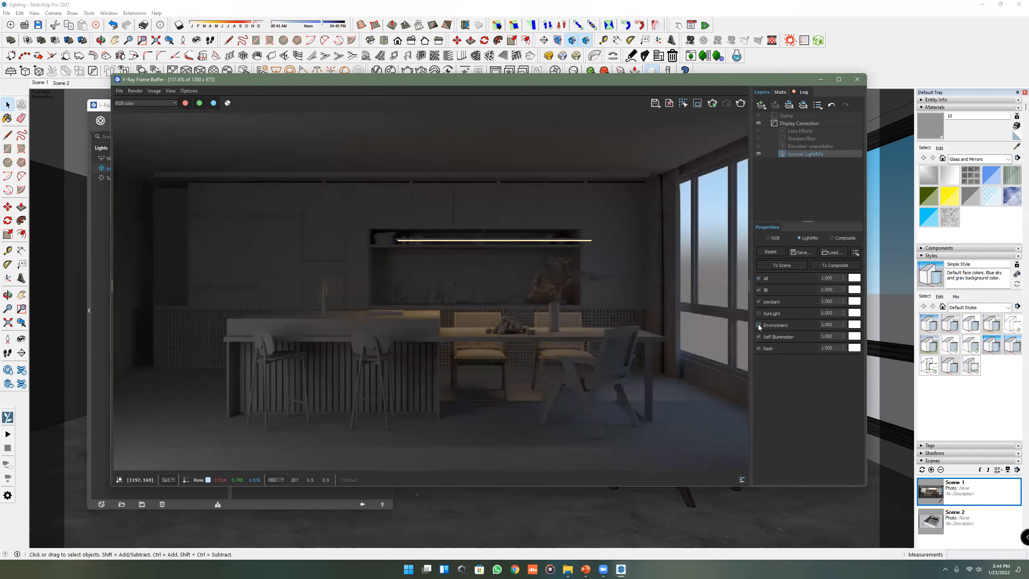
left_click(758, 325)
left_click(758, 325)
left_click(759, 325)
left_click(759, 325)
left_click(759, 325)
left_click(759, 325)
left_click_drag(645, 84, 652, 75)
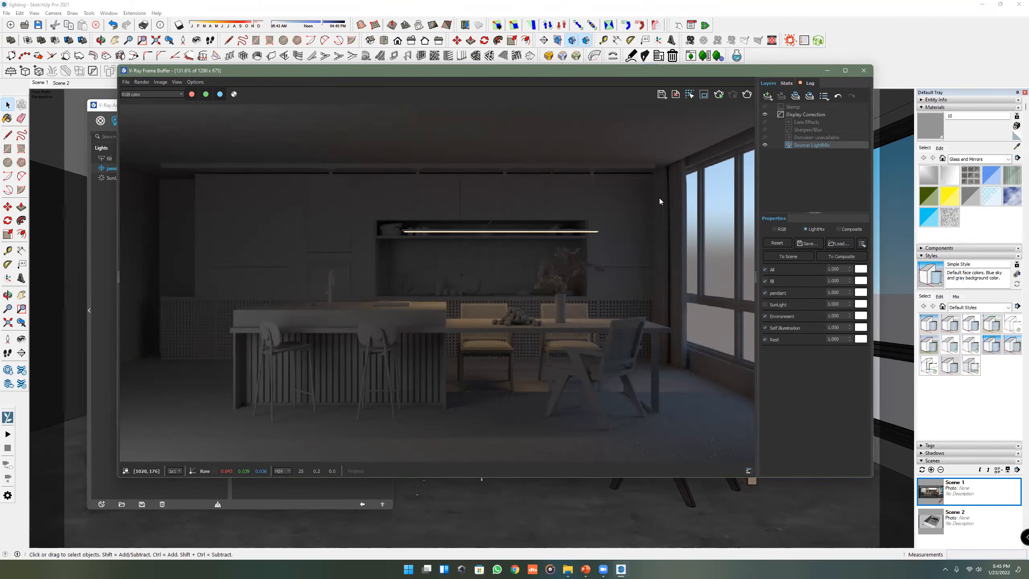
left_click(765, 316)
left_click(765, 316)
- Disable all LightMix sources, preview SunLight alone and combined with Environment, and leave only Environment enabled
left_click(764, 269)
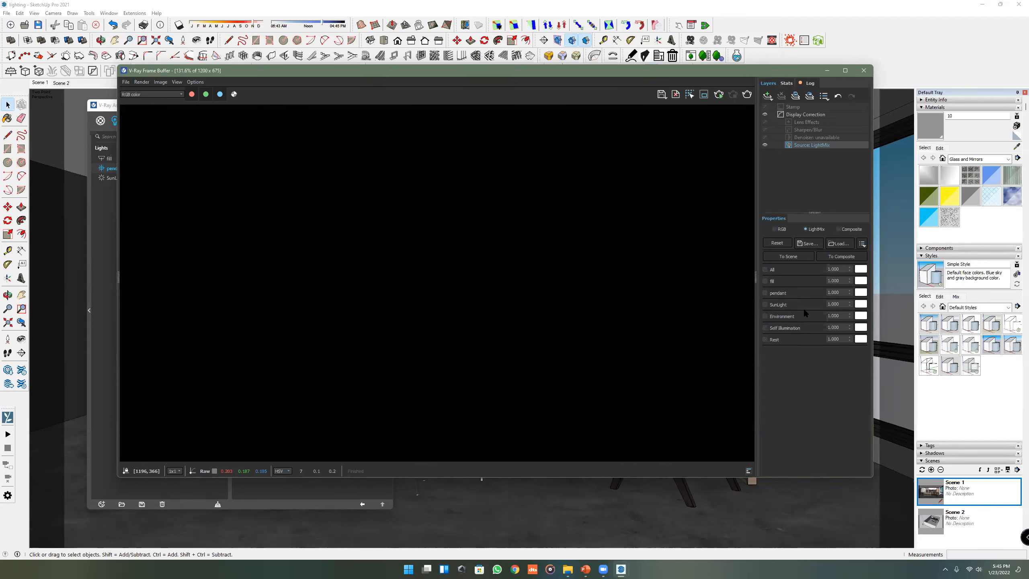
left_click(764, 304)
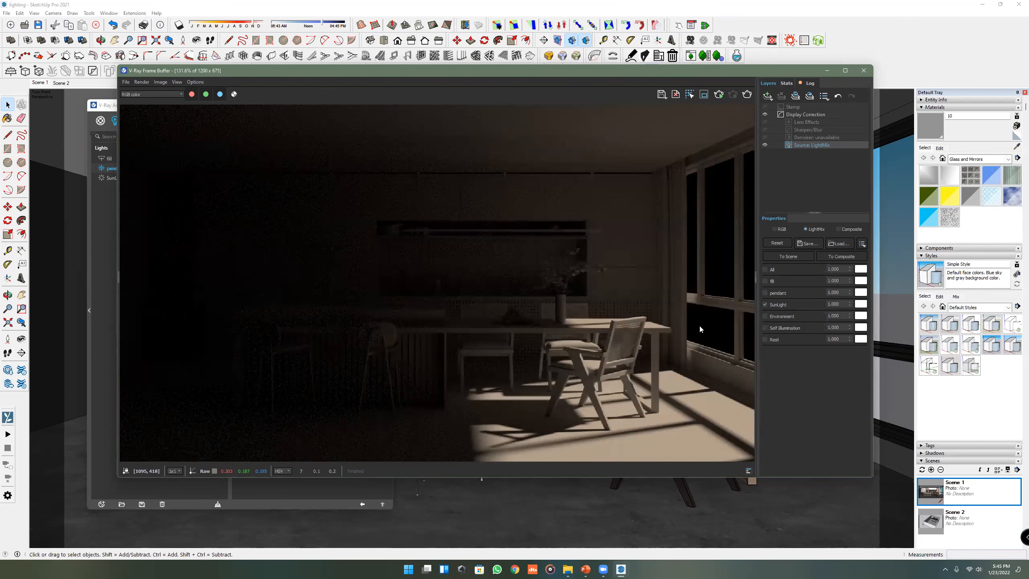
left_click(764, 316)
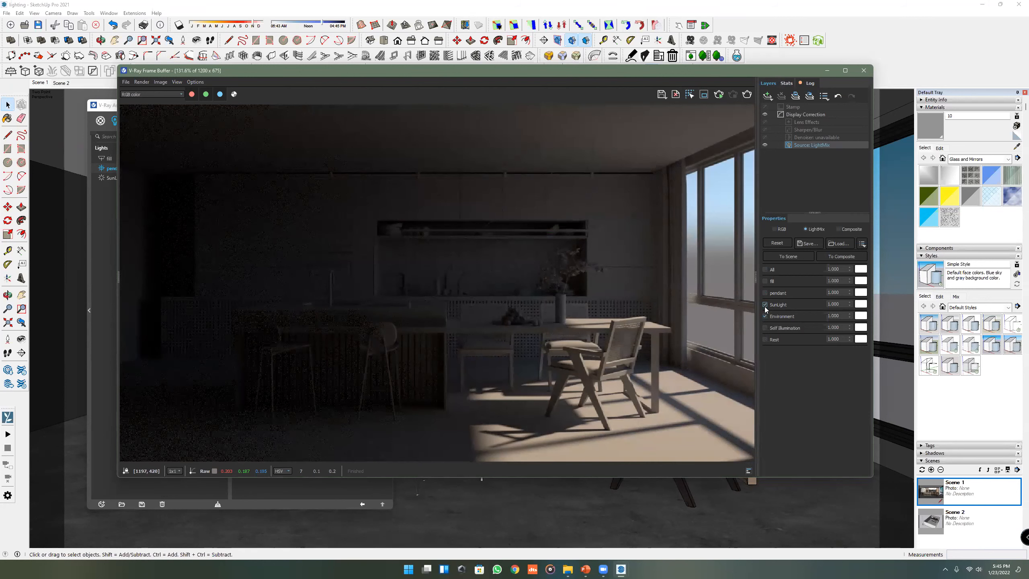
left_click(764, 304)
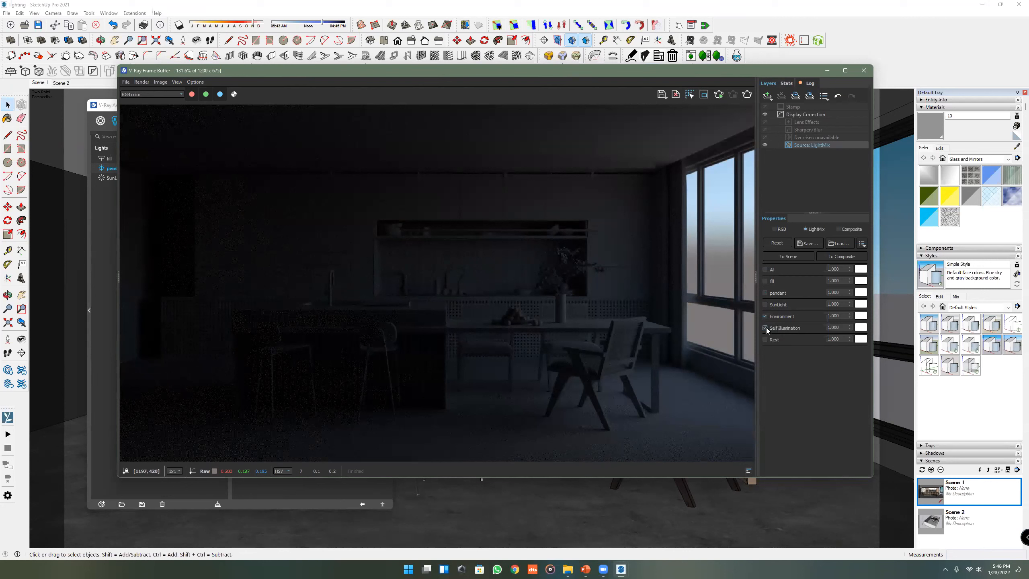
- Check the Self Illumination and Rest contributions in the LightMix, and enable the fill and pendant lights alongside Environment
left_click(765, 327)
left_click(765, 339)
left_click(764, 339)
left_click(765, 339)
left_click(765, 280)
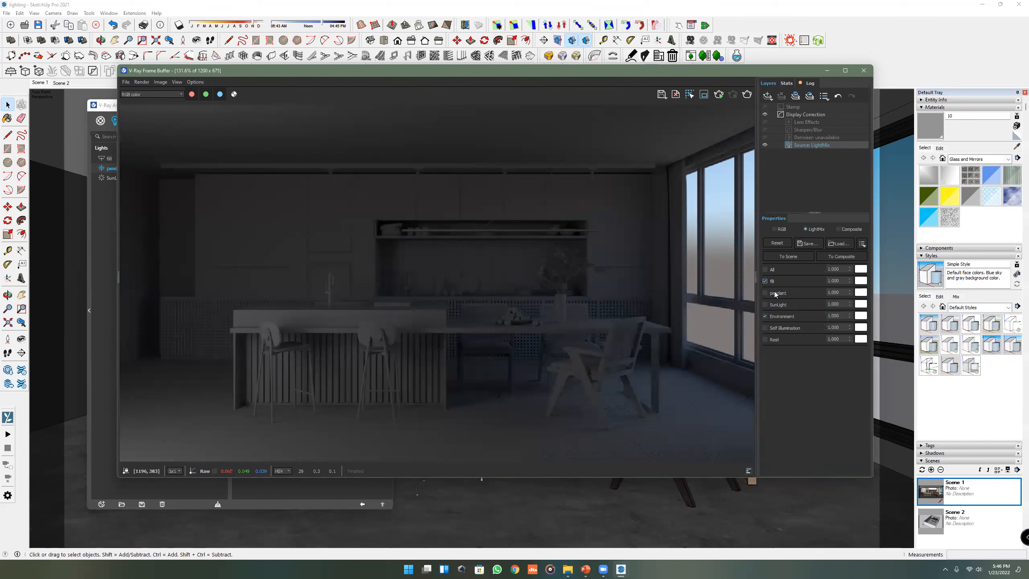
left_click(765, 293)
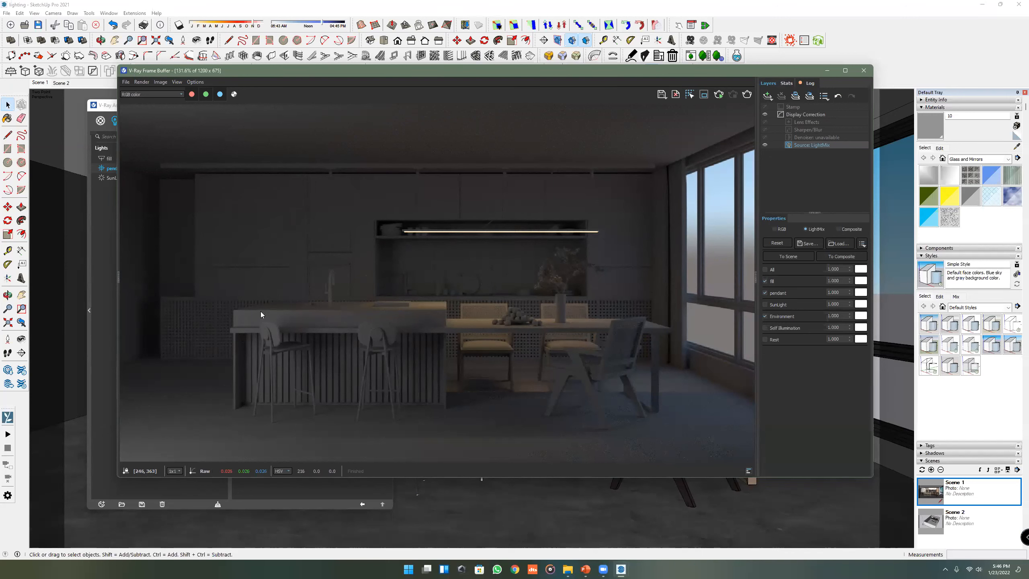
- Examine the dark perforated cabinets and island seating in the render up close, and minimize the frame buffer
scroll(153, 326, "up", 2)
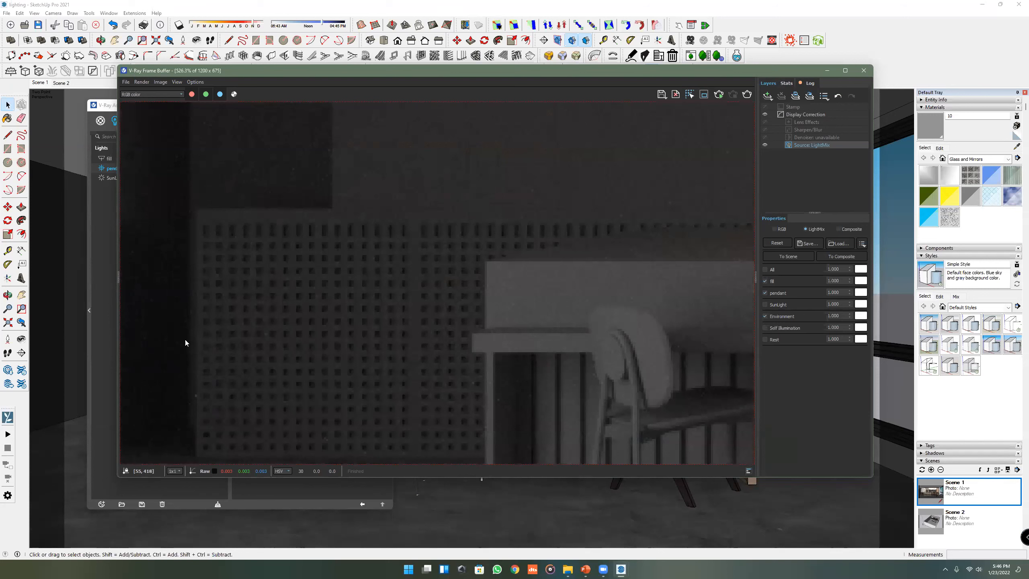
scroll(259, 386, "down", 2)
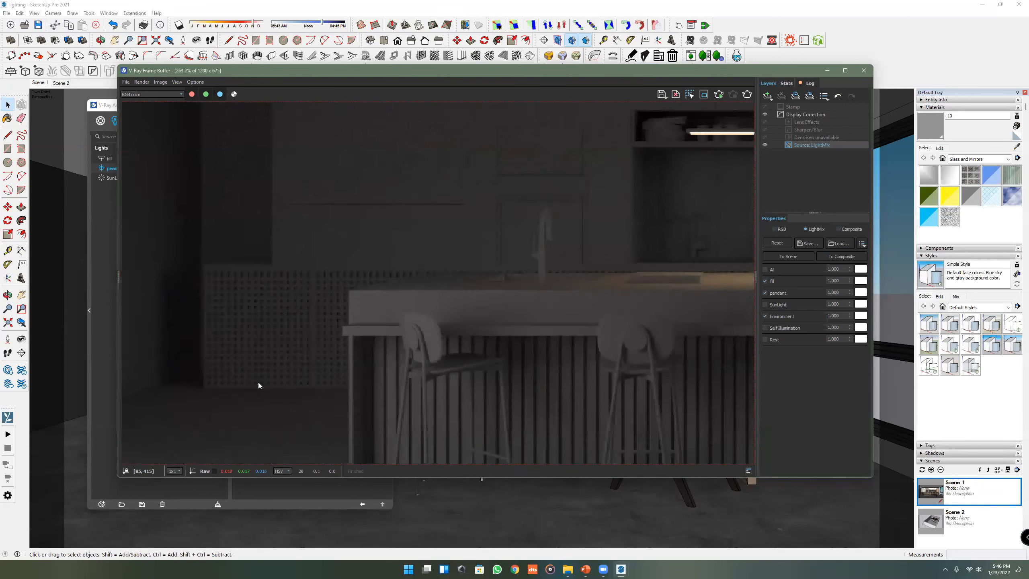
scroll(528, 307, "up", 1)
scroll(528, 306, "down", 1)
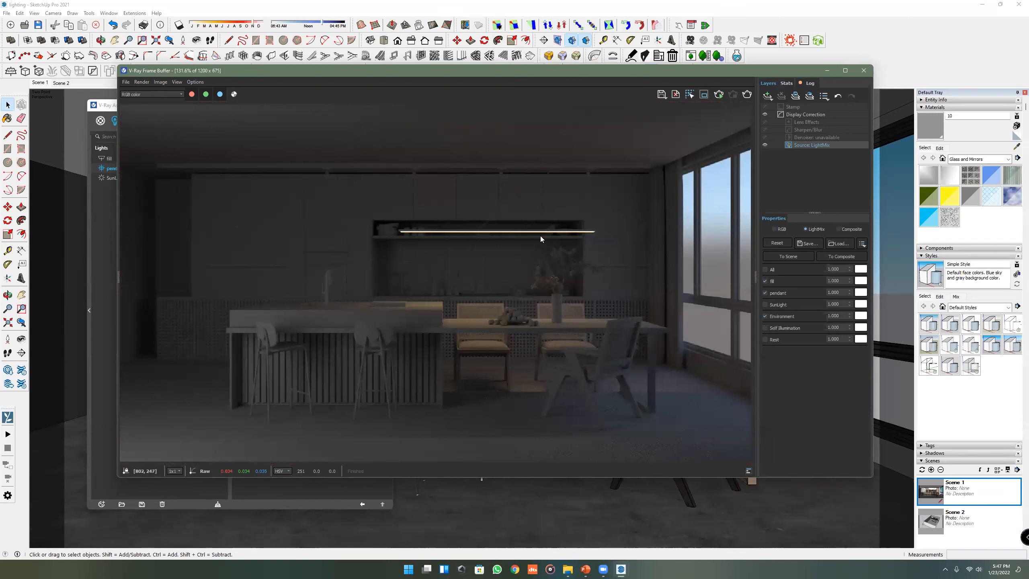
left_click(826, 73)
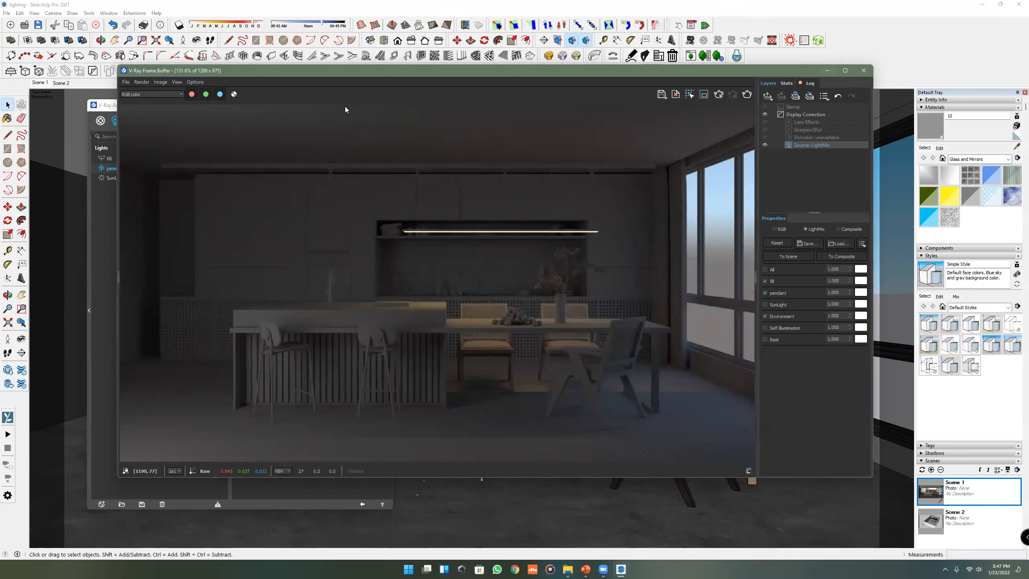
- Draw a thin V-Ray rectangle light, about 111.75 by 2.28 in size, along the shelf's underside above the patterned backsplash
middle_click_drag(504, 282, 491, 290)
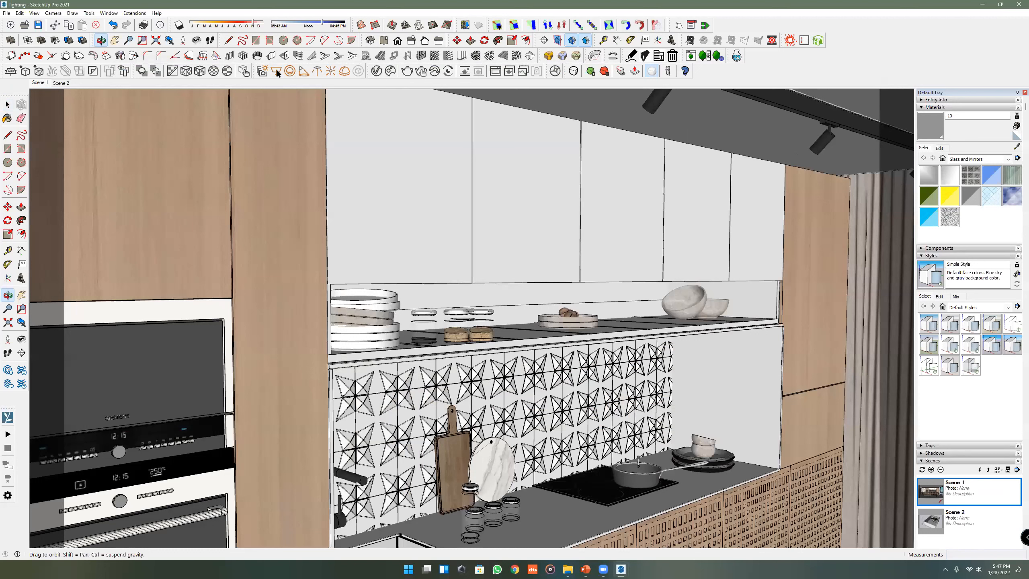
left_click(276, 70)
scroll(368, 276, "up", 5)
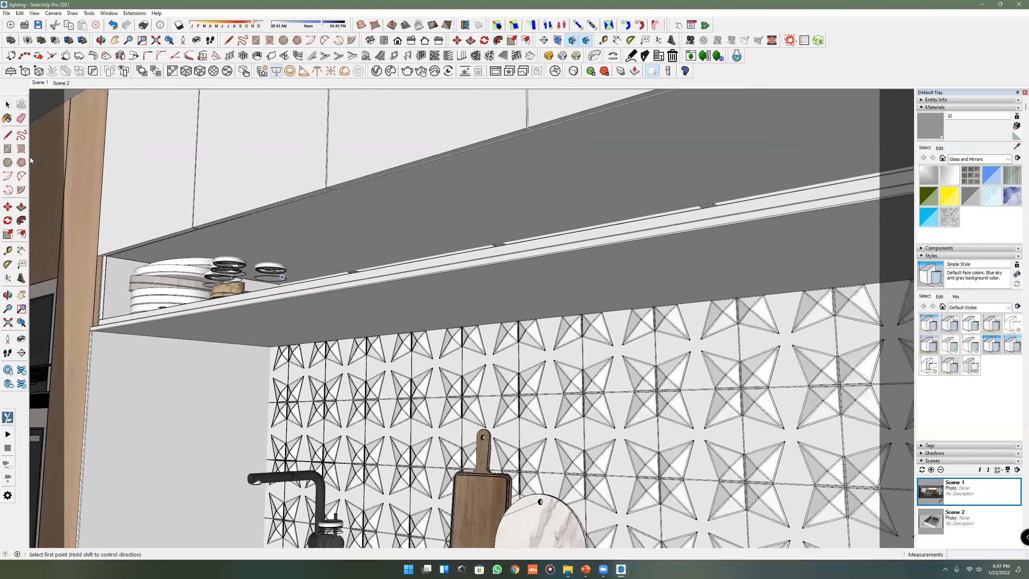
key("space")
scroll(579, 365, "up", 5)
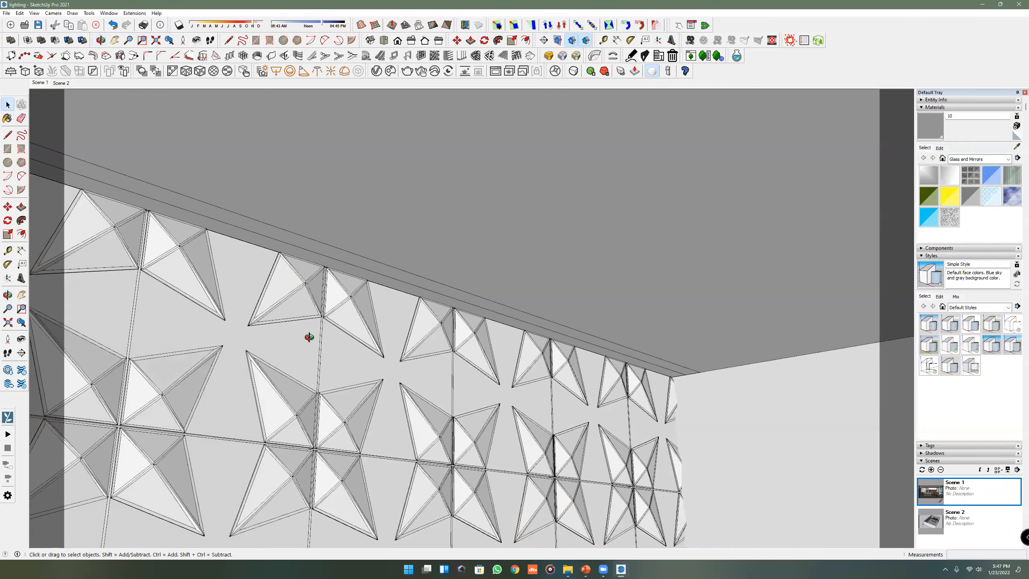
scroll(280, 342, "down", 3)
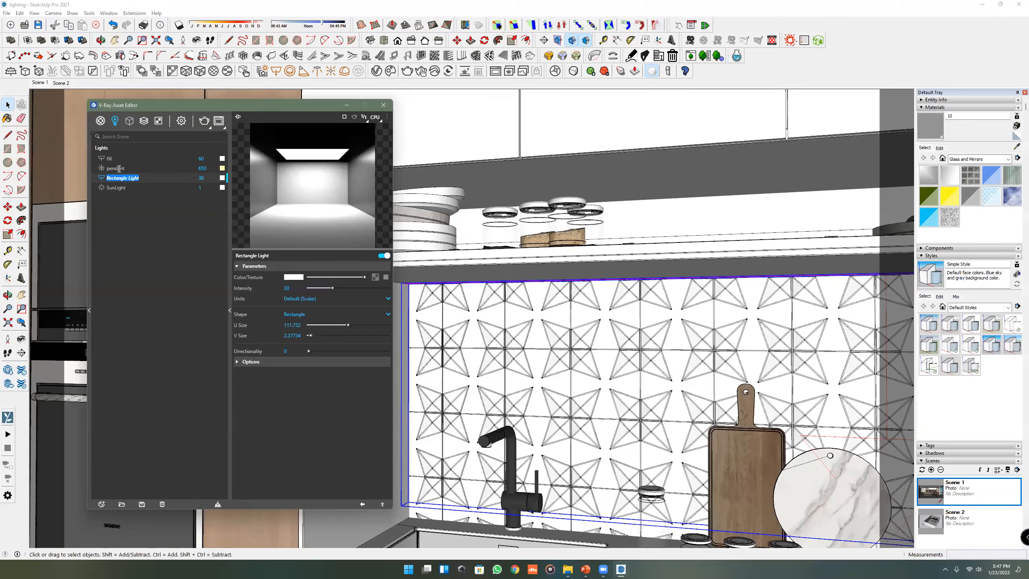
- Rename the new rectangle light "pantry top LED" and give it a warm yellow color, about RGB 1, 0.78, 0.39
type("LED")
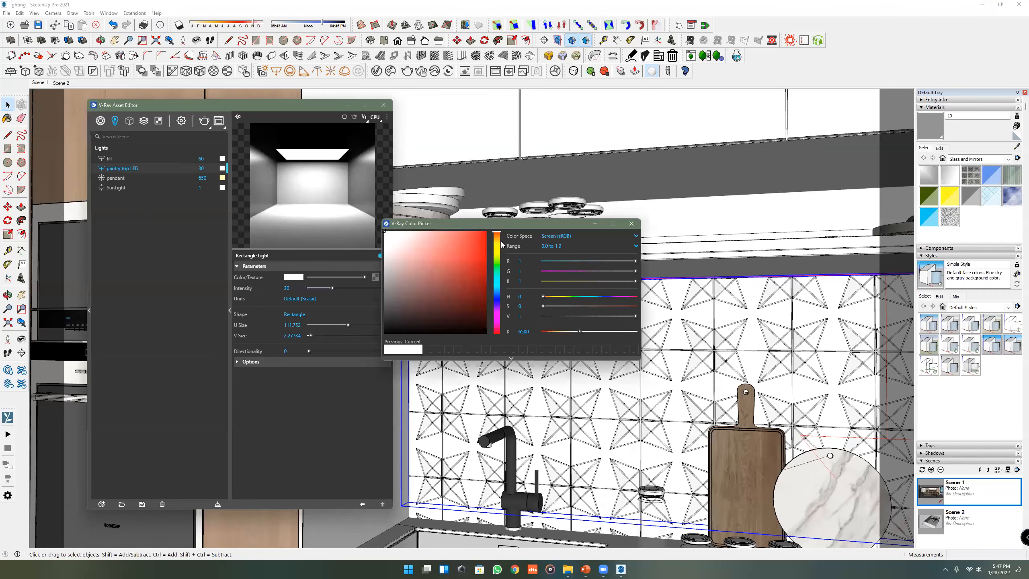
left_click_drag(503, 243, 503, 241)
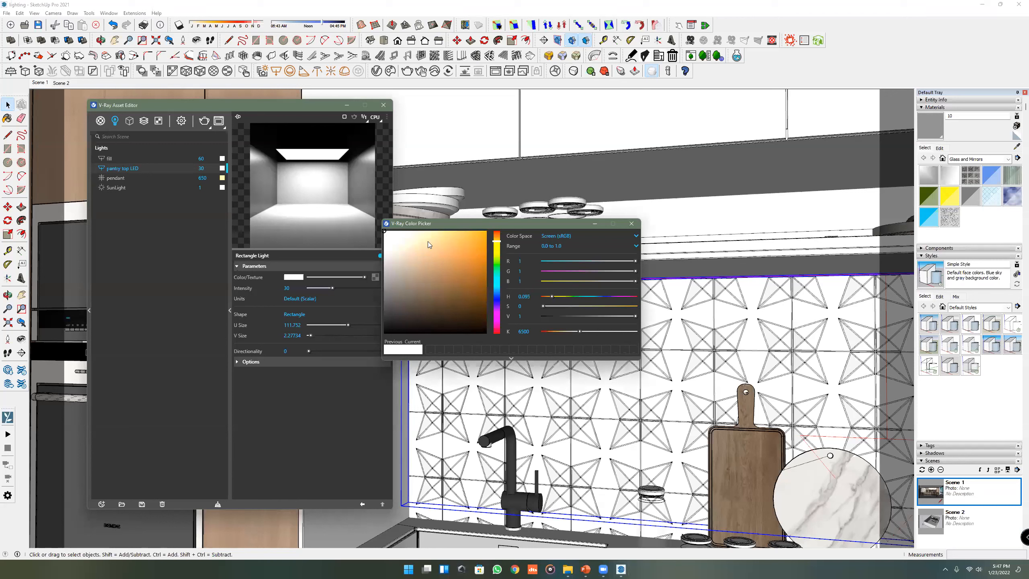
left_click_drag(428, 241, 450, 225)
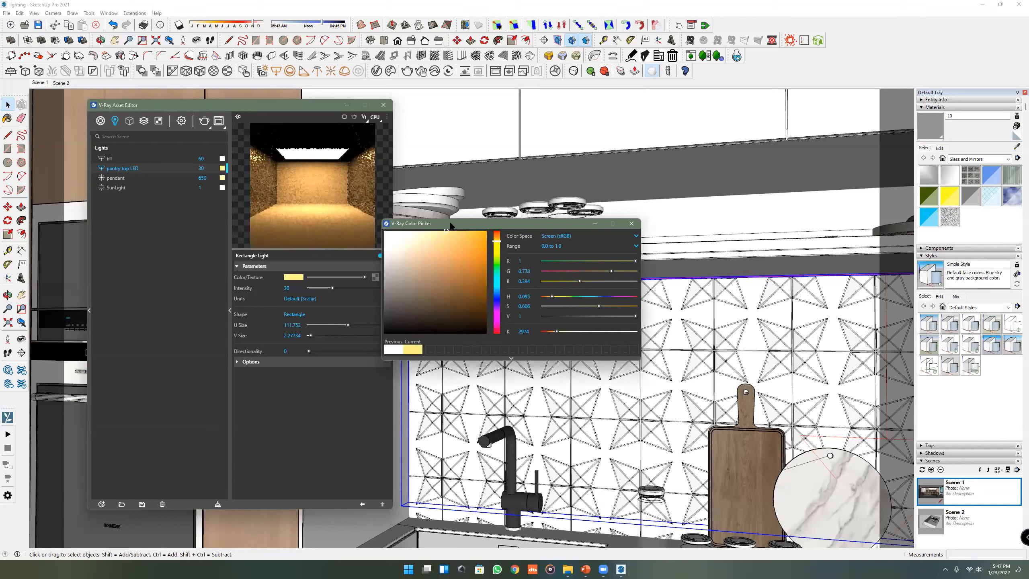
left_click(629, 224)
- Expand the pantry top LED light's options and make the light invisible
left_click(271, 363)
left_click(288, 372)
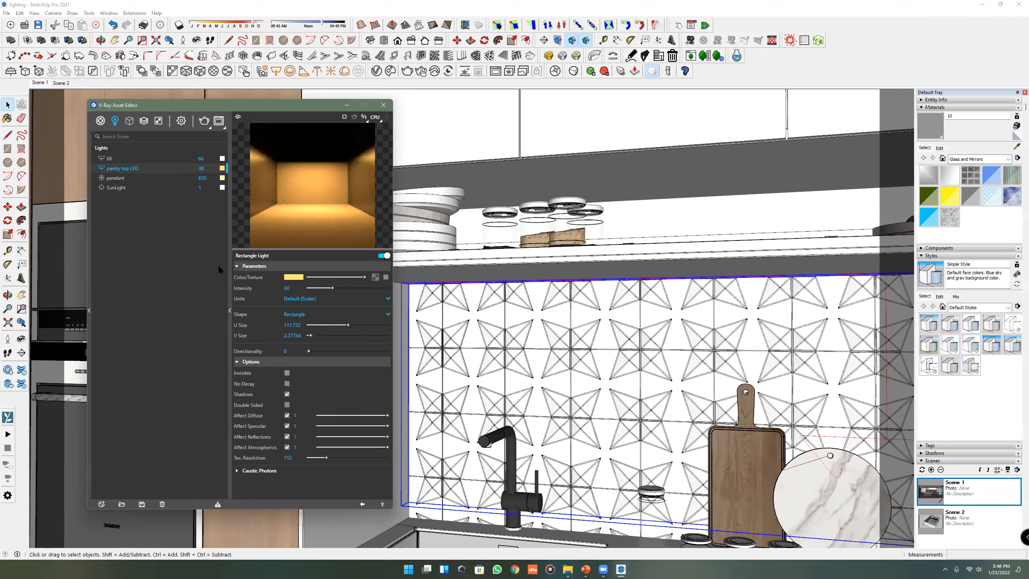
left_click(287, 373)
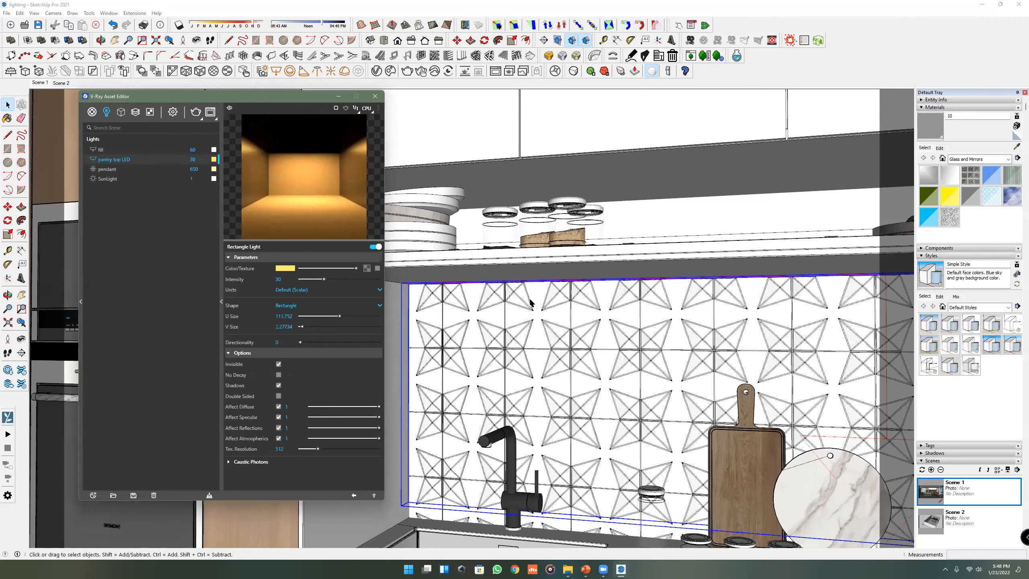
- Draw a thin V-Ray rectangle light, about 1.6 wide, under the island countertop along the slatted front, and shift it 9/16" toward the marble end panel
scroll(524, 312, "up", 1)
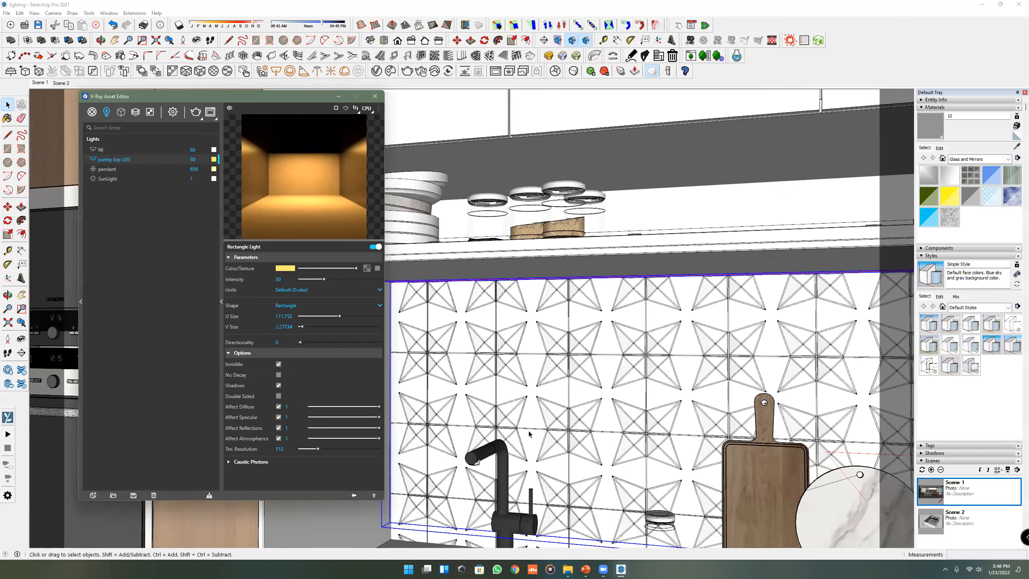
scroll(526, 431, "up", 1)
middle_click_drag(489, 347, 604, 260)
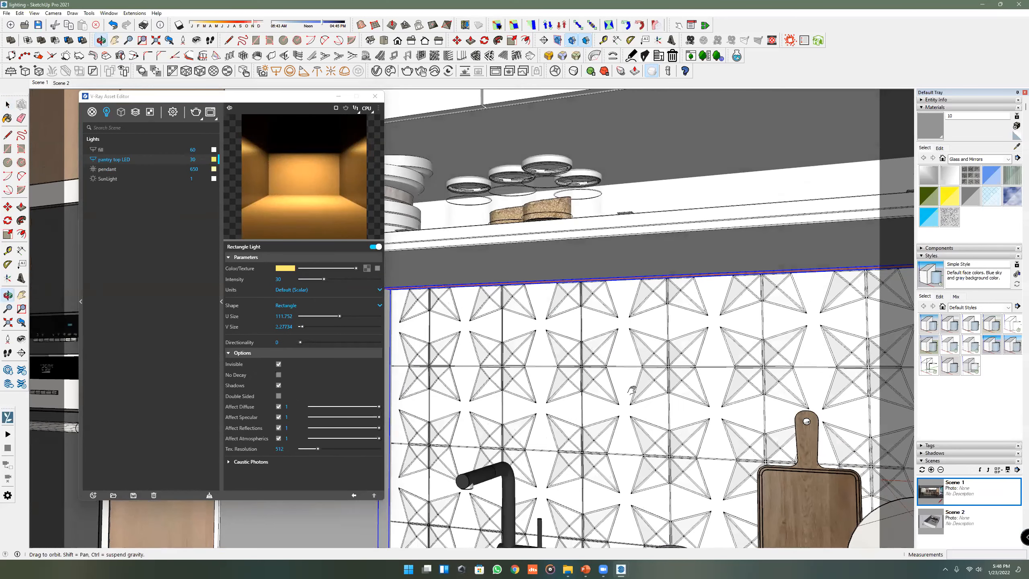
middle_click_drag(554, 194, 567, 308, "shift")
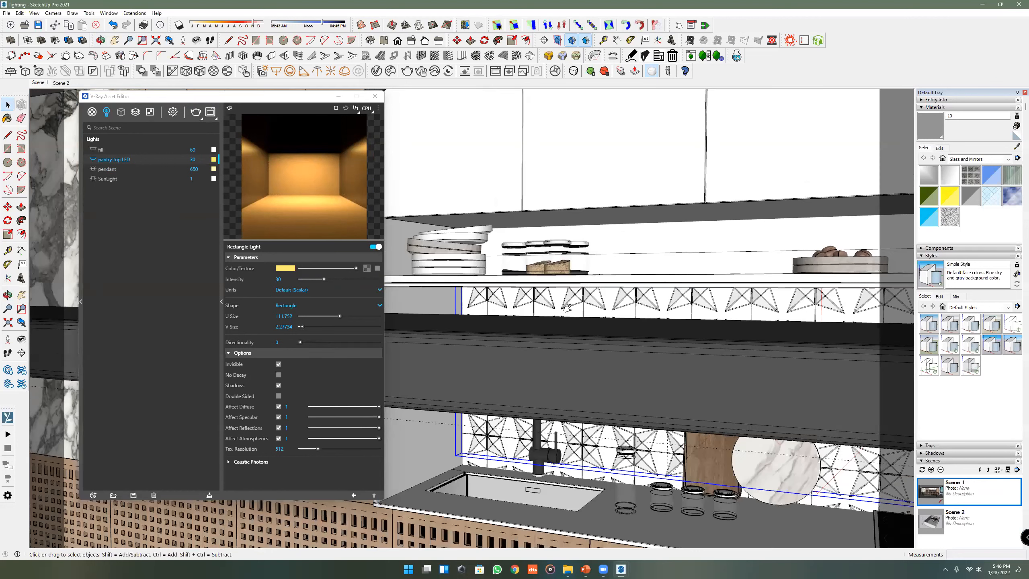
middle_click_drag(610, 262, 734, 291, "shift")
middle_click_drag(734, 291, 632, 308)
middle_click_drag(564, 359, 481, 326)
mouse_move(416, 201)
middle_mouse_down()
mouse_move(462, 279)
mouse_move(511, 297)
mouse_move(459, 301)
mouse_move(431, 191)
middle_mouse_up()
left_click(374, 96)
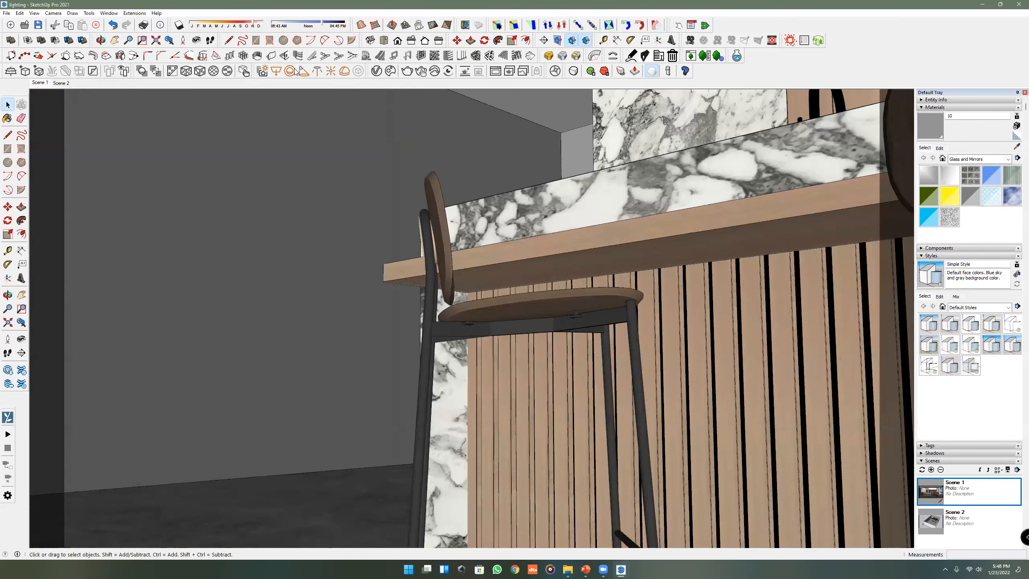
left_click(276, 72)
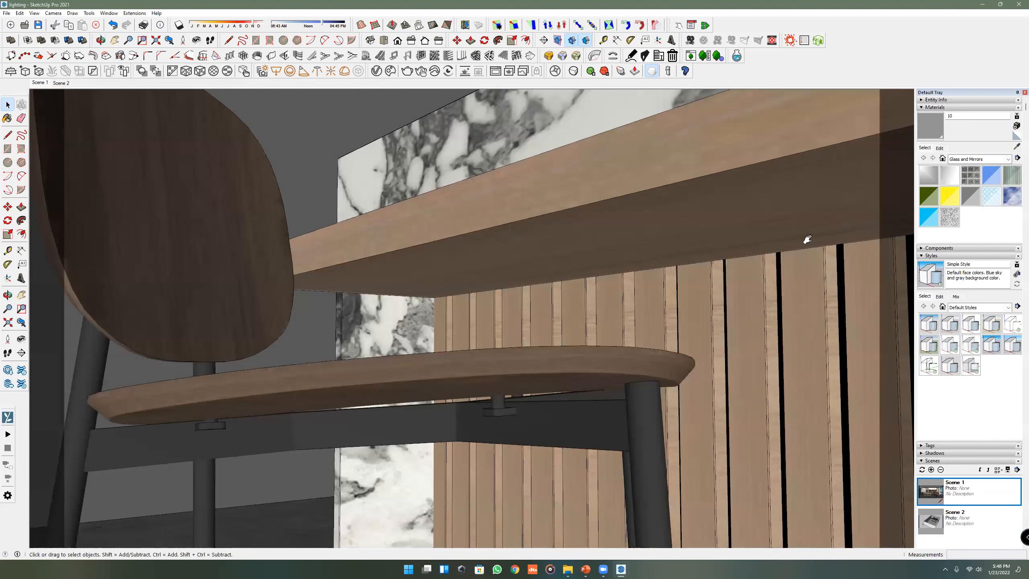
middle_click_drag(578, 261, 672, 289)
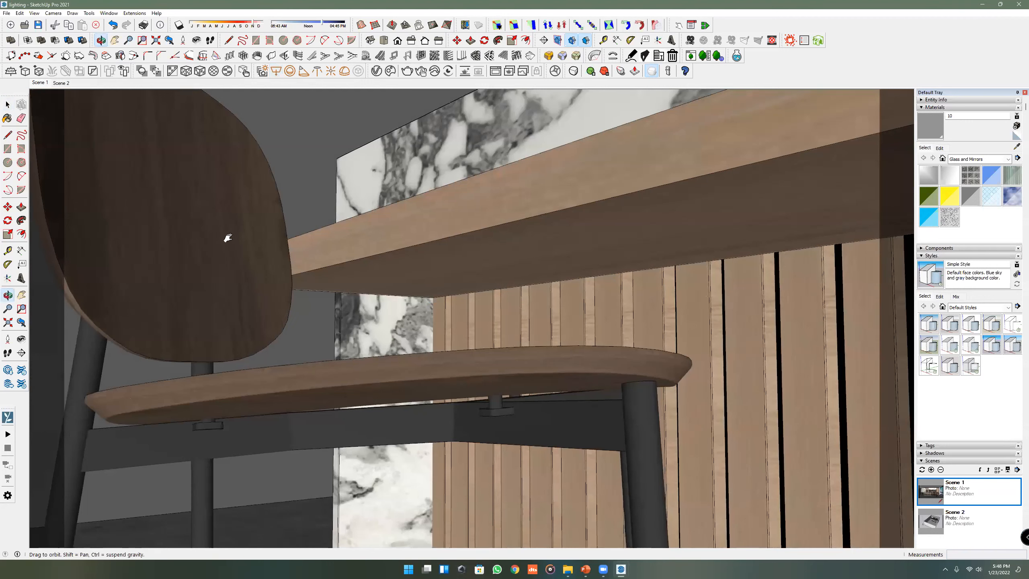
middle_click_drag(678, 251, 346, 233)
scroll(537, 263, "up", 4)
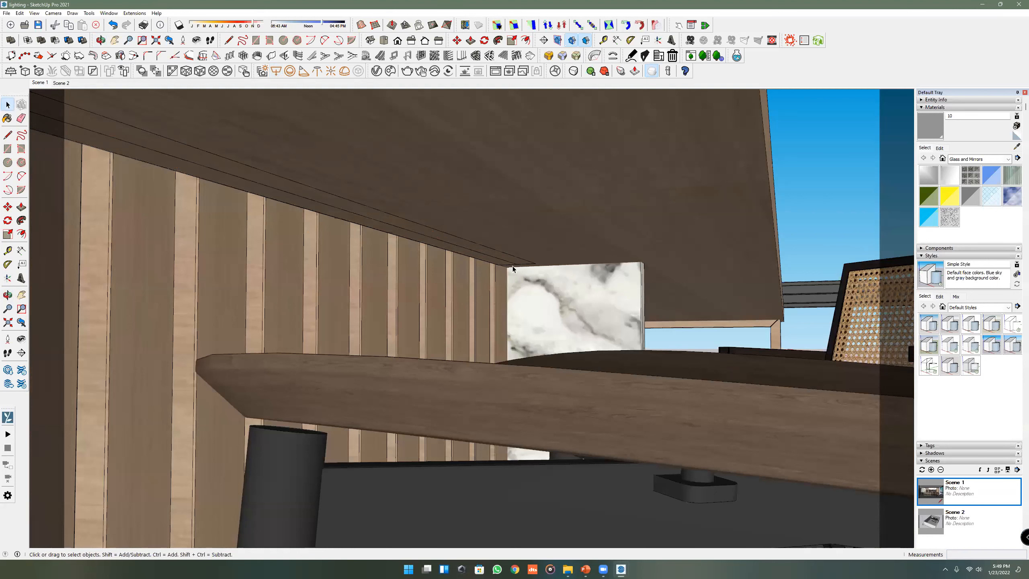
left_click(476, 286)
middle_click_drag(333, 288, 387, 193)
key("m")
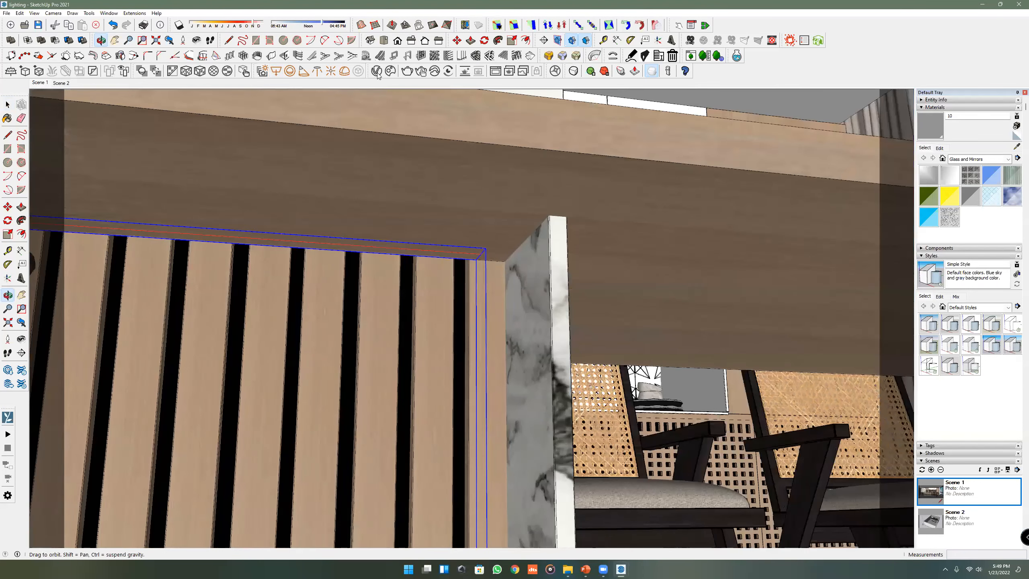
- Rename the new rectangle light under the island countertop as "led table" in the V-Ray light list
left_click(377, 72)
left_click(121, 180)
left_click(121, 180)
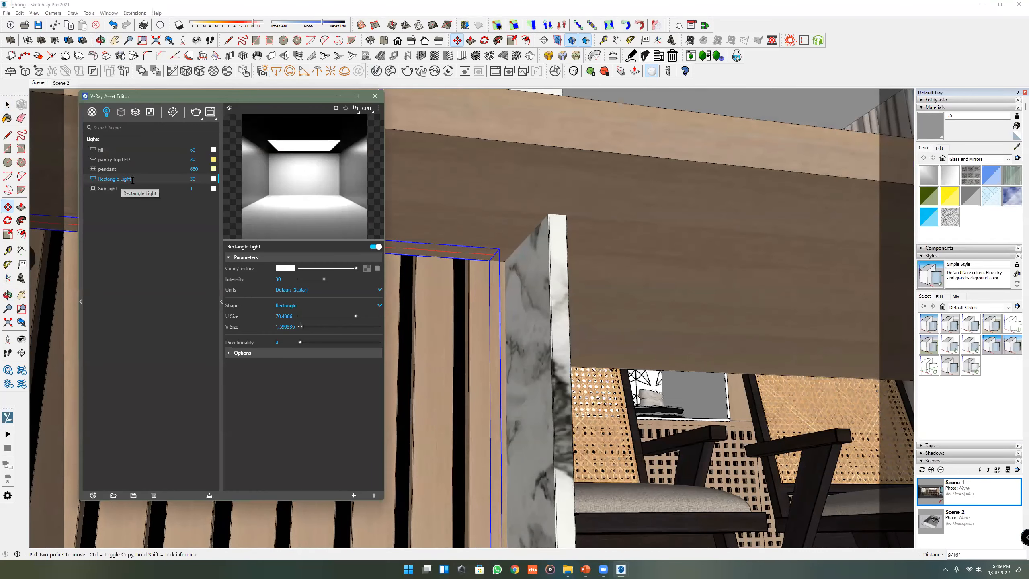
key("BackSpace")
type("led to")
- Expand the led table light's options and give it a pale warm yellow color, about RGB 1, 0.816, 0.55
left_click(245, 354)
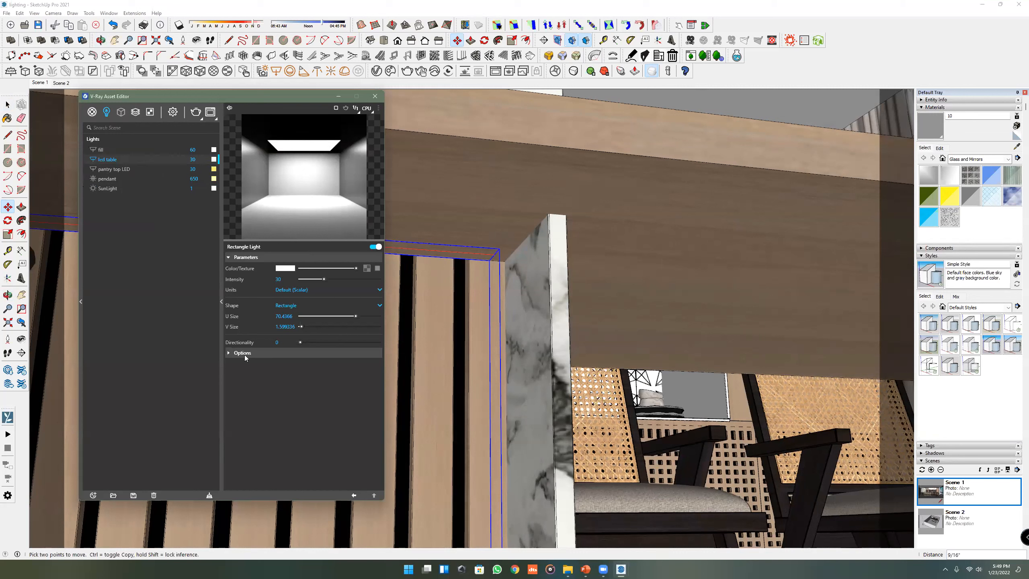
left_click(286, 268)
left_click_drag(501, 235, 499, 241)
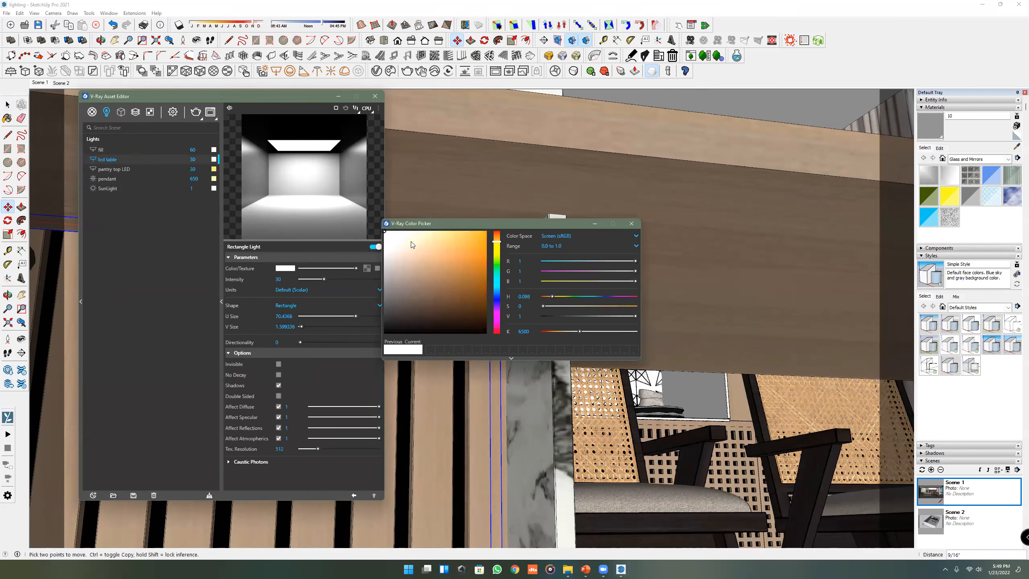
left_click(424, 231)
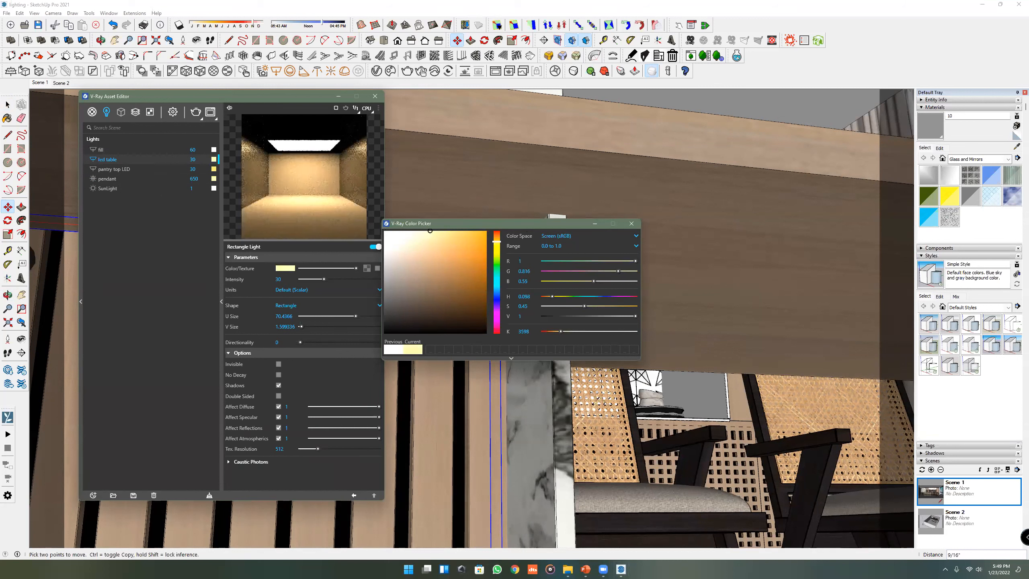
left_click(631, 223)
left_click(8, 105)
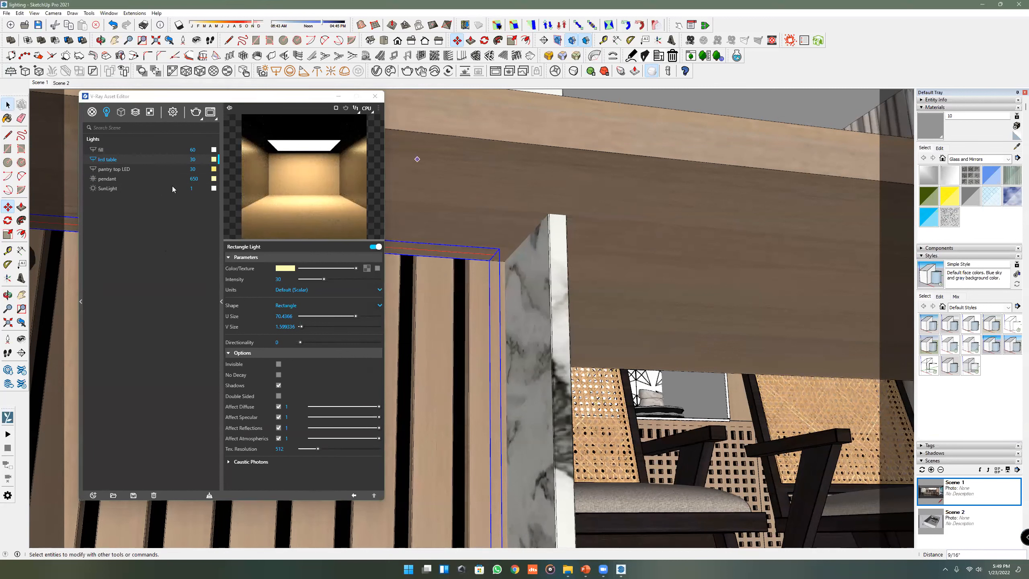
- Set the intensity of both the pantry top LED and led table lights to 80
left_click(156, 167)
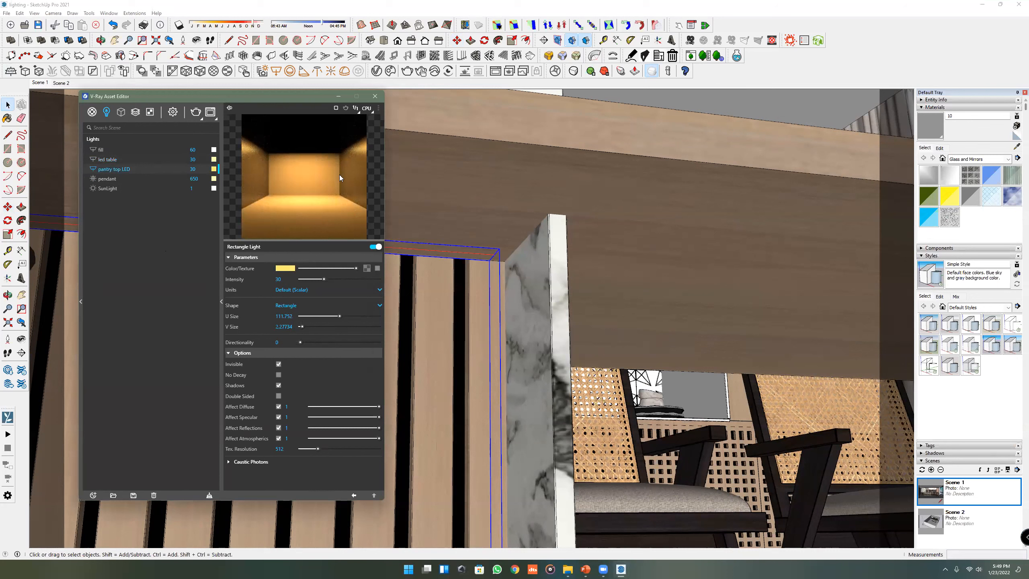
type("80")
left_click(190, 160)
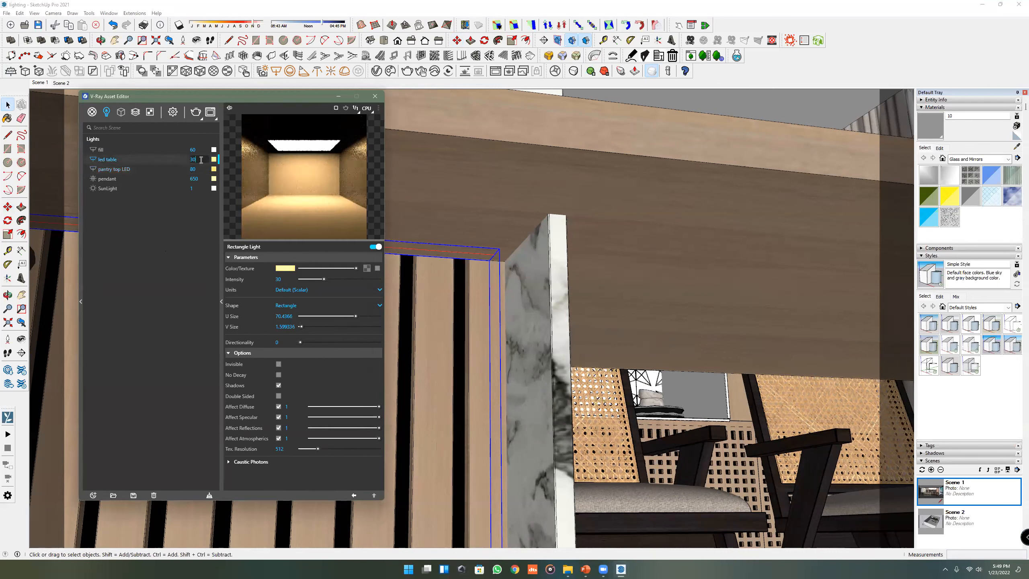
left_click(189, 160)
type("80")
key("Return")
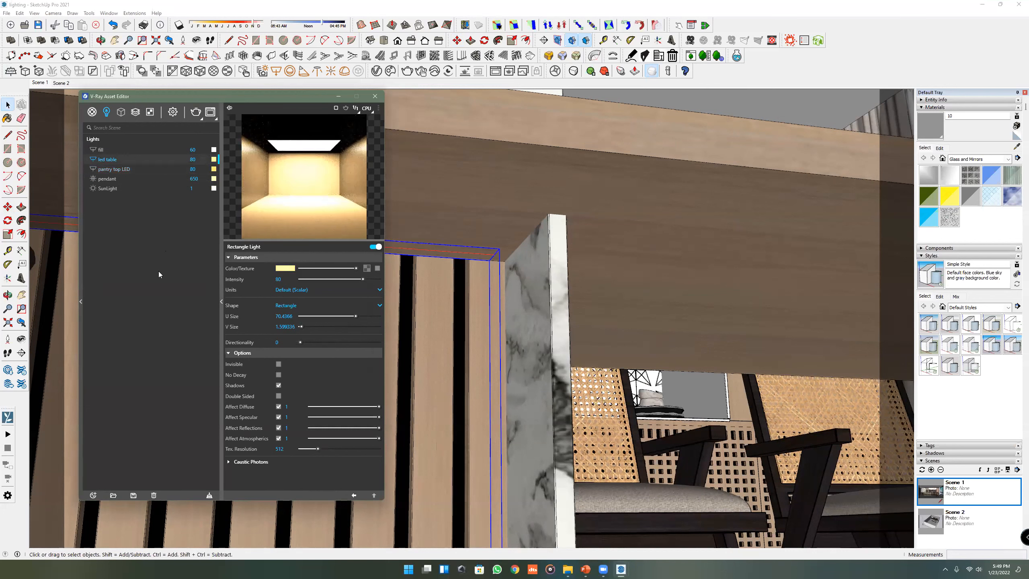
- Return to the Scene 1 view and render it in the V-Ray Frame Buffer
double_click(990, 487)
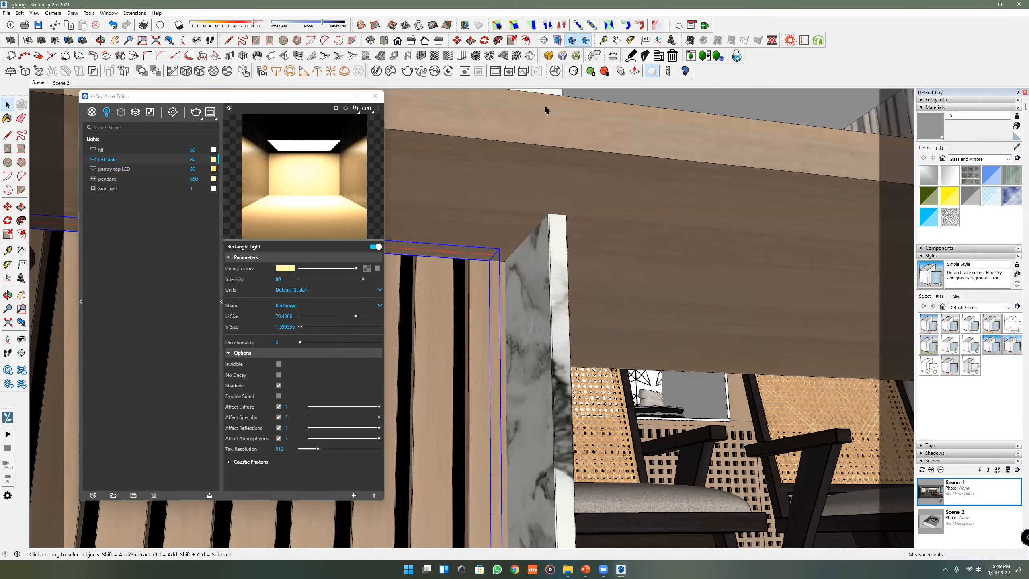
left_click(497, 71)
left_click(608, 25)
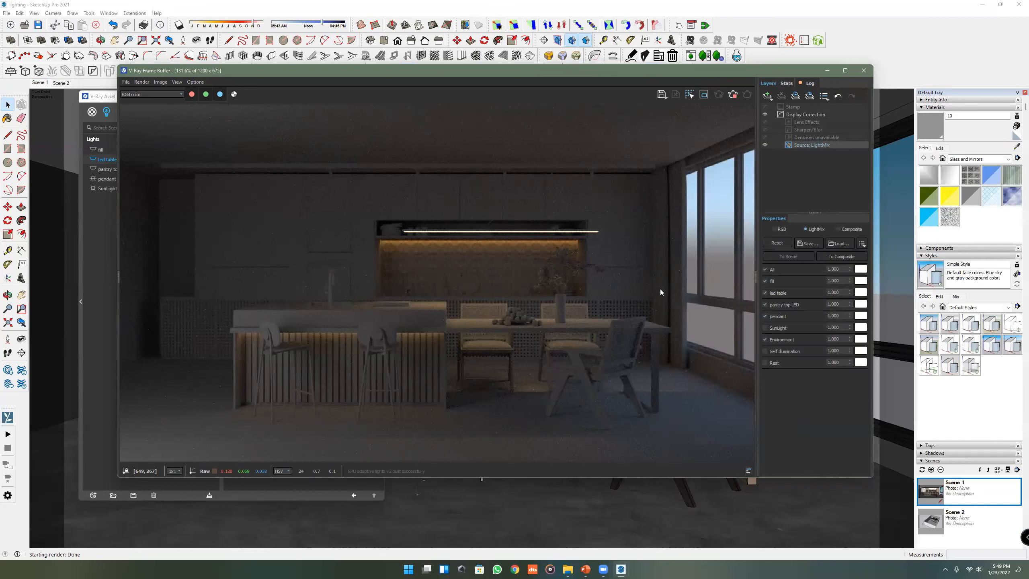
- Raise the led table light's LightMix multiplier, trying 2 and settling on 3
double_click(834, 293)
type("2")
key("Return")
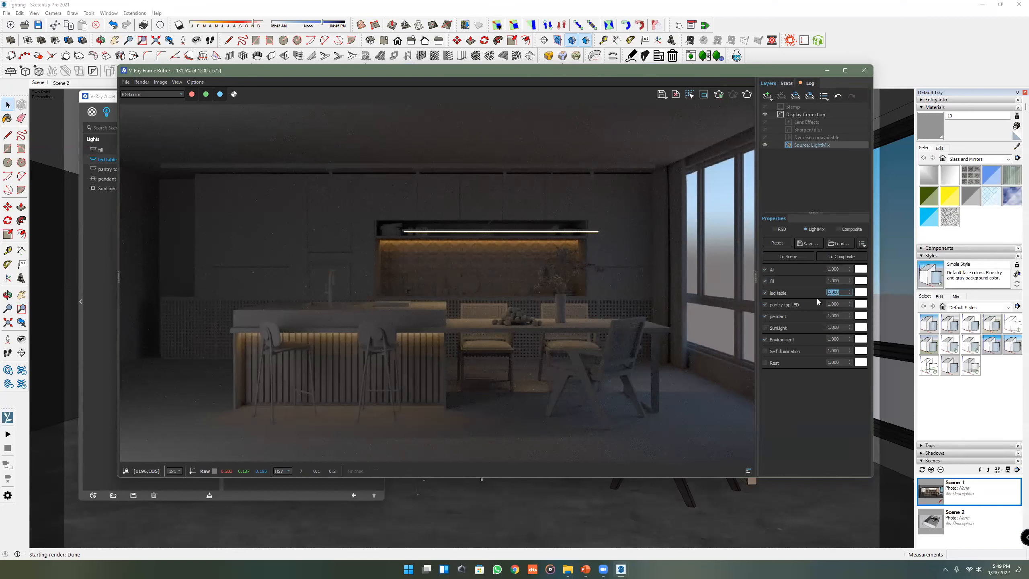
type("3")
key("Return")
left_click(833, 387)
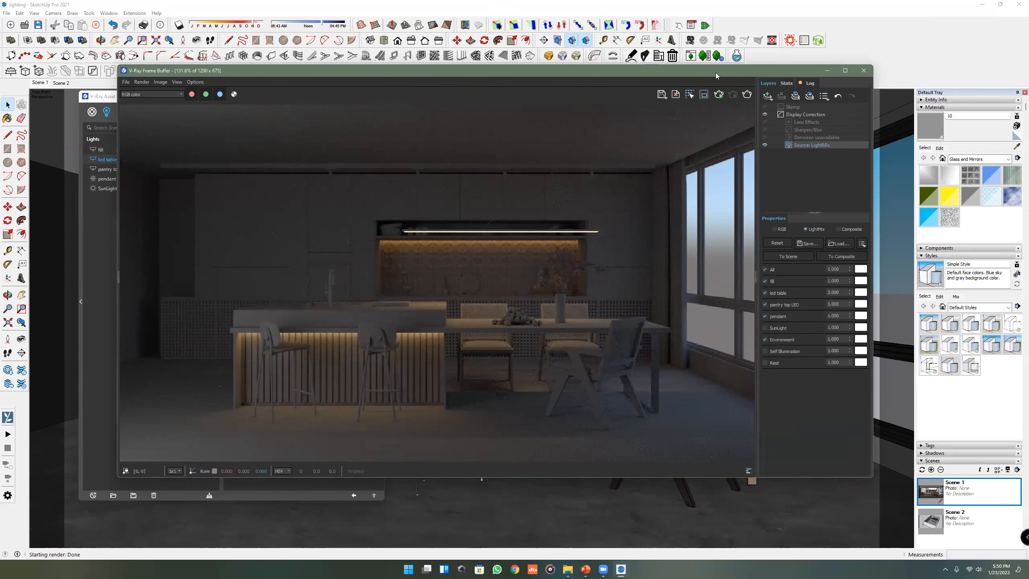
- Move the frame buffer window slightly and examine the LED strip lighting in the render at different zoom levels
left_click_drag(715, 73, 731, 76)
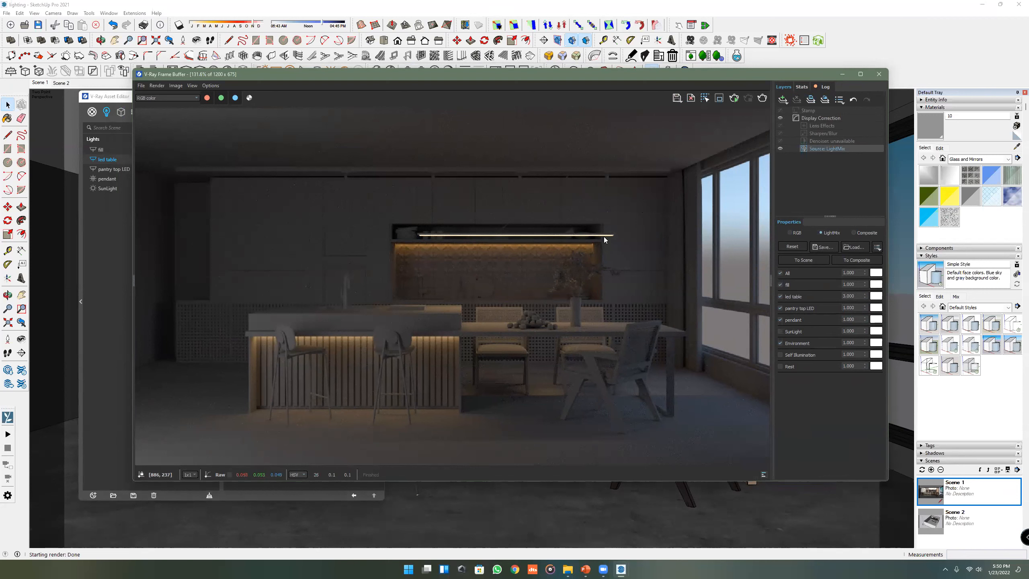
scroll(538, 284, "down", 3)
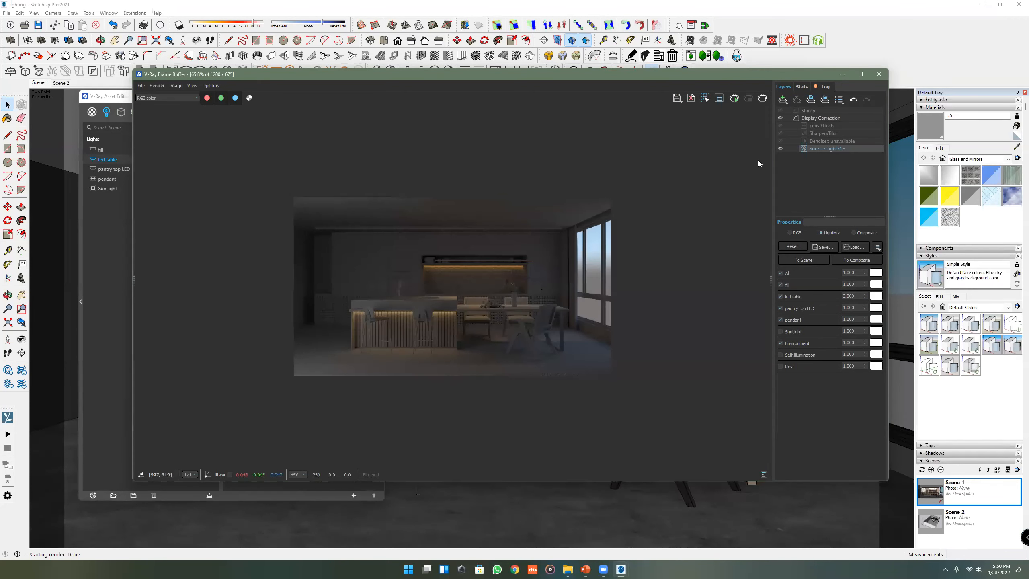
scroll(519, 153, "up", 3)
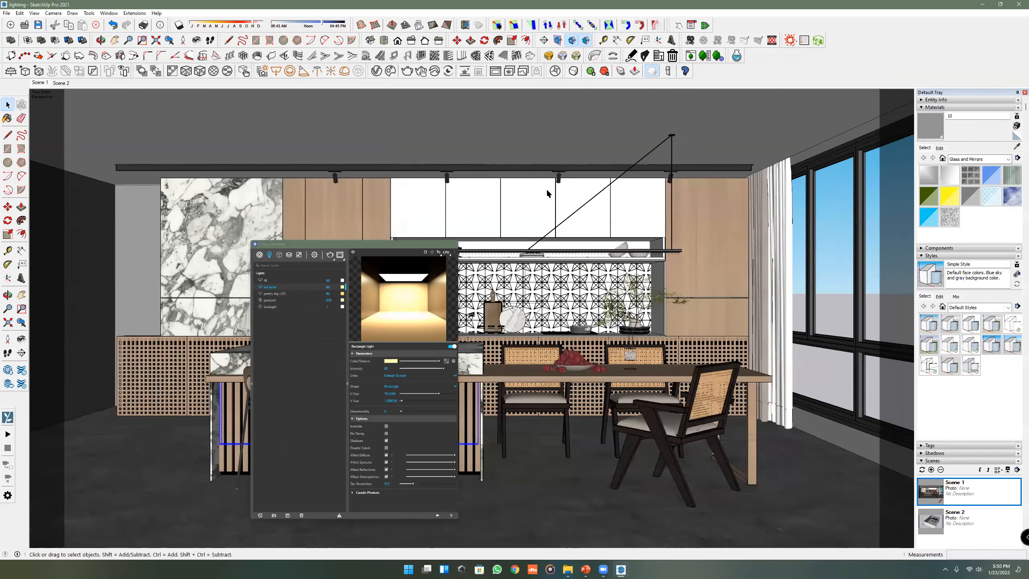
- Switch to File Explorer, find the ies folder under 3d warehouse lightings, and open iesguide.jpg to examine the numbered light patterns
scroll(547, 190, "up", 2)
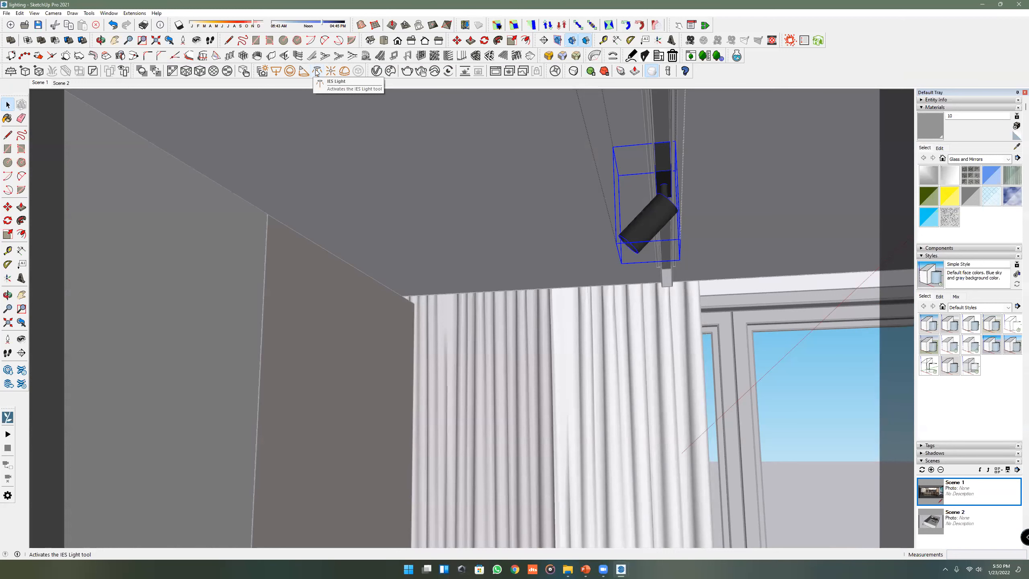
left_click(567, 569)
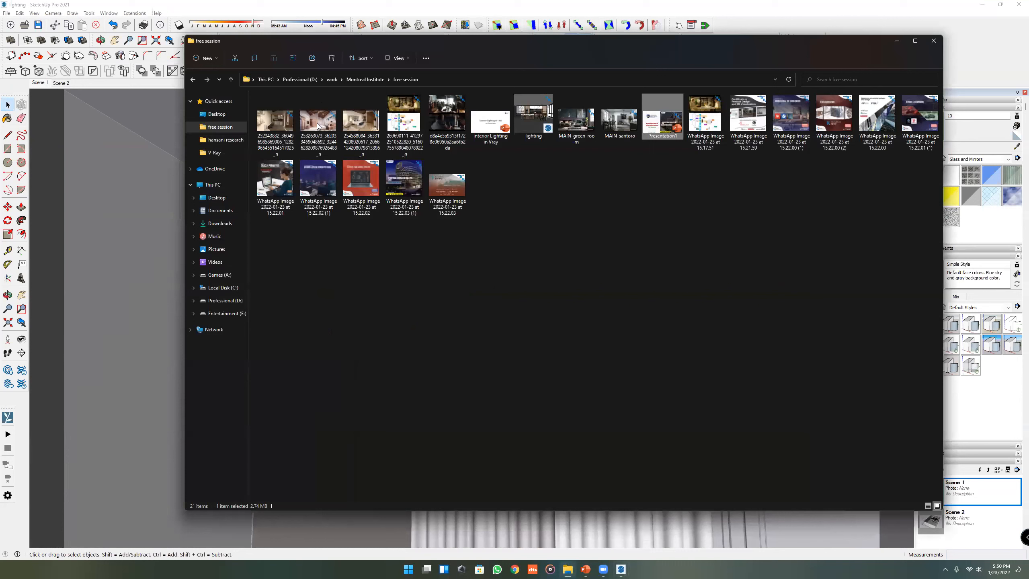
left_click(332, 79)
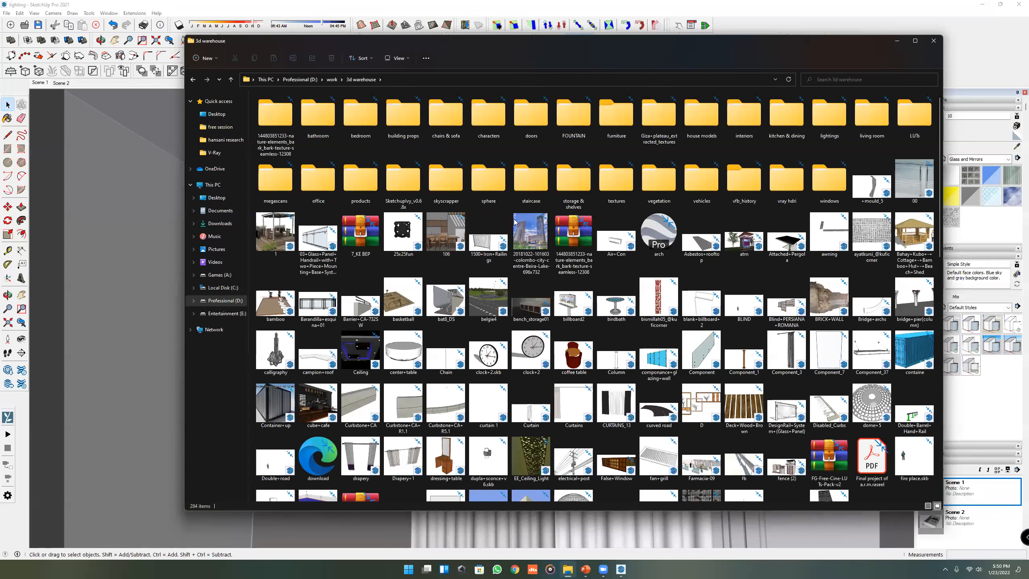
key("alt+Left")
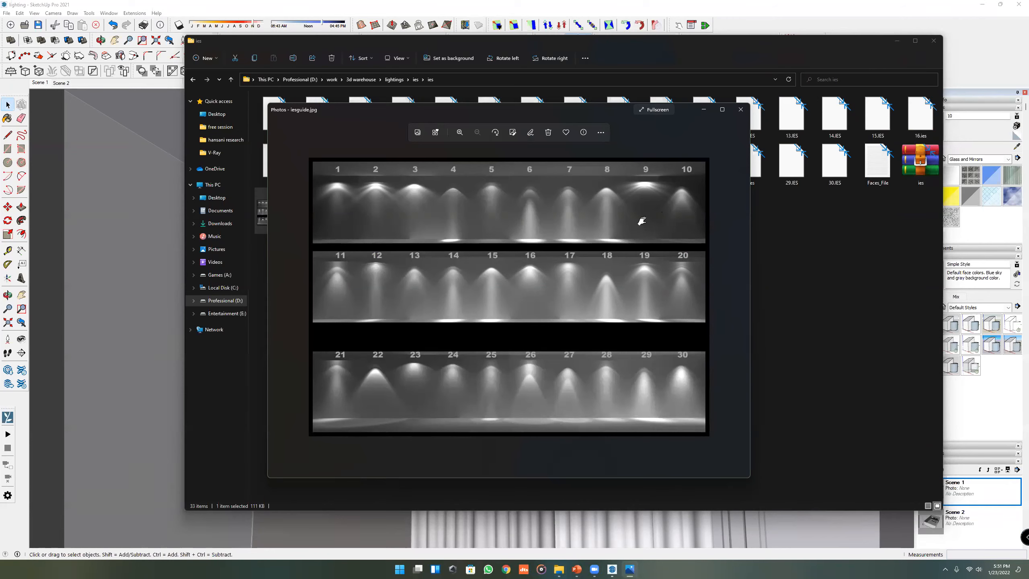
key("alt+Tab")
key("alt+Tab")
- Check the IES pattern guide against the ceiling spotlight and load 25.ies for a new V-Ray IES light
mouse_move(372, 133)
middle_mouse_down()
mouse_move(605, 381)
mouse_move(615, 445)
middle_mouse_up()
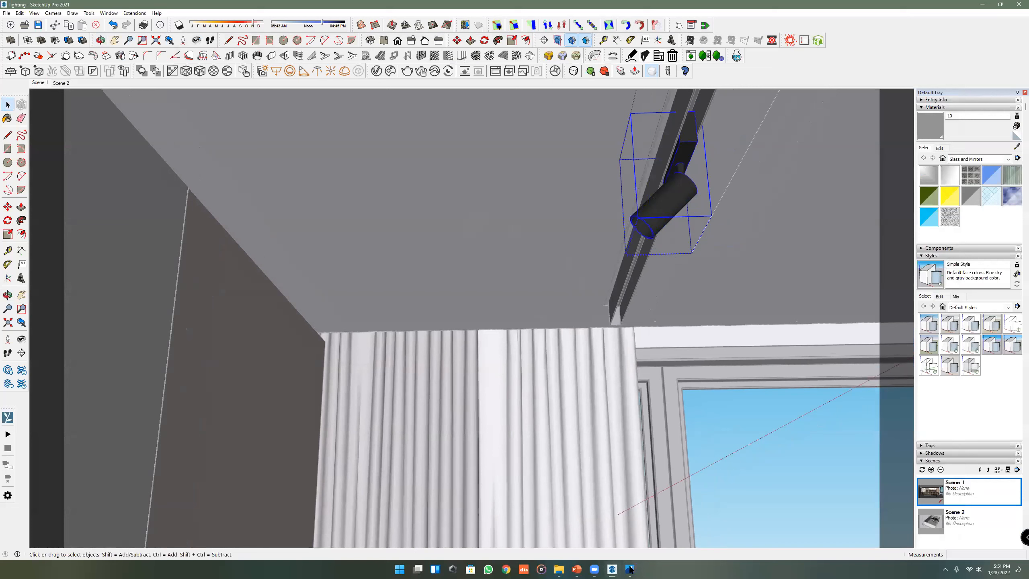
key("alt+Tab")
key("alt+Tab")
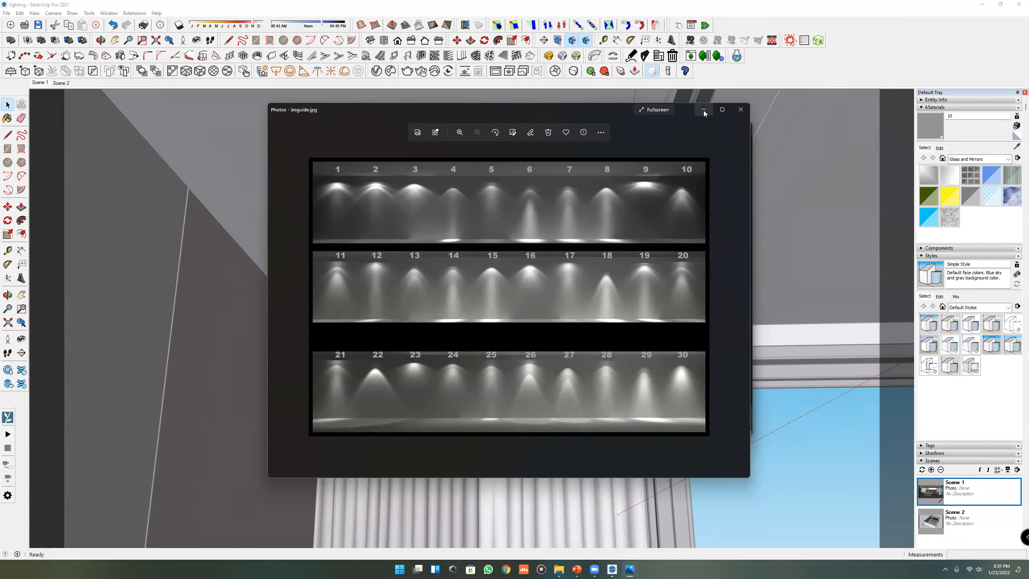
key("alt+Tab")
double_click(632, 287)
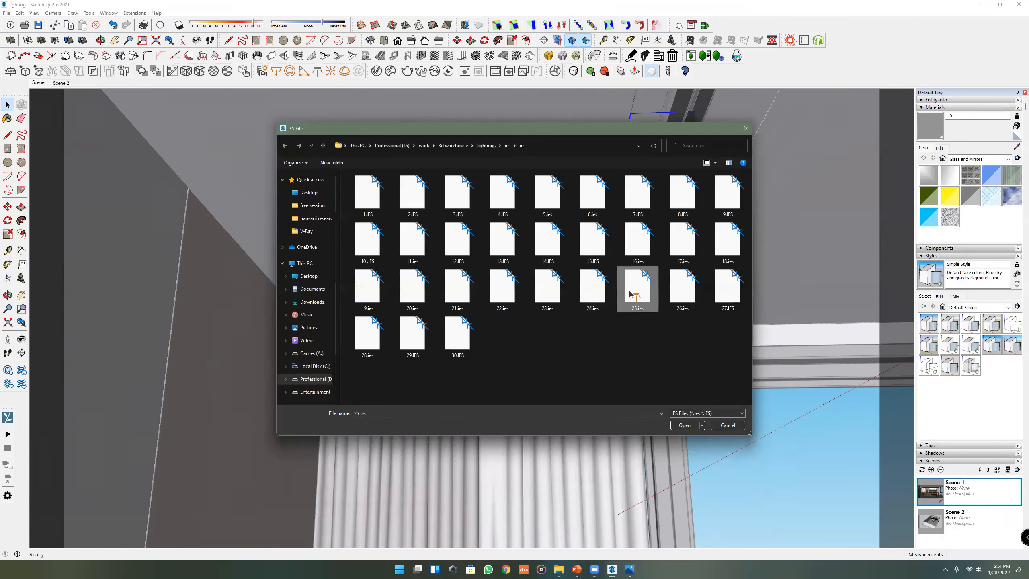
- Place the IES light at the mouth of the track spotlight near the curtains, aimed down along the lamp's direction
middle_click_drag(653, 225, 507, 366)
scroll(629, 298, "down", 3)
scroll(608, 284, "up", 2)
middle_click_drag(459, 389, 500, 359)
middle_click_drag(351, 354, 448, 281)
mouse_move(337, 310)
middle_mouse_down()
mouse_move(387, 252)
mouse_move(418, 168)
mouse_move(338, 152)
mouse_move(275, 352)
mouse_move(277, 468)
mouse_move(379, 252)
mouse_move(590, 234)
middle_mouse_up()
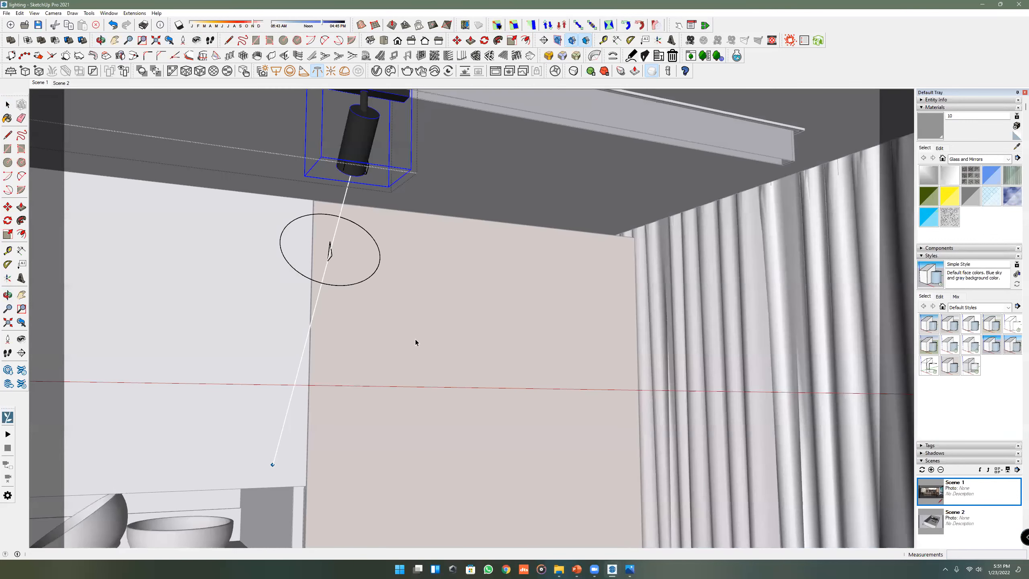
middle_click_drag(414, 339, 328, 423)
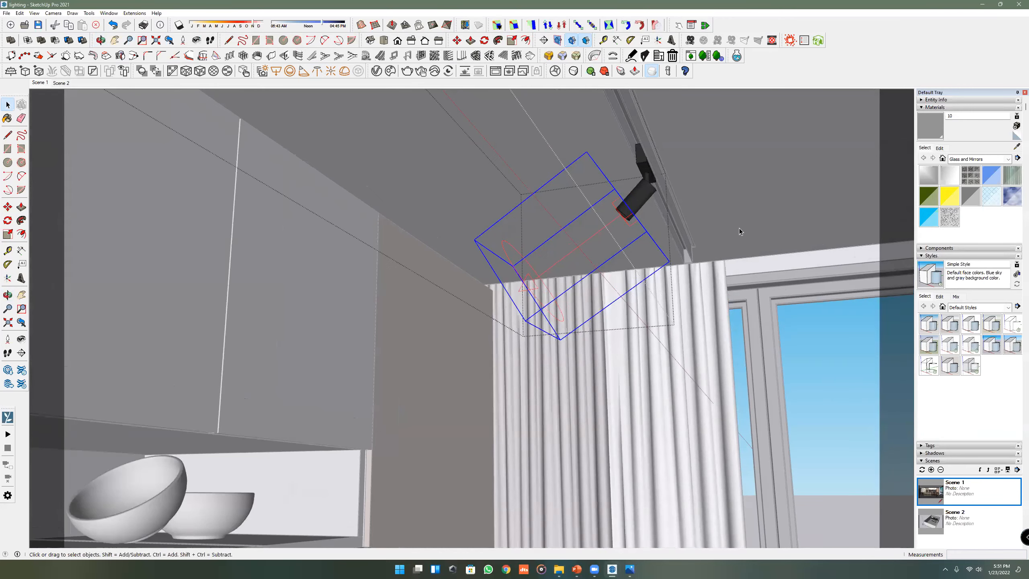
- Position the IES light just below the spotlight head and show the V-Ray light settings
middle_click_drag(753, 179, 746, 175)
middle_click_drag(264, 253, 465, 160)
left_click(376, 71)
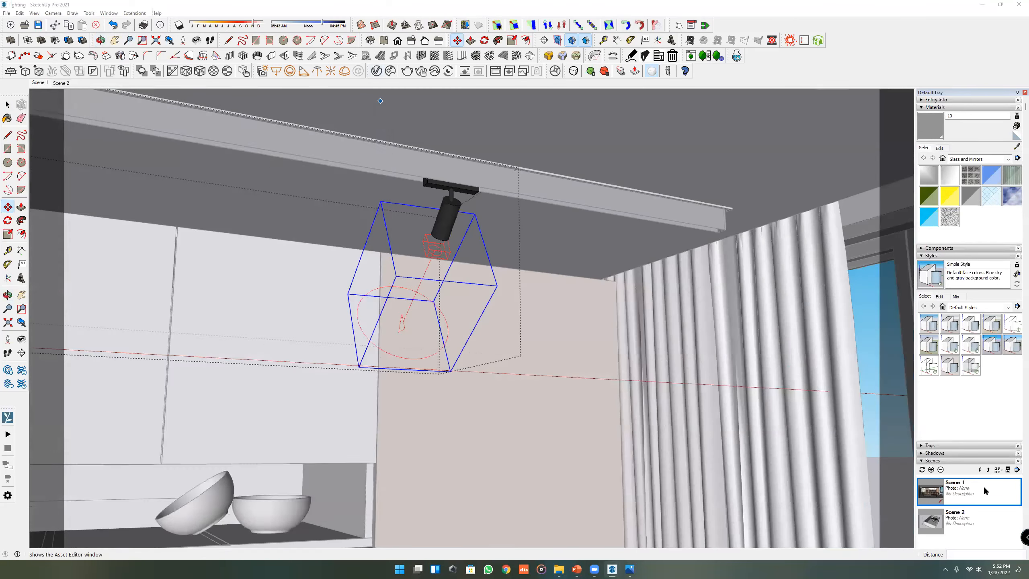
left_click(7, 104)
- Return to Scene 1 and copy the IES light to the other three track spotlights, using a *3 array at the lamp spacing
left_click(40, 82)
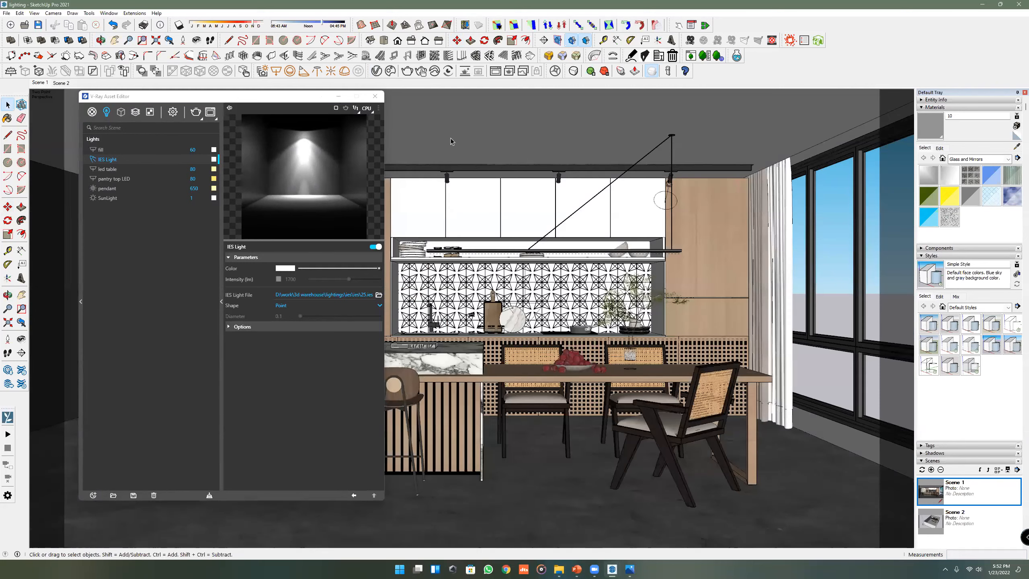
scroll(664, 172, "up", 5)
left_click(675, 175)
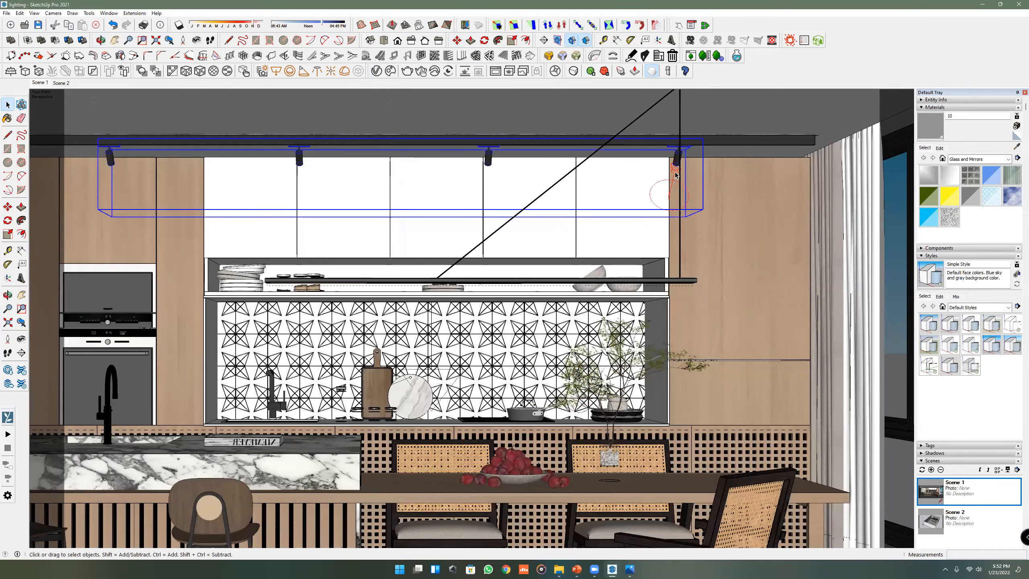
double_click(675, 175)
left_click(675, 175)
key("m")
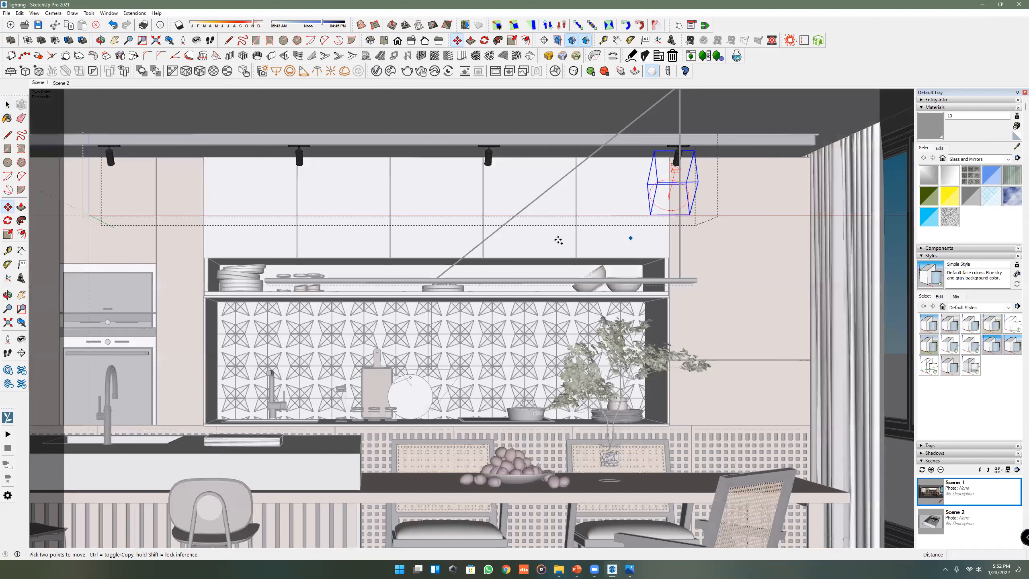
left_click(457, 240)
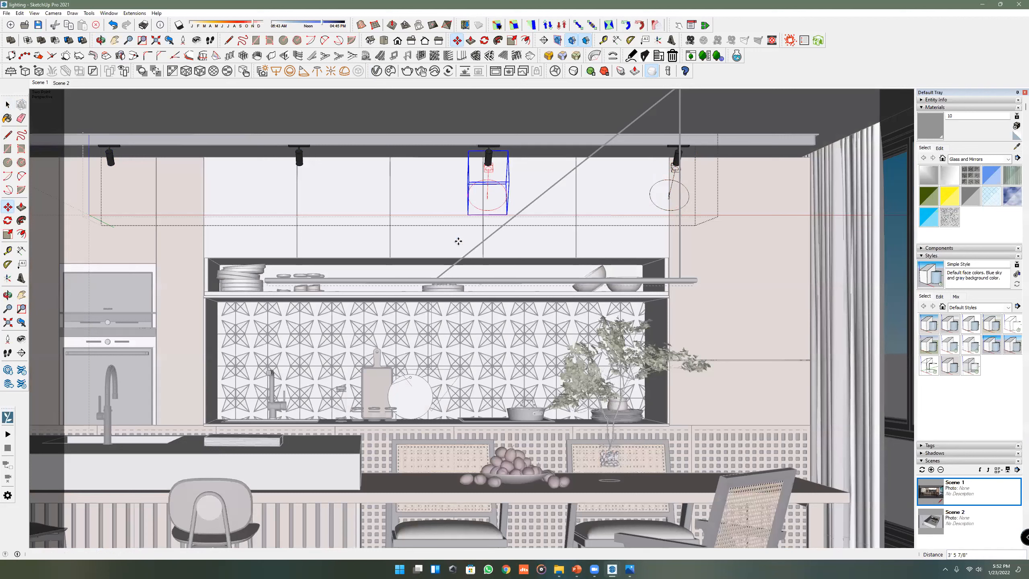
type("*3")
key("Return")
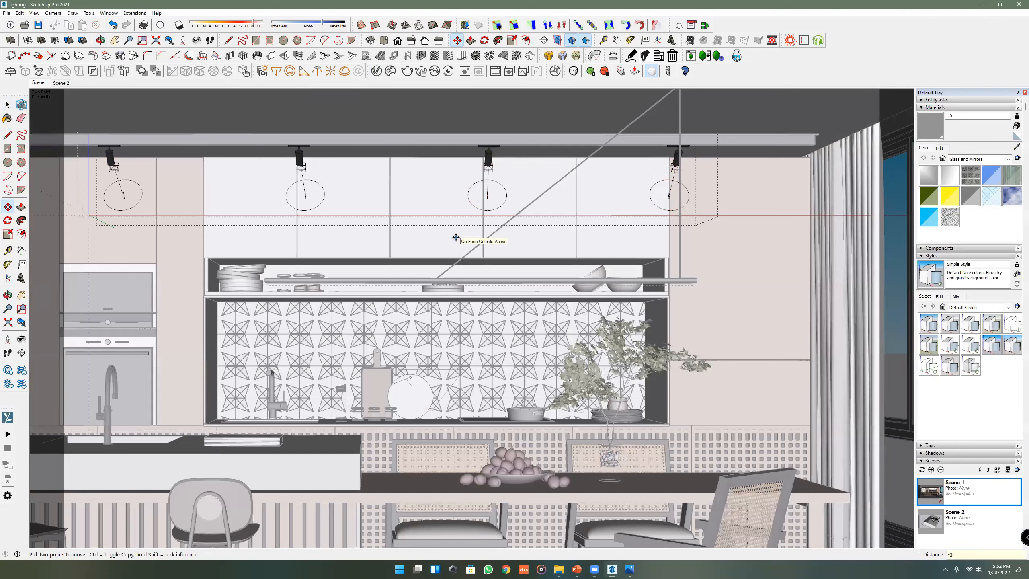
- Select all four IES lights along the ceiling track and combine them into a single group
scroll(580, 214, "down", 1)
middle_click_drag(233, 197, 283, 198, "shift")
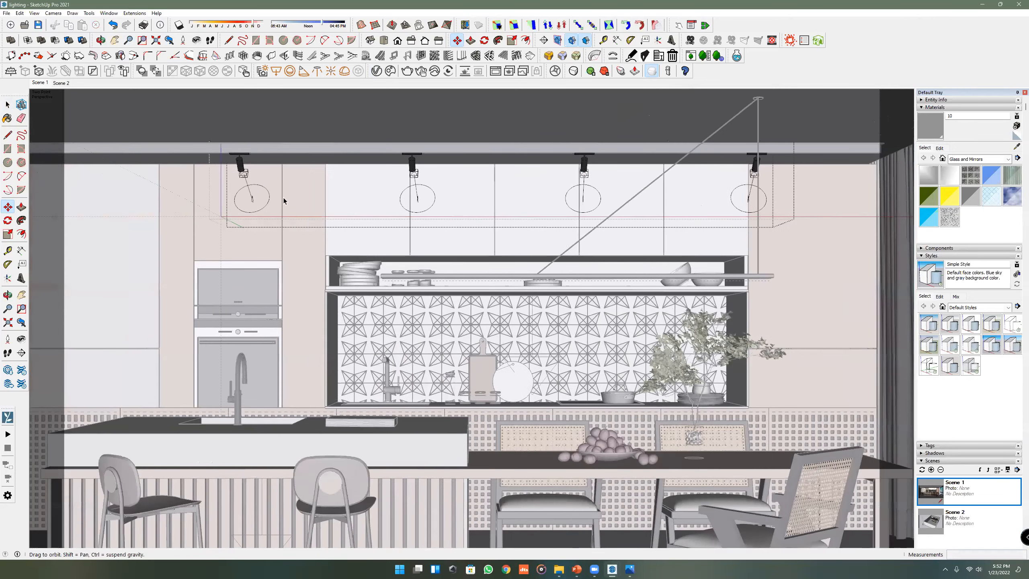
left_click(441, 177, "ctrl")
left_click(621, 173, "ctrl")
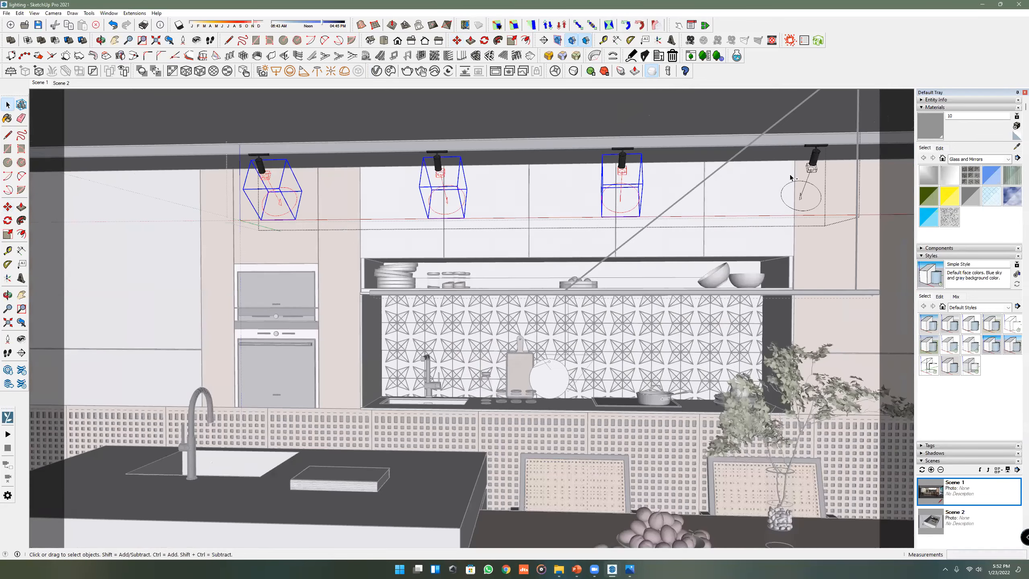
left_click(811, 168, "ctrl")
right_click(810, 170)
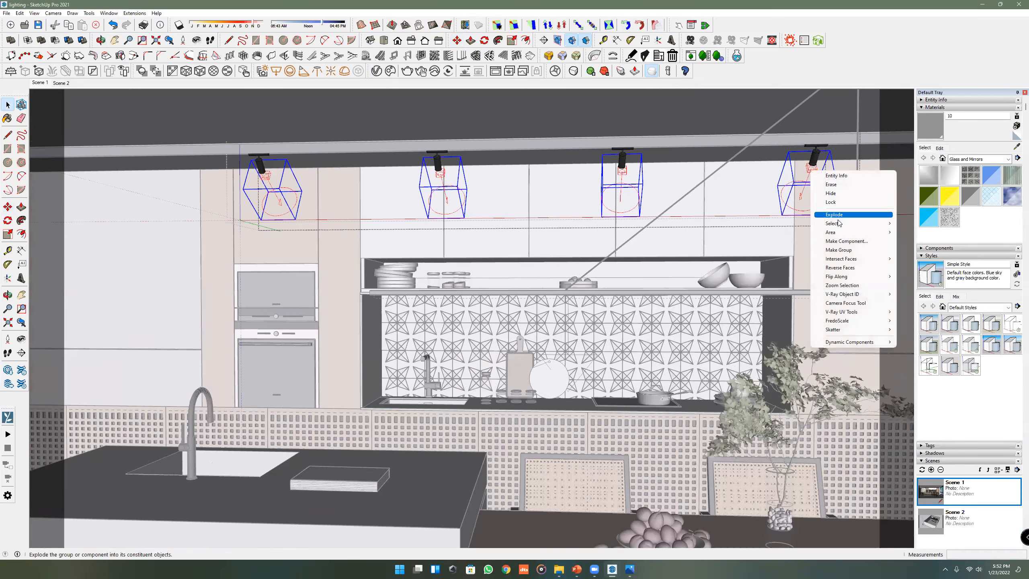
left_click(845, 251)
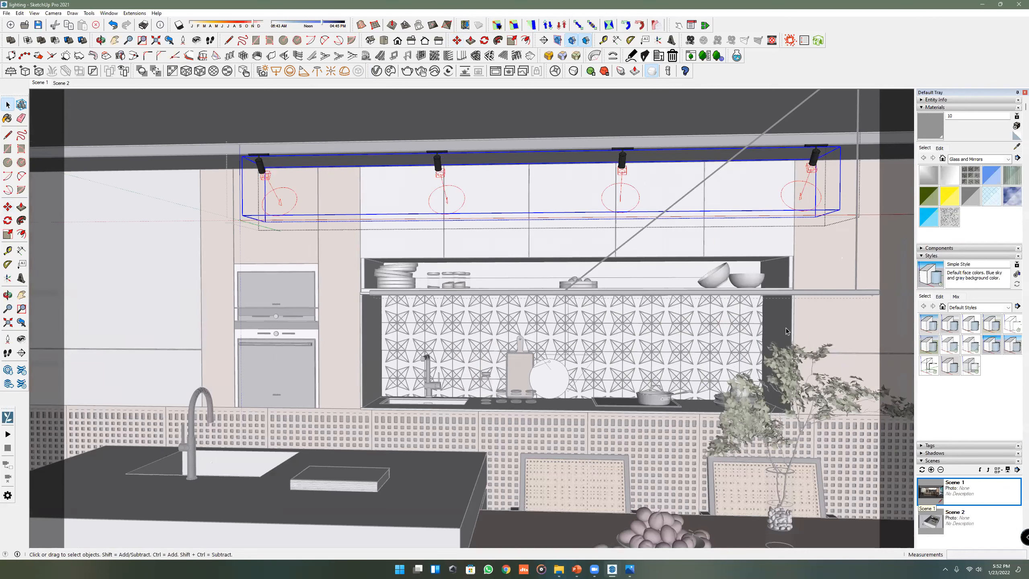
- Render Scene 1 and raise the IES Light intensity to 5 in the frame buffer's LightMix
left_click(40, 83)
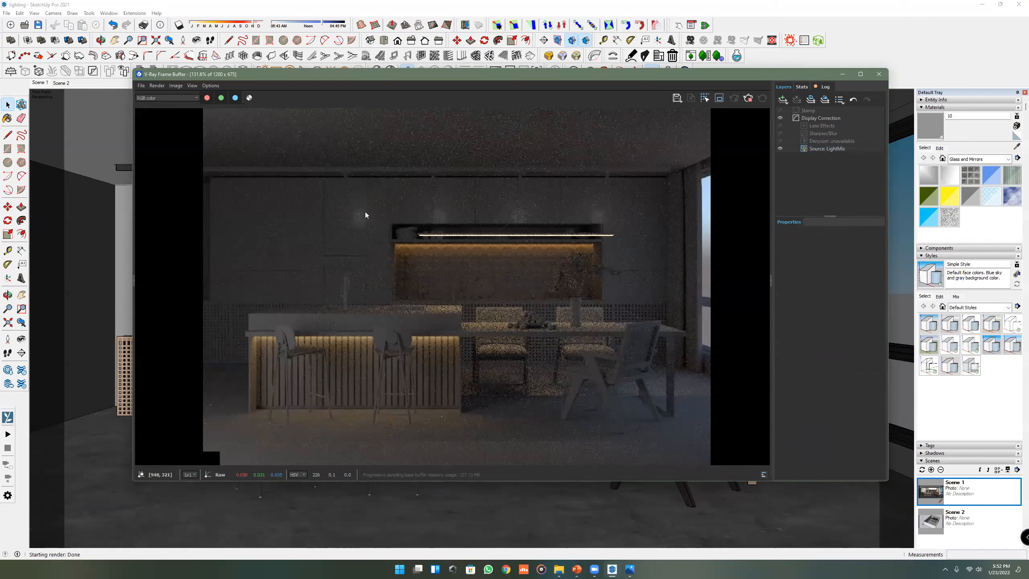
left_click(826, 148)
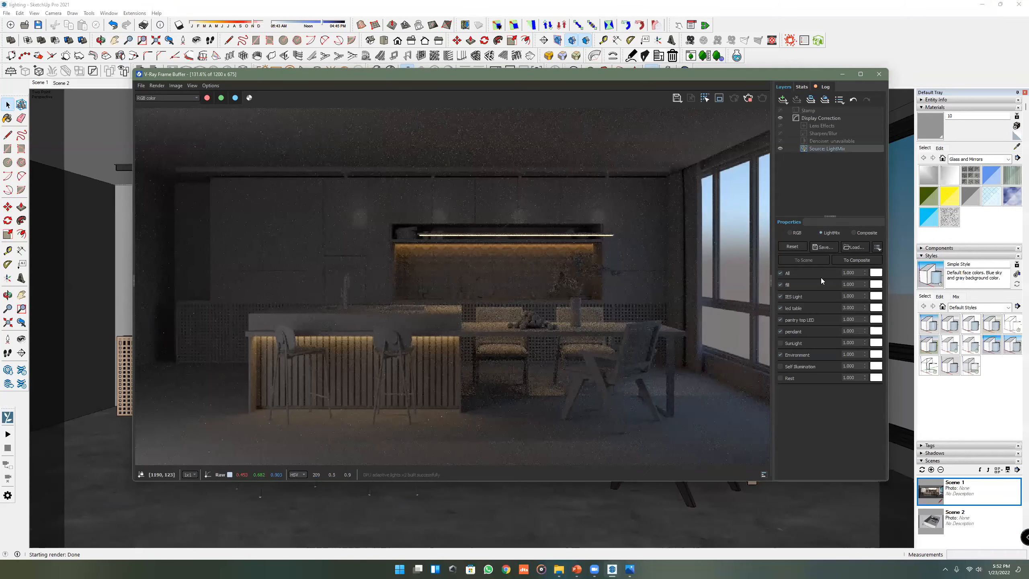
left_click(834, 298)
type("2")
key("Return")
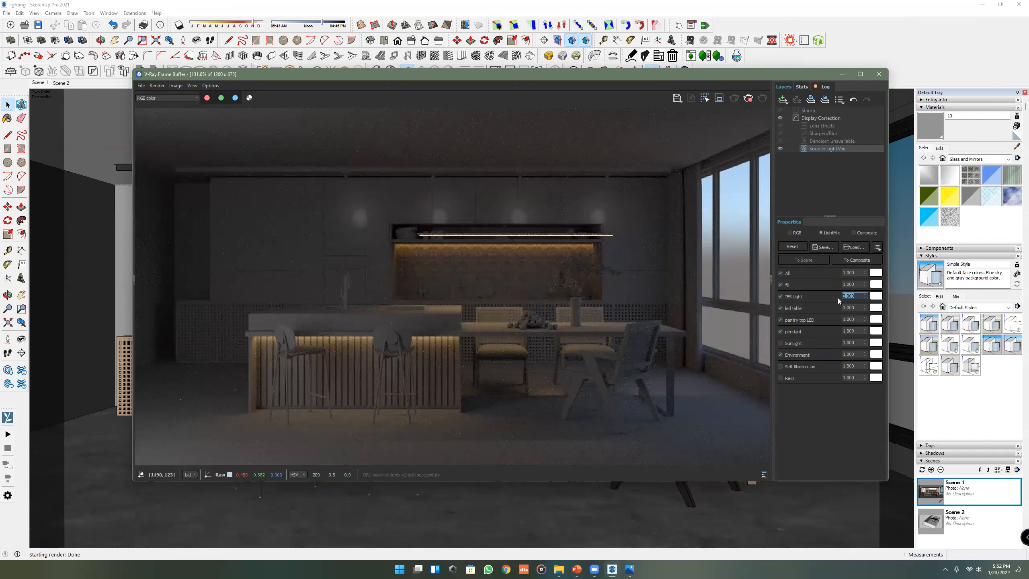
type("3")
key("Return")
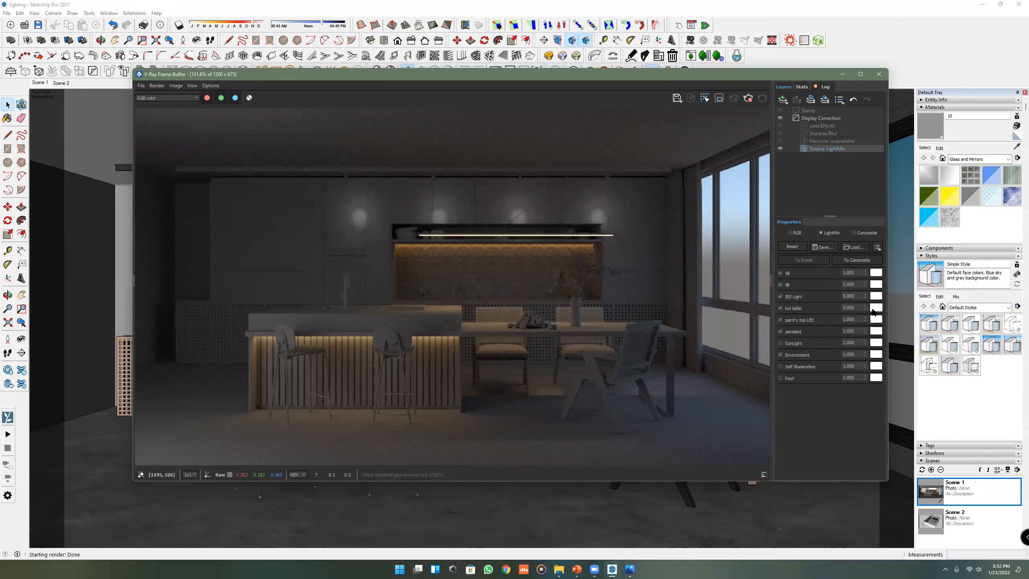
- Tint the IES Light a warm yellow-orange of about 4096 K in LightMix, and toggle the light to compare its effect
left_click(875, 299)
left_click(760, 393)
left_click_drag(760, 392, 760, 389)
mouse_move(685, 310)
left_mouse_down()
mouse_move(693, 285)
mouse_move(736, 276)
left_mouse_up()
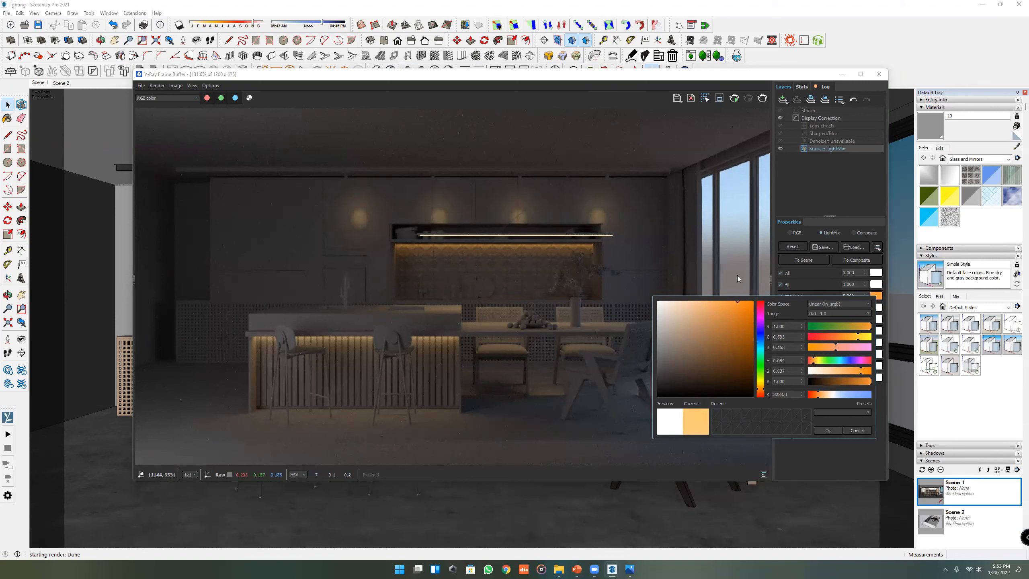
left_click(760, 380)
left_click_drag(760, 381, 760, 386)
mouse_move(721, 330)
left_mouse_down()
mouse_move(707, 292)
mouse_move(718, 290)
left_mouse_up()
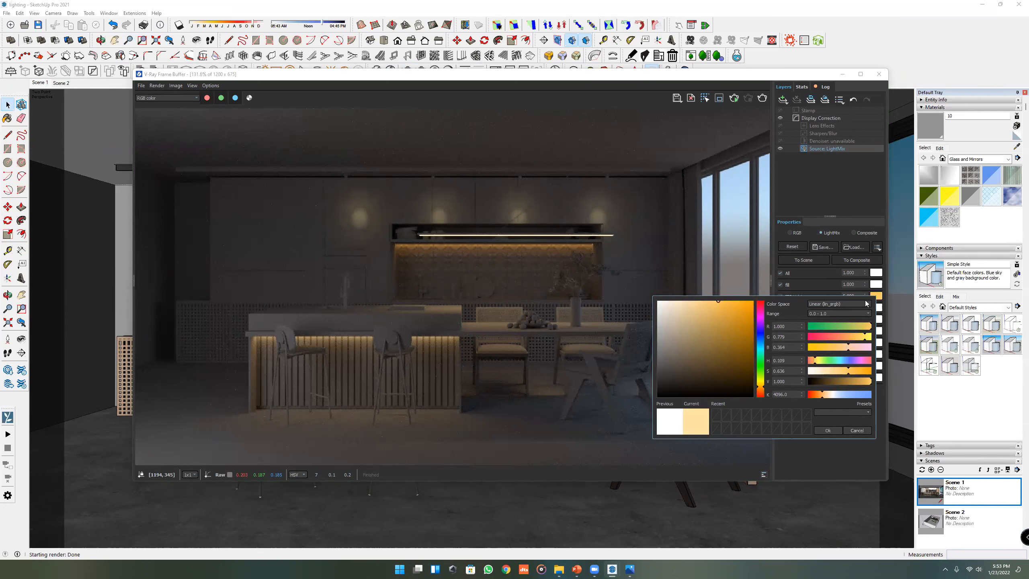
left_click(822, 431)
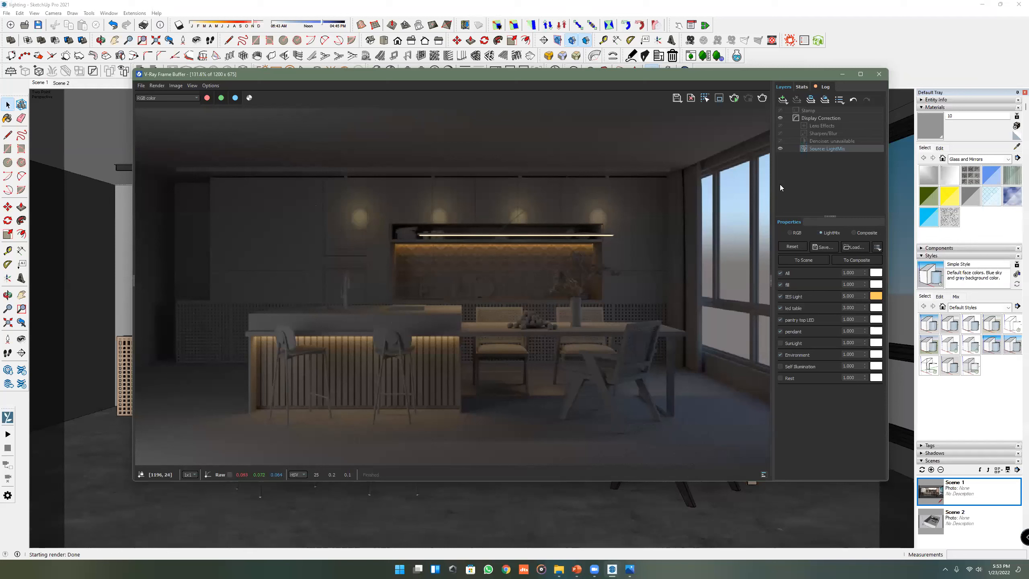
left_click(780, 296)
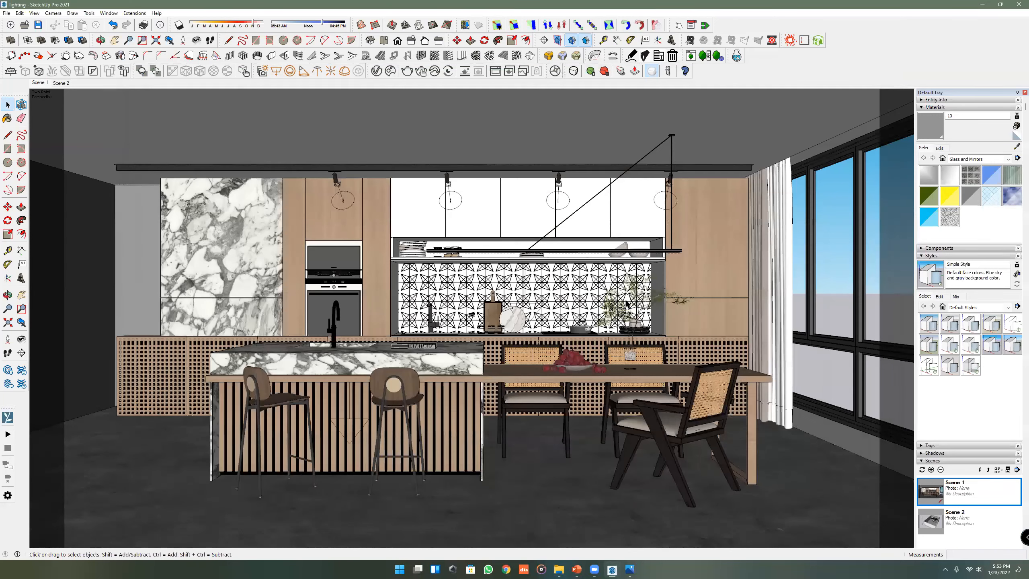
- Examine the kitchen model from several angles, covering the island, dining table, windows and the blank side wall
scroll(615, 323, "down", 2)
middle_click_drag(631, 310, 653, 337)
scroll(628, 321, "down", 2)
mouse_move(770, 298)
middle_mouse_down("shift")
mouse_move(698, 304)
mouse_move(734, 284)
mouse_move(633, 335)
mouse_move(412, 335)
mouse_move(426, 334)
middle_mouse_up("shift")
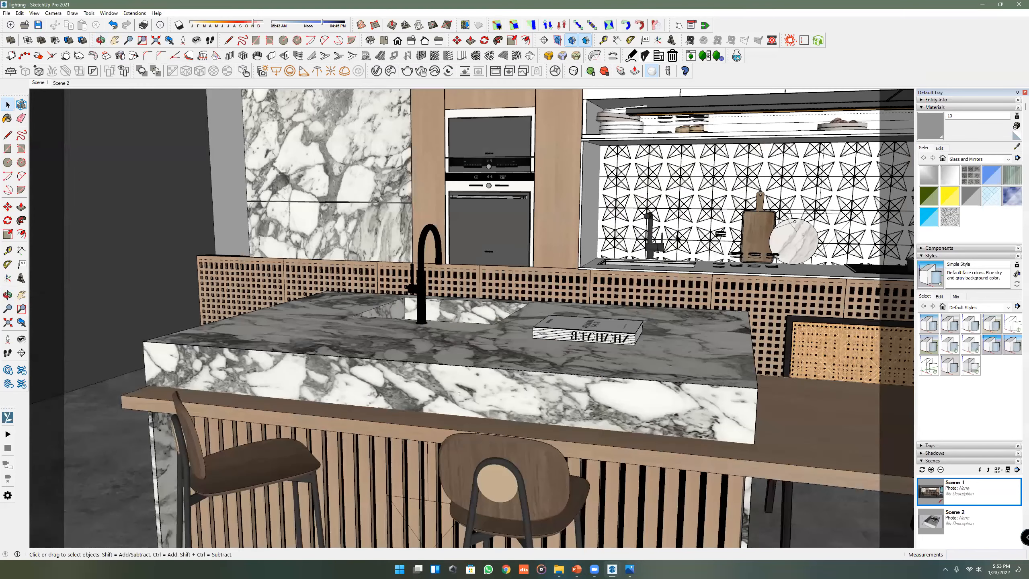
key("o")
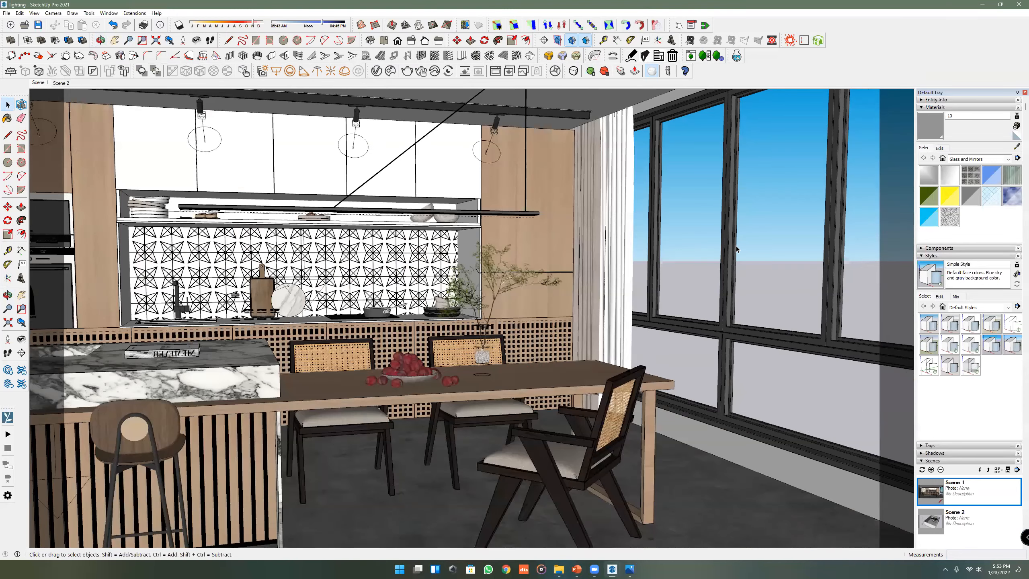
scroll(736, 249, "down", 1)
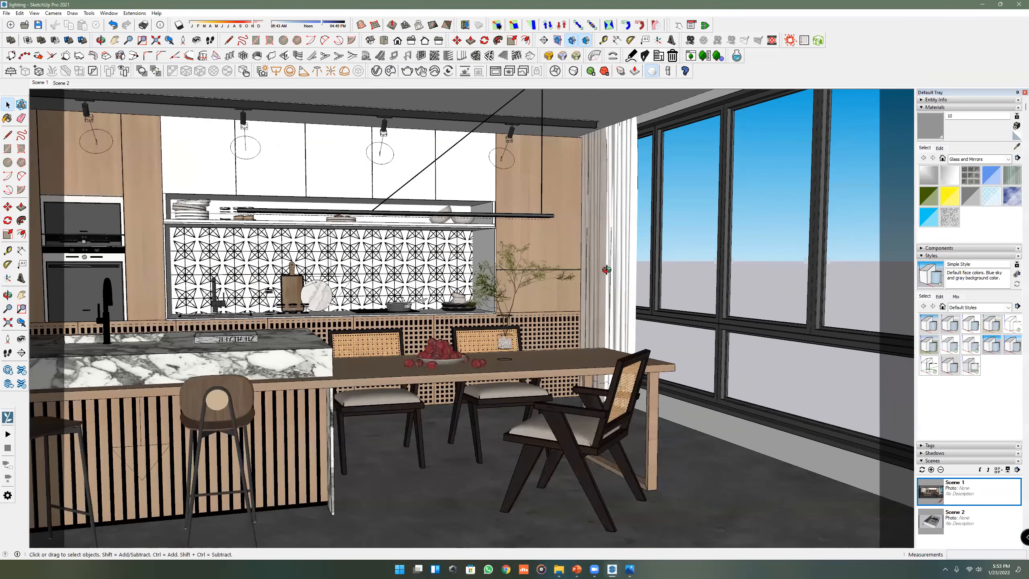
middle_click_drag(650, 274, 636, 269)
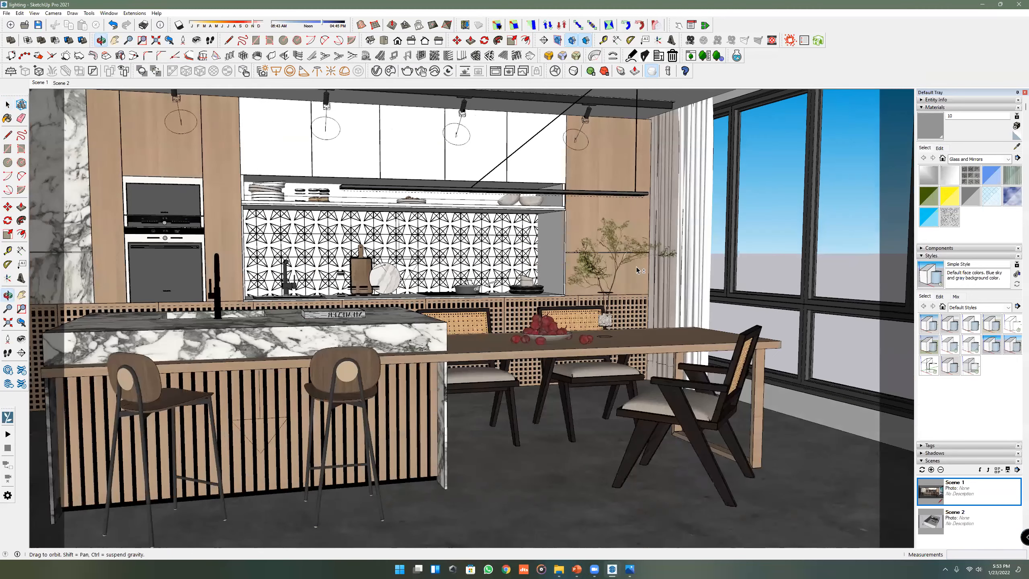
middle_click_drag(559, 266, 110, 222)
middle_click_drag(243, 248, 325, 201)
left_click(328, 192)
scroll(299, 296, "down", 3)
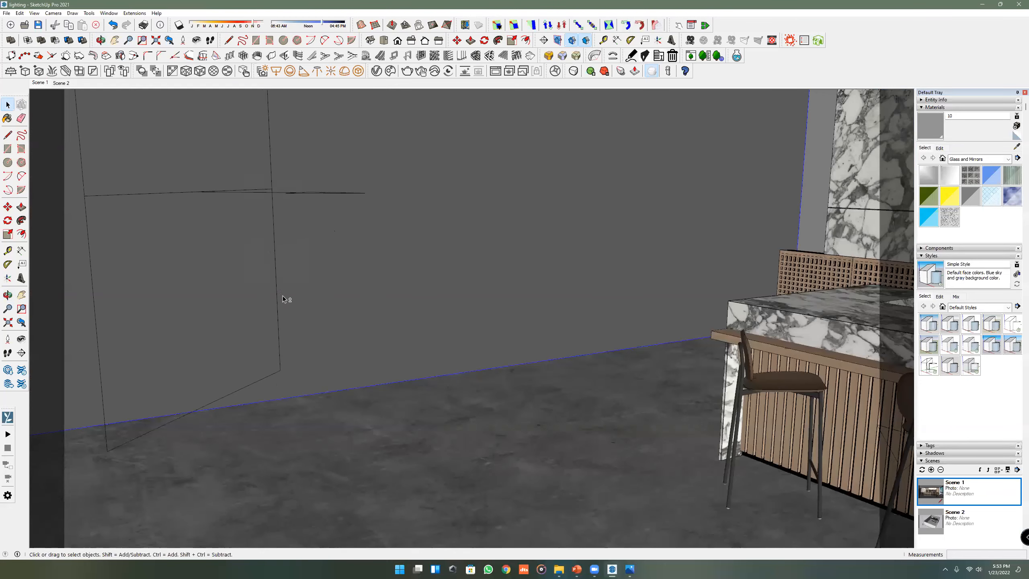
left_click(344, 373)
middle_click_drag(449, 288, 397, 278, "shift")
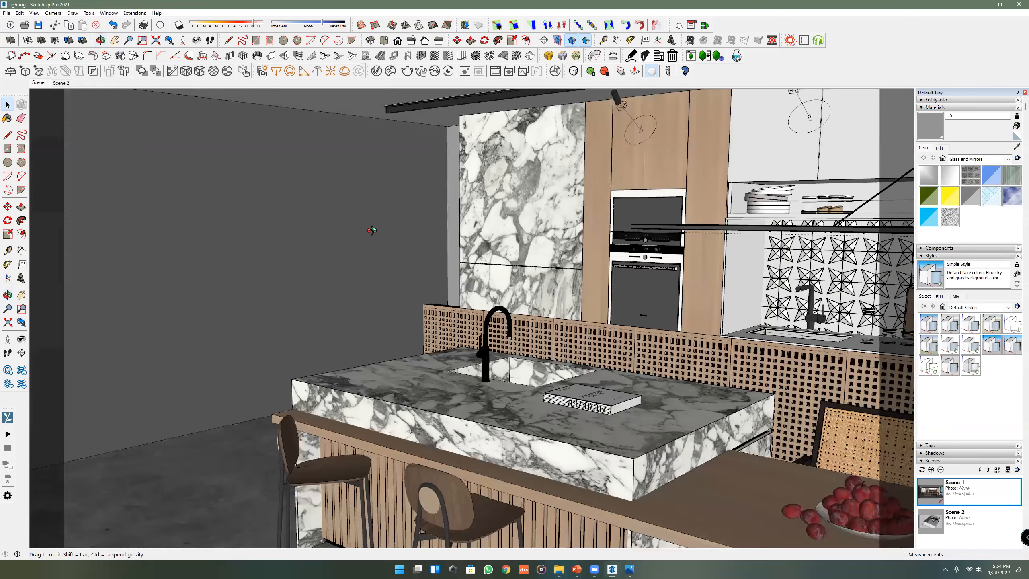
middle_click_drag(376, 238, 377, 228)
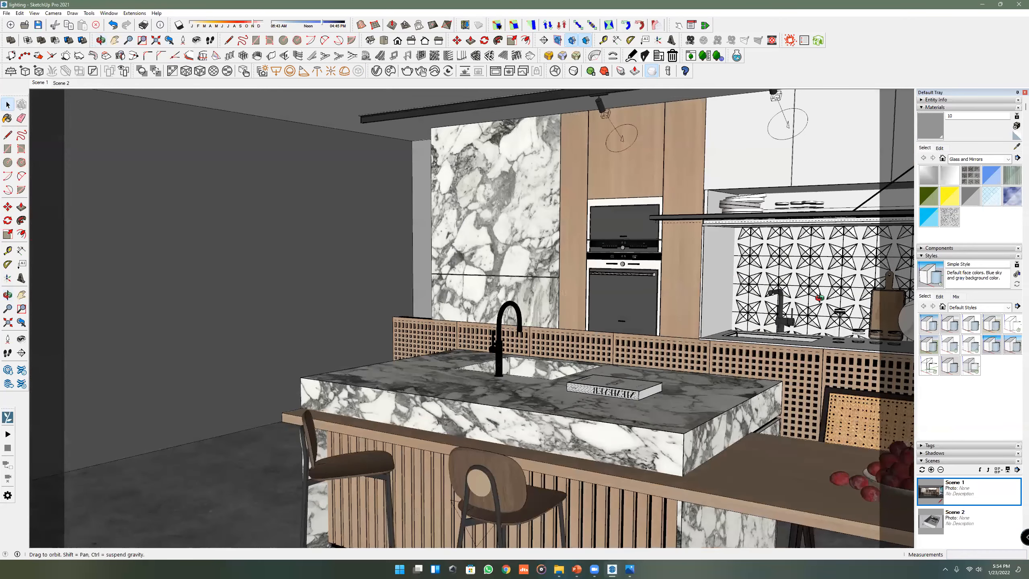
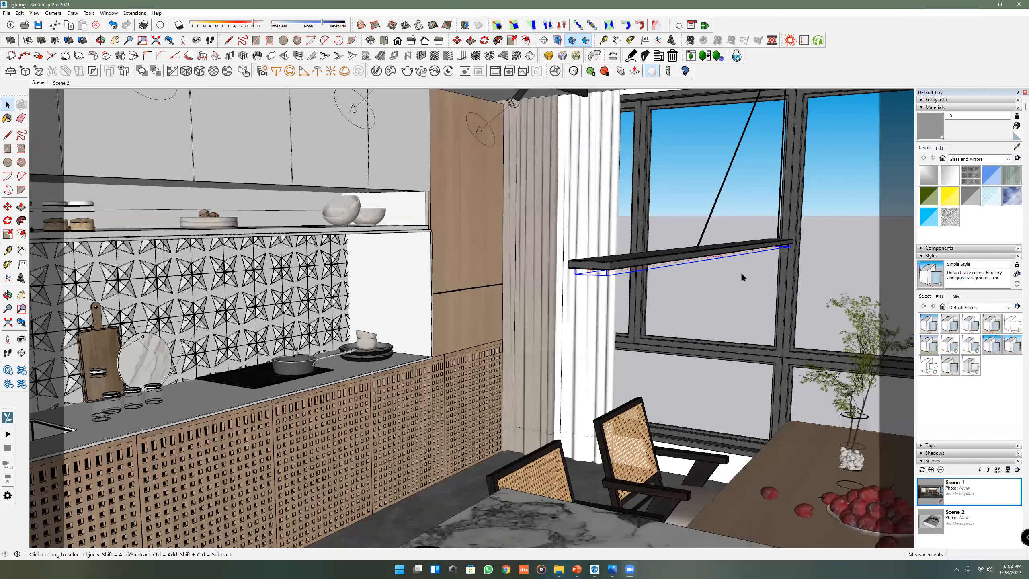
- Examine the linear pendant over the table and the IES lights on the track spotlights from Scene 1 and close up
scroll(609, 233, "down", 2)
middle_click_drag(609, 233, 540, 90)
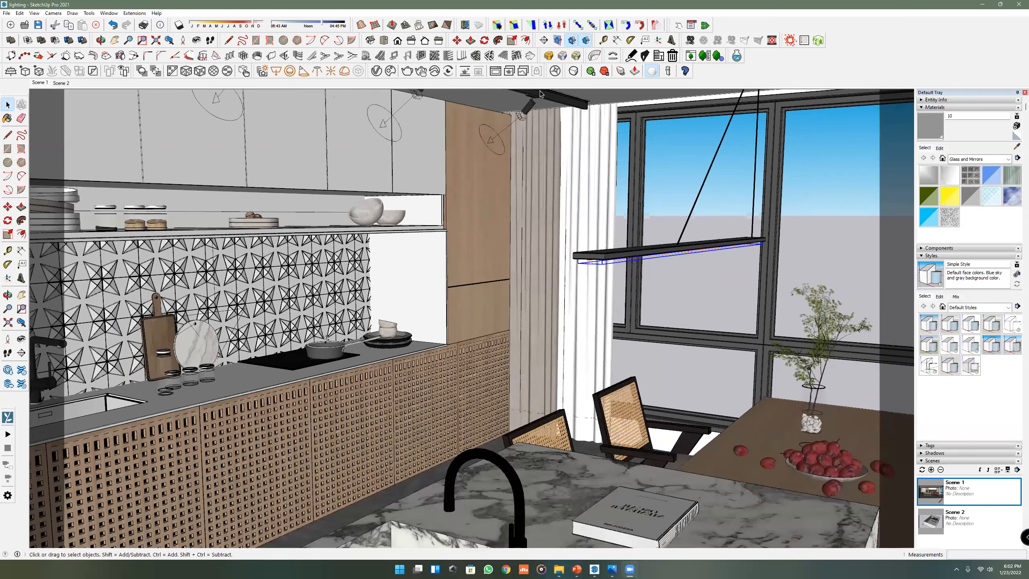
scroll(540, 90, "up", 1)
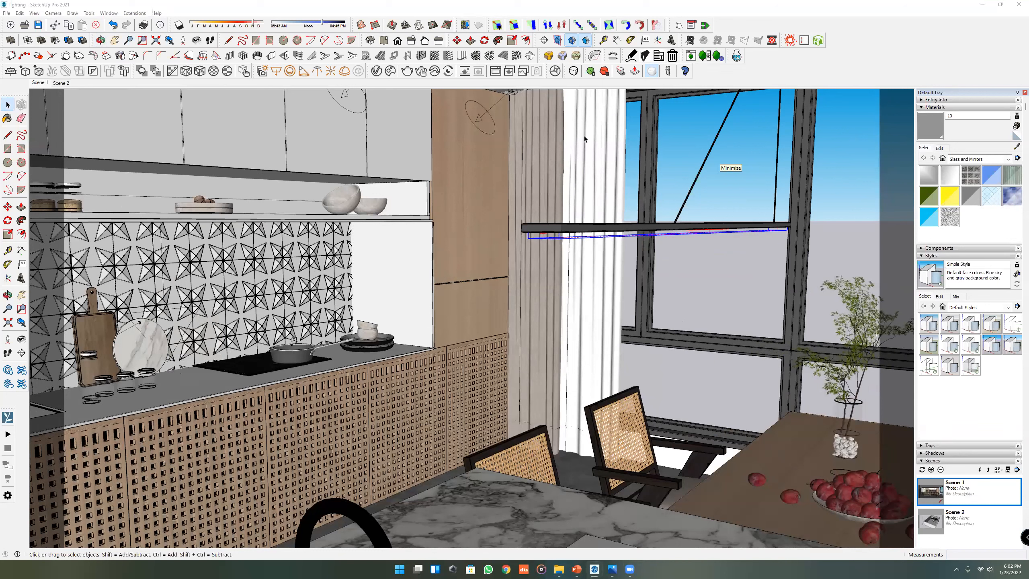
middle_click_drag(673, 232, 634, 241)
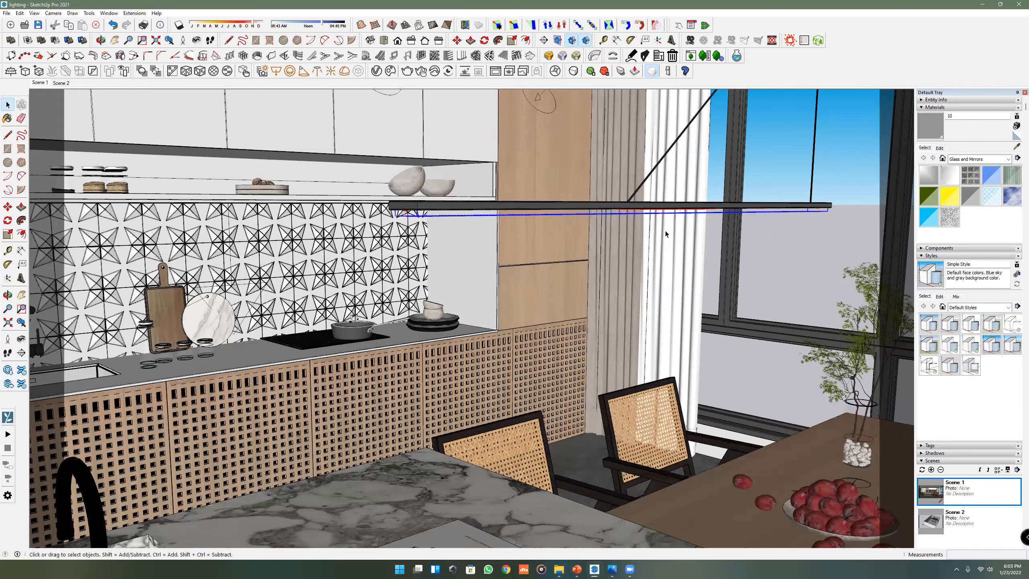
double_click(961, 500)
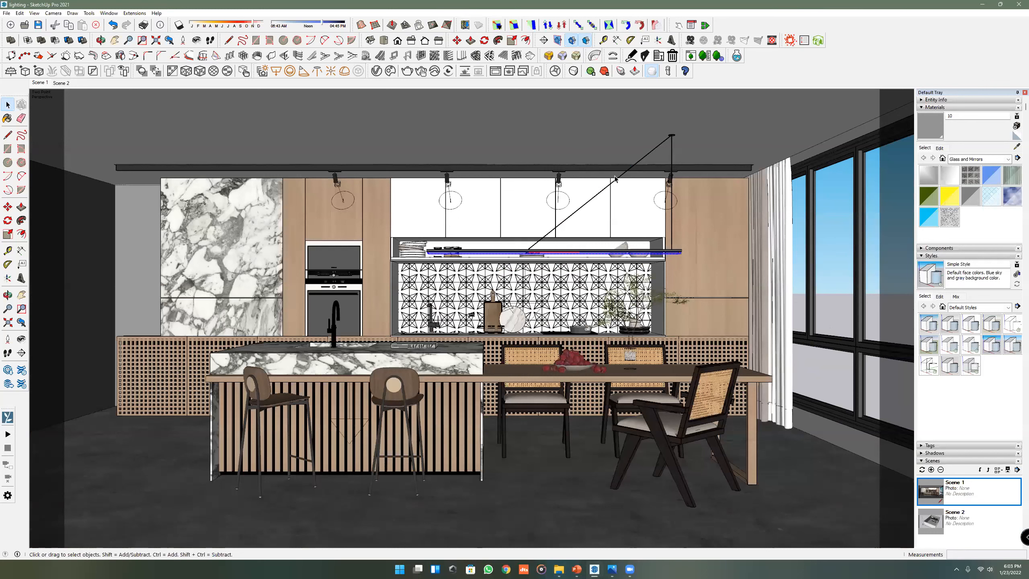
scroll(615, 178, "up", 3)
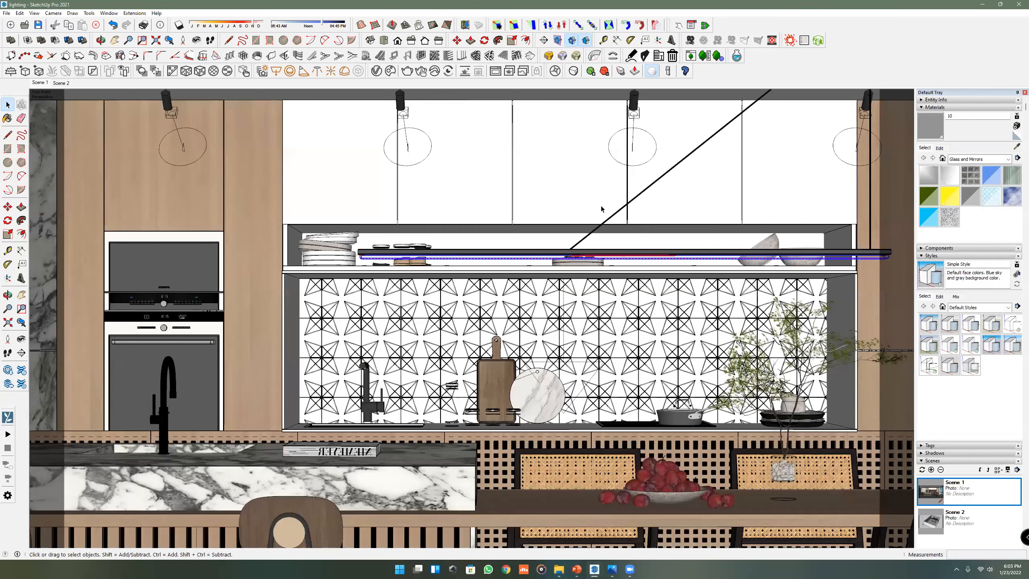
middle_click_drag(601, 208, 604, 210)
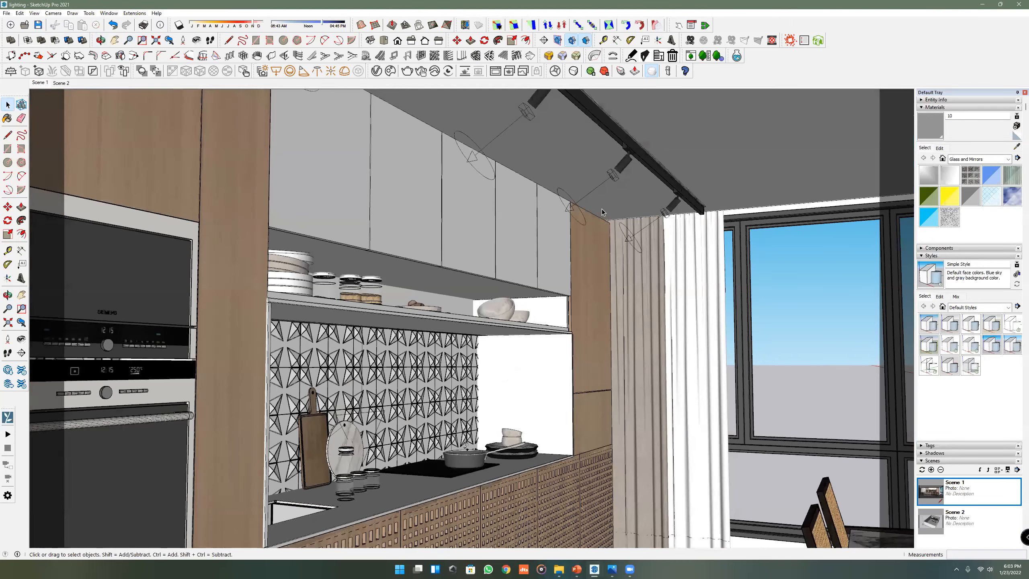
scroll(605, 227, "up", 2)
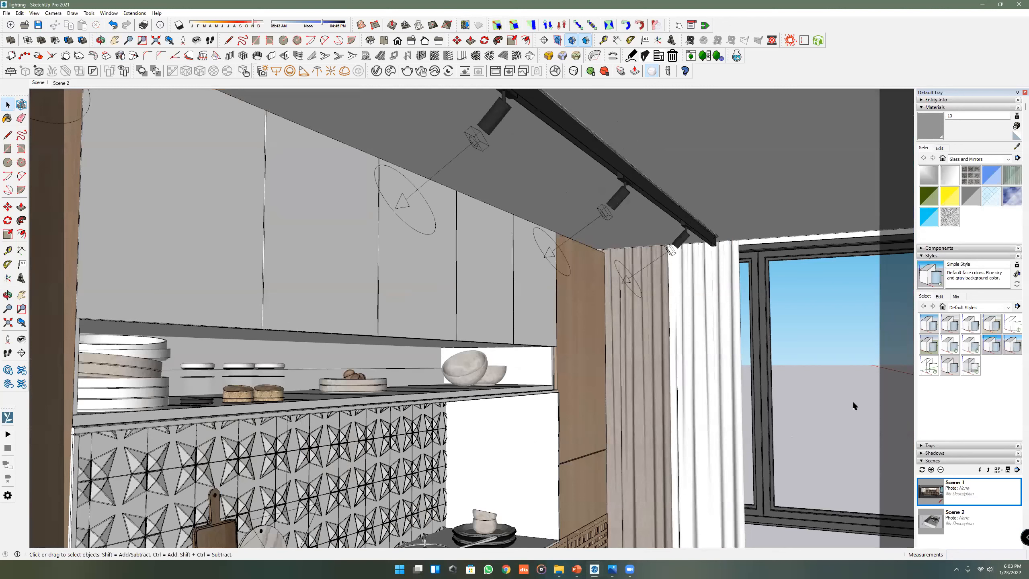
middle_click_drag(603, 225, 532, 338)
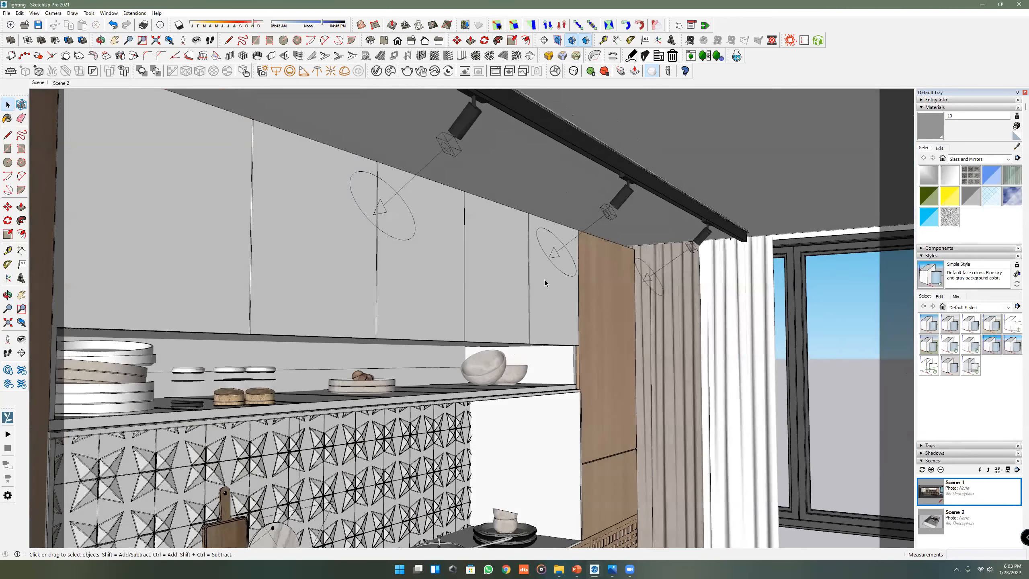
middle_click_drag(579, 289, 500, 322)
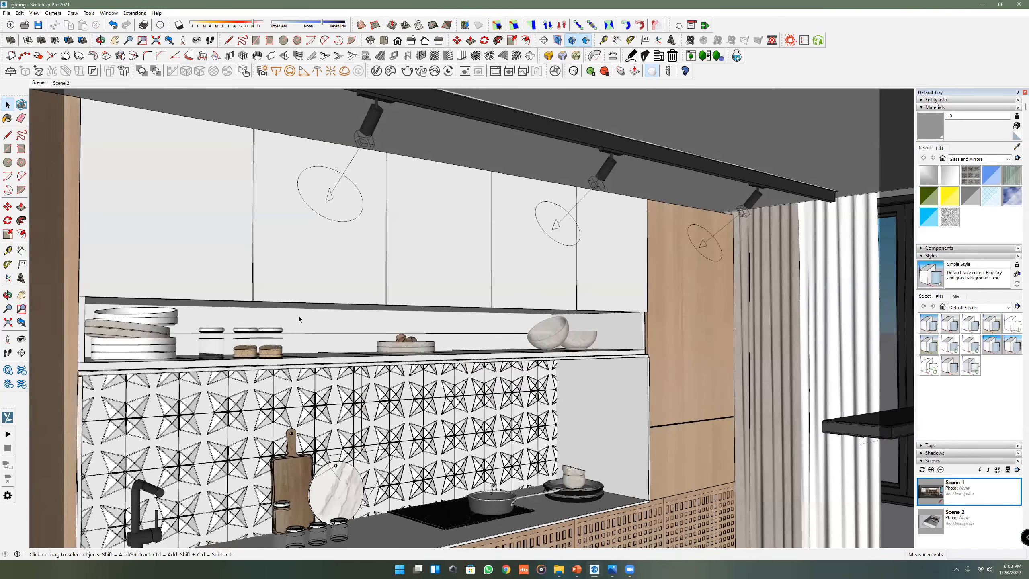
scroll(298, 319, "down", 3)
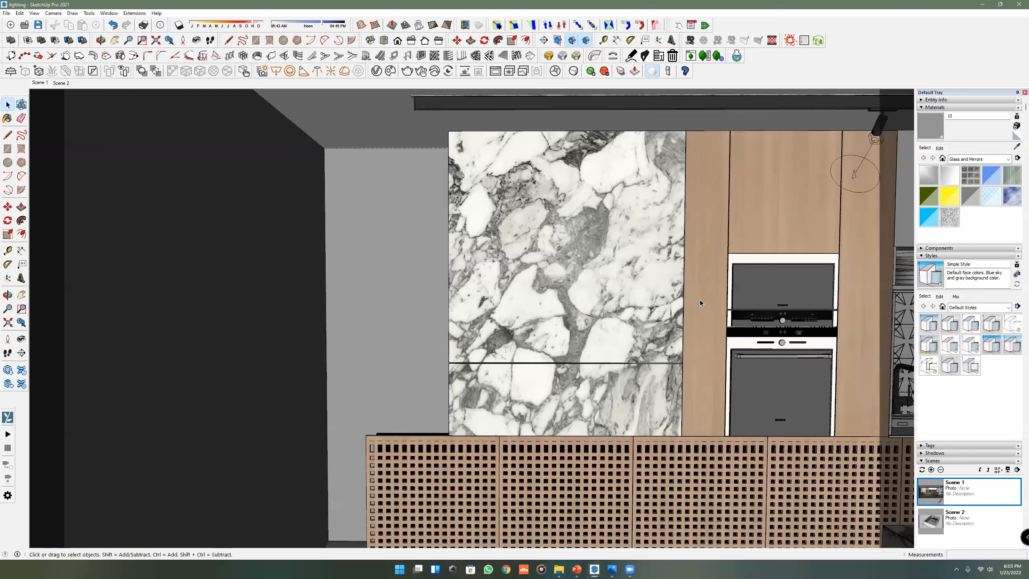
middle_click_drag(699, 299, 629, 302)
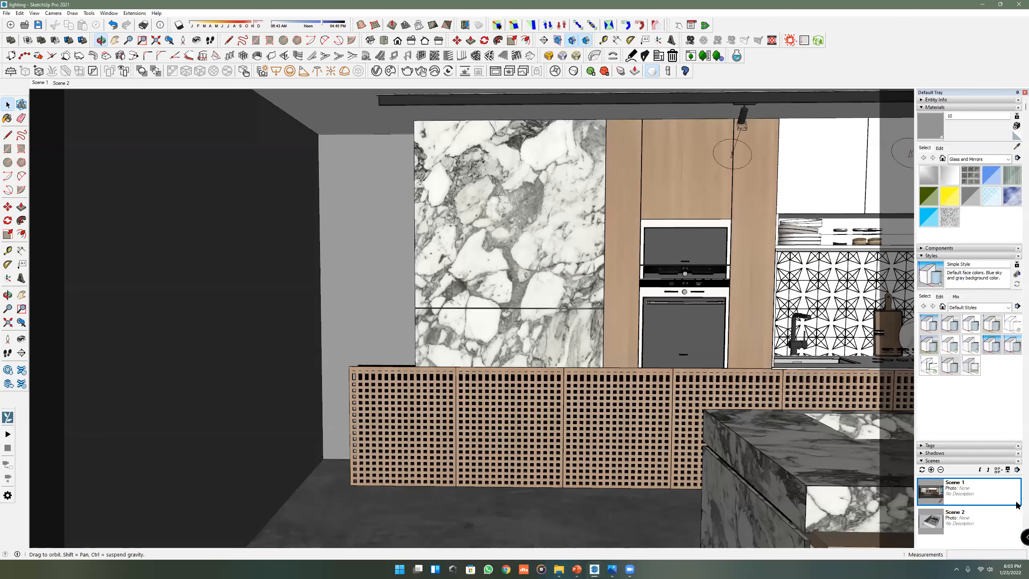
middle_click_drag(606, 166, 681, 175)
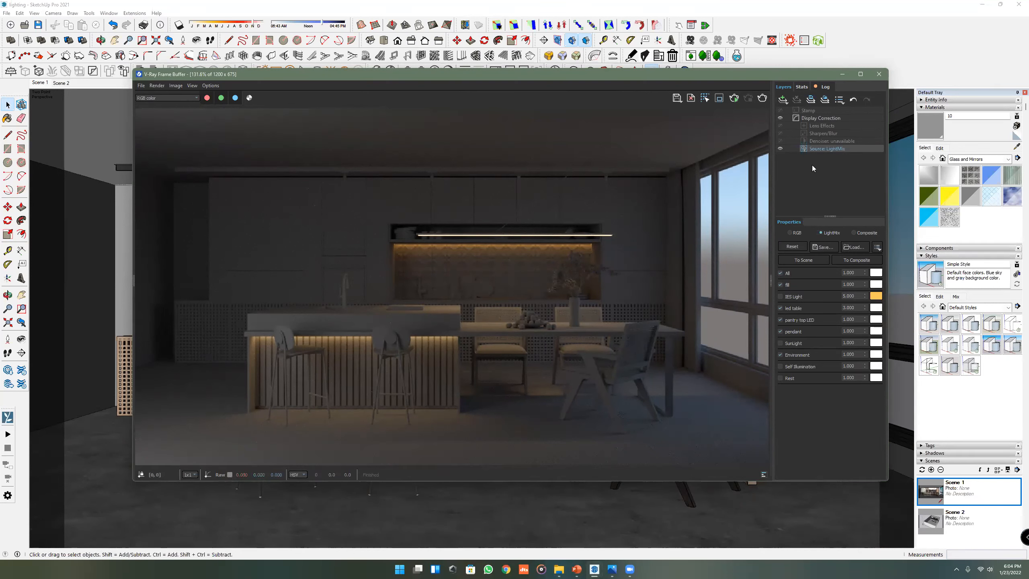
- Add an Exposure correction layer to the render and lower its Highlight Burn to 0.772
left_click(782, 99)
left_click(792, 166)
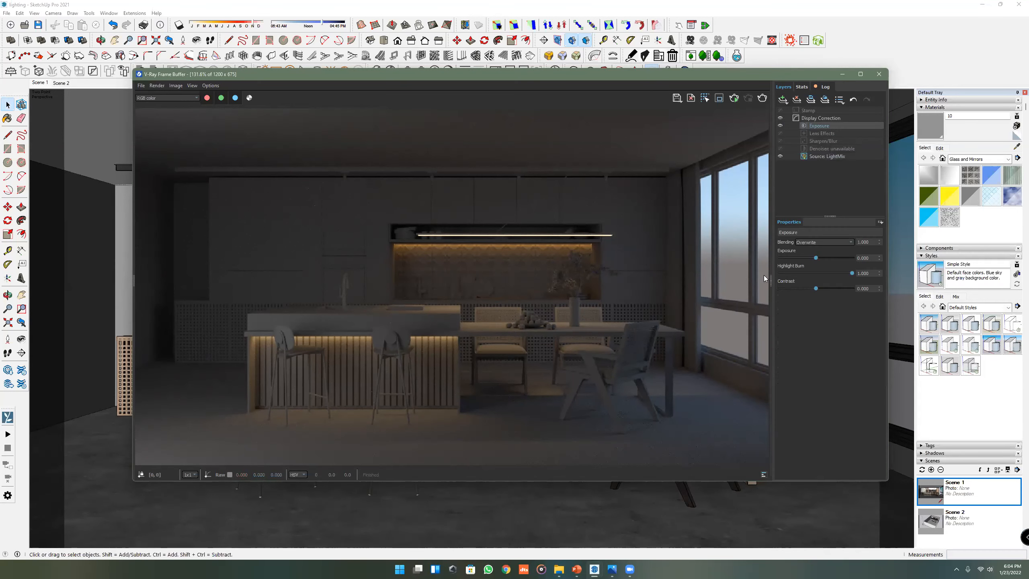
left_click_drag(852, 274, 814, 258)
- Vary the Exposure layer's exposure between about 0.44 and 2.22 to compare image brightness, leaving it moderately raised
left_click(826, 257)
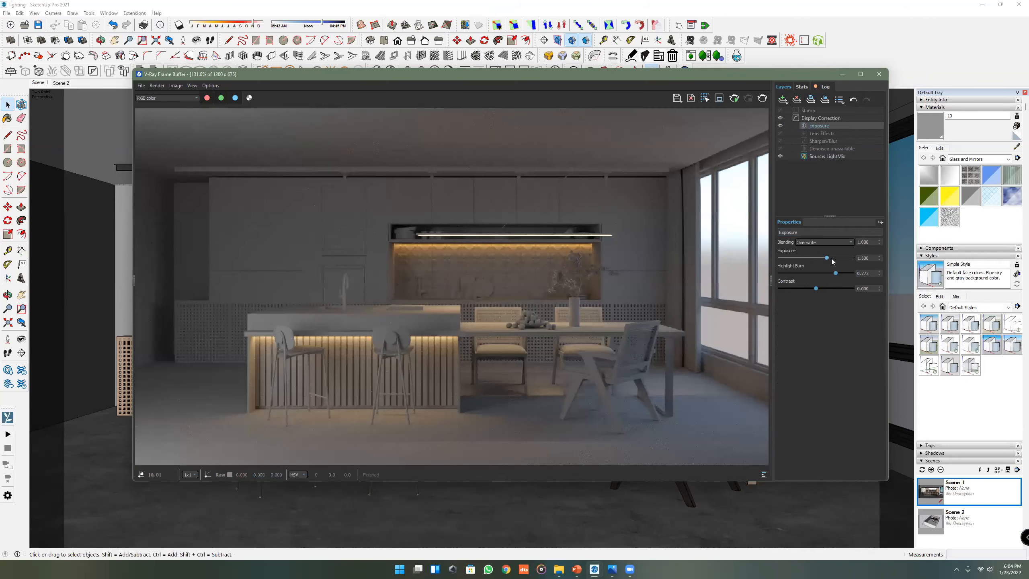
left_click_drag(829, 261, 830, 260)
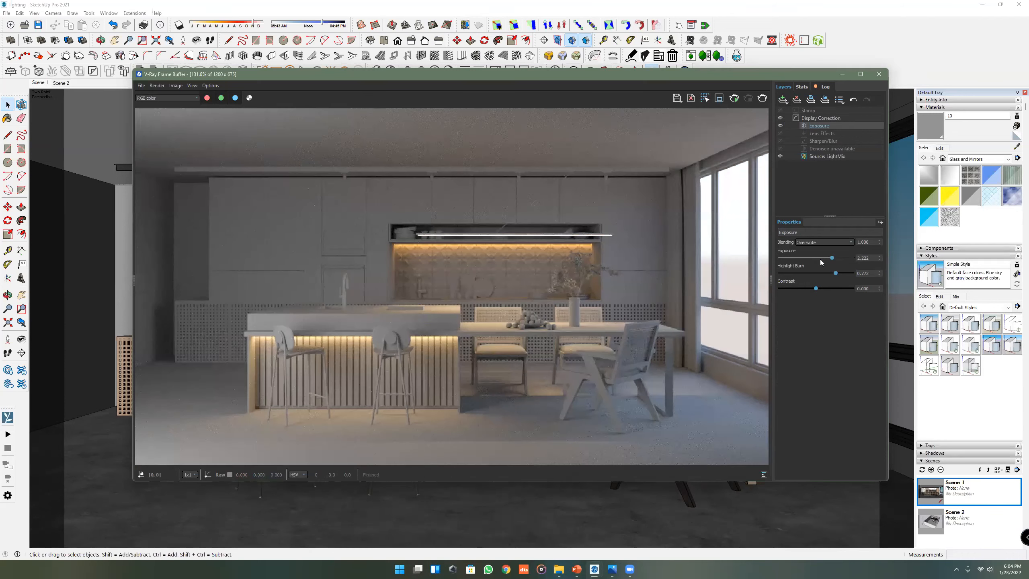
left_click(819, 258)
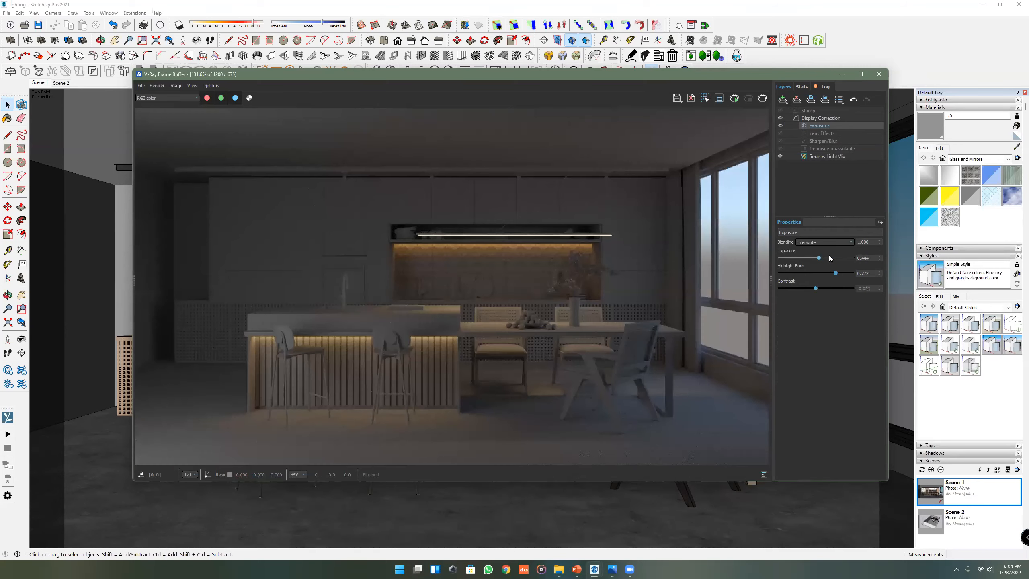
left_click(829, 258)
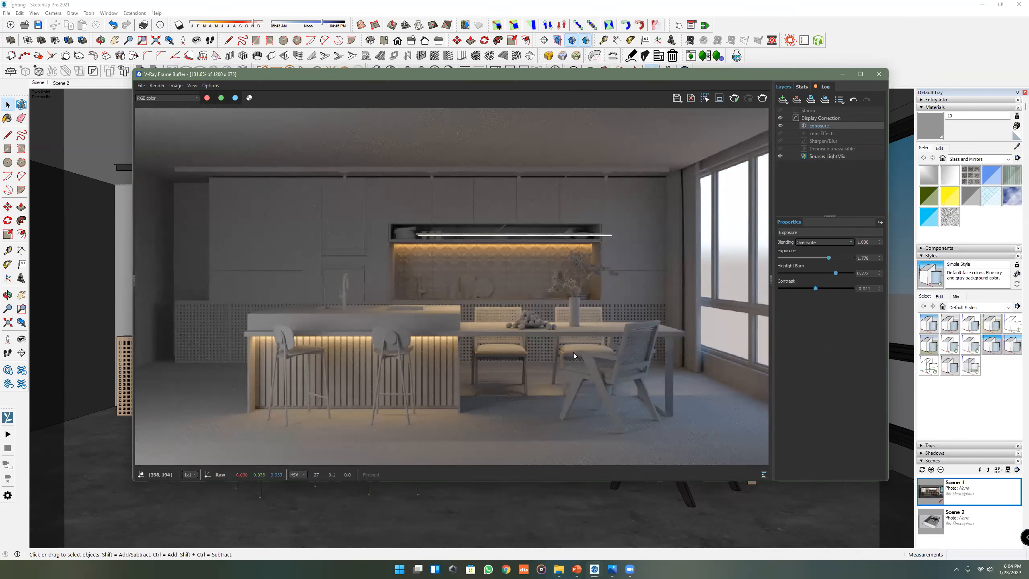
left_click_drag(828, 257, 822, 258)
left_click(831, 258)
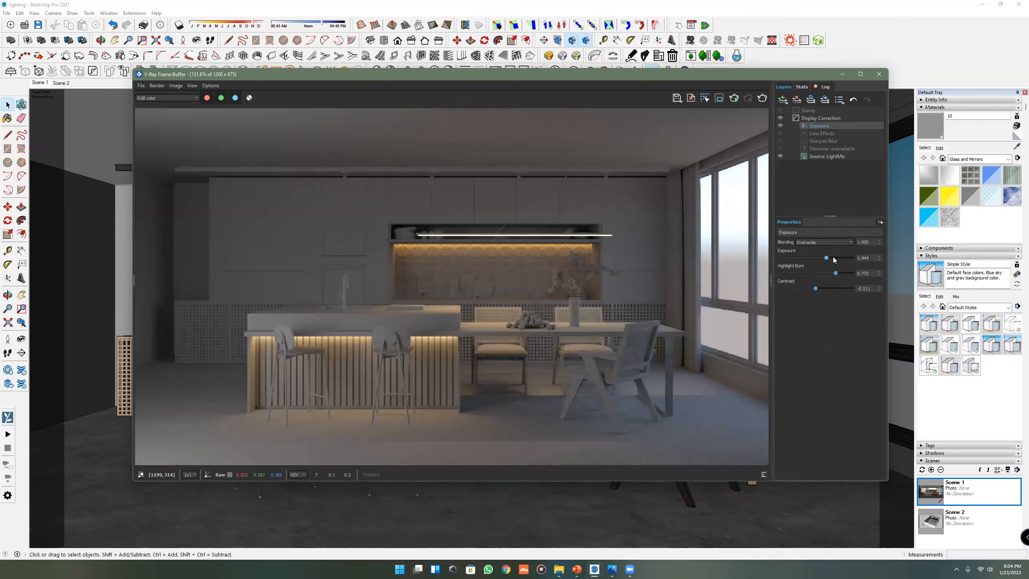
left_click(837, 257)
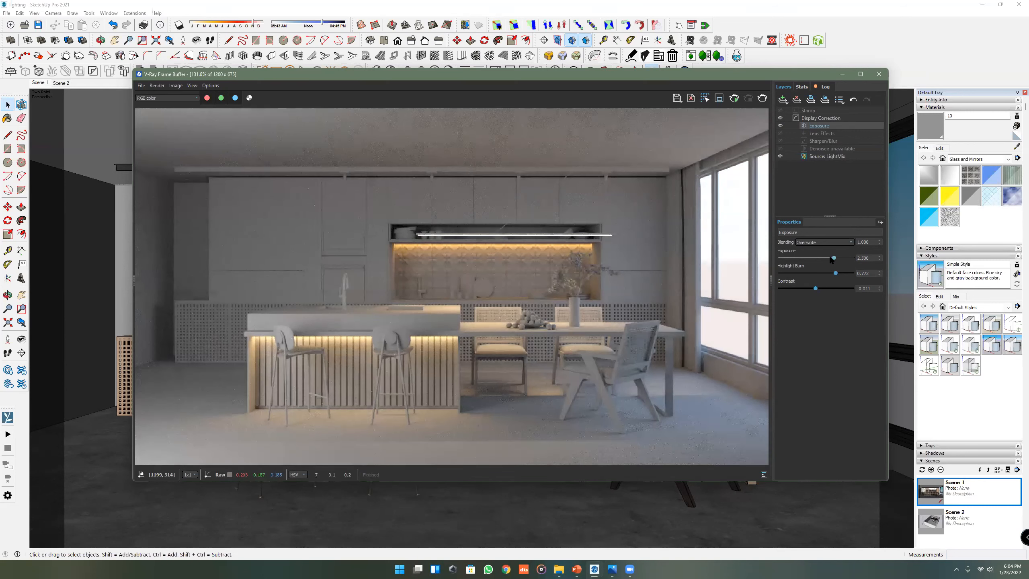
left_click(834, 257)
left_click(825, 259)
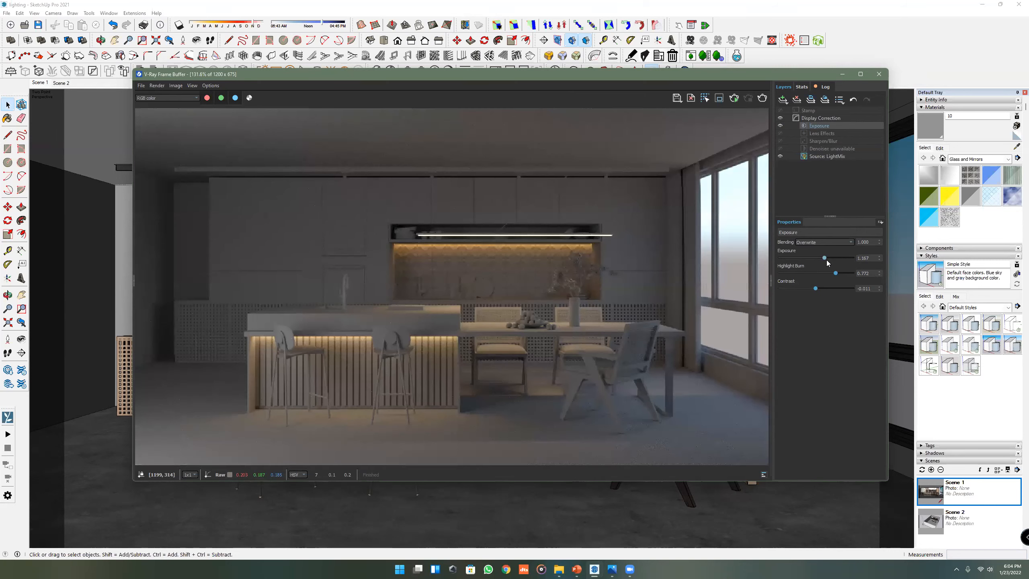
left_click(826, 259)
left_click(825, 259)
left_click(823, 260)
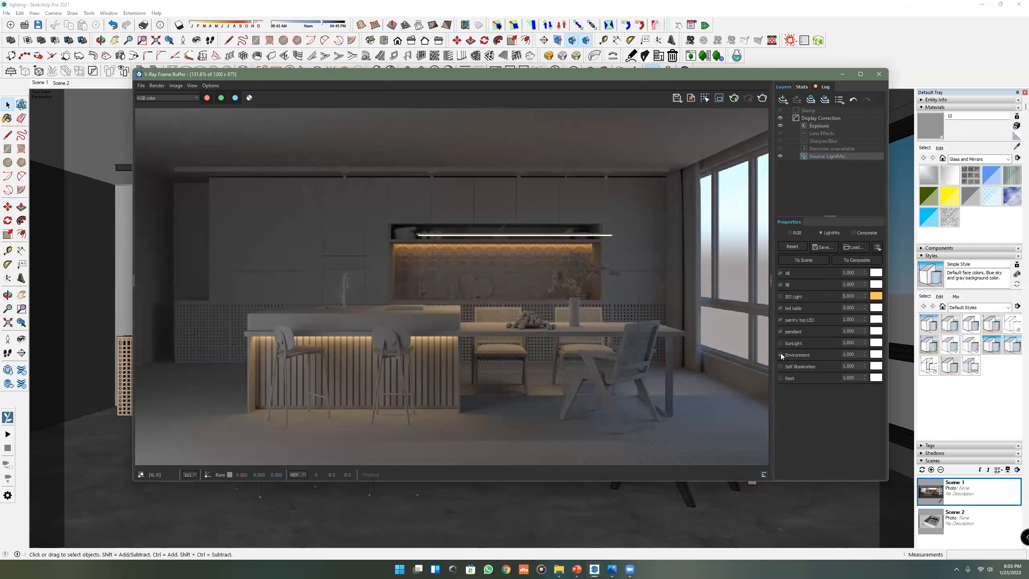
- Toggle the Environment light off and on in LightMix to compare its contribution
left_click(779, 354)
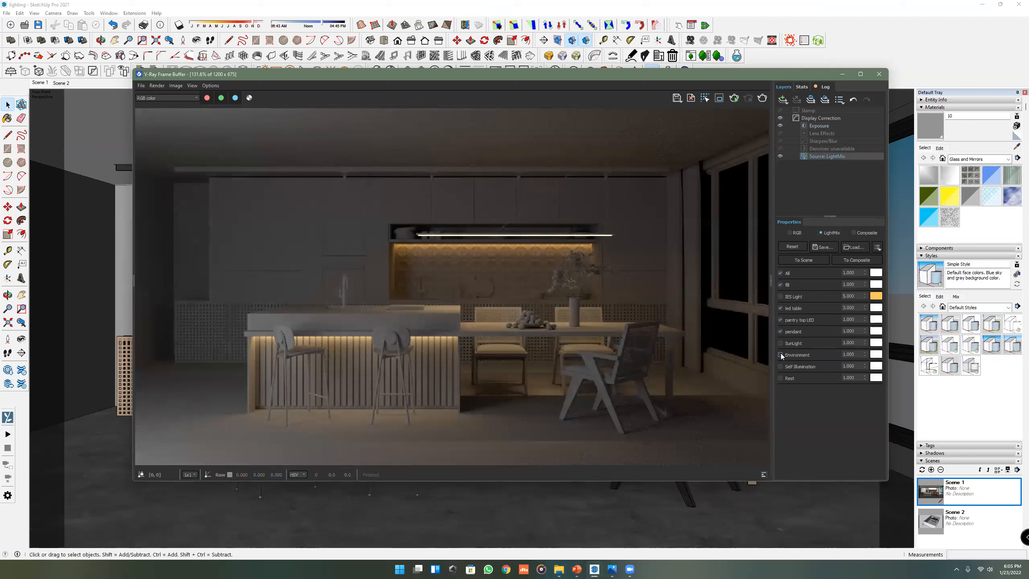
left_click(780, 354)
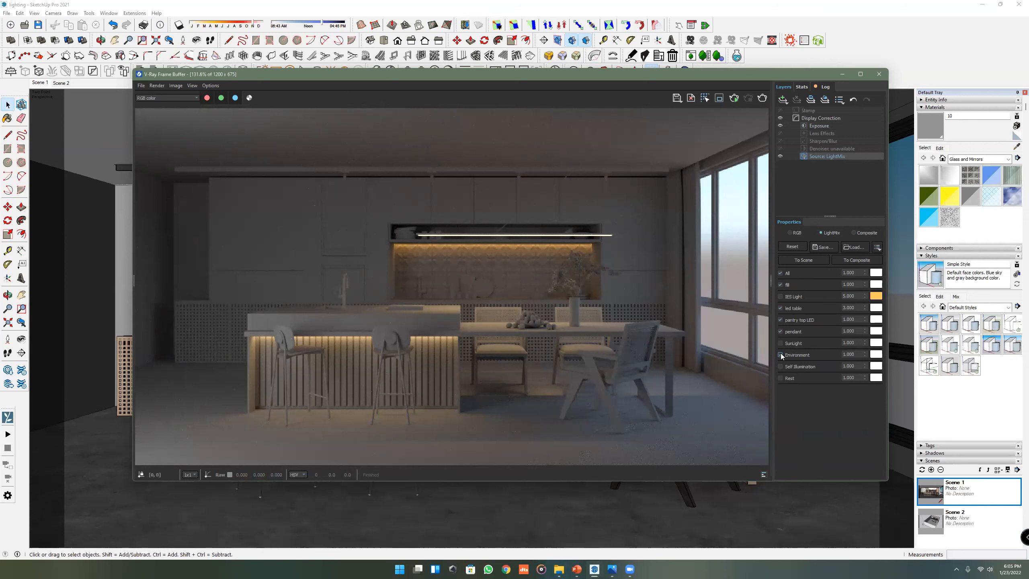
left_click(780, 354)
left_click(780, 354)
- Try Environment light intensities between 2 and 5 in LightMix, and return the intensity to 1
left_click(851, 355)
type("5")
key("Return")
left_click(814, 433)
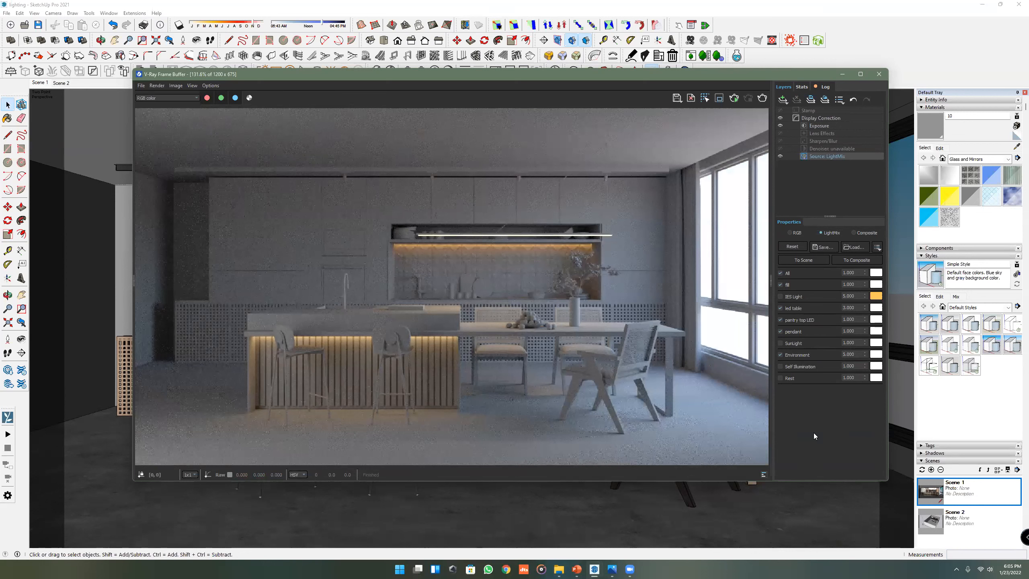
left_click(850, 353)
type("2")
key("Return")
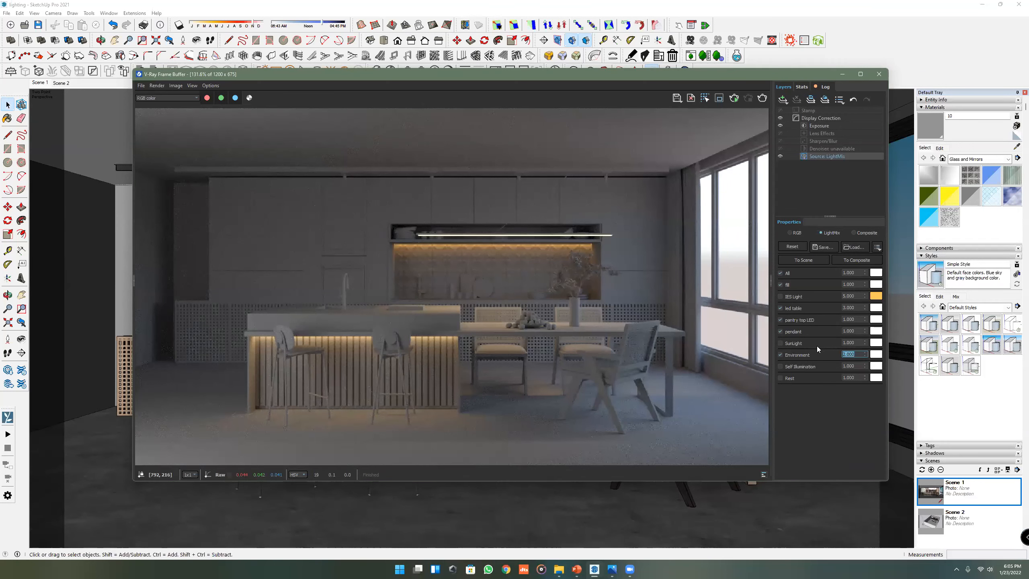
key("Up")
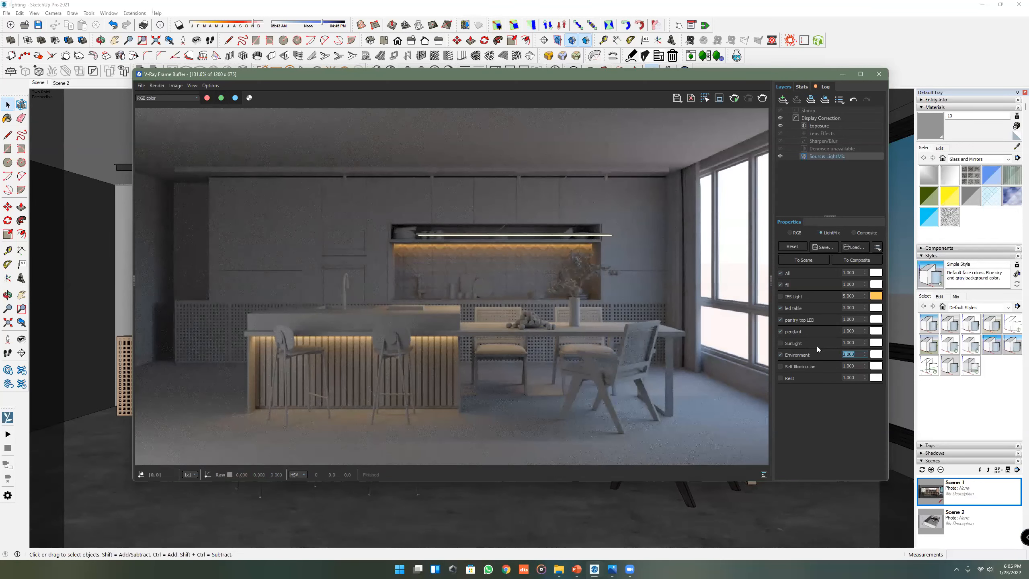
key("Up")
key("Up")
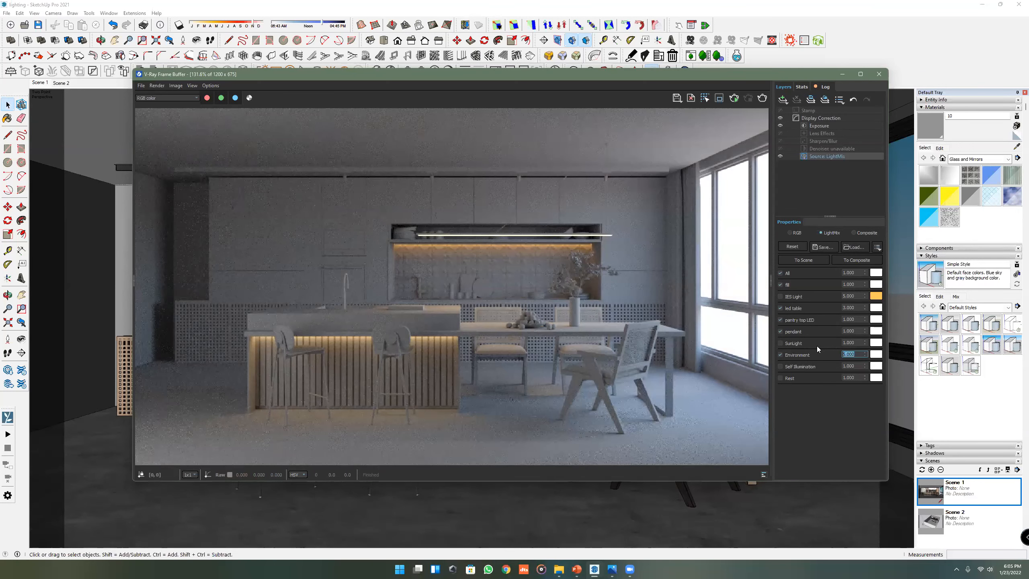
left_click(619, 309)
type("1")
key("Return")
left_click(833, 421)
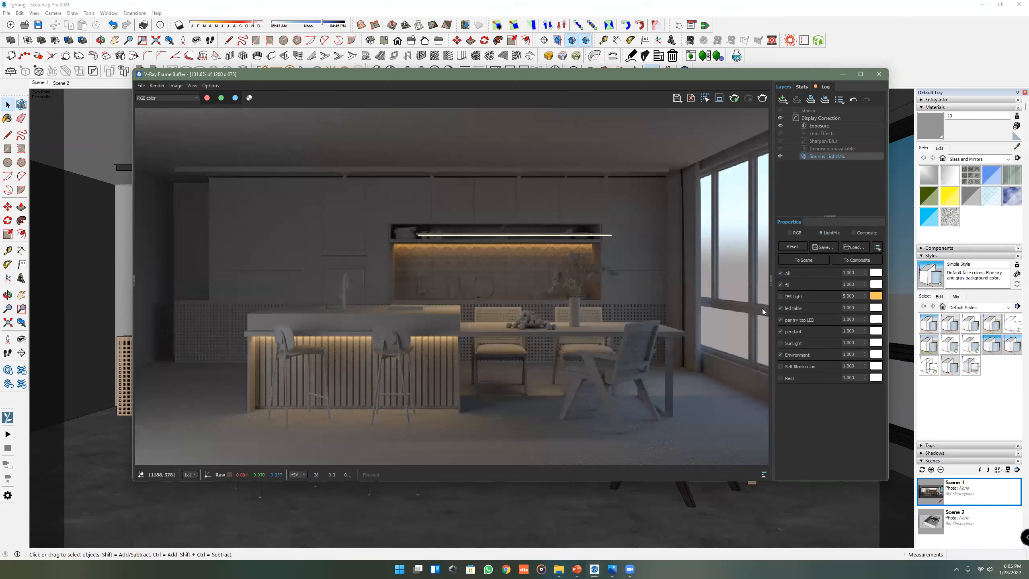
- Minimise the frame buffer and examine the room's window wall from outside the model
left_click(843, 75)
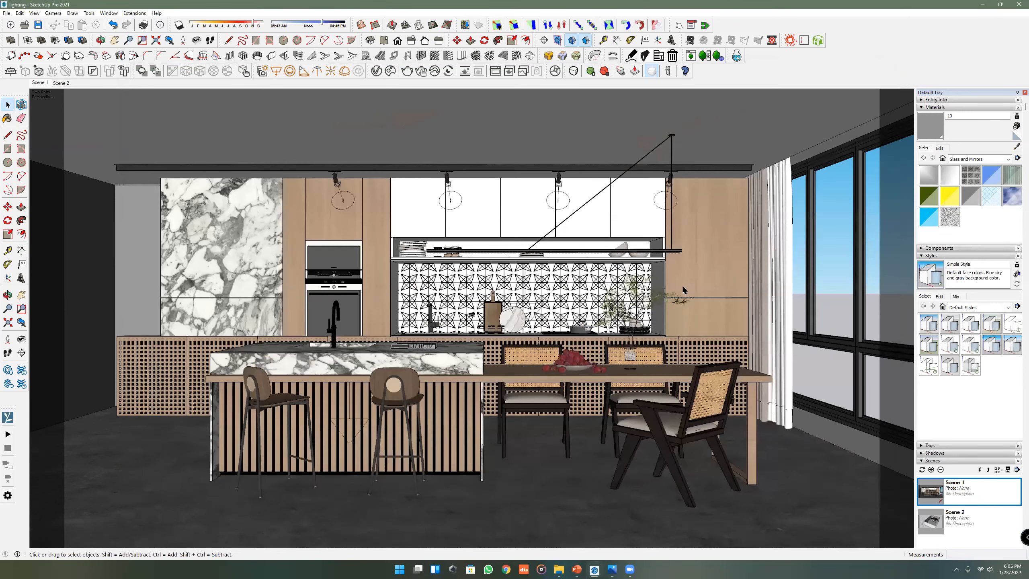
scroll(679, 248, "up", 2)
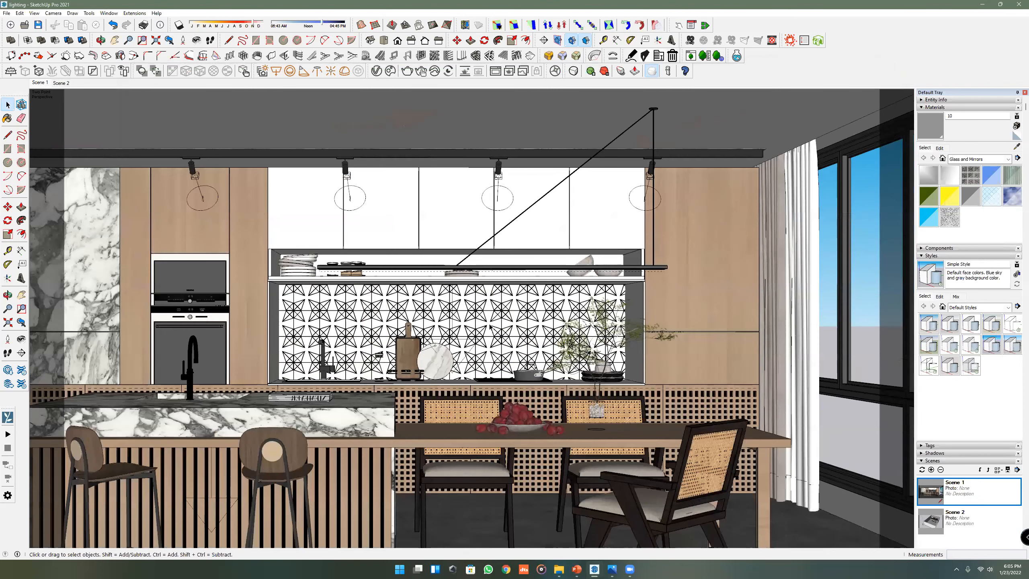
middle_click_drag(519, 322, 525, 328)
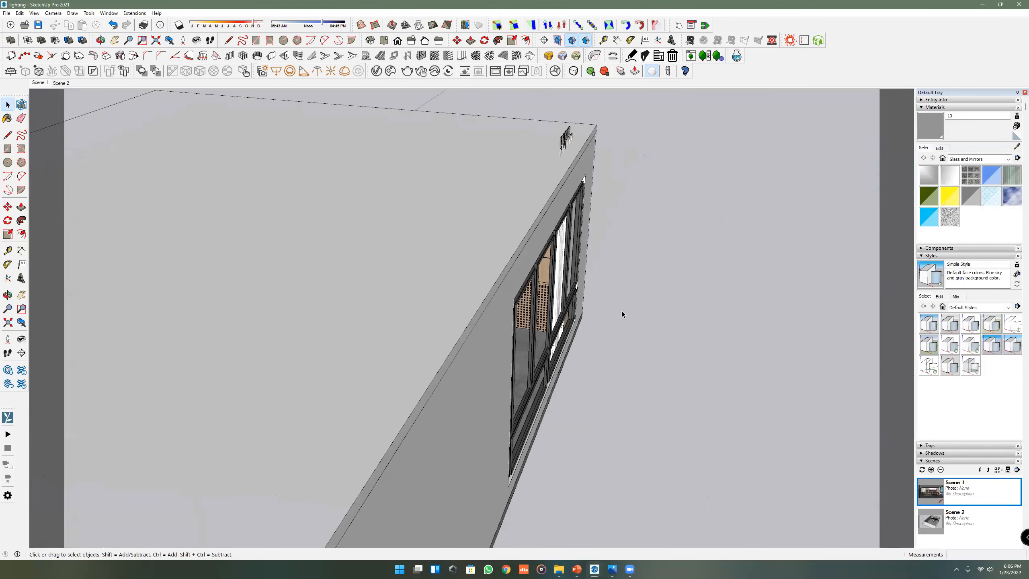
middle_click_drag(600, 310, 565, 307)
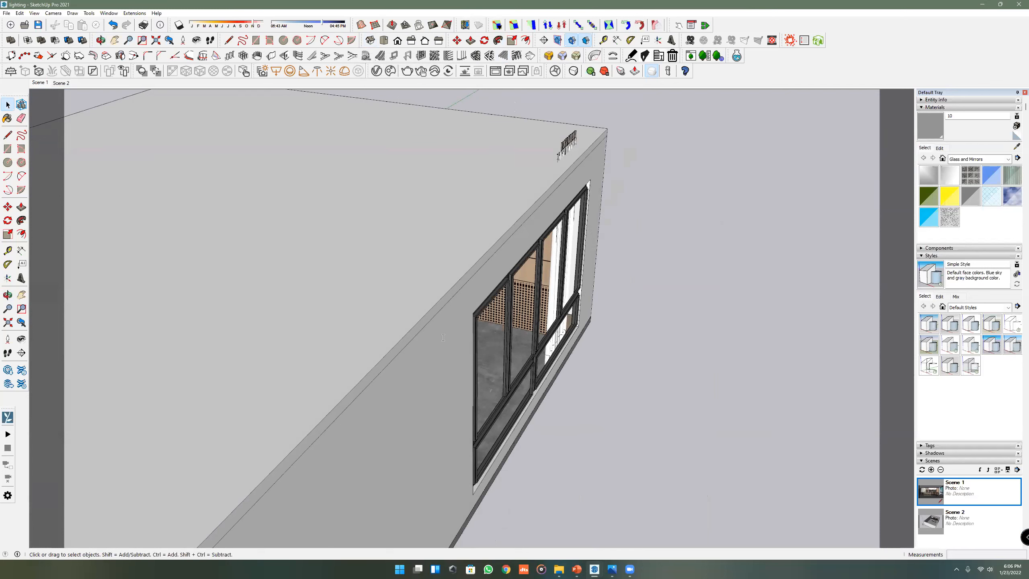
- Switch to the PowerPoint presentation and review the film-set lighting slide with lights, diffusion and silks placed outside the windows
mouse_move(577, 569)
left_click(534, 522)
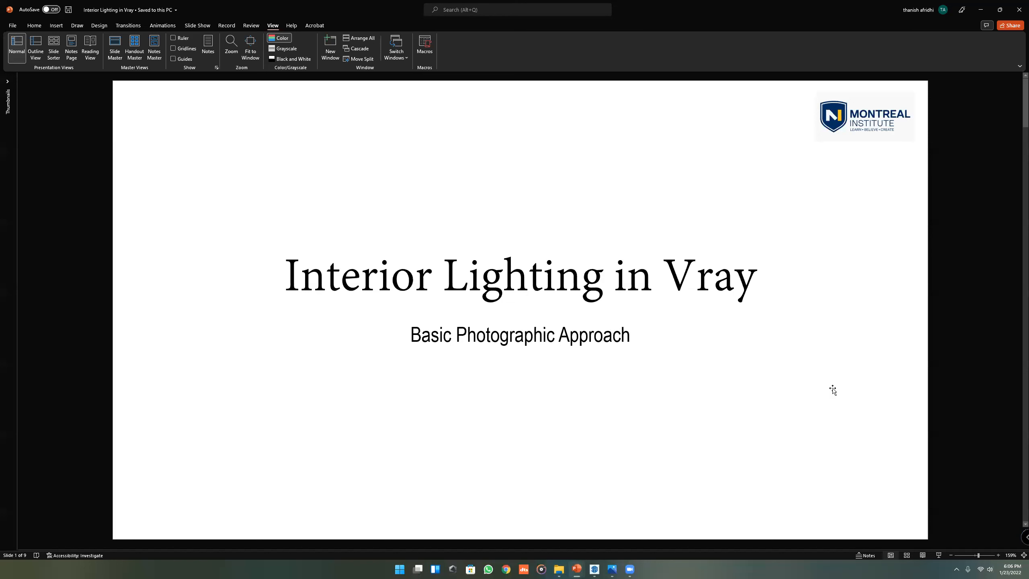
scroll(758, 168, "down", 3)
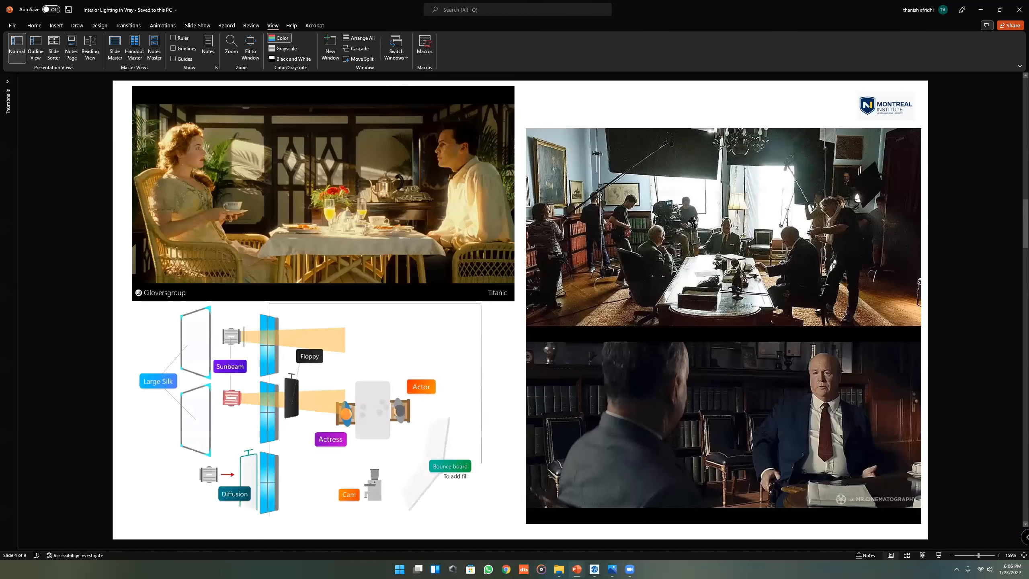
scroll(723, 196, "up", 1)
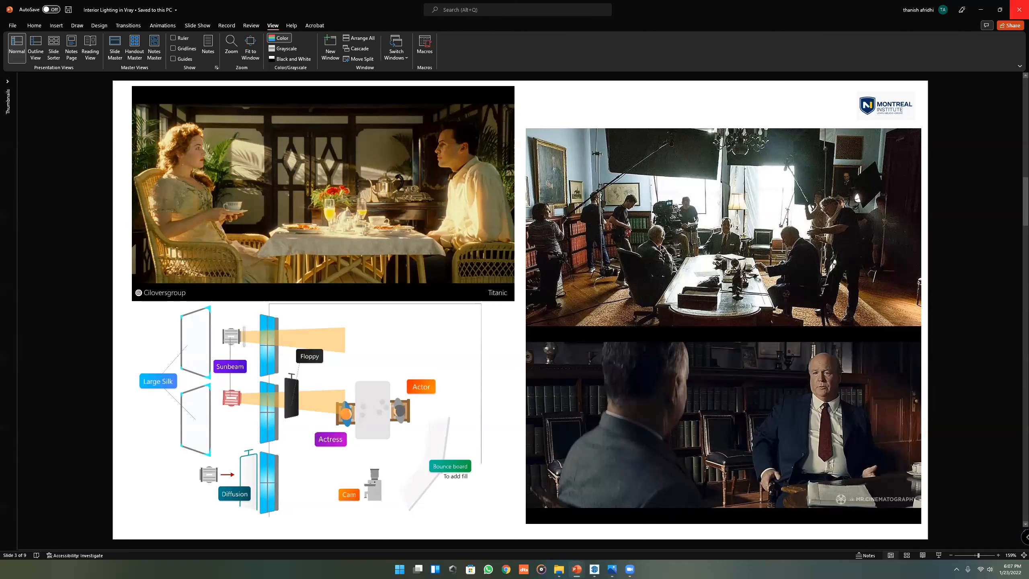
- Switch back to SketchUp and draw a V-Ray Rectangle Light on the exterior wall beside the window
key("alt+Tab")
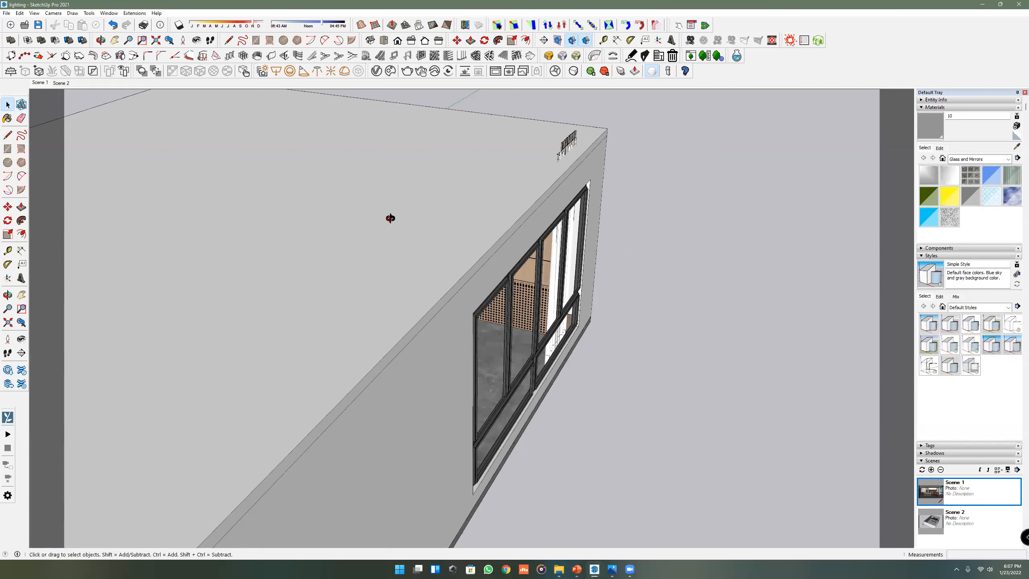
left_click(277, 73)
middle_click_drag(526, 295, 482, 326)
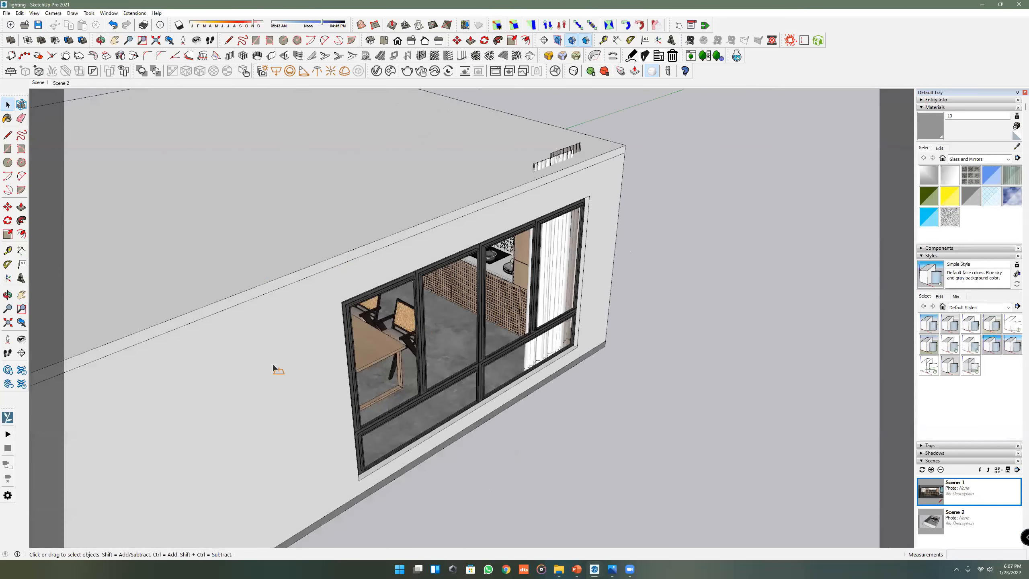
left_click(276, 70)
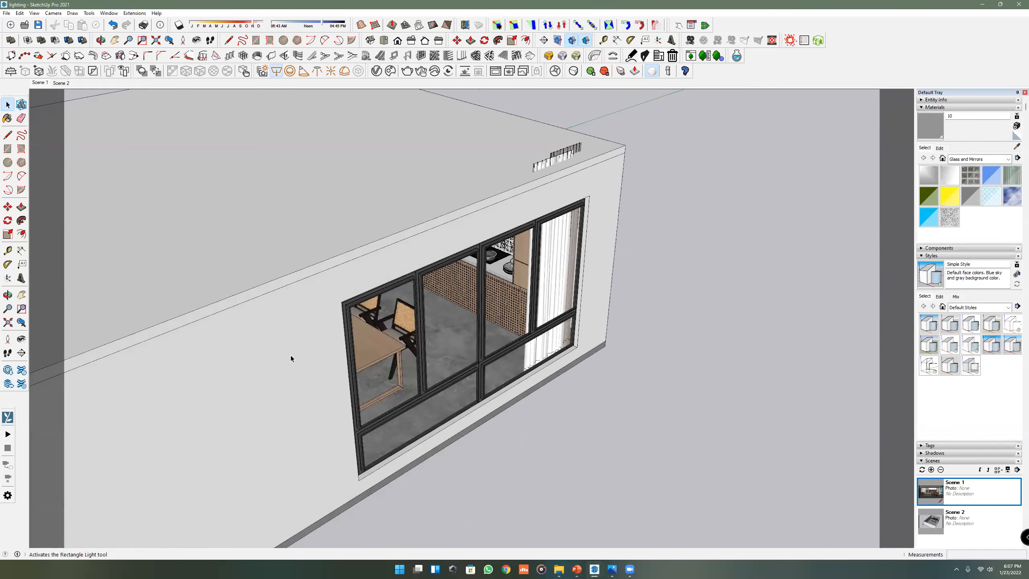
middle_click_drag(306, 369, 436, 394)
left_click(202, 270)
left_click(327, 390)
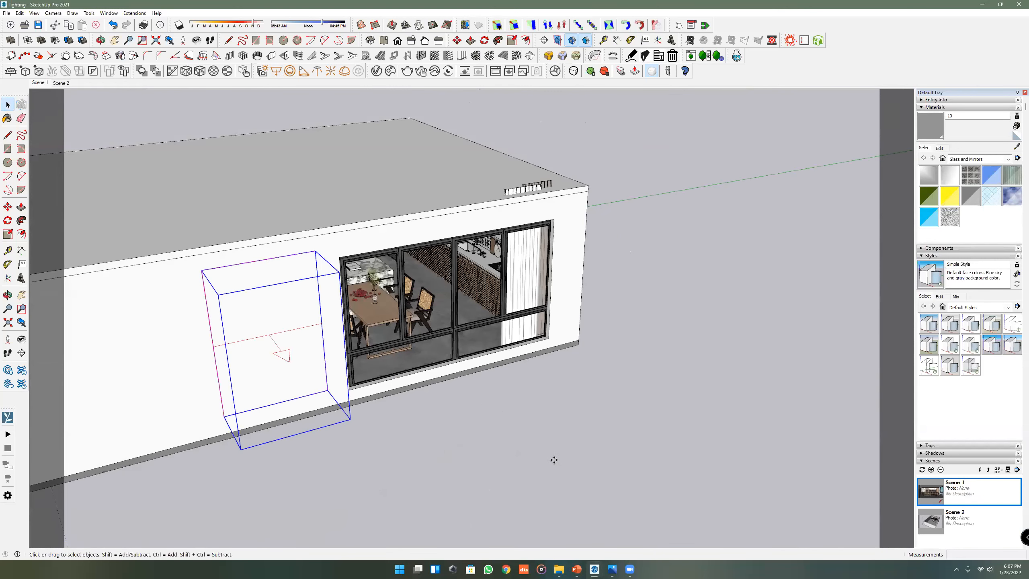
- Move the rectangle light outward from the wall and rotate it 180° so it faces the building
key("m")
middle_click_drag(659, 379, 712, 327)
left_click(808, 393)
middle_click_drag(600, 322, 663, 337)
middle_click_drag(591, 354, 629, 354)
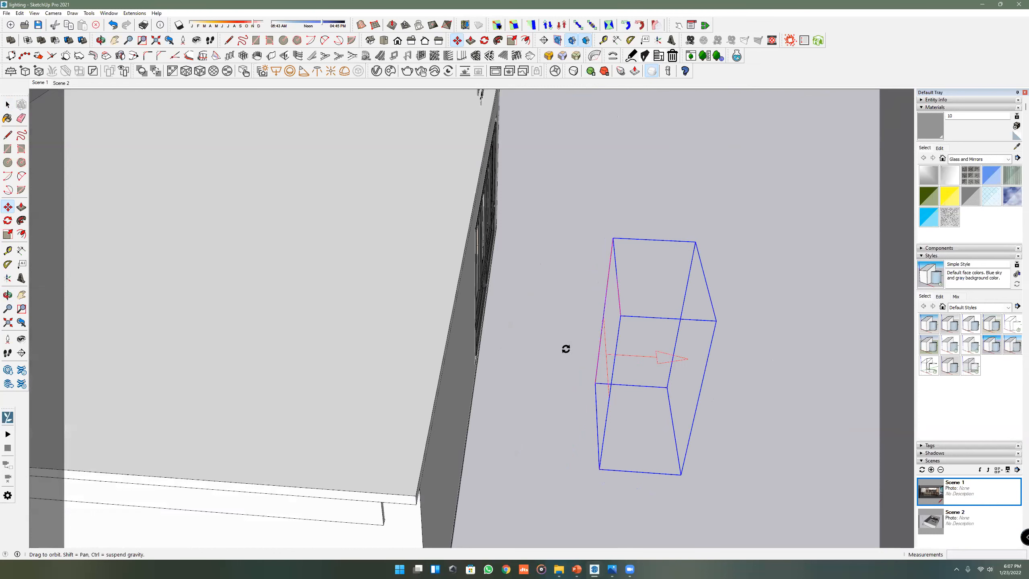
left_click(564, 354)
type("180")
key("Return")
- Move the rectangle light in front of the middle of the window from outside
middle_click_drag(638, 397, 260, 411)
left_click(316, 451)
left_click(527, 432)
left_click(590, 432)
left_click(570, 340)
left_click(548, 343)
left_click(567, 340)
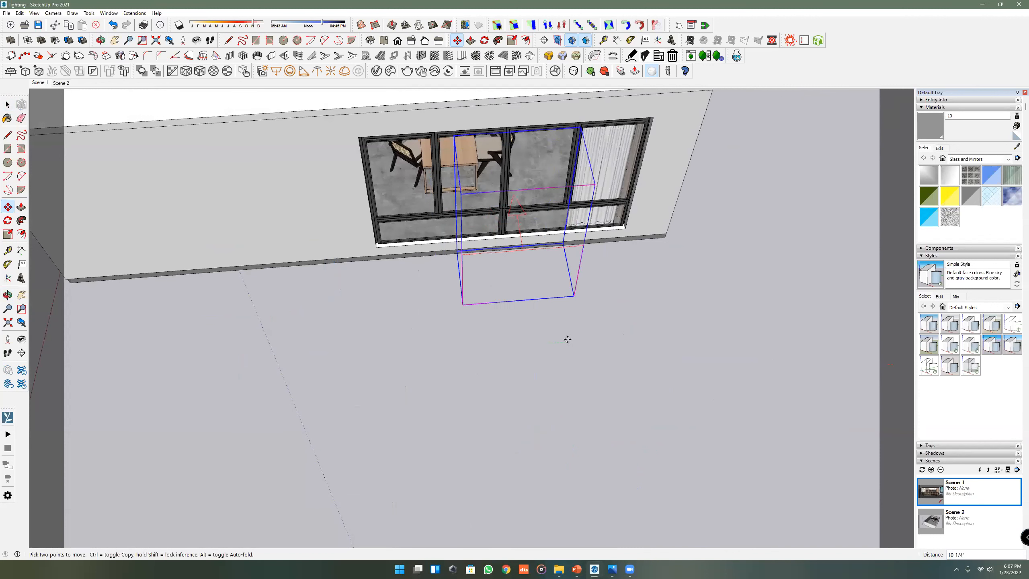
left_click(570, 339)
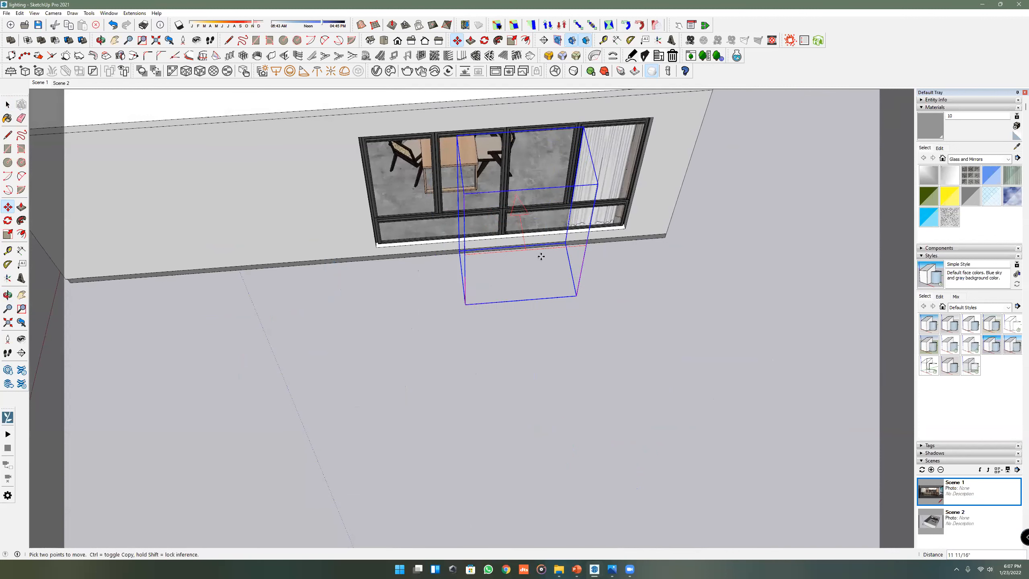
- Scale the rectangle light horizontally on both sides by 1.56 and 1.30 so it spans the full width of the window
middle_click_drag(491, 360, 813, 162)
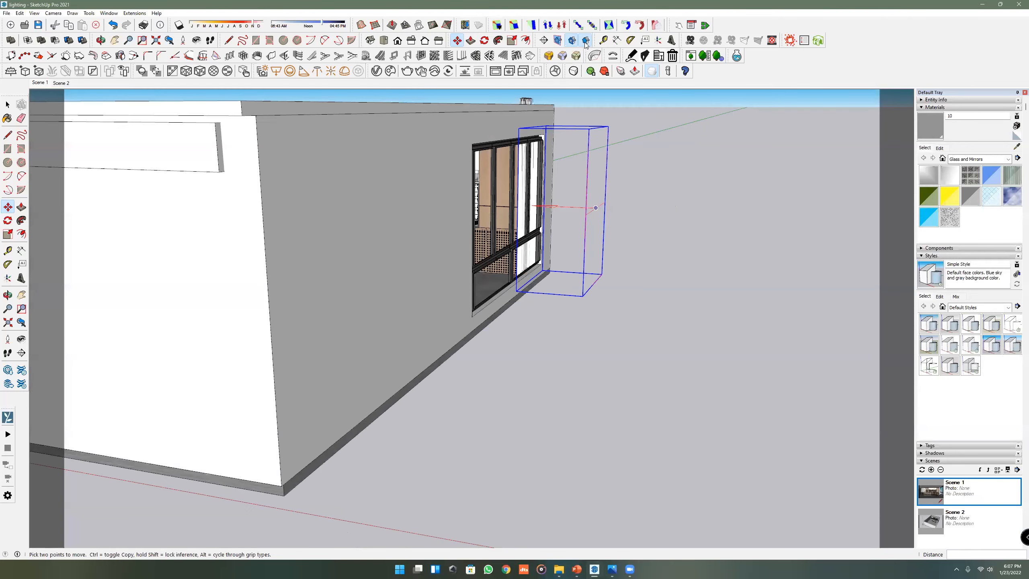
middle_click_drag(595, 207, 586, 45)
middle_click_drag(528, 208, 227, 314)
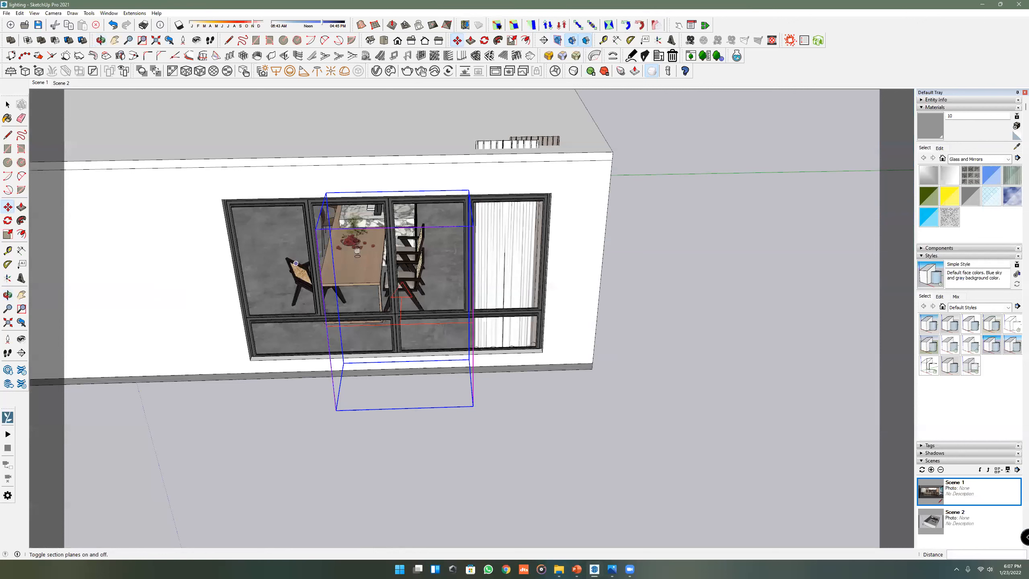
left_click(511, 40)
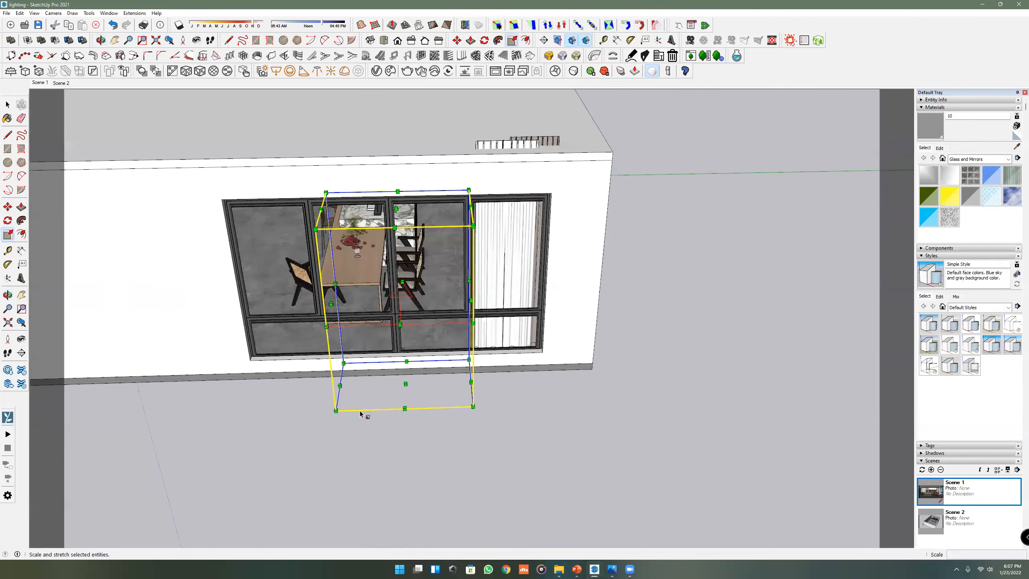
middle_click_drag(344, 409, 283, 420)
left_click_drag(340, 389, 248, 395)
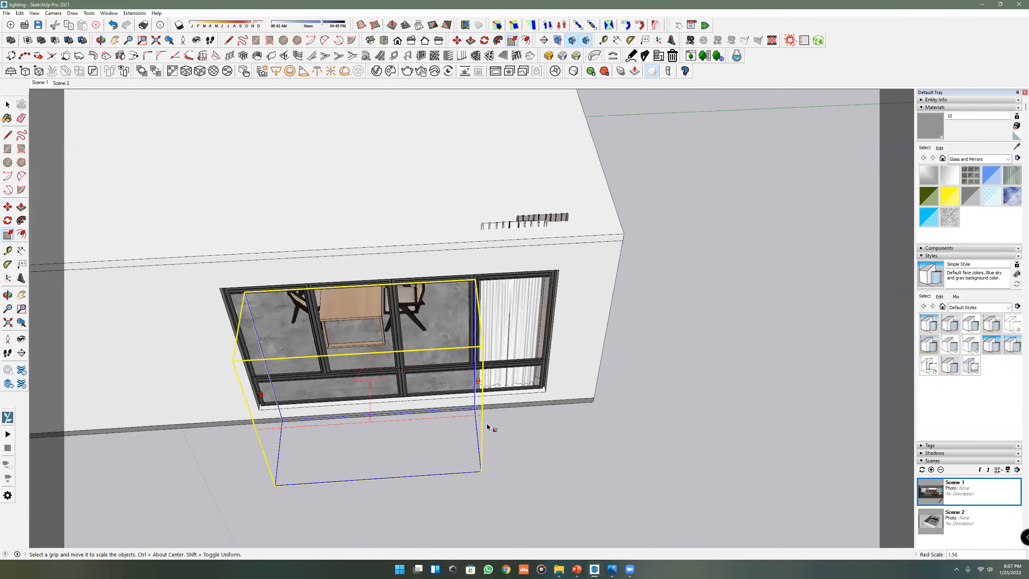
left_click_drag(478, 380, 546, 376)
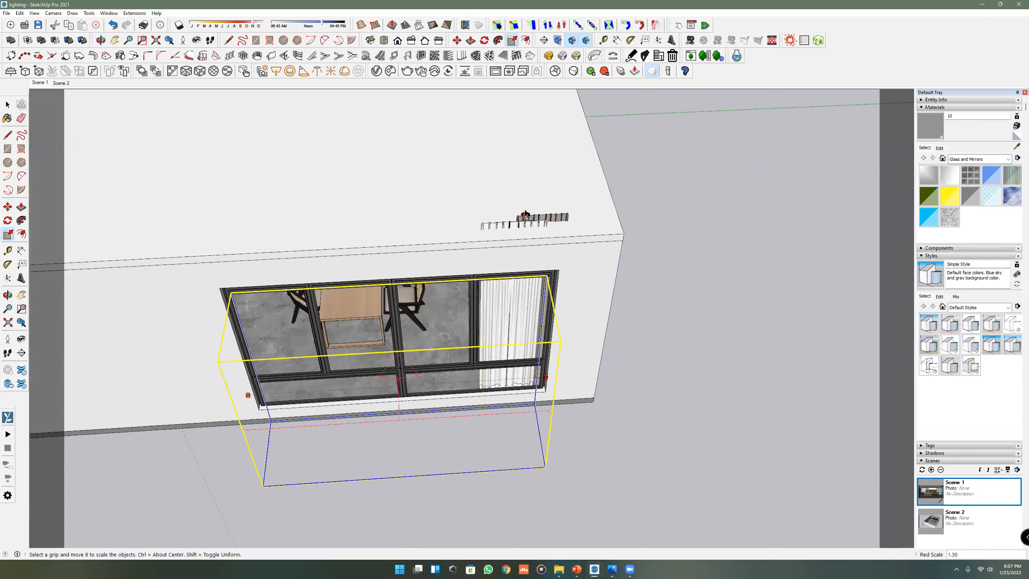
- Lower the rectangle light by about 4 1/8" to line it up with the window opening
middle_click_drag(574, 286, 687, 348)
key("m")
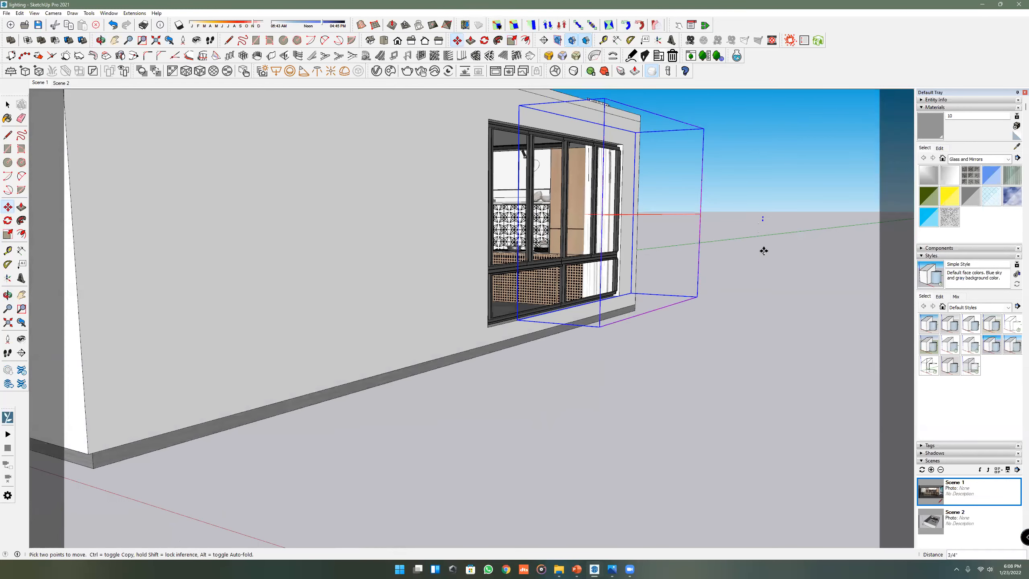
left_click(764, 250)
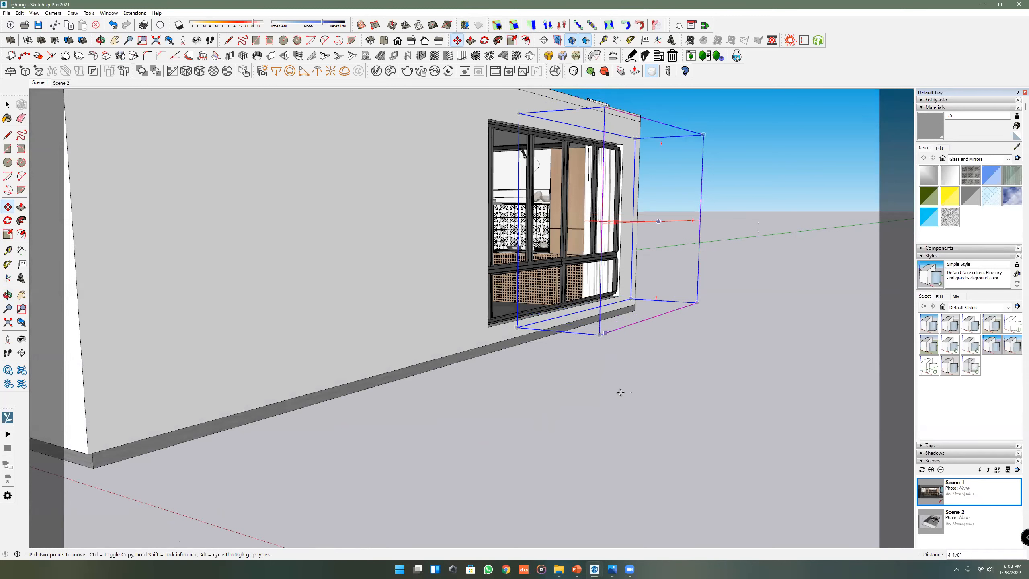
middle_click_drag(621, 392, 615, 366)
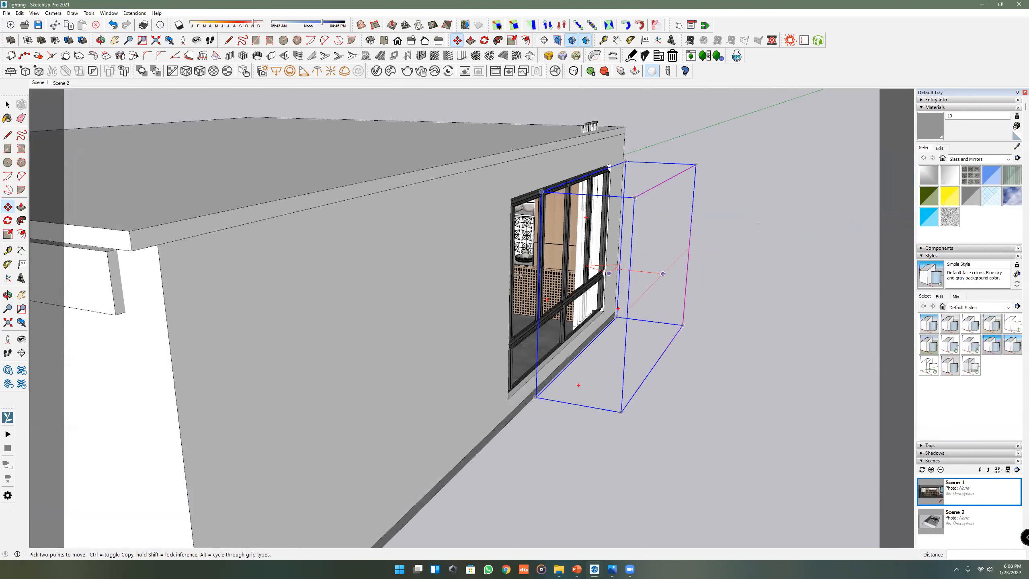
middle_click_drag(519, 276, 563, 301)
key("space")
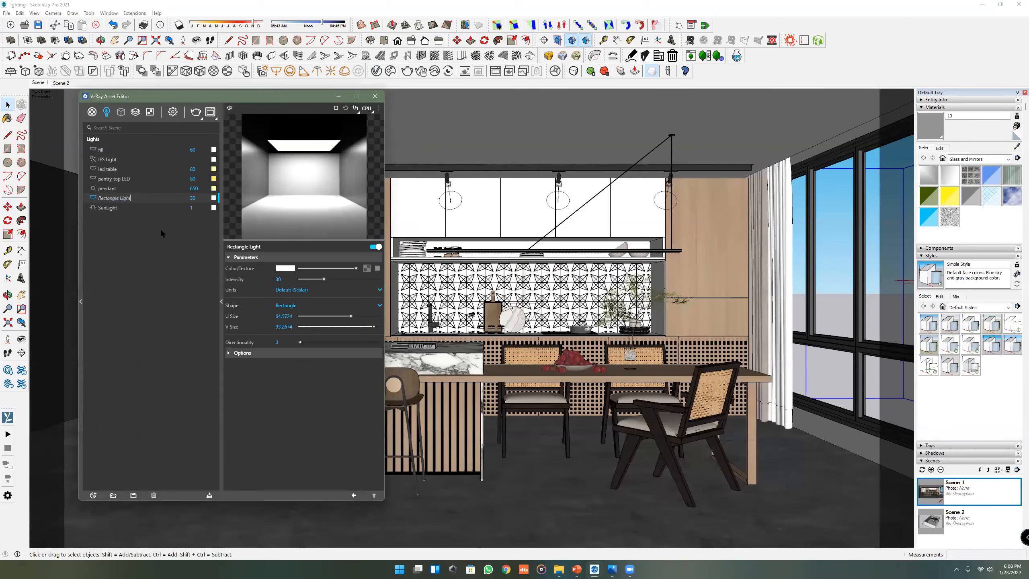
- Rename the new rectangle light in the V-Ray Asset Editor as portal
key("ctrl+a")
type("portal")
key("Return")
- Make the portal light invisible and turn off its Affect Specular and Affect Reflections options
left_click(277, 353)
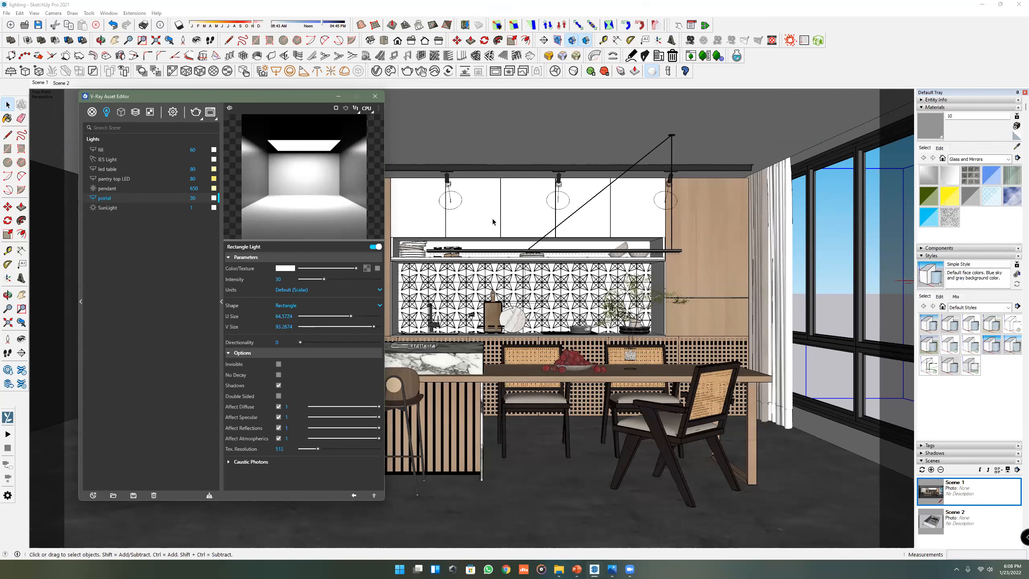
left_click(278, 365)
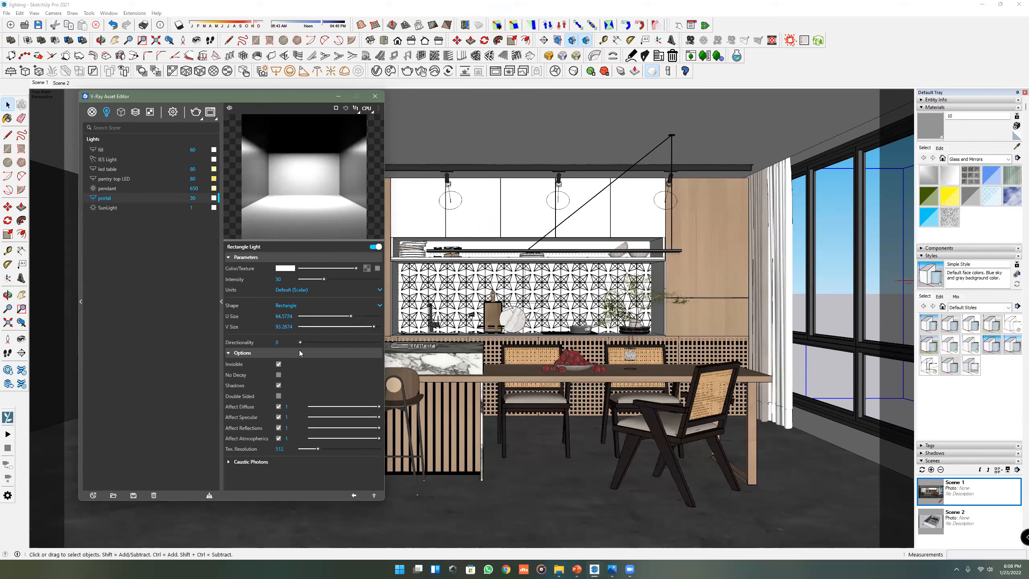
left_click(278, 428)
left_click(278, 418)
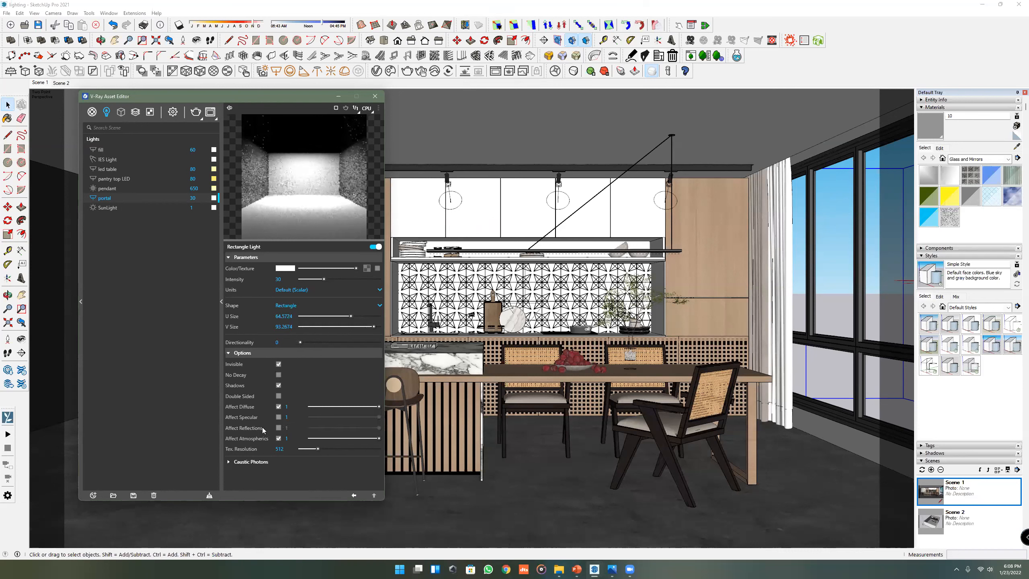
- Render the scene and set the portal light's LightMix multiplier to 5
left_click(192, 198)
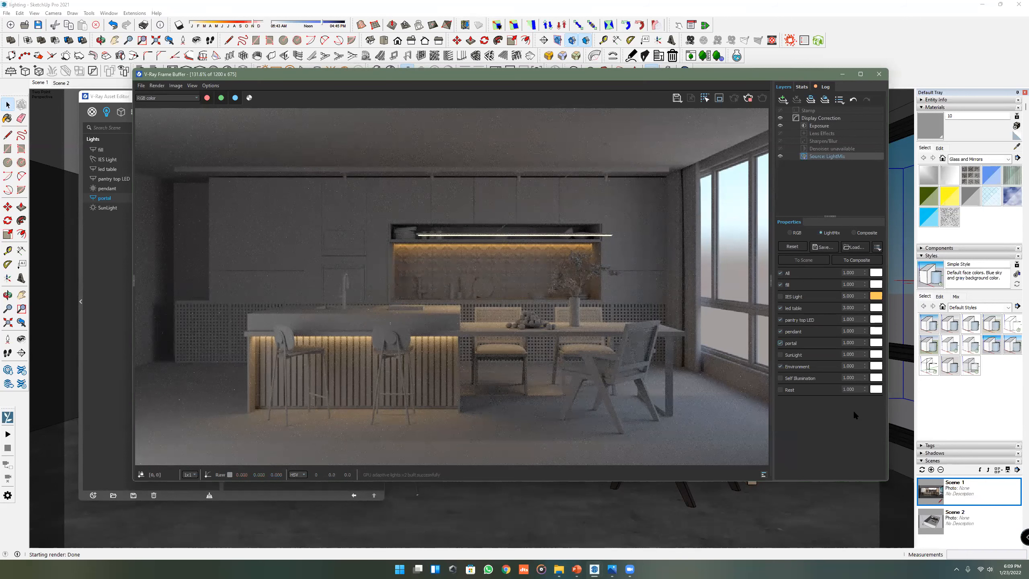
type("5")
key("Return")
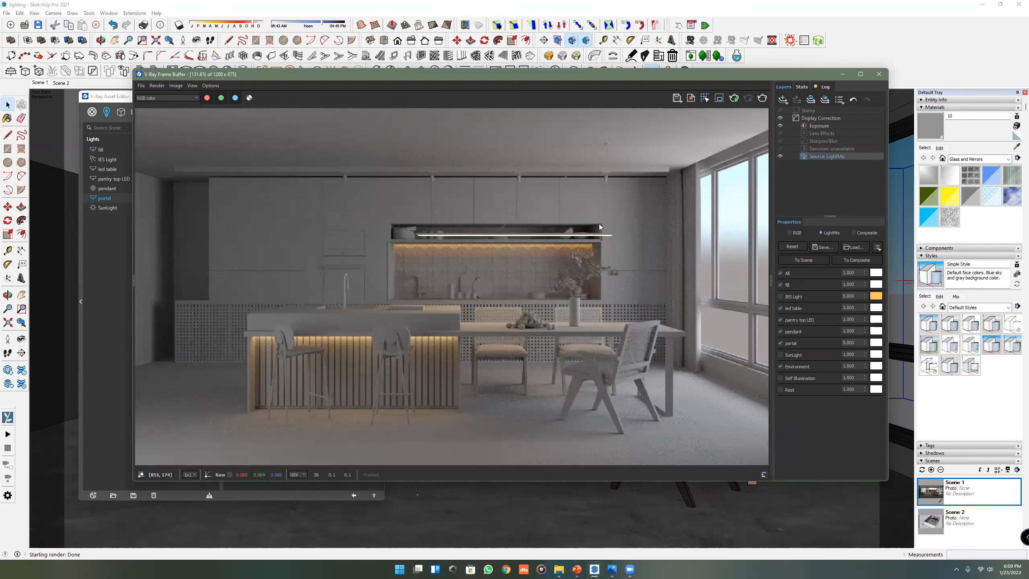
- Try different Highlight Burn values in the Exposure layer and settle on about 0.3
left_click(821, 125)
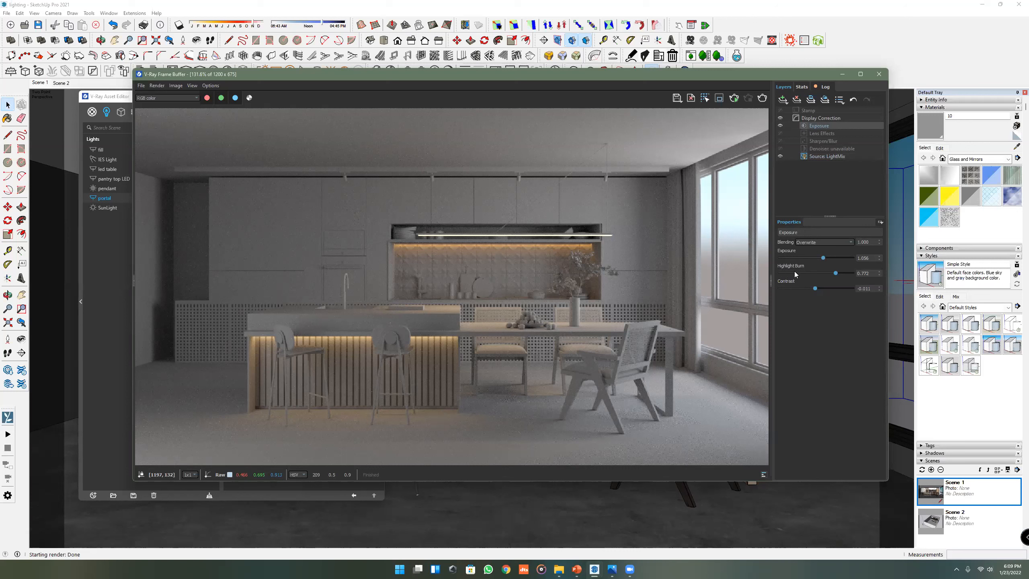
mouse_move(831, 275)
left_mouse_down()
mouse_move(806, 272)
mouse_move(886, 279)
left_mouse_up()
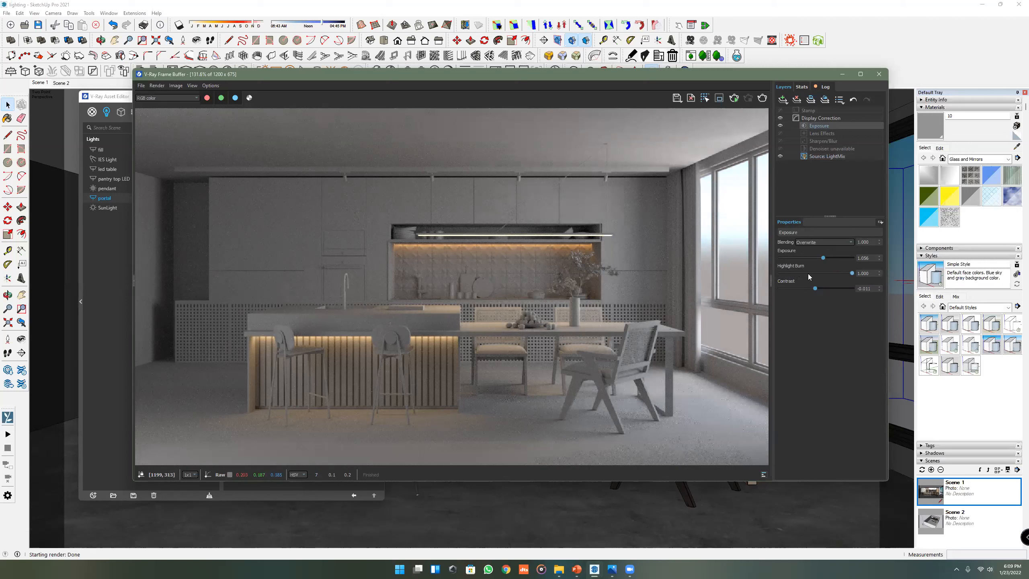
left_click_drag(852, 273, 824, 273)
key("ctrl+z")
left_click(777, 273)
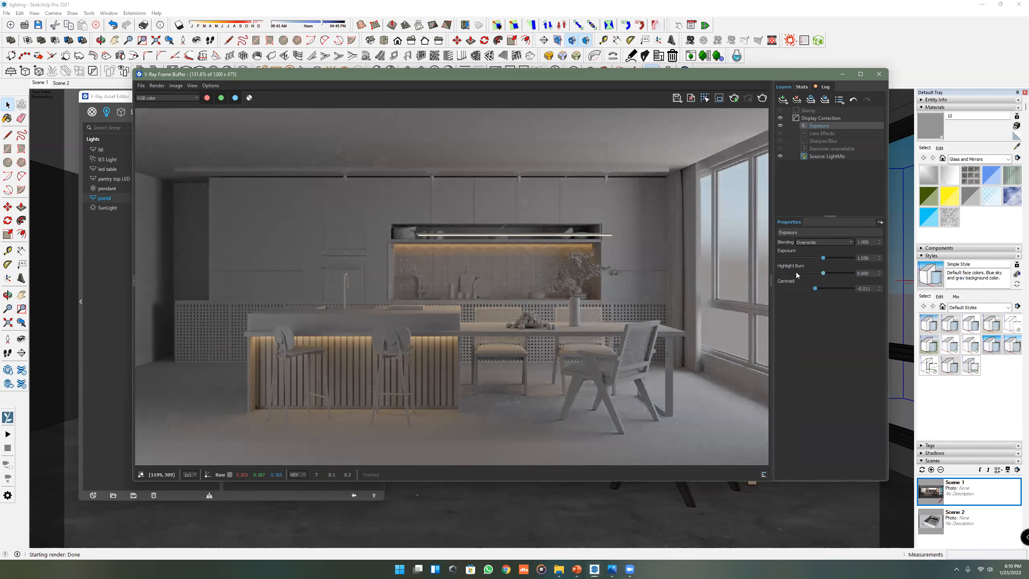
left_click(847, 273)
left_click(793, 272)
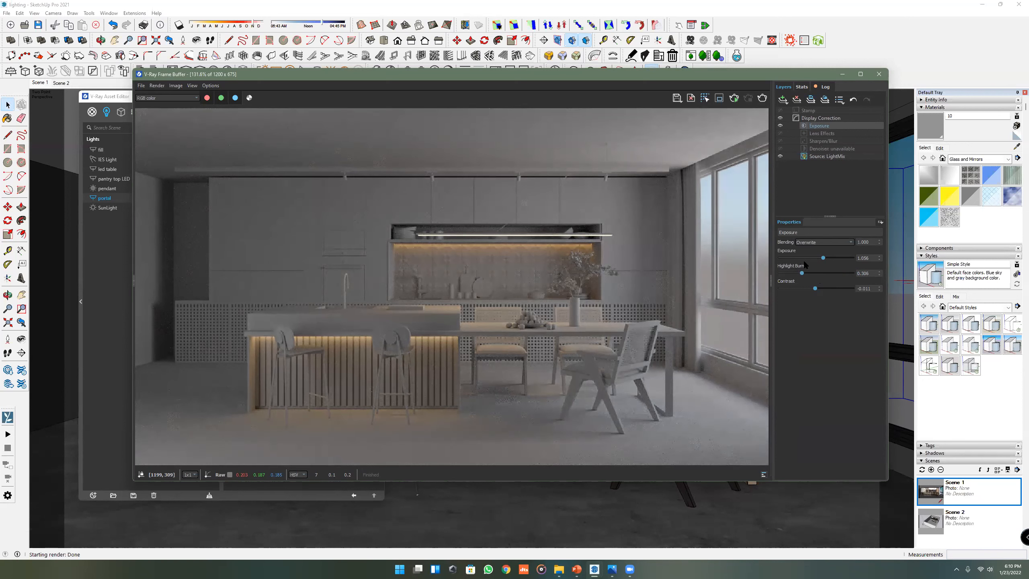
- Test darker and brighter exposure values on the render and settle on about 1.167
left_click(816, 258)
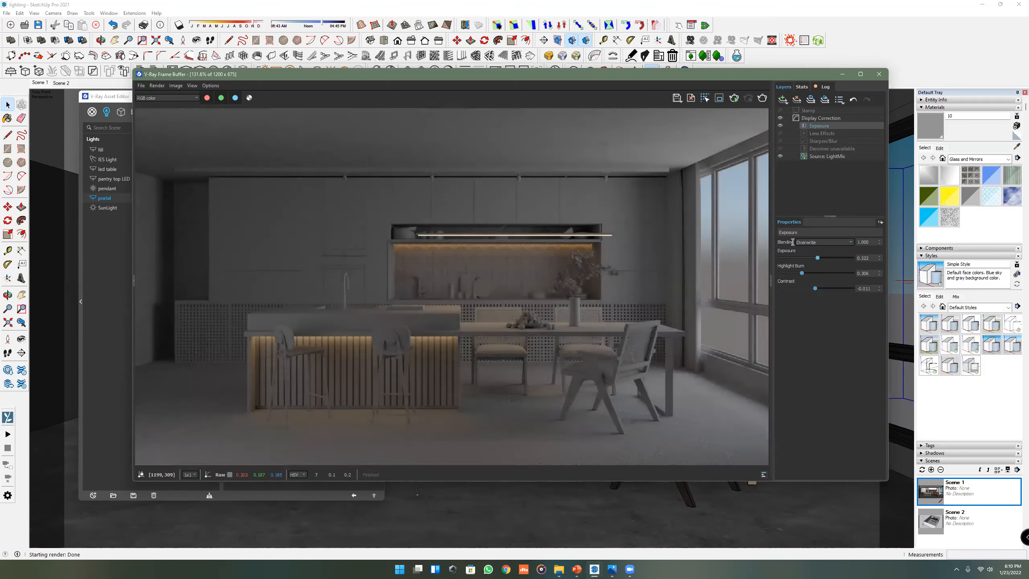
left_click_drag(817, 258, 857, 258)
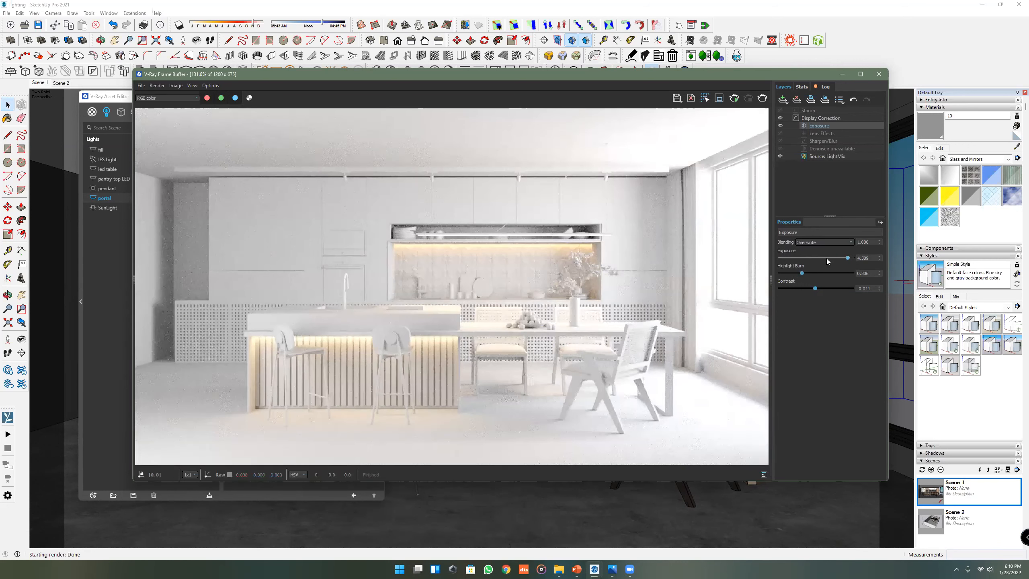
left_click_drag(827, 258, 844, 260)
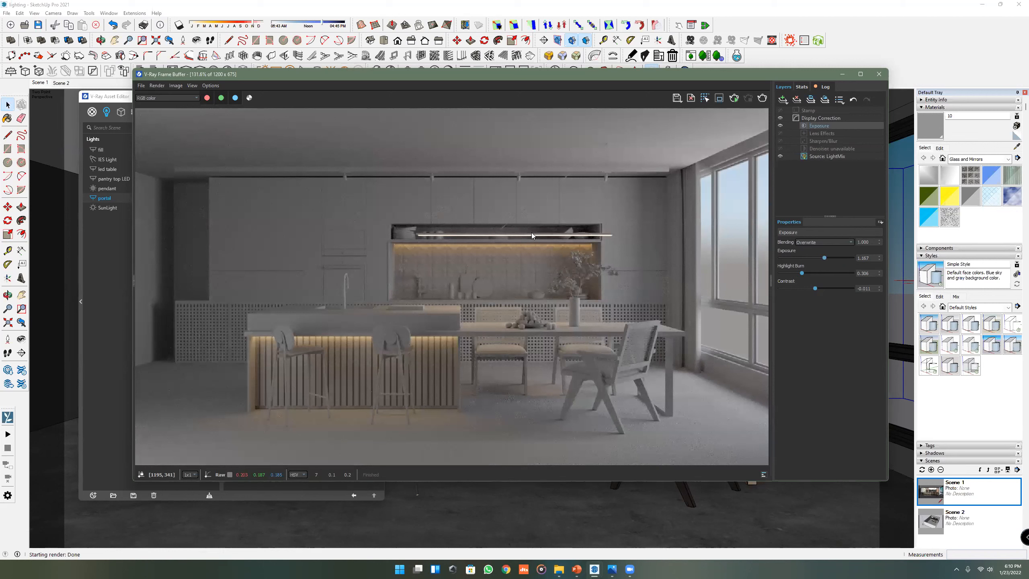
- Compare the portal light in LightMix at multipliers of 1, 5 and 10, and finish at 15
left_click(822, 156)
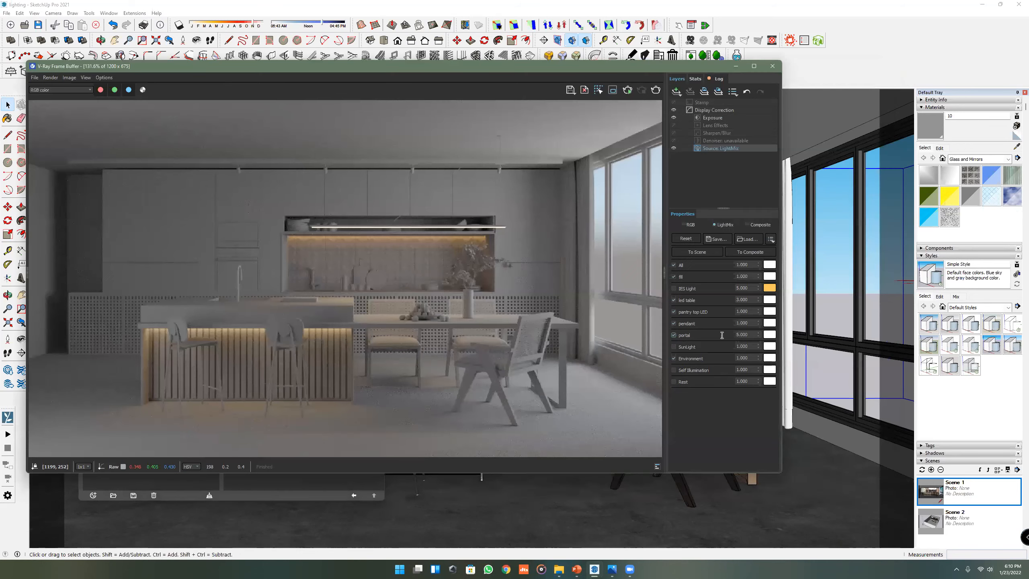
key("Tab")
type("1")
key("Return")
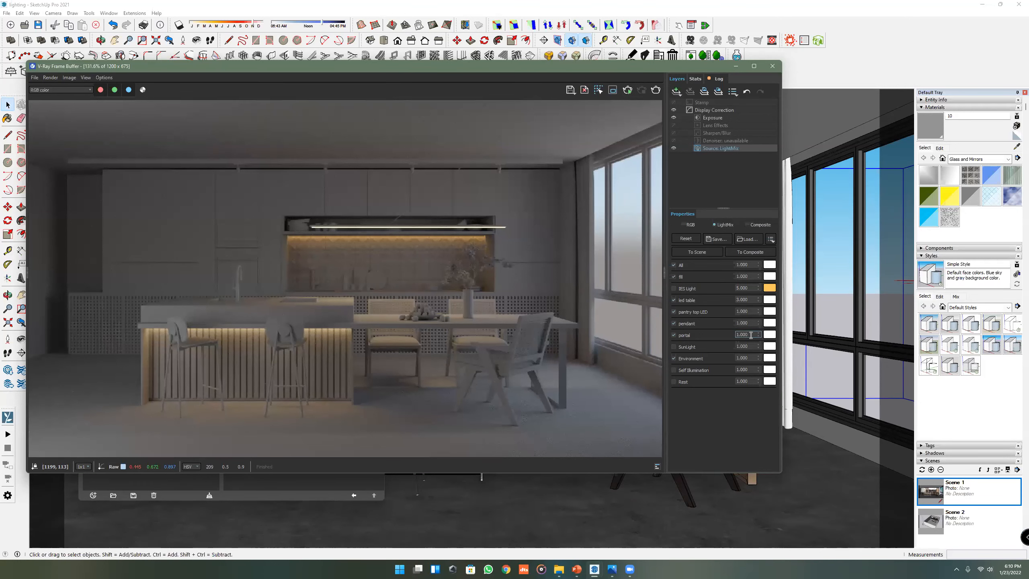
type("5")
key("Return")
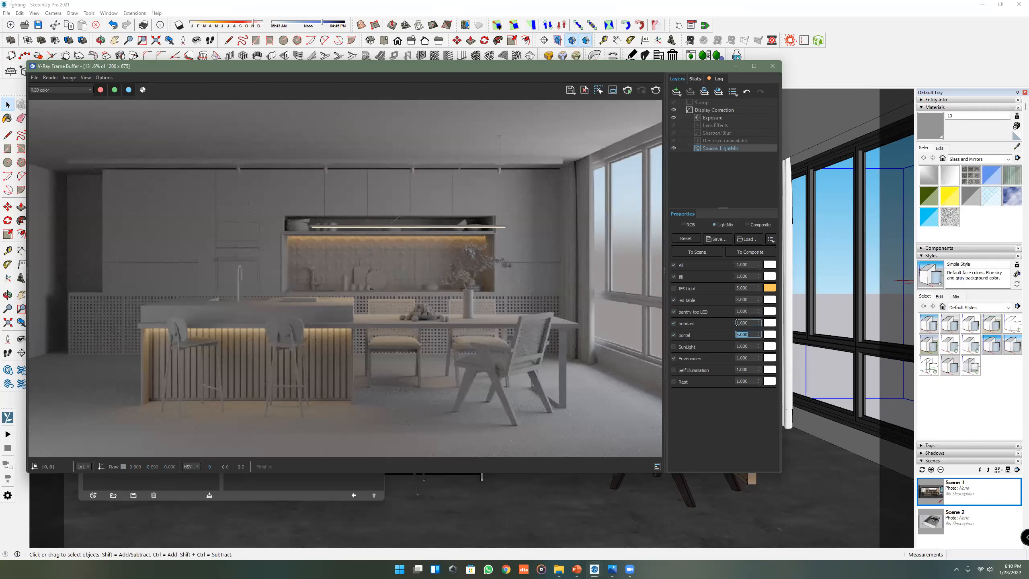
type("10")
key("Return")
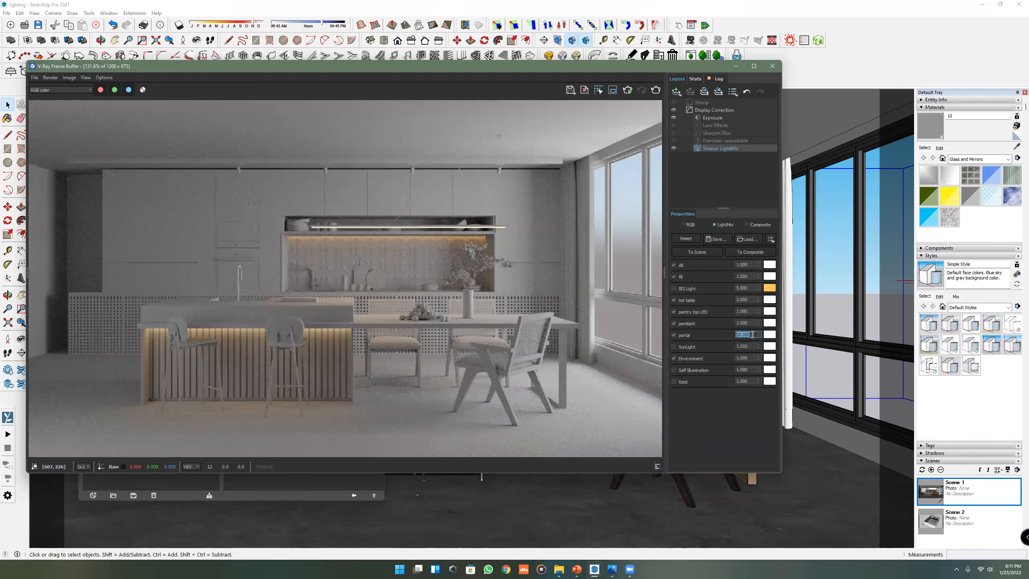
type("15")
key("Tab")
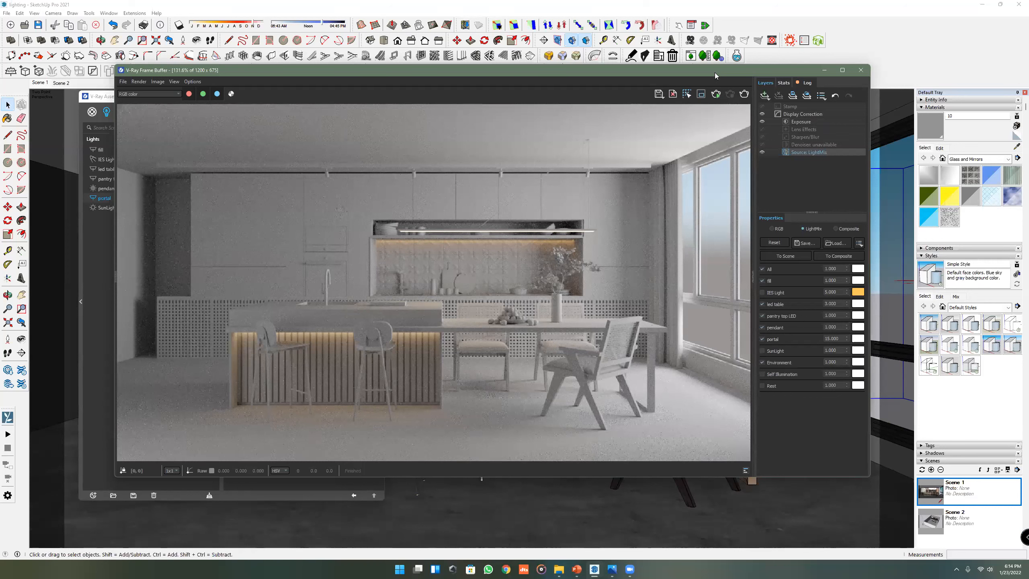
- Examine the kitchen island and the fruit bowl and vase on the dining table up close, and return to the render
left_click_drag(471, 67, 482, 67)
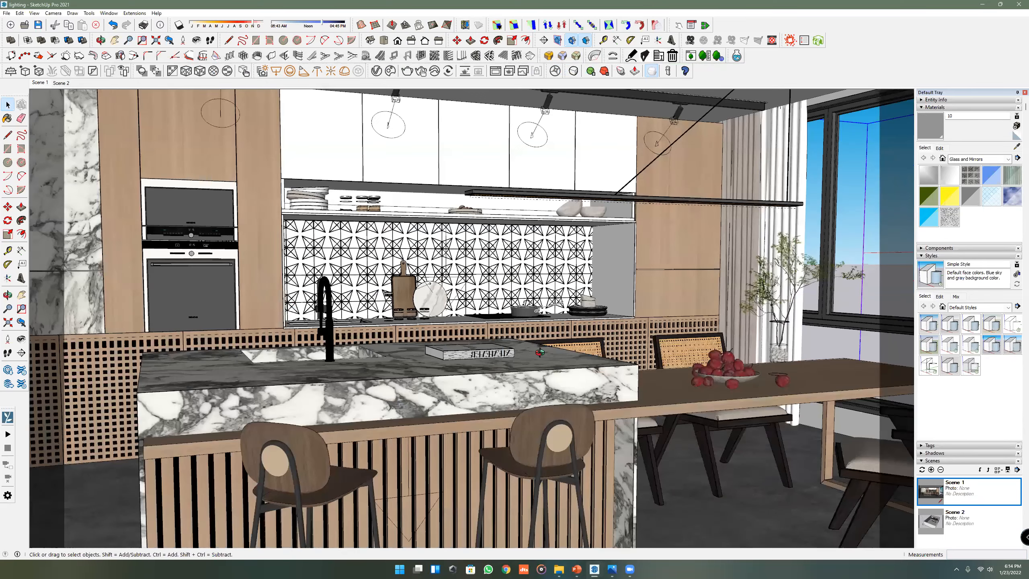
key("o")
left_click_drag(569, 377, 374, 375)
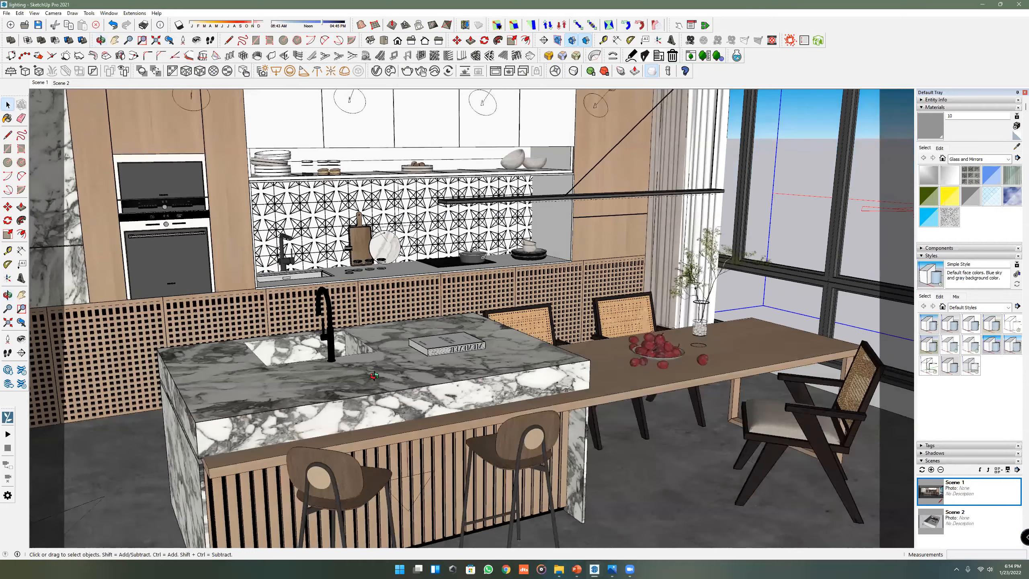
key("space")
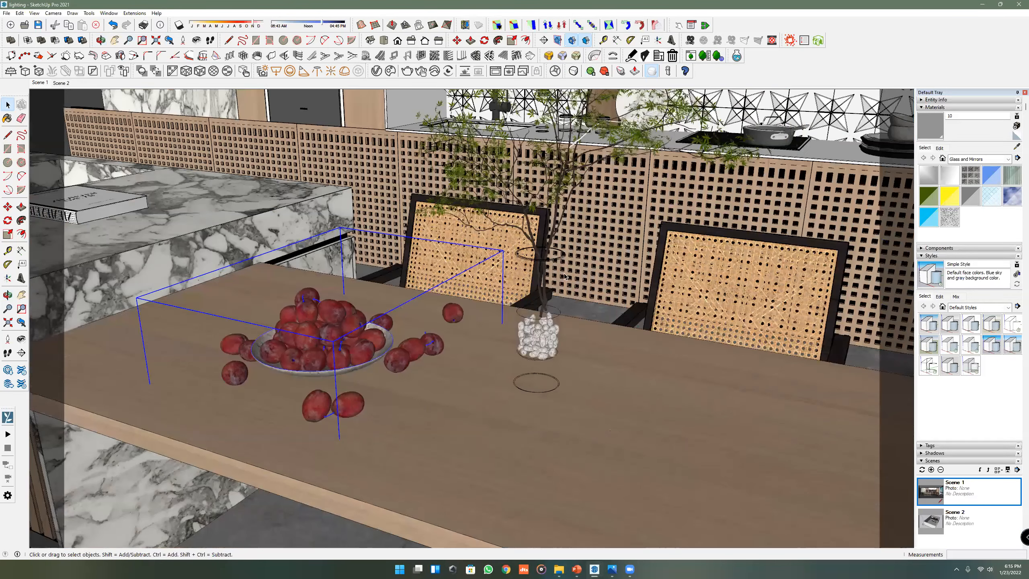
middle_click_drag(563, 275, 501, 346)
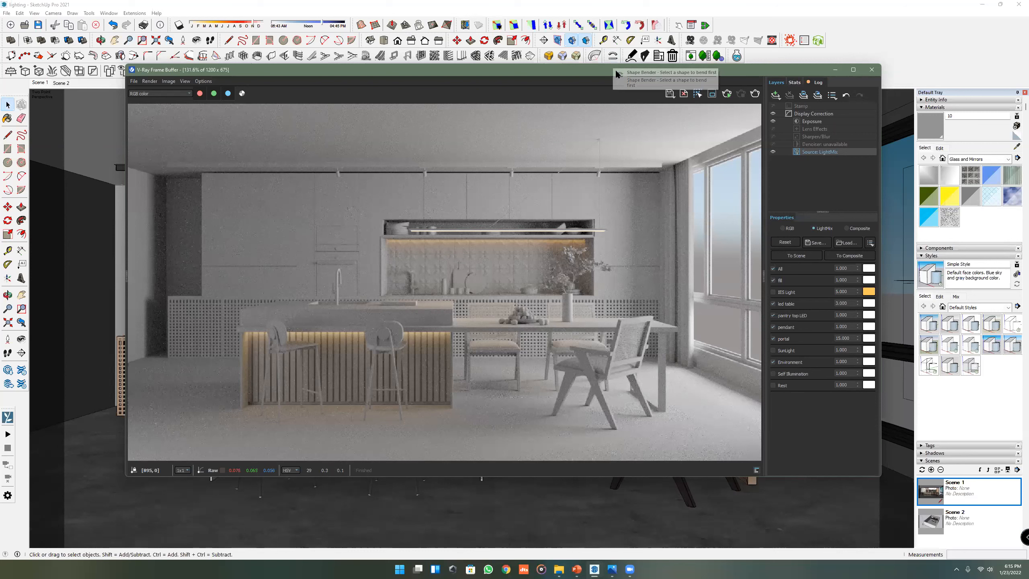
left_click_drag(603, 69, 622, 59)
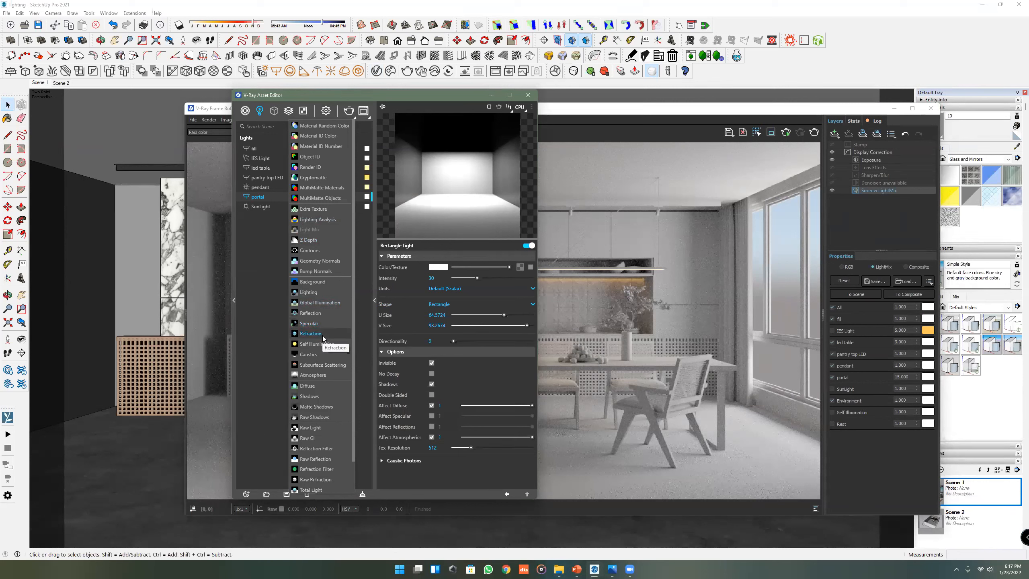
- Browse the full list of available V-Ray render elements in the Asset Editor
scroll(320, 381, "down", 1)
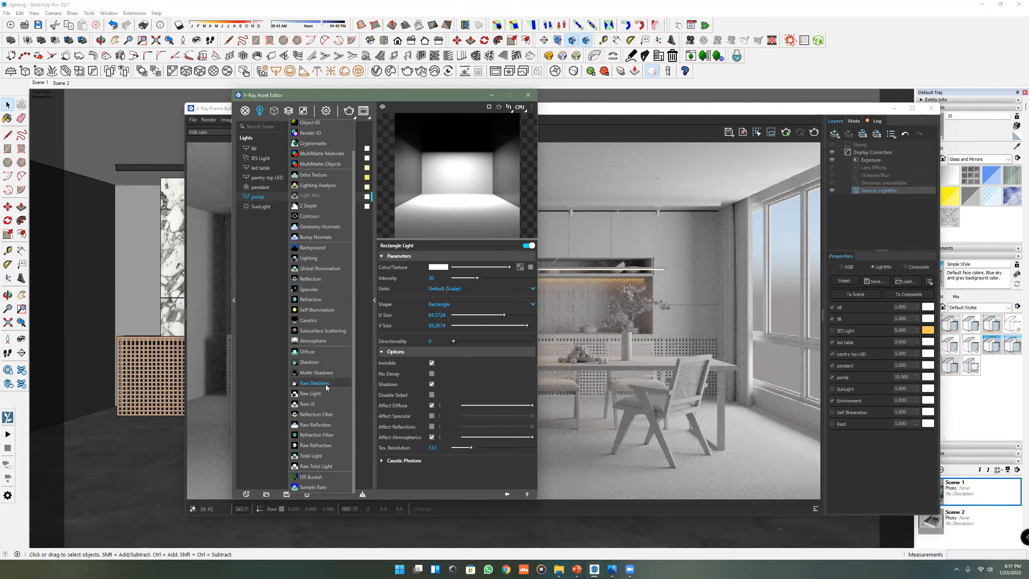
scroll(311, 190, "up", 2)
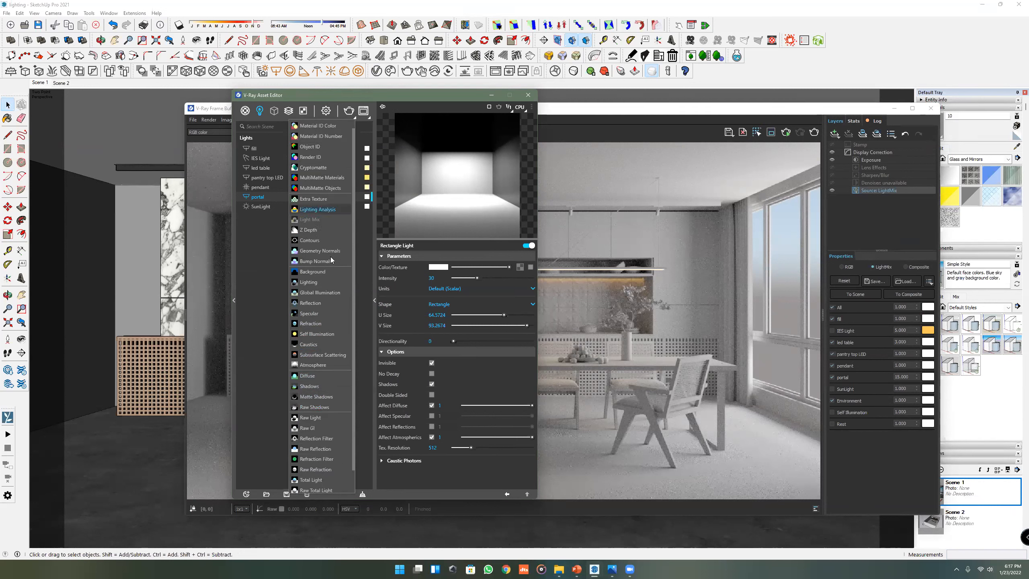
scroll(331, 260, "down", 2)
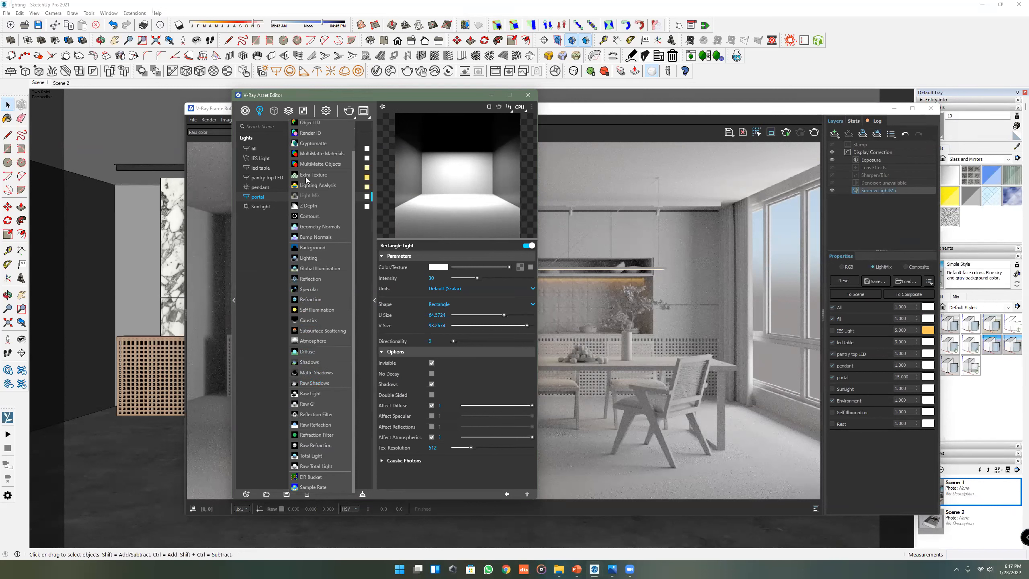
scroll(307, 181, "up", 3)
scroll(321, 230, "down", 3)
scroll(326, 231, "up", 3)
scroll(317, 154, "down", 3)
scroll(315, 156, "up", 3)
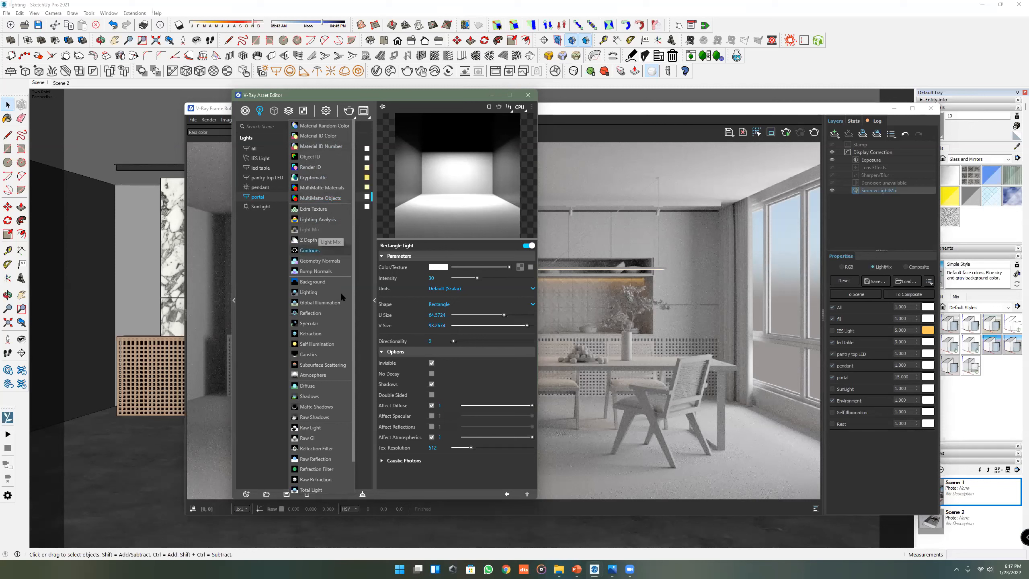
- View the fill, SunLight and Self Illumination render elements one by one in the frame buffer
scroll(339, 290, "down", 1)
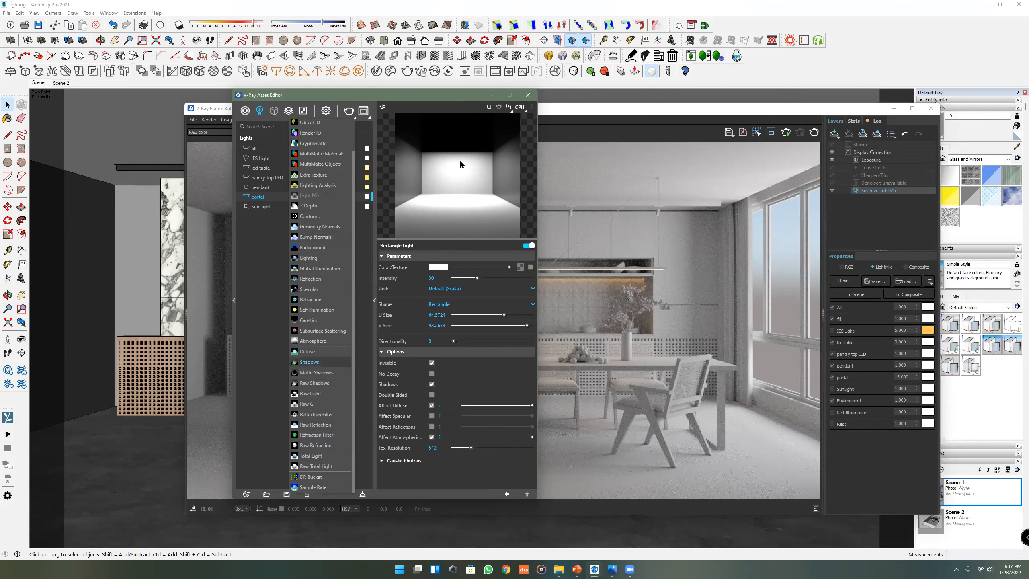
left_click(447, 98)
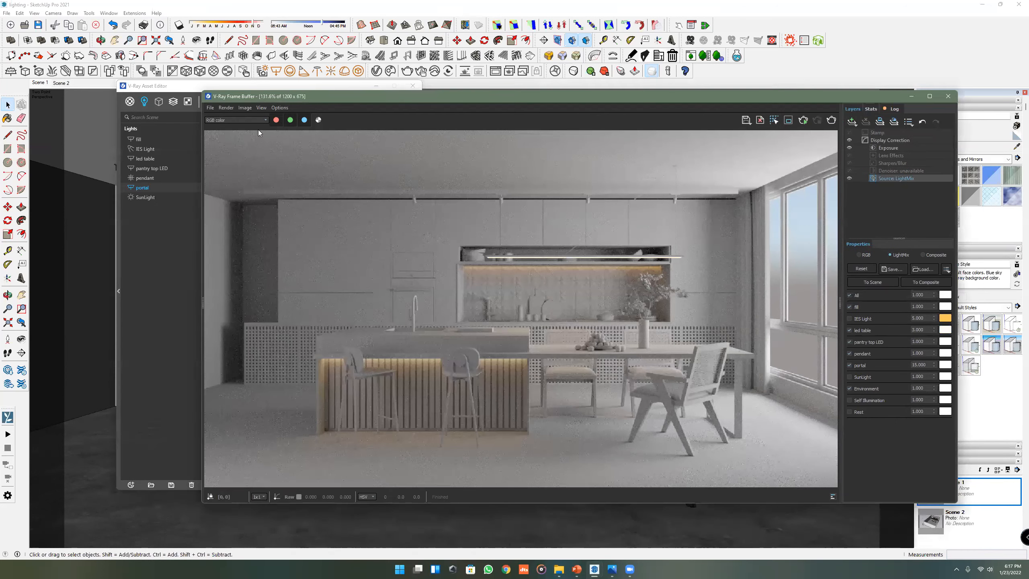
left_click(255, 120)
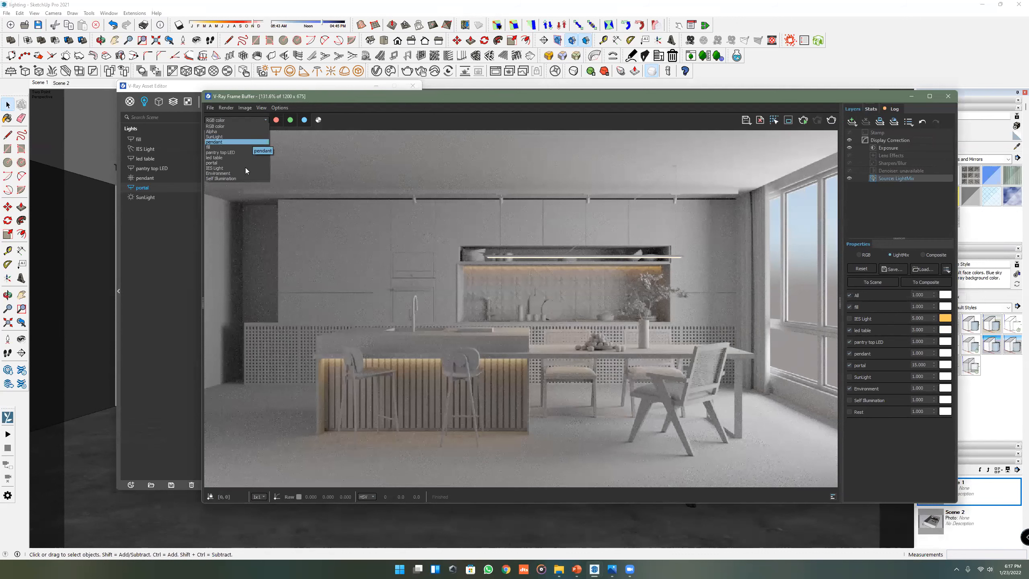
left_click(249, 146)
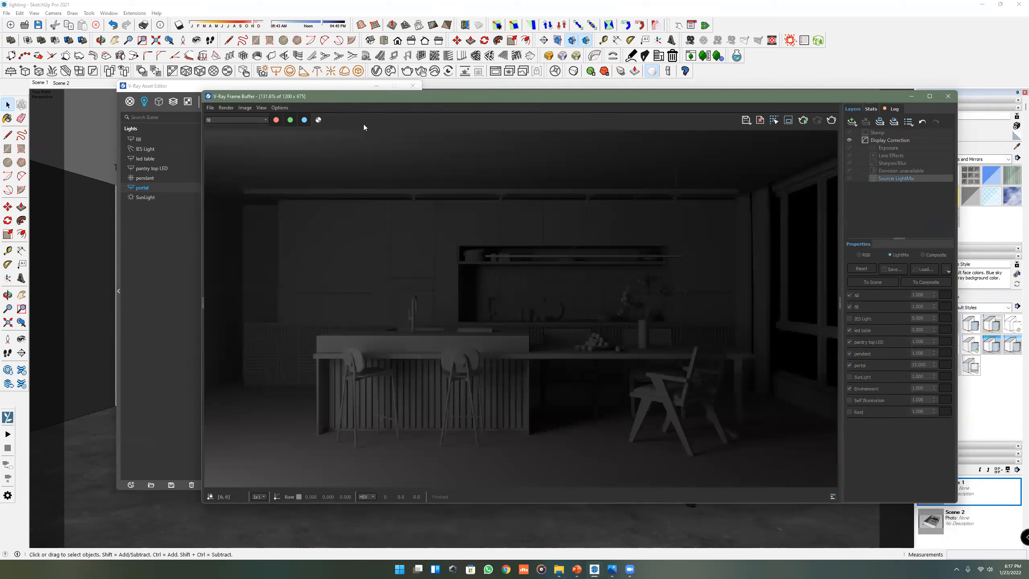
left_click(238, 120)
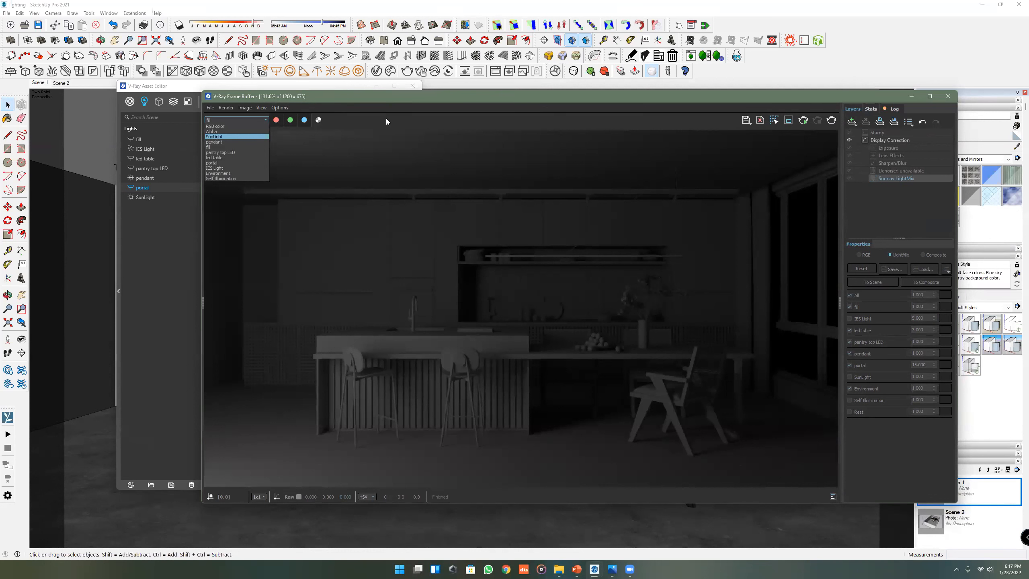
key("Return")
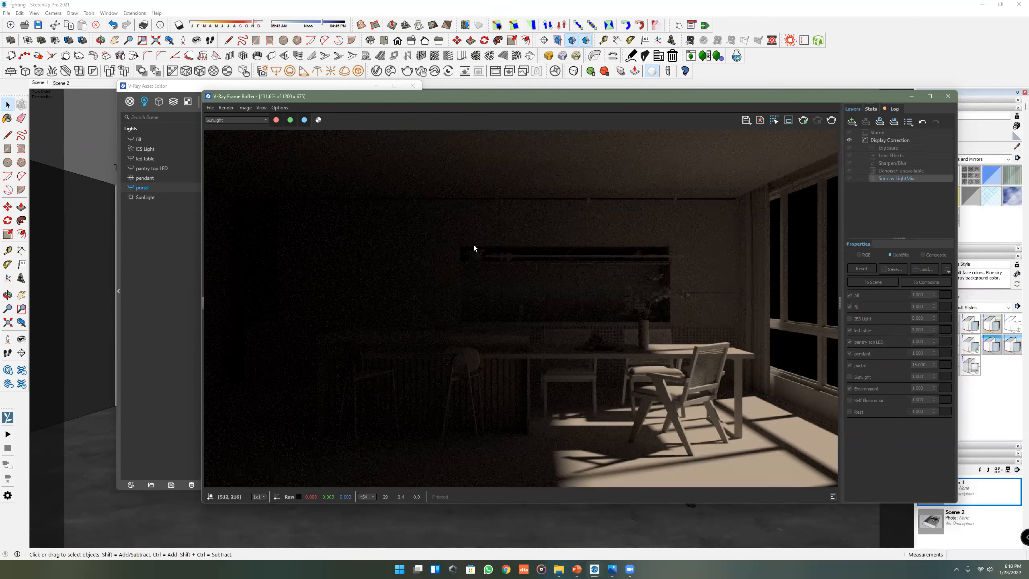
left_click(248, 119)
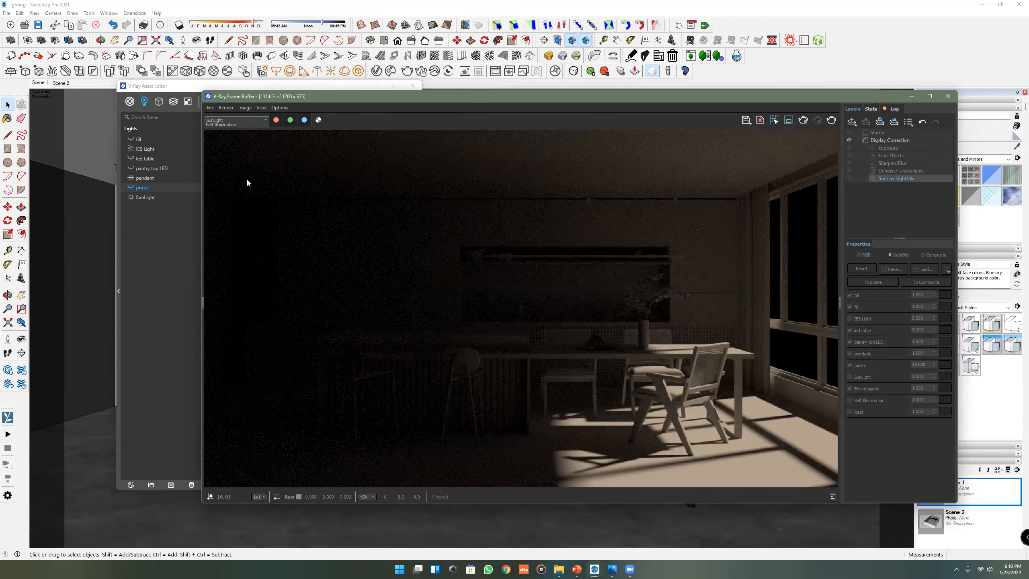
left_click(247, 180)
left_click(259, 120)
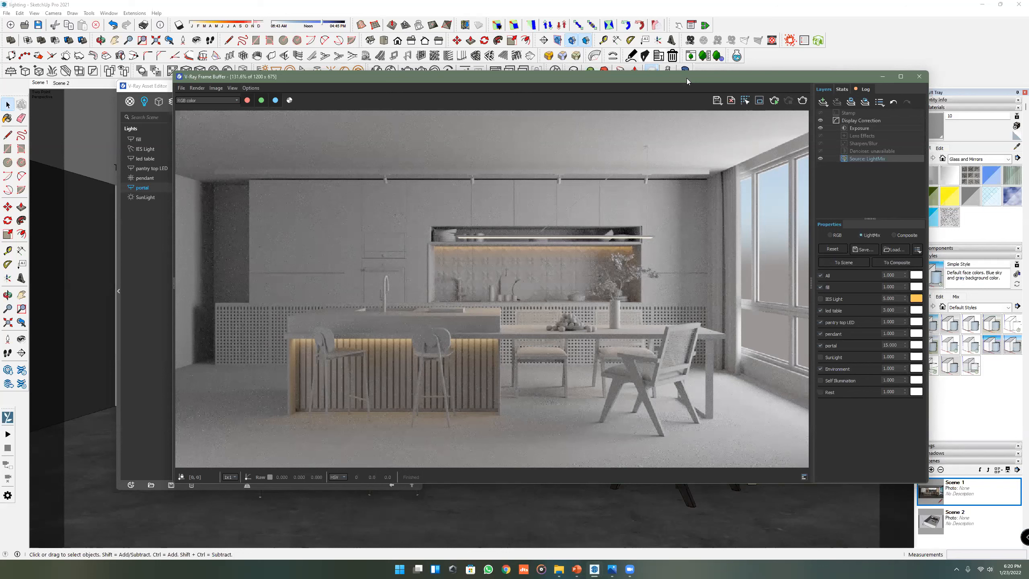
- Turn off Material Override in the V-Ray render settings and render the kitchen again with its real materials
left_click_drag(201, 82, 169, 87)
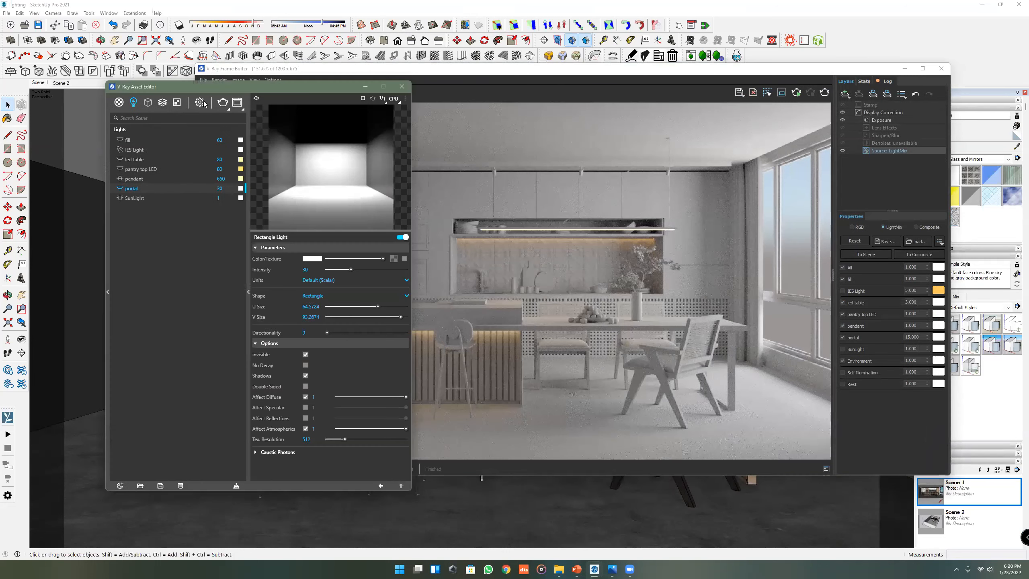
left_click(200, 102)
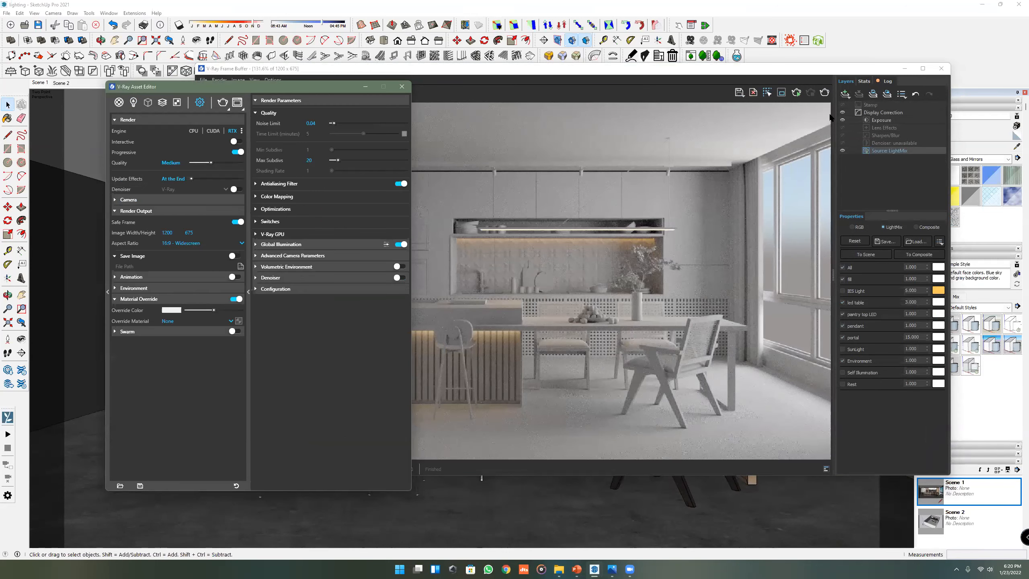
left_click(236, 299)
left_click(825, 93)
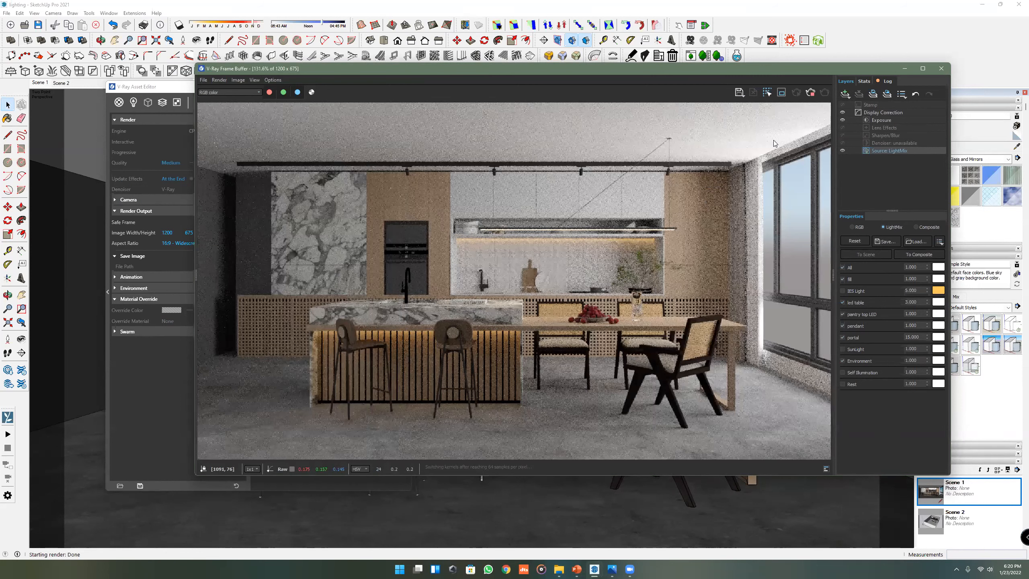
- Examine the new render of the kitchen as a whole and up close around the island and dining table
scroll(565, 243, "down", 4)
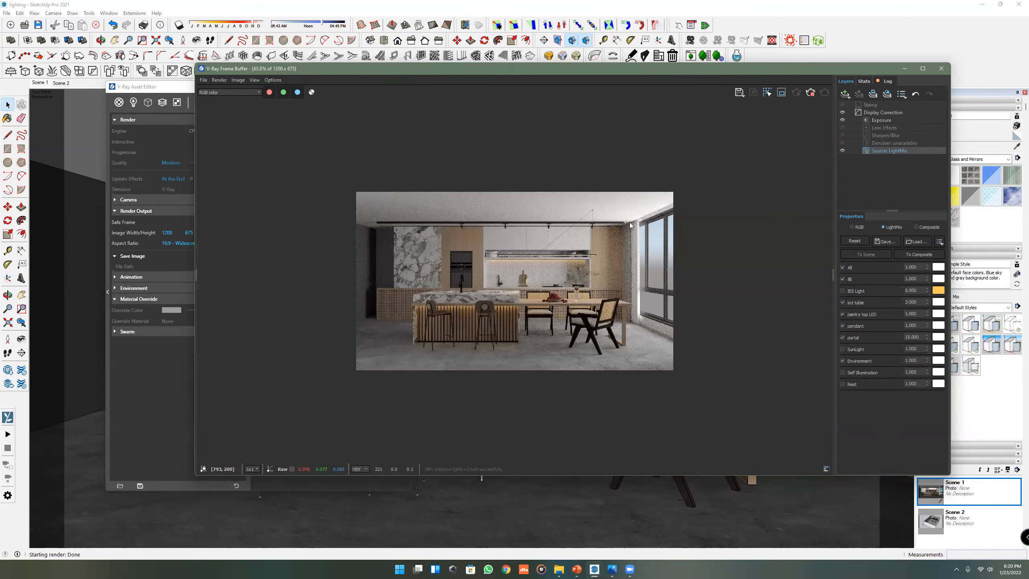
scroll(630, 222, "up", 4)
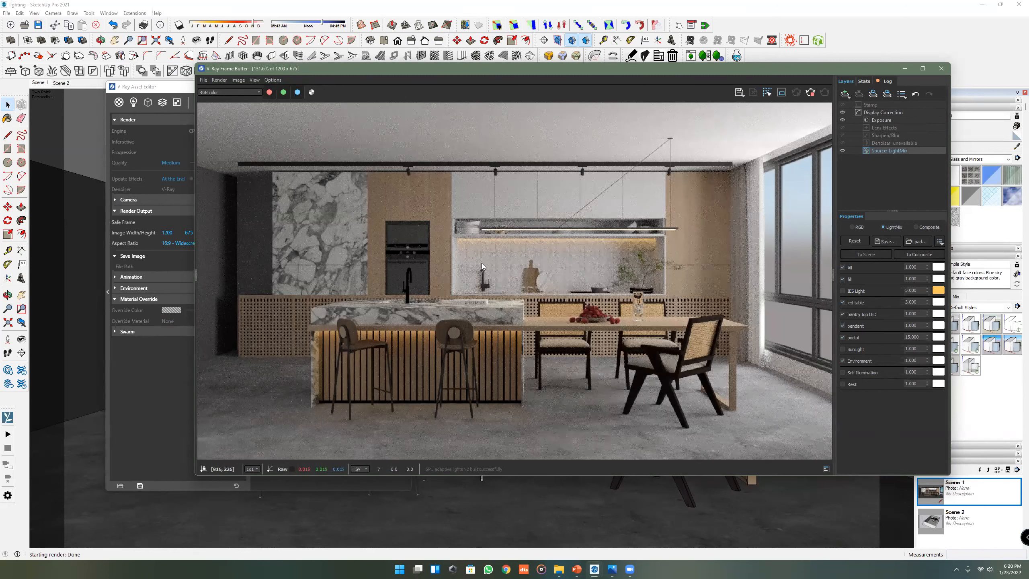
scroll(692, 347, "up", 2)
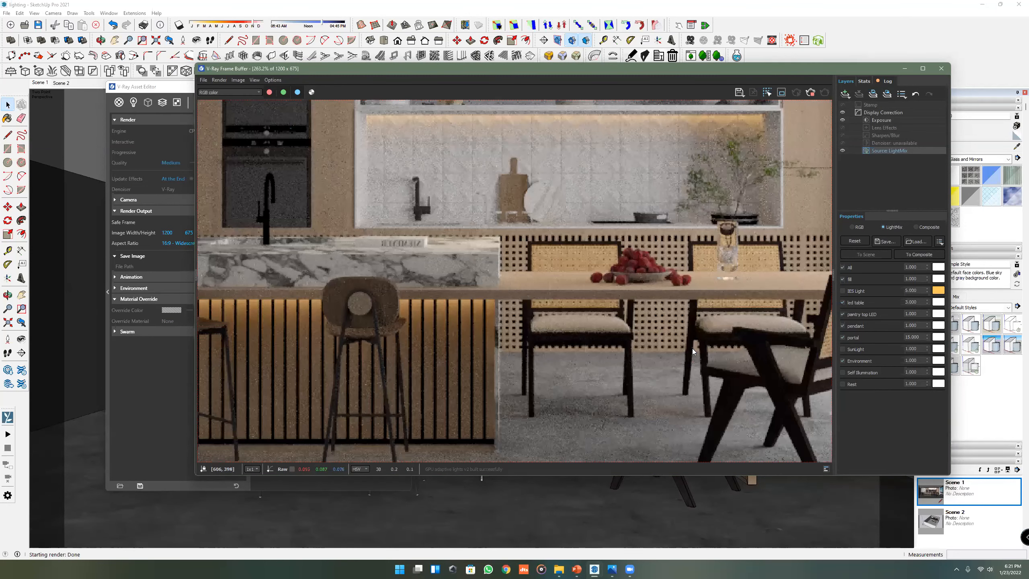
scroll(639, 294, "down", 2)
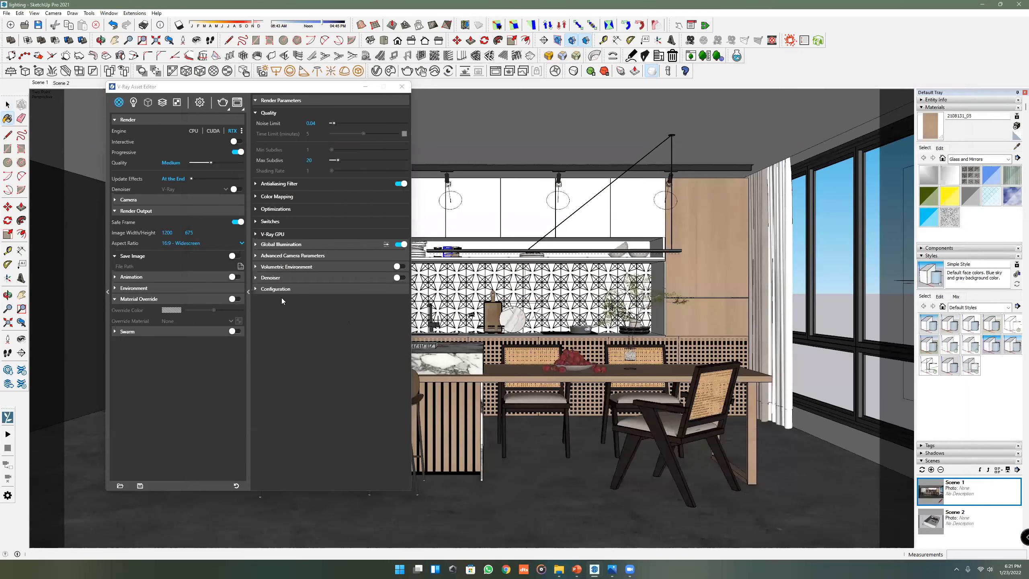
- Adjust the reflection color and reflection glossiness of the wood material 2108131_05
left_click(265, 294)
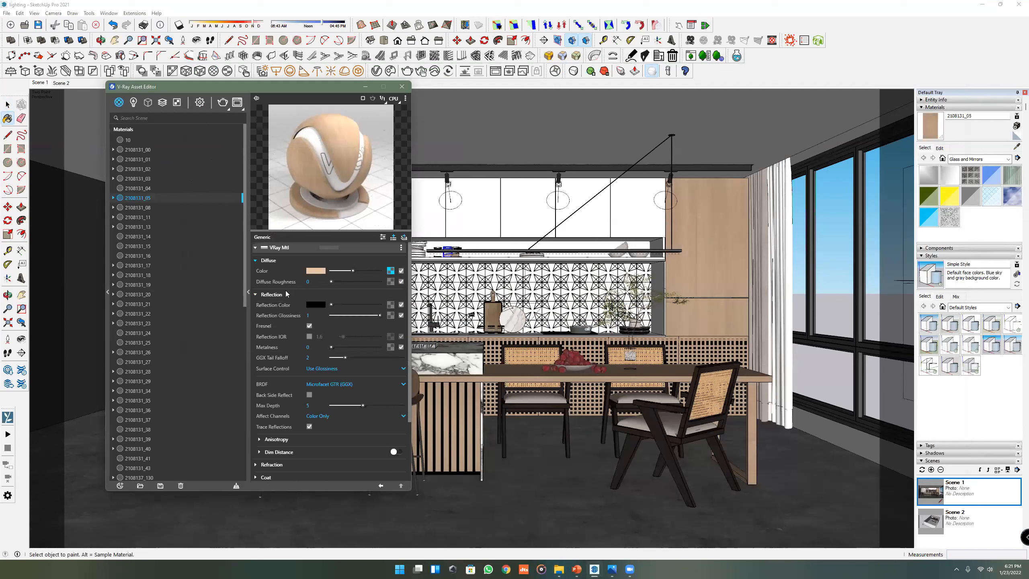
left_click(358, 315)
left_click_drag(348, 304, 343, 304)
left_click(371, 305)
left_click(355, 305)
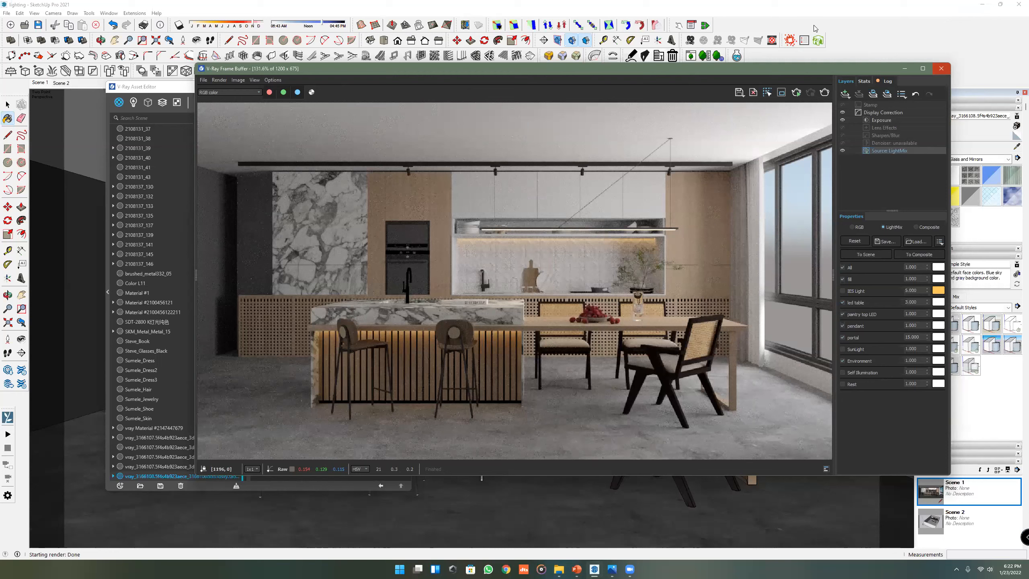
- Close the rendered image and reposition the V-Ray Asset Editor over the model
left_click(940, 68)
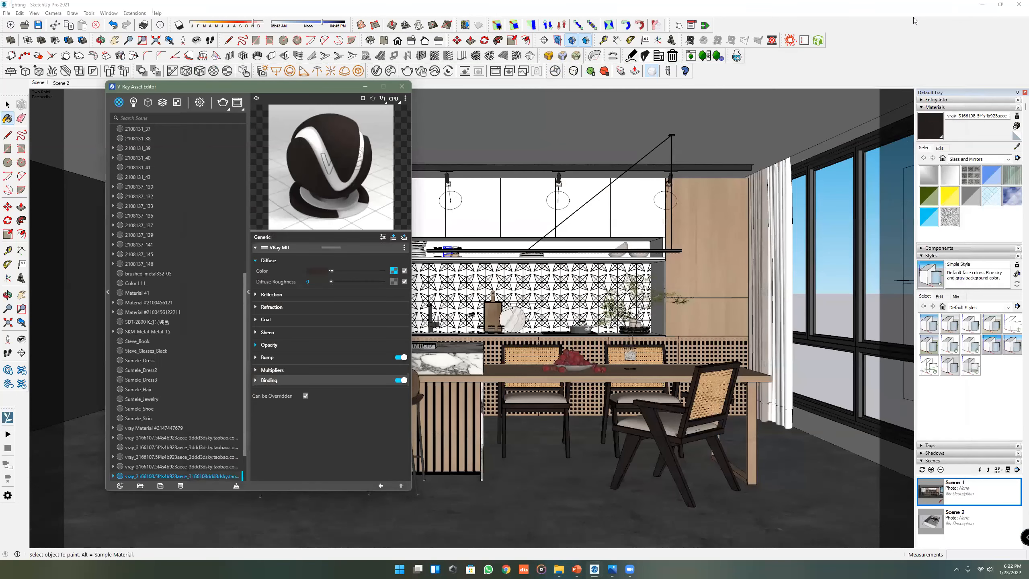
left_click_drag(259, 87, 380, 97)
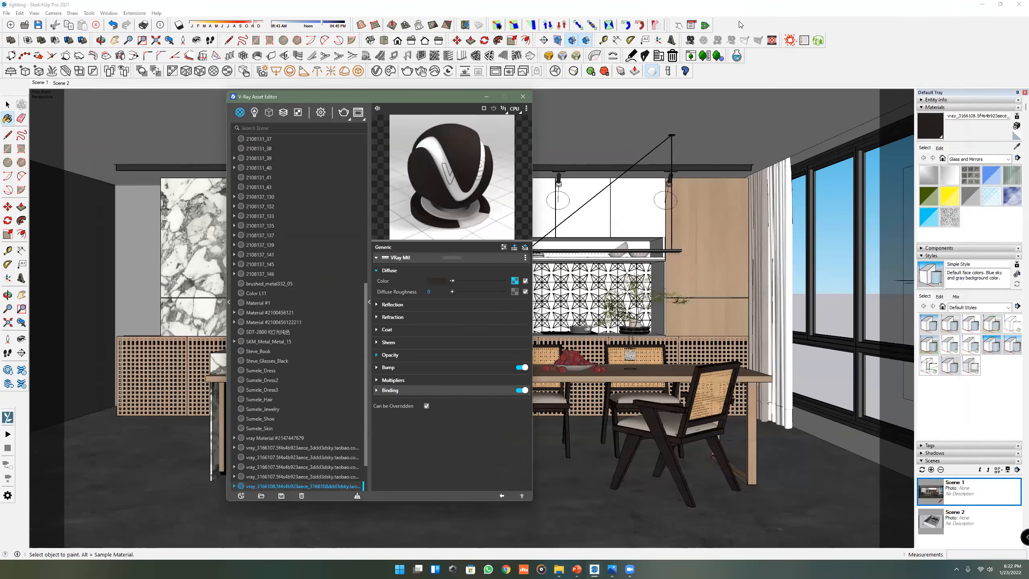